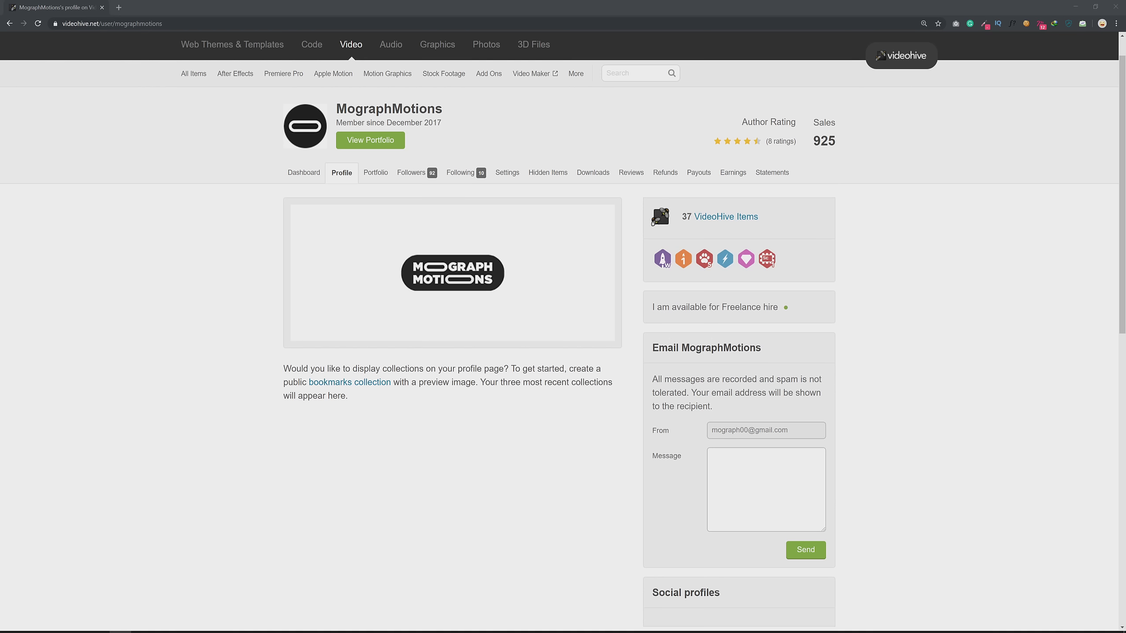
click(718, 460)
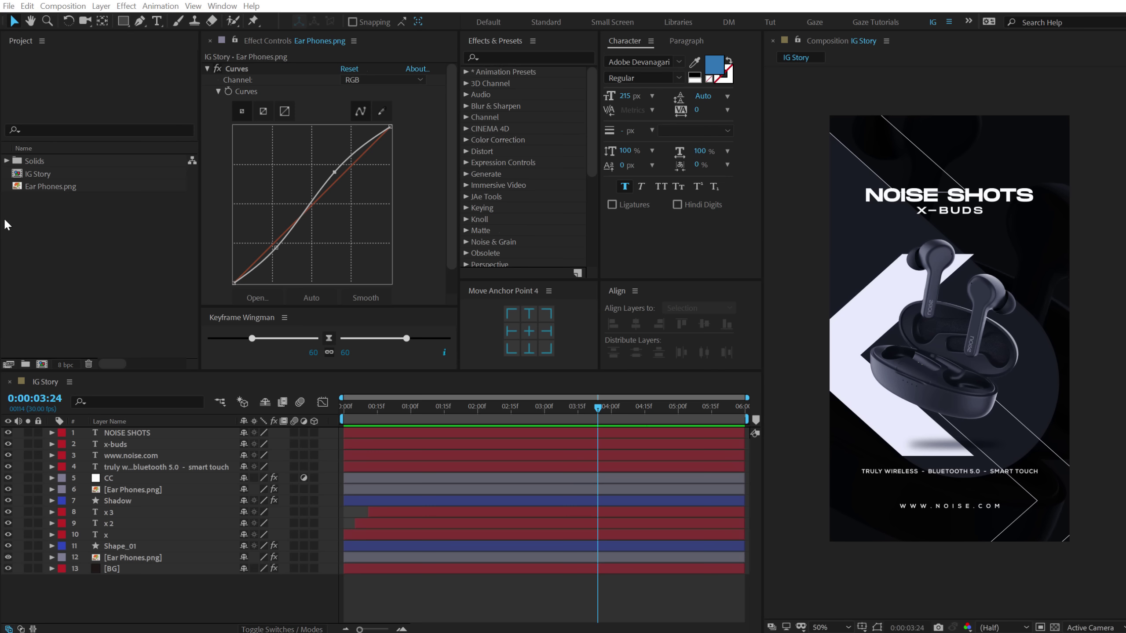
Create a new 1080 x 1920 px composition named IG at 30 fps with a 6-second duration
click(41, 365)
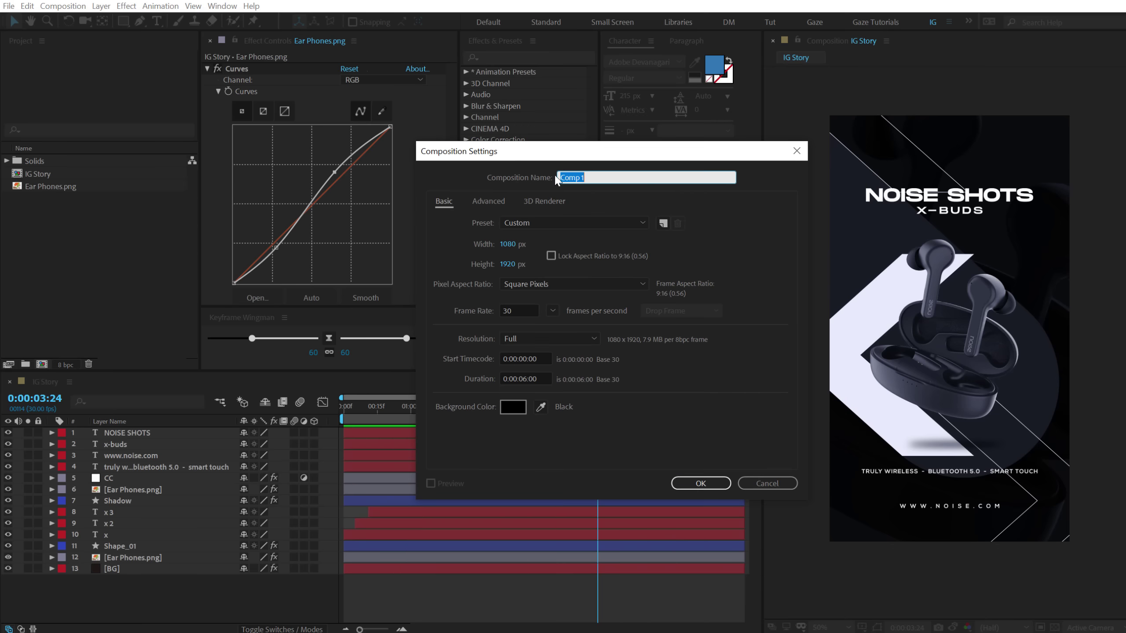
text(IG)
click(699, 487)
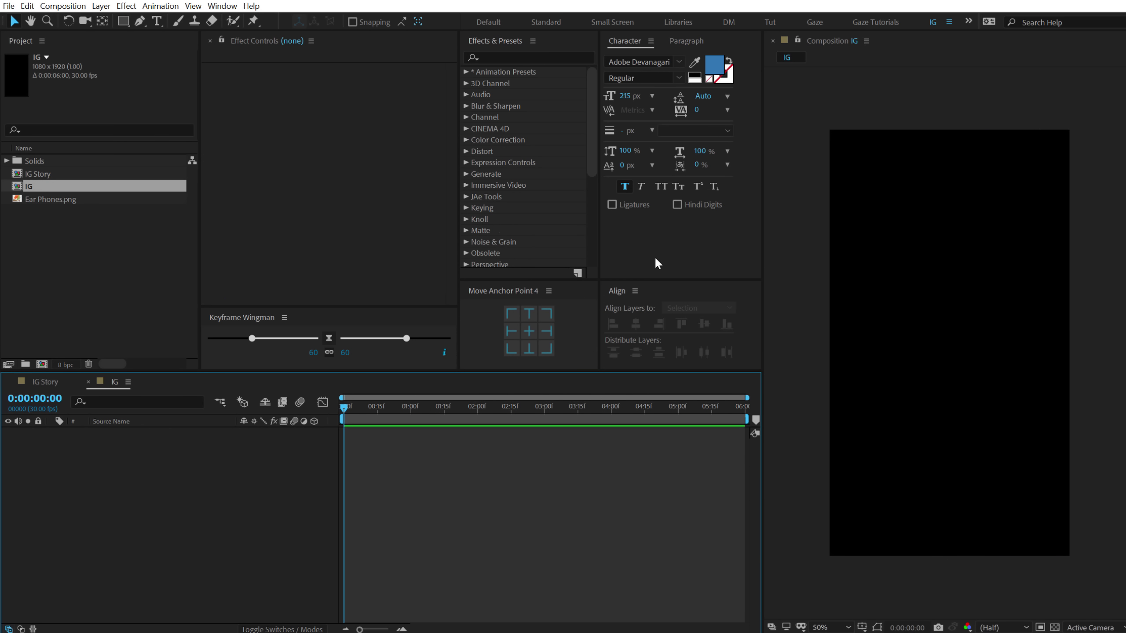
click(112, 338)
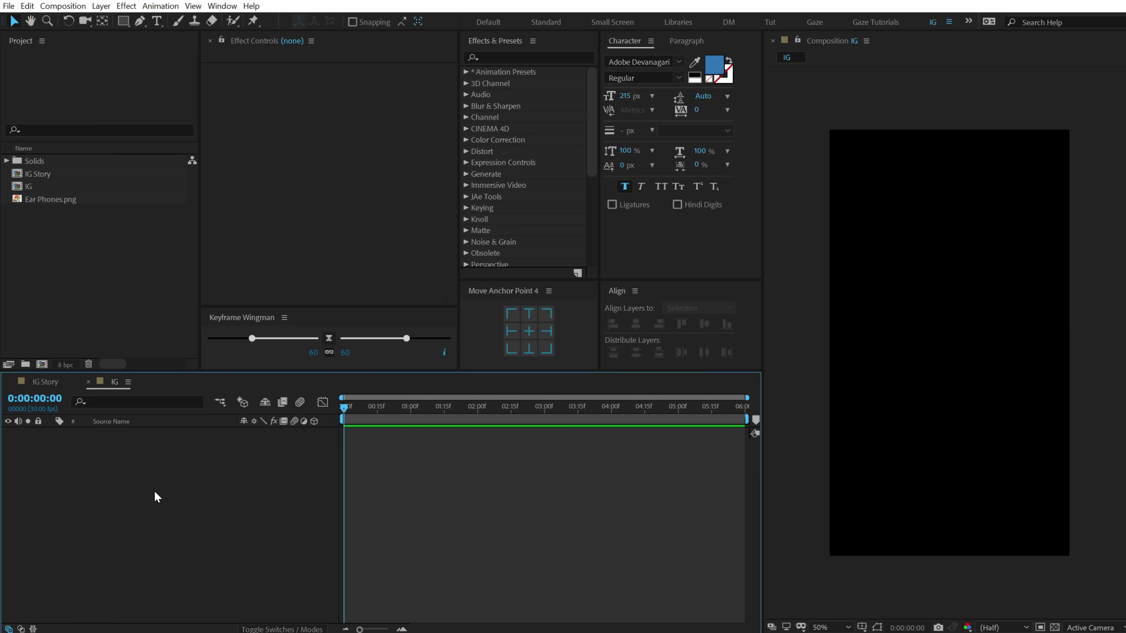
Add a composition-sized solid layer named BG to the IG composition
key(ctrl+y)
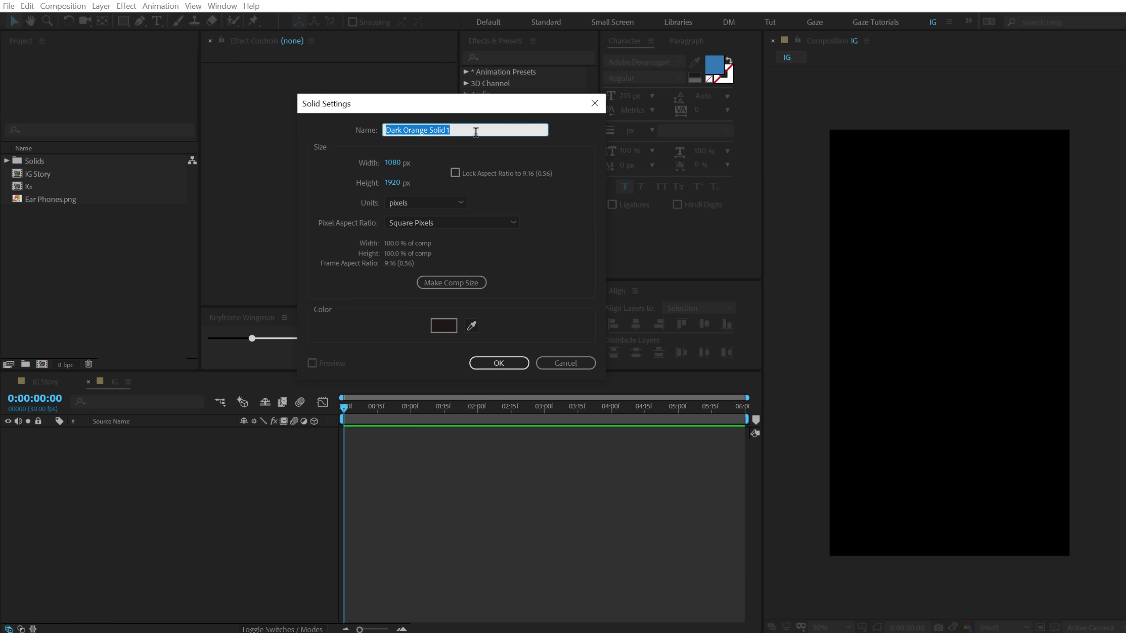
text(BG)
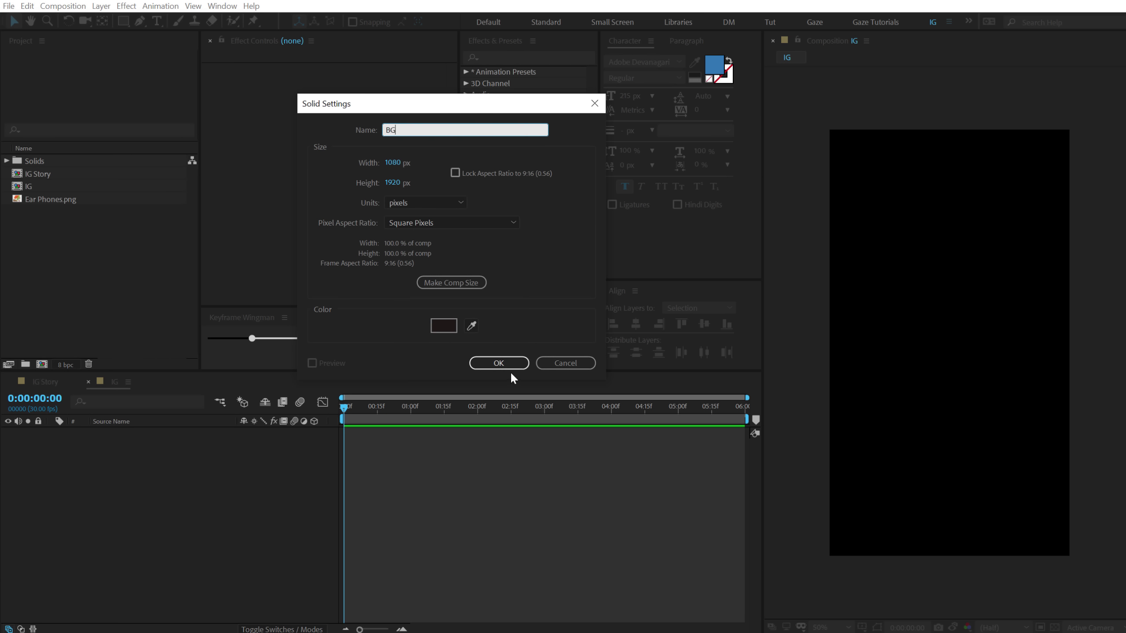
click(510, 367)
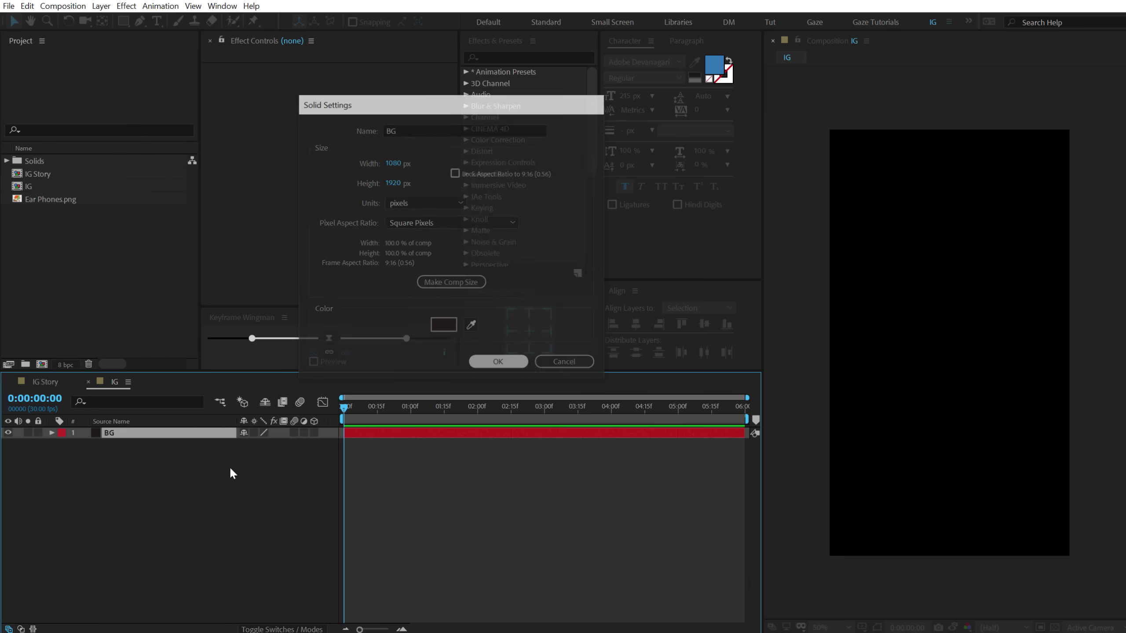
Apply the Fill effect to the BG layer and set its colour to near-black 0C0C0C
click(499, 56)
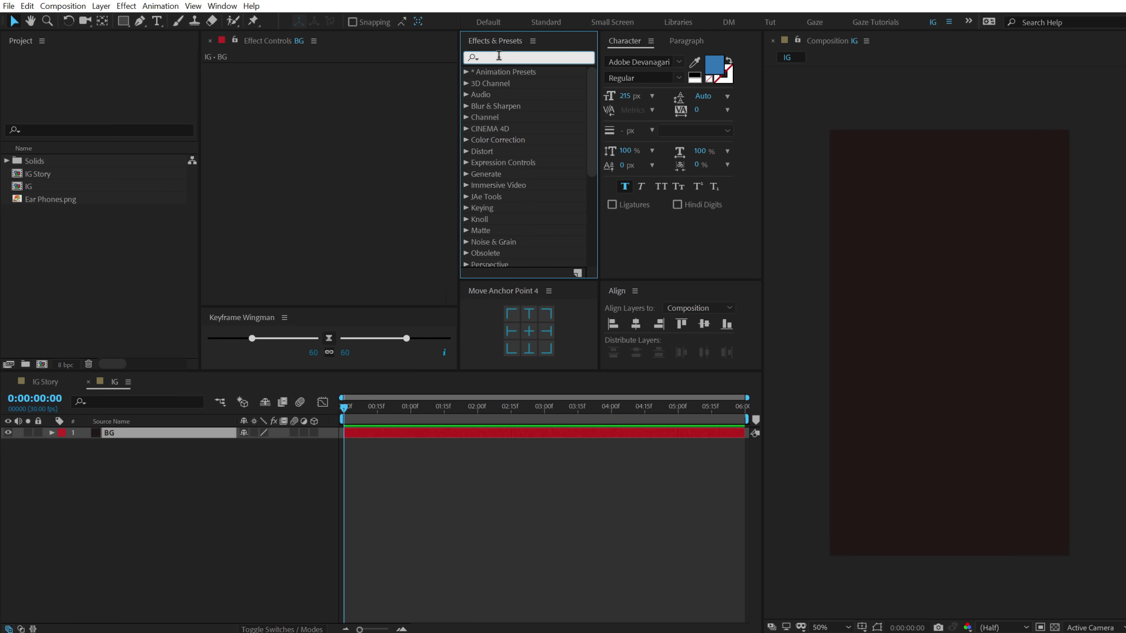
text(fill)
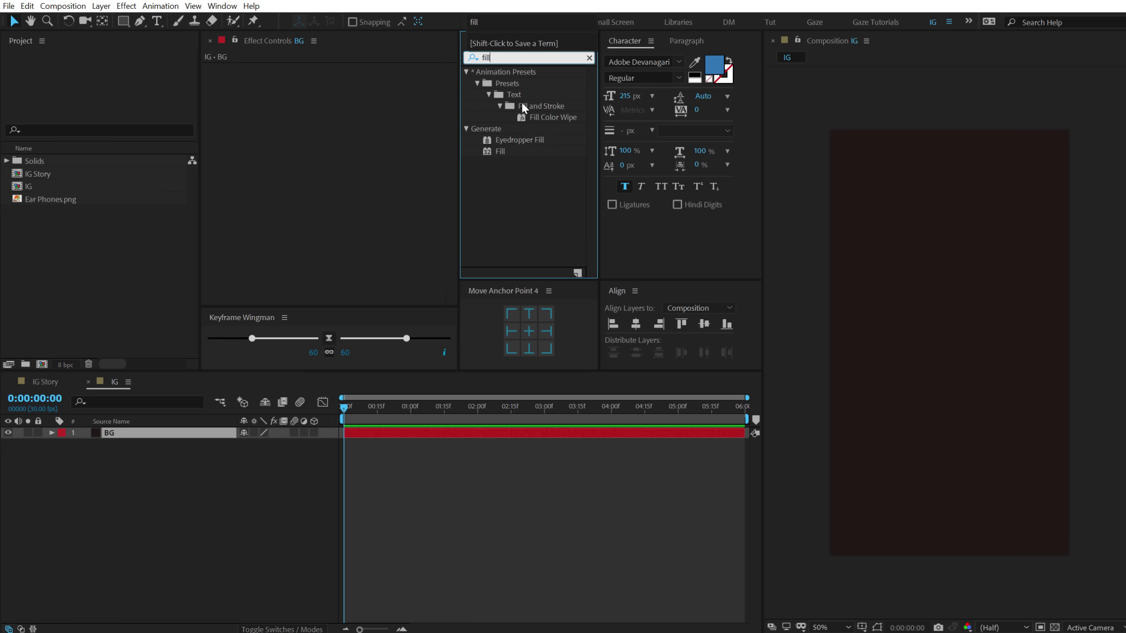
double_click(497, 151)
click(349, 104)
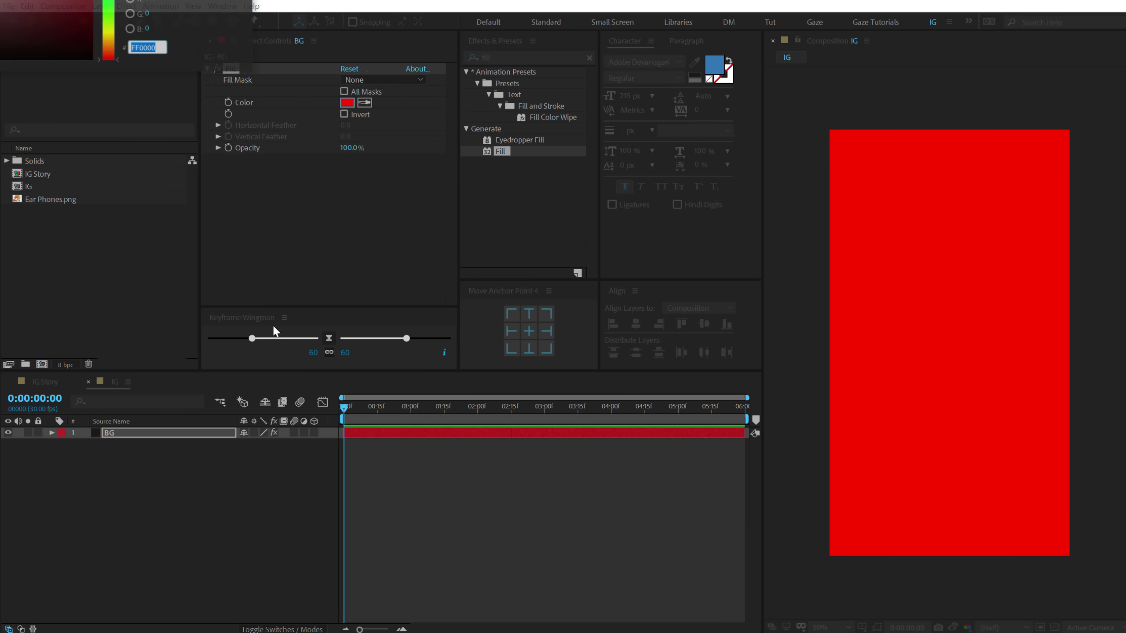
drag(415, 365, 347, 422)
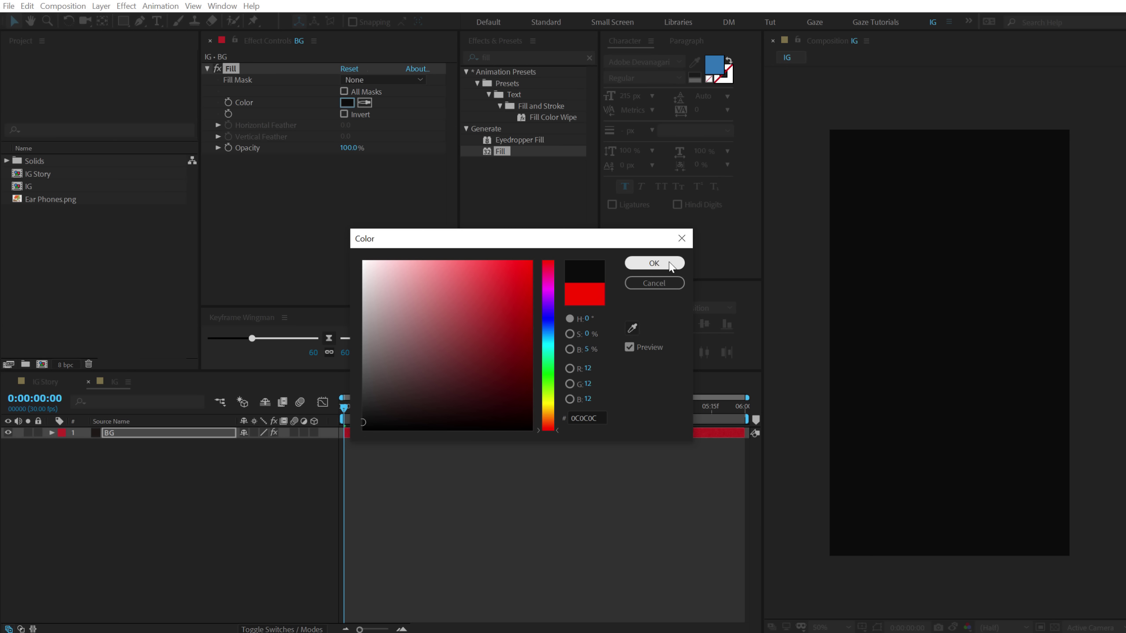
click(667, 266)
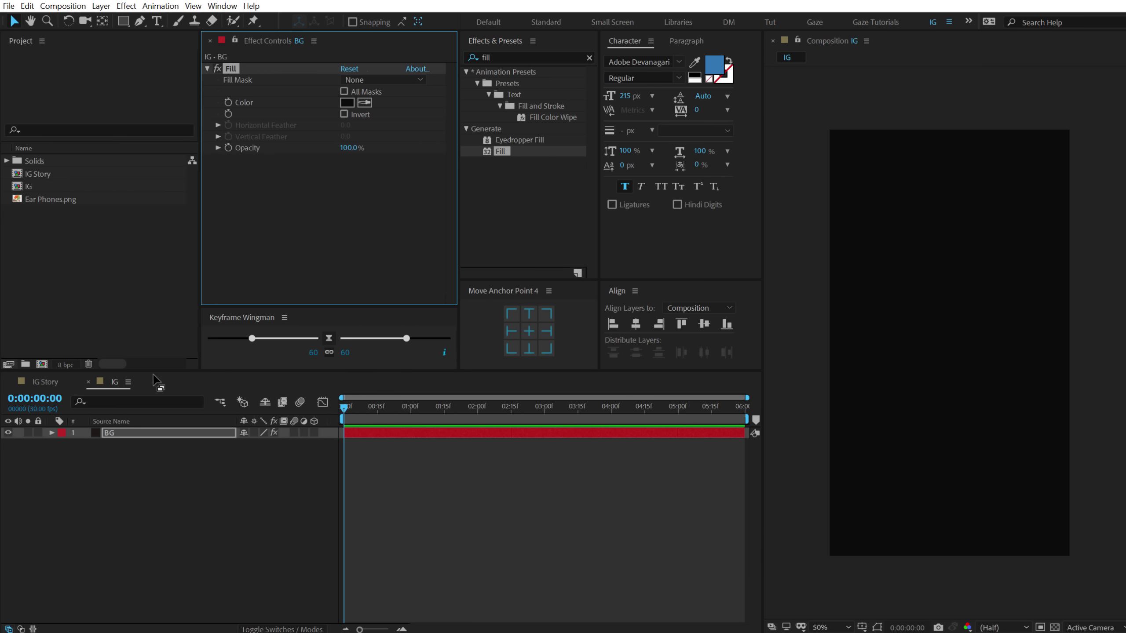
click(237, 486)
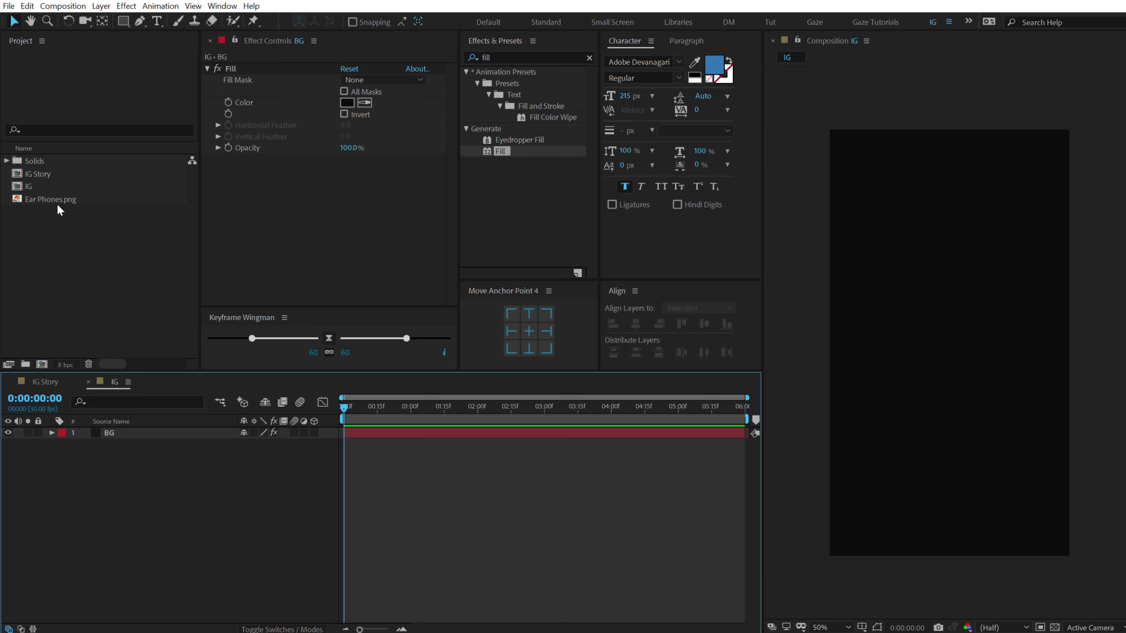
Place Ear Phones.png above the BG layer and set its scale to 60%
drag(51, 205, 132, 437)
key(s)
click(280, 444)
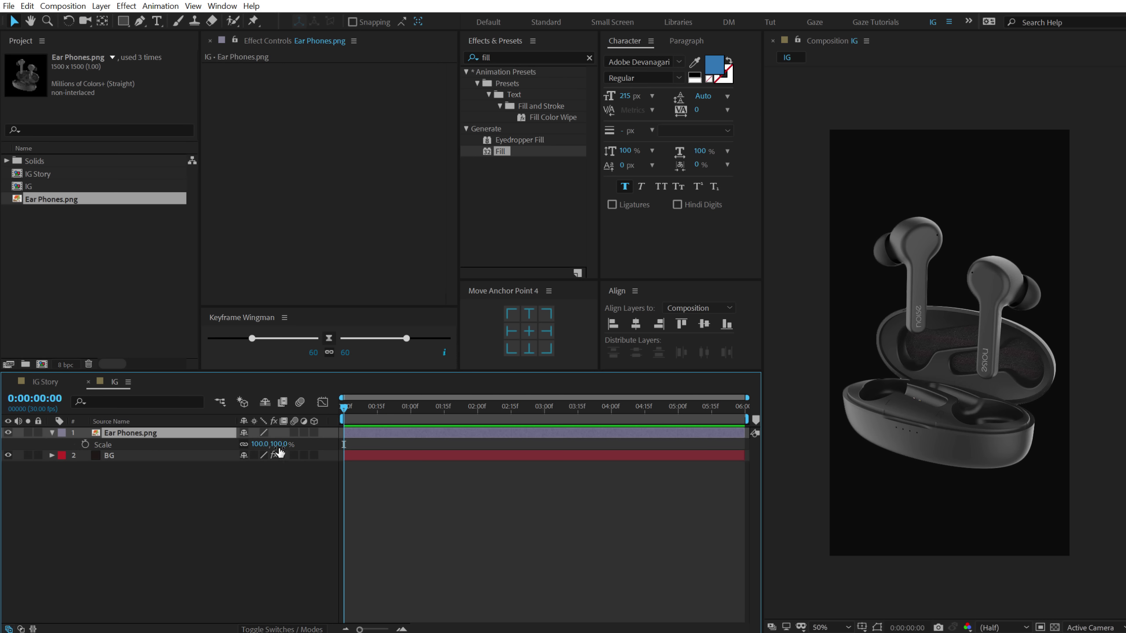
text(60)
key(Return)
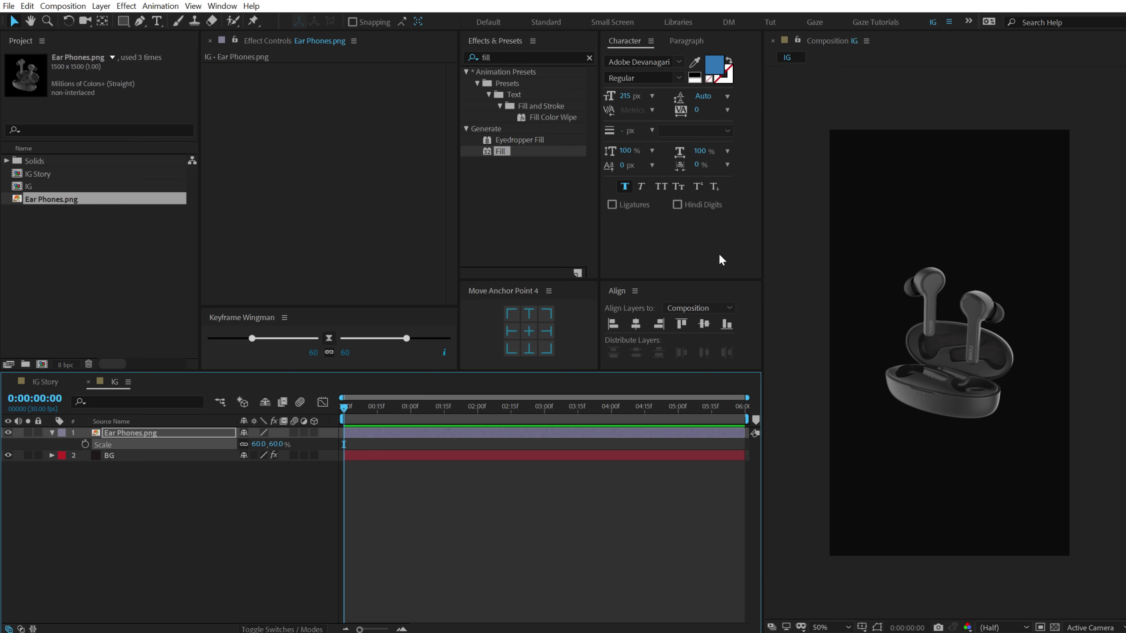
click(193, 522)
click(52, 432)
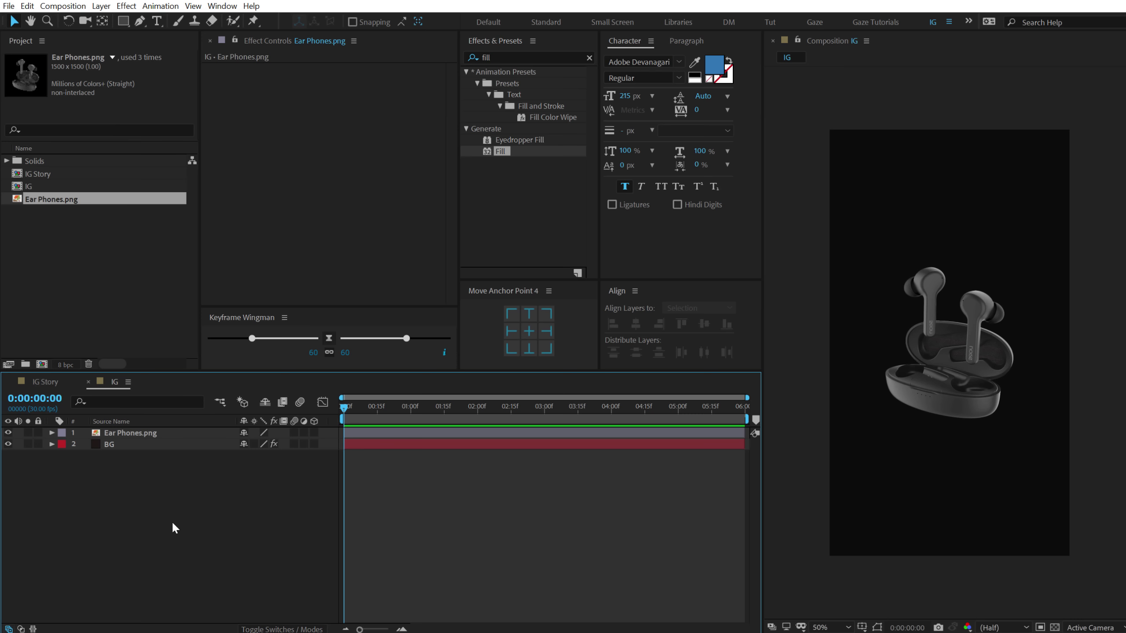
Draw a rectangle shape about 1452 x 808 px across the upper half of the composition and fill it with 0F0F0F
click(122, 21)
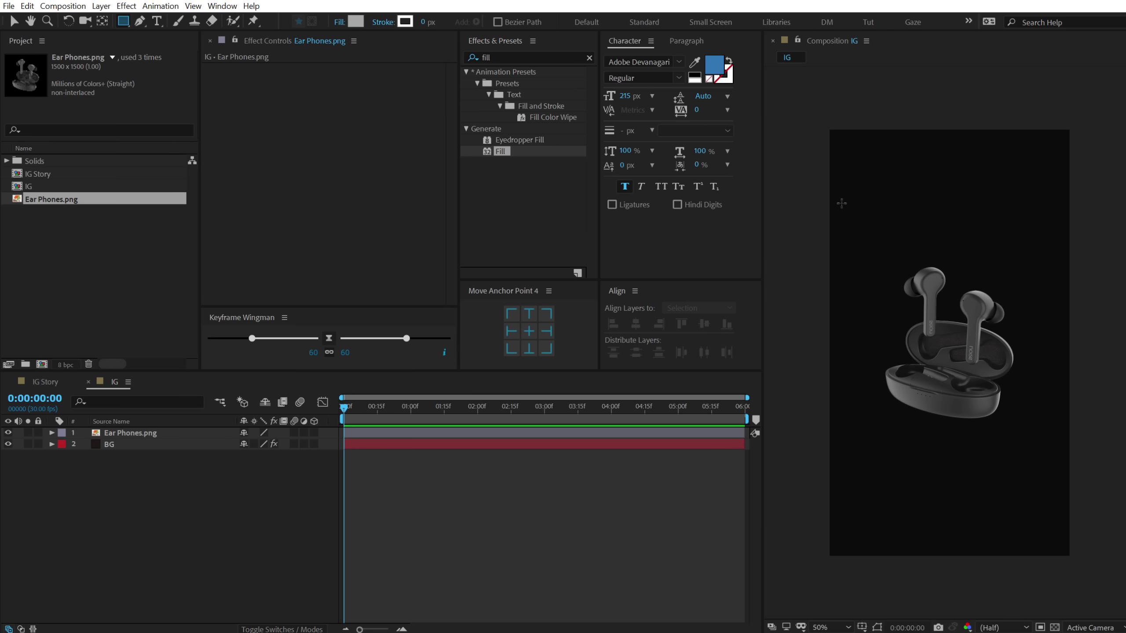
mouse_move(798, 178)
mouse_down()
mouse_move(1026, 433)
mouse_move(1038, 402)
mouse_move(1119, 339)
mouse_move(1121, 358)
mouse_up()
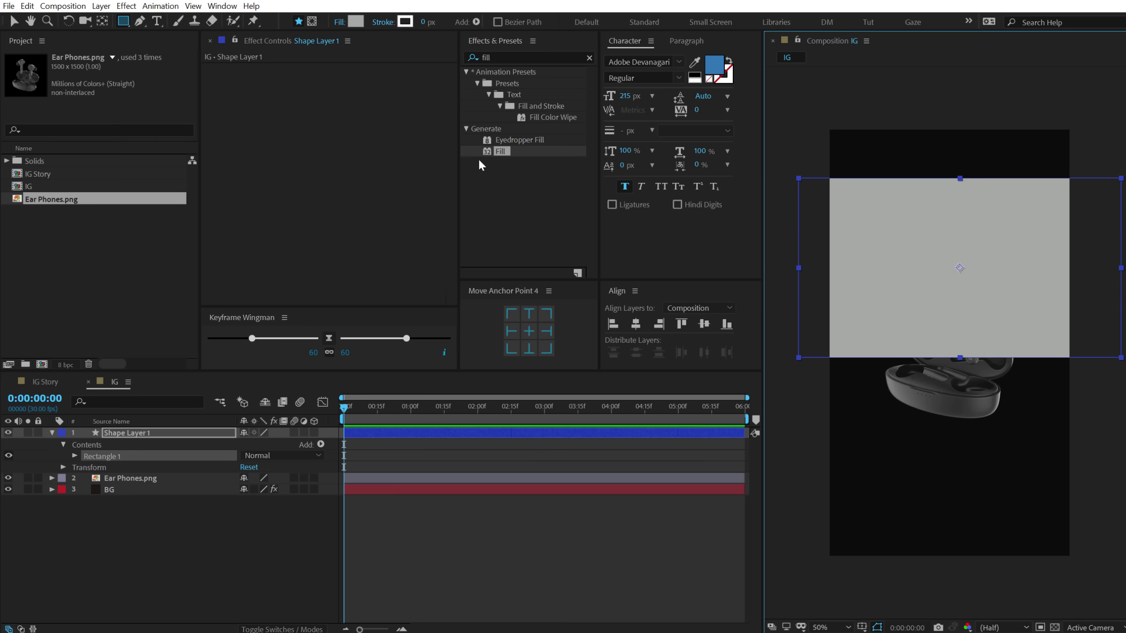
click(357, 23)
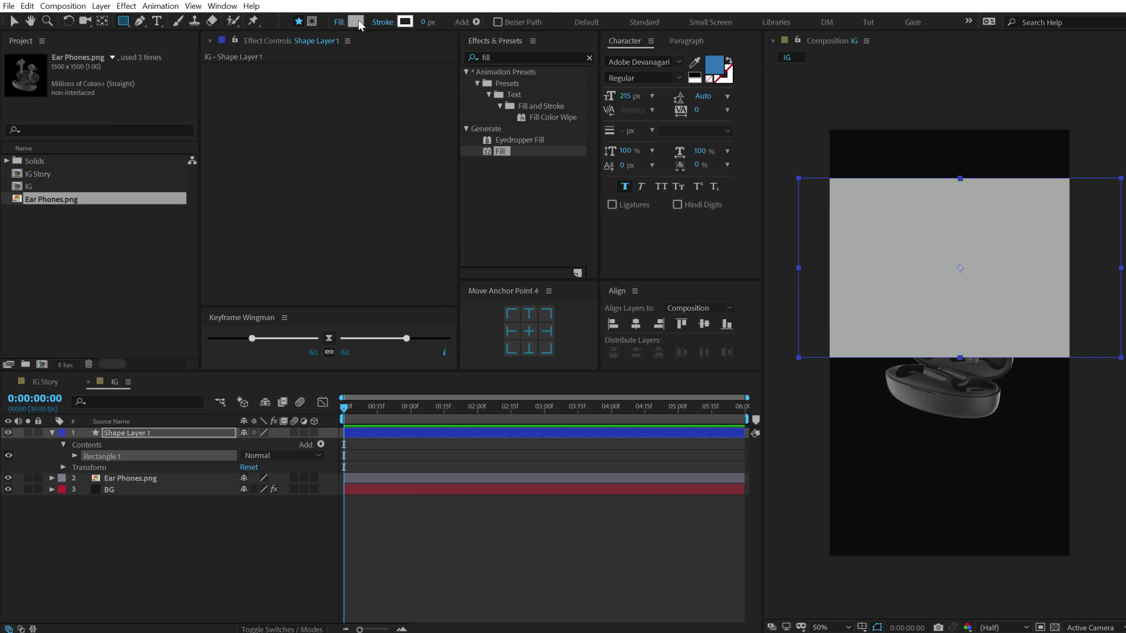
click(634, 329)
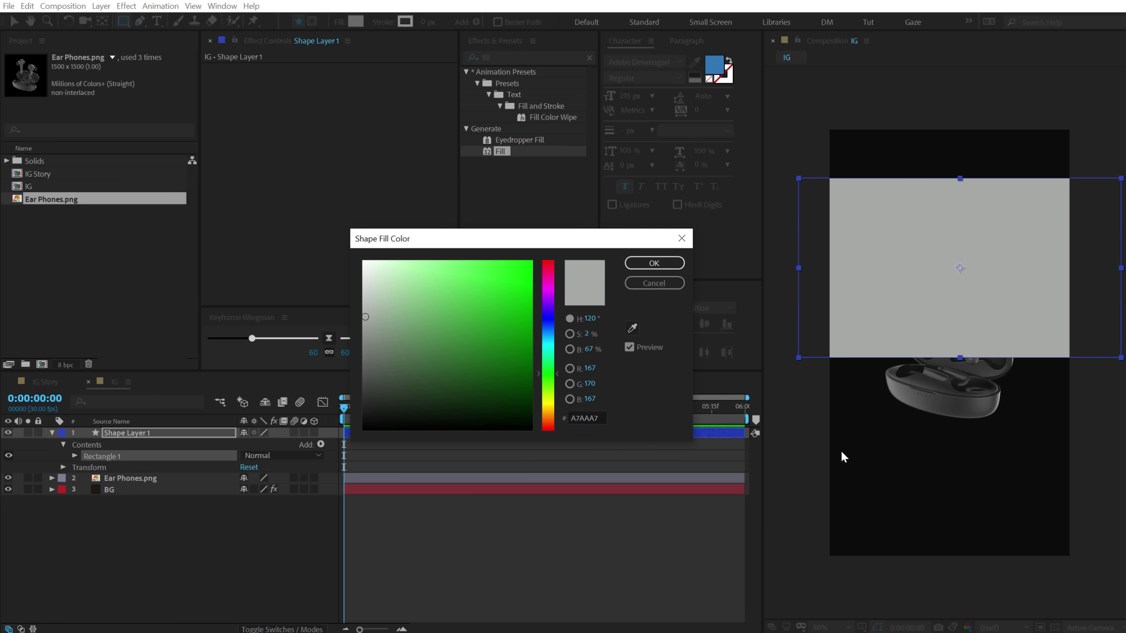
click(880, 465)
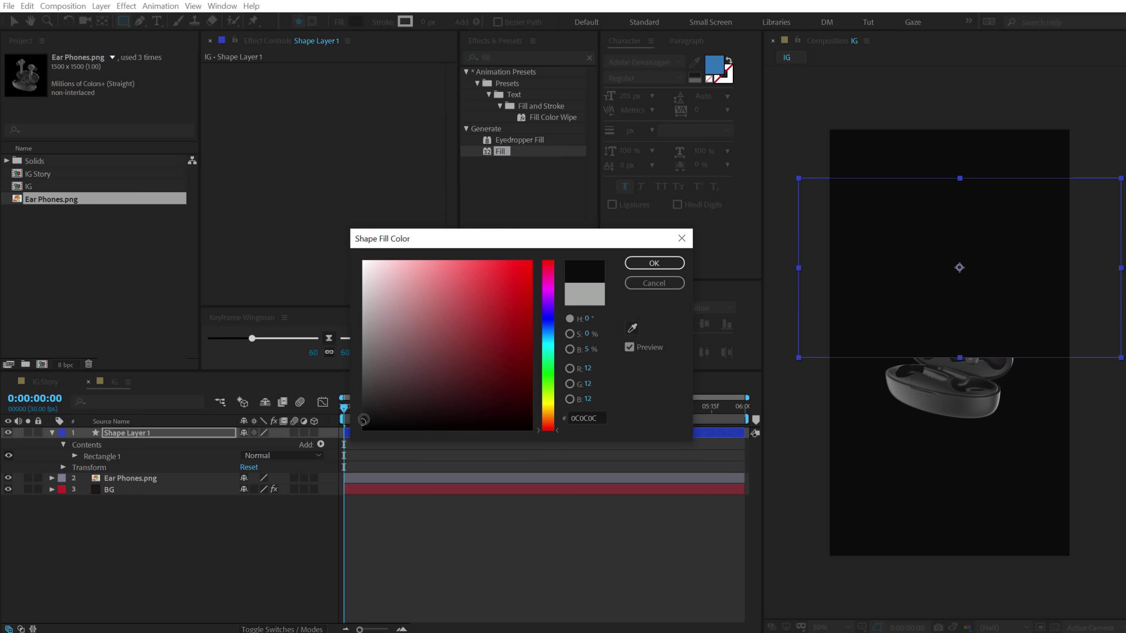
click(359, 420)
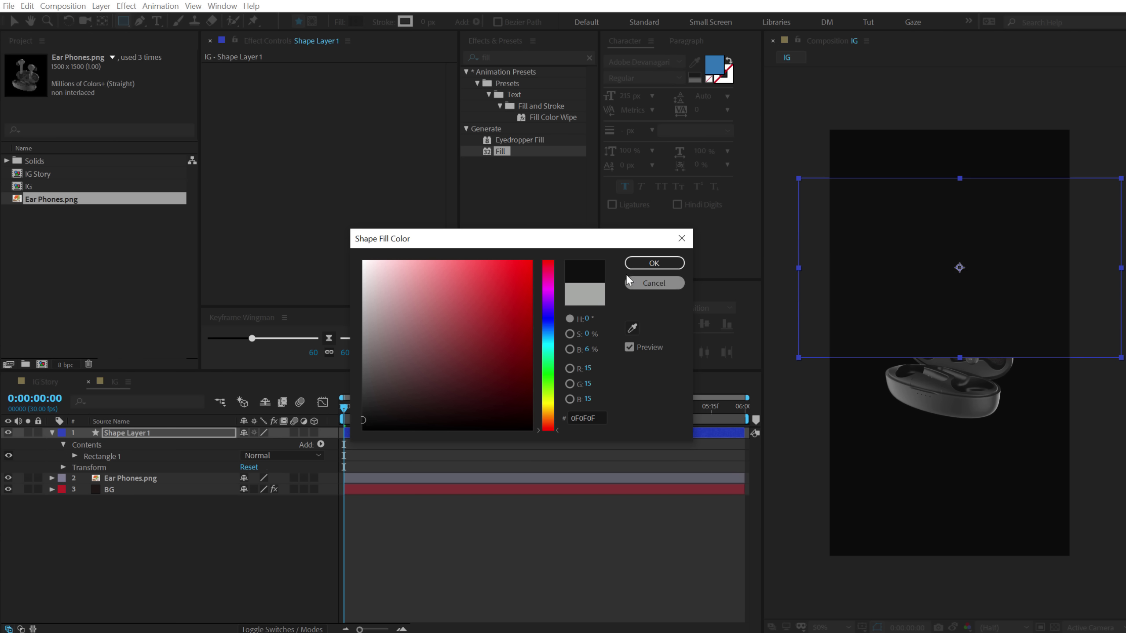
click(645, 264)
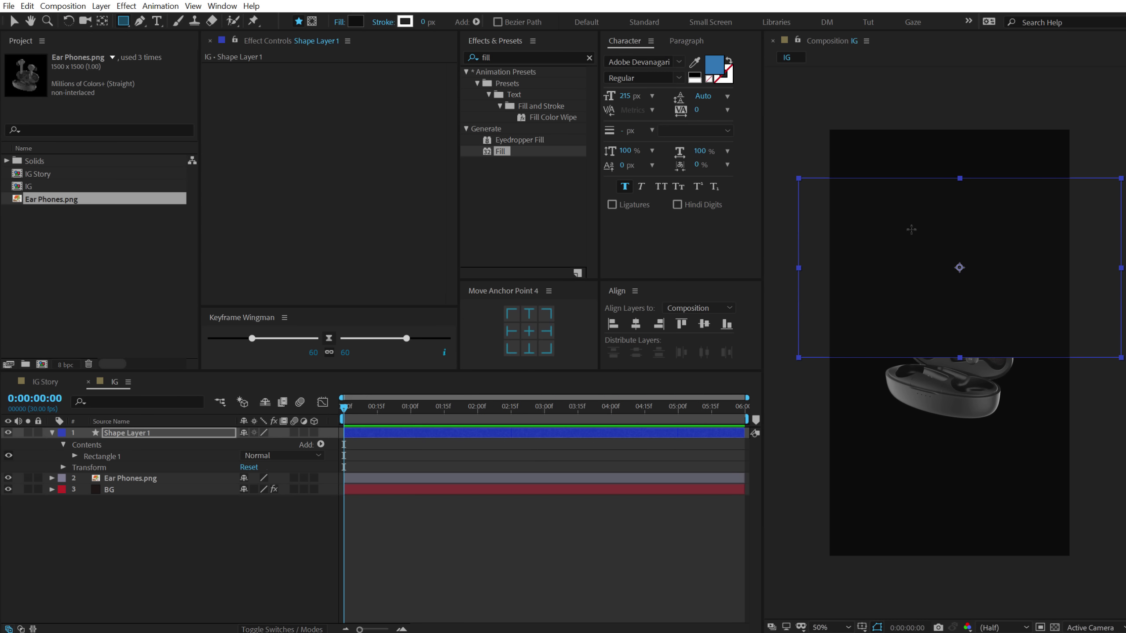
Move the dark rectangle left and slightly up so it extends past the composition's left edge
key(v)
drag(923, 244, 822, 225)
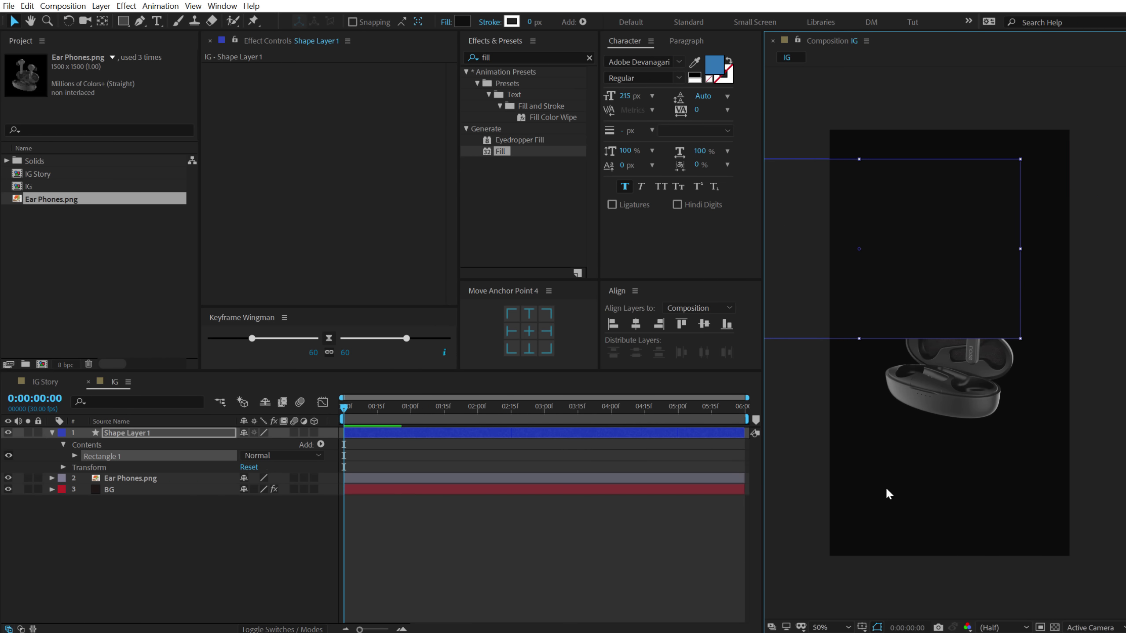
click(651, 558)
Set the rectangle path's roundness to 808 and resize it, with proportions unlinked, to 1908 x 821
click(909, 254)
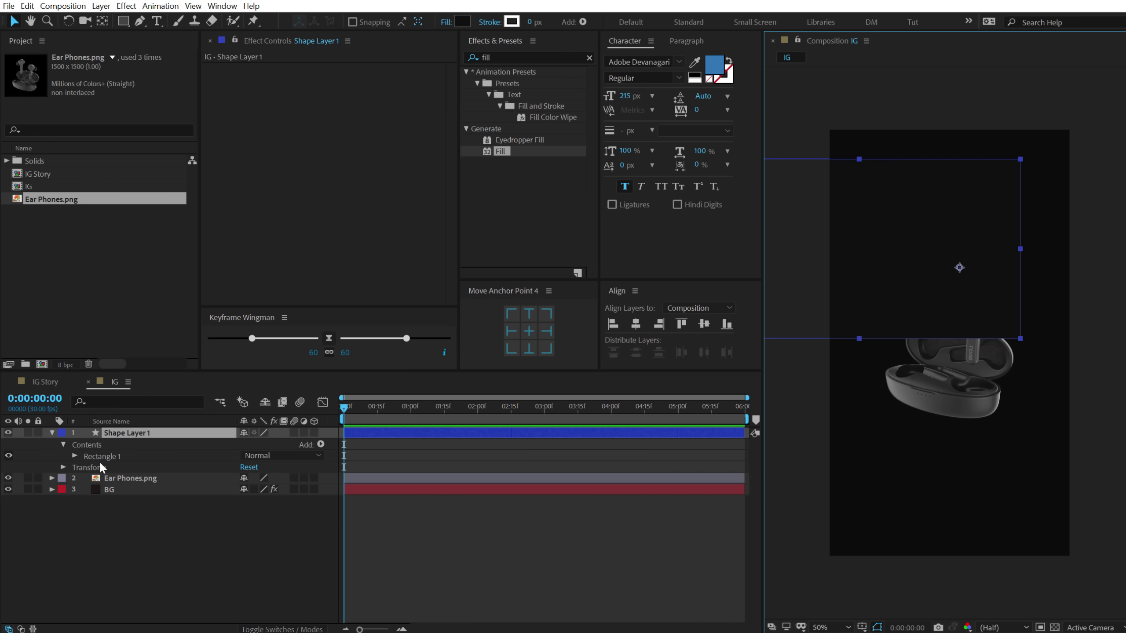
click(73, 456)
click(86, 467)
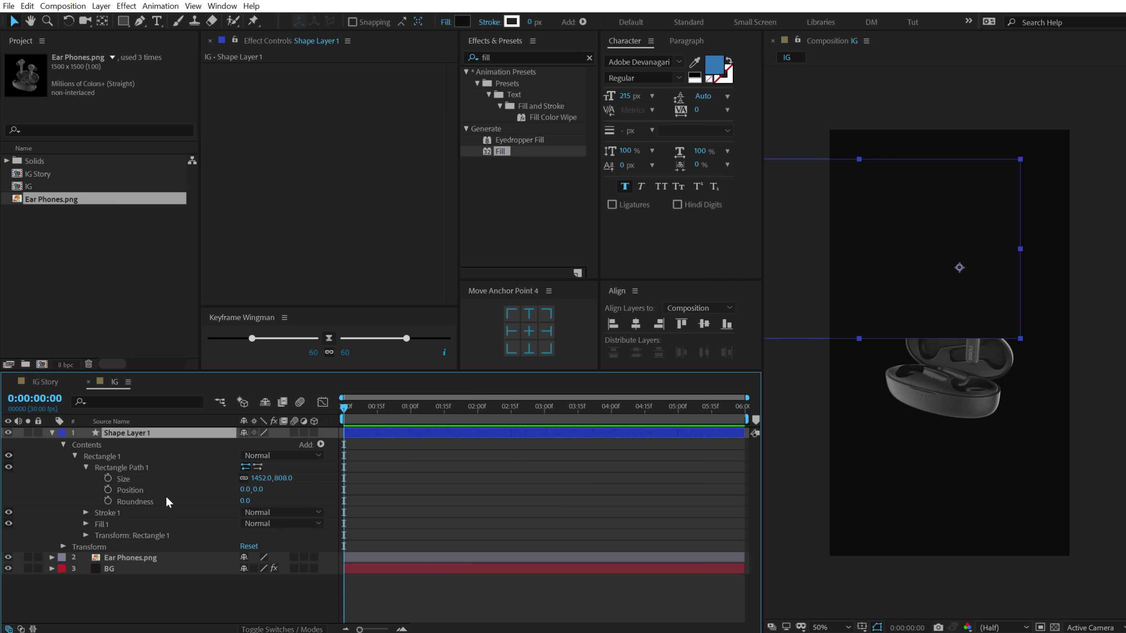
drag(244, 501, 682, 483)
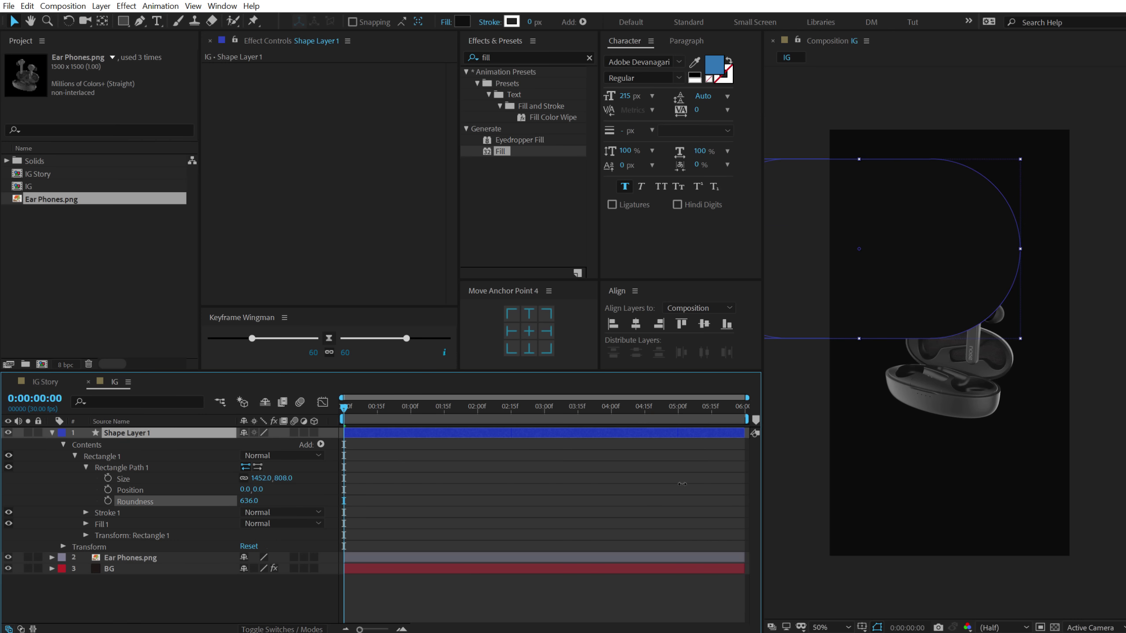
click(244, 478)
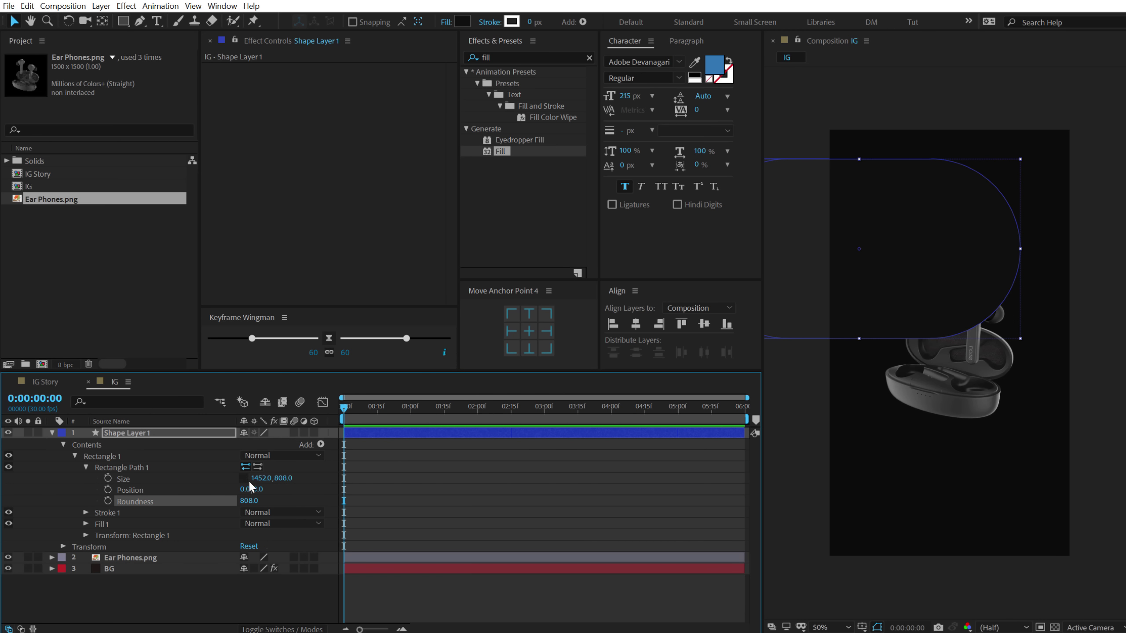
drag(283, 478, 495, 470)
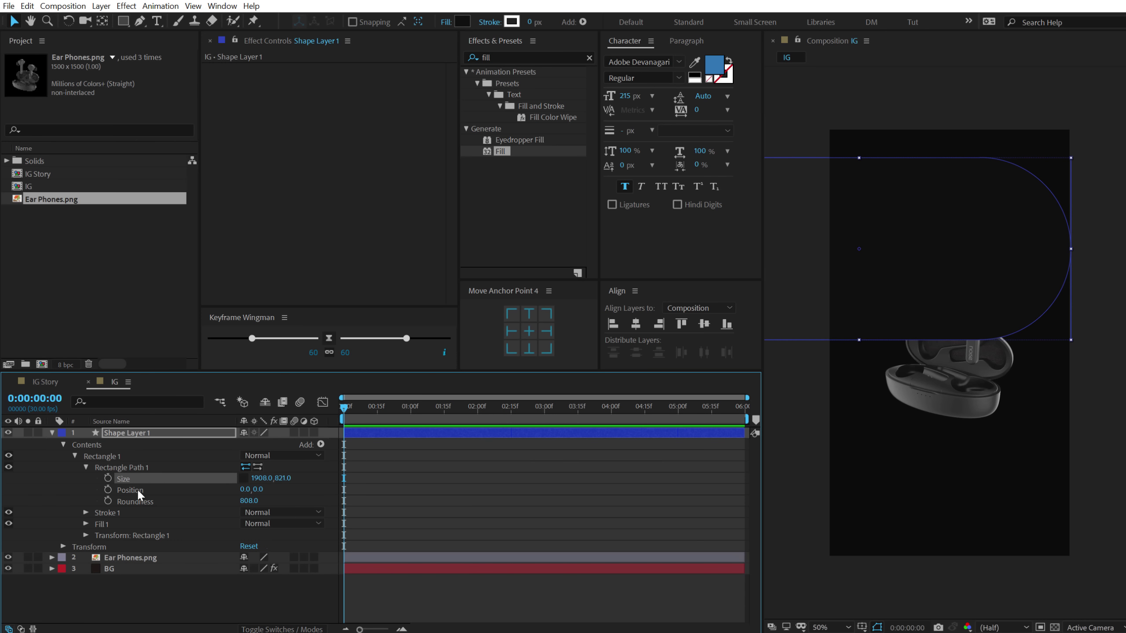
Rotate the rounded shape layer by 35° and centre its anchor point
click(113, 433)
key(r)
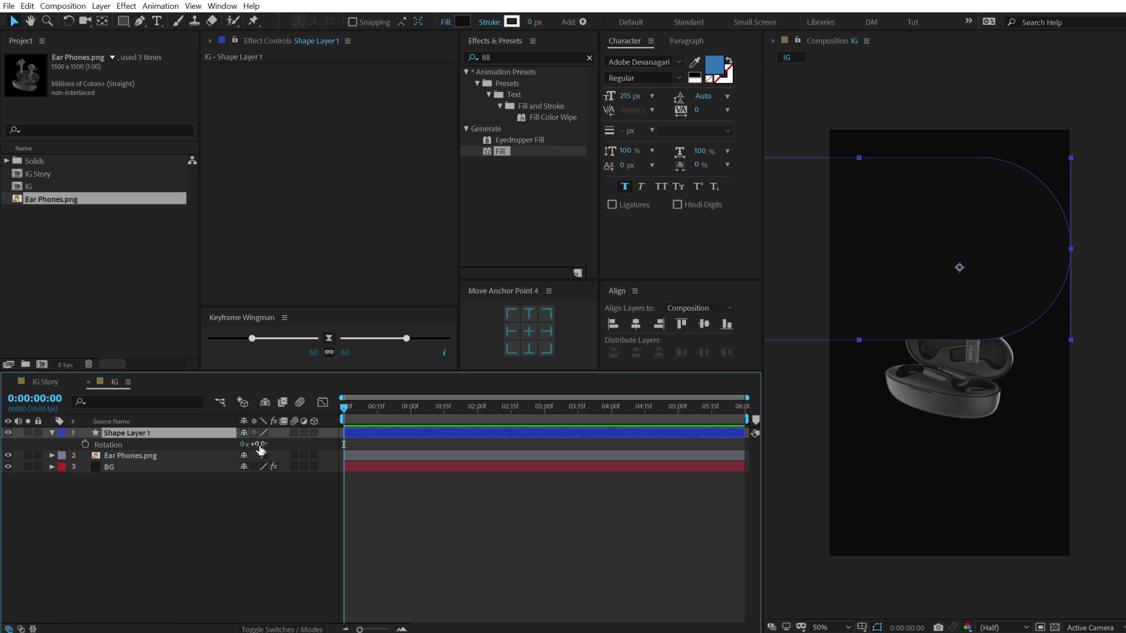
drag(256, 445, 290, 445)
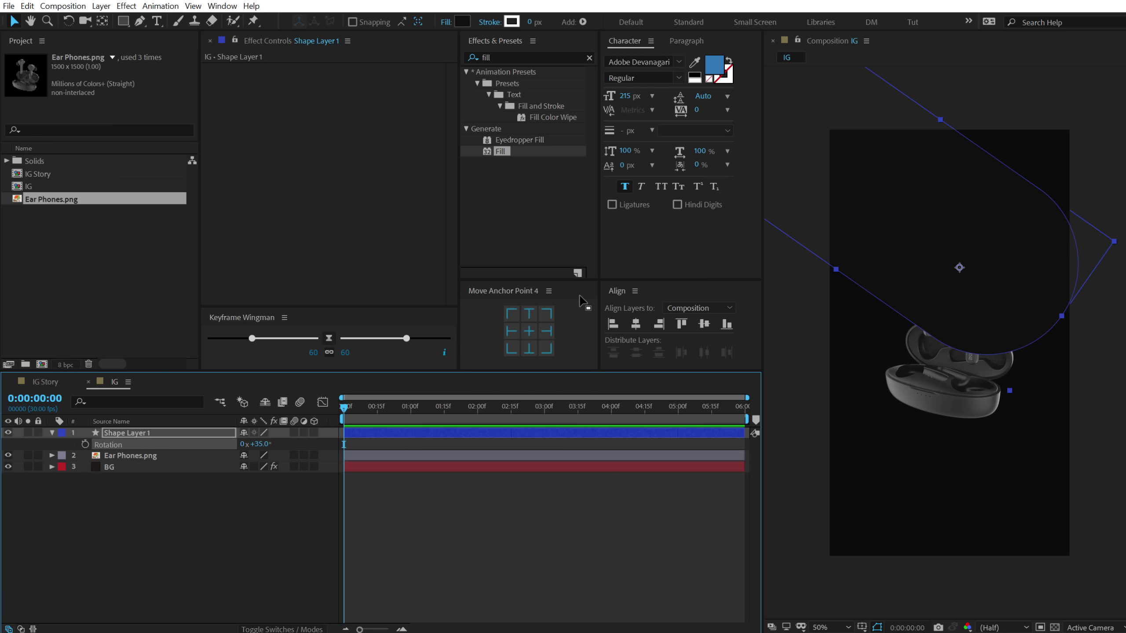
click(530, 331)
Move the rotated shape down and left over the earphones and place its layer below Ear Phones.png
drag(923, 227, 880, 328)
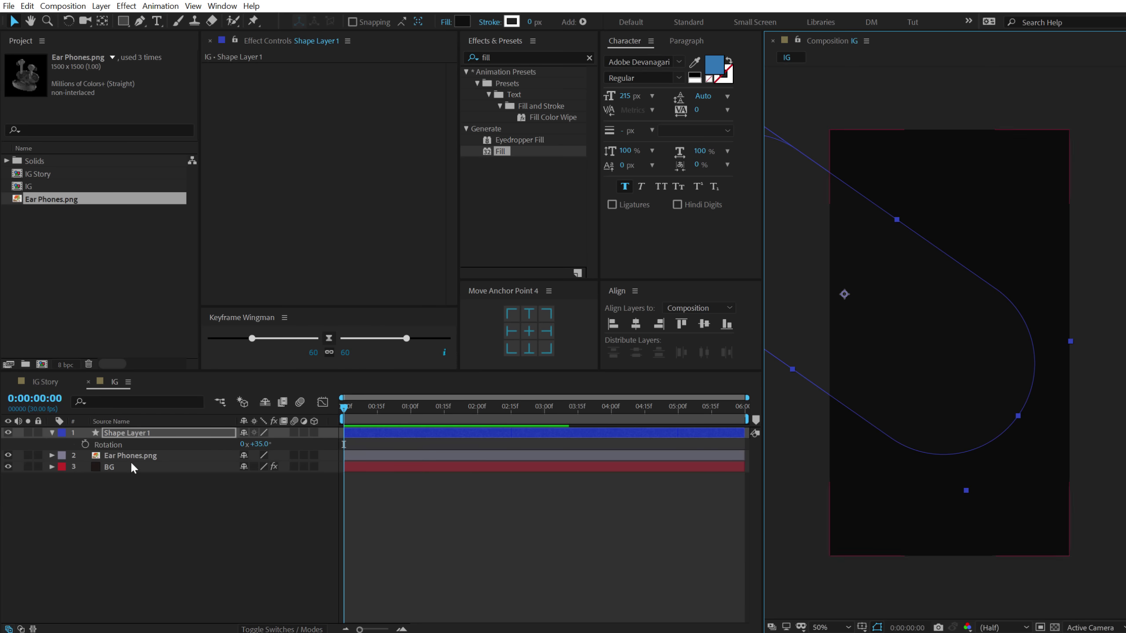
drag(113, 433, 112, 459)
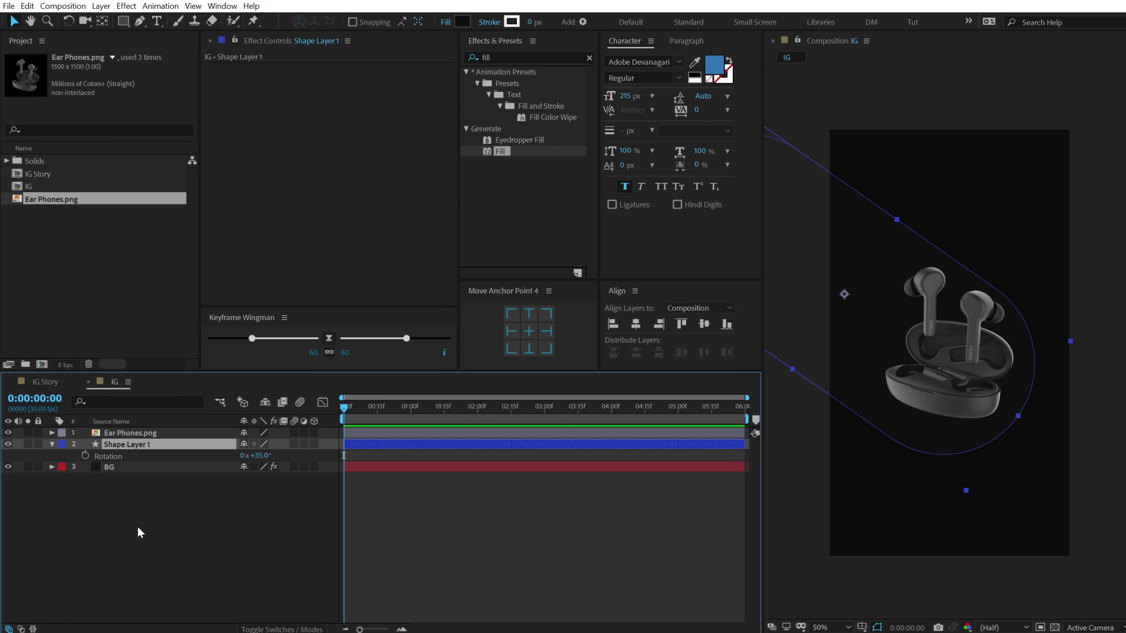
click(137, 526)
Set the fill colour of Shape Layer 1 to dark grey #181818
click(853, 288)
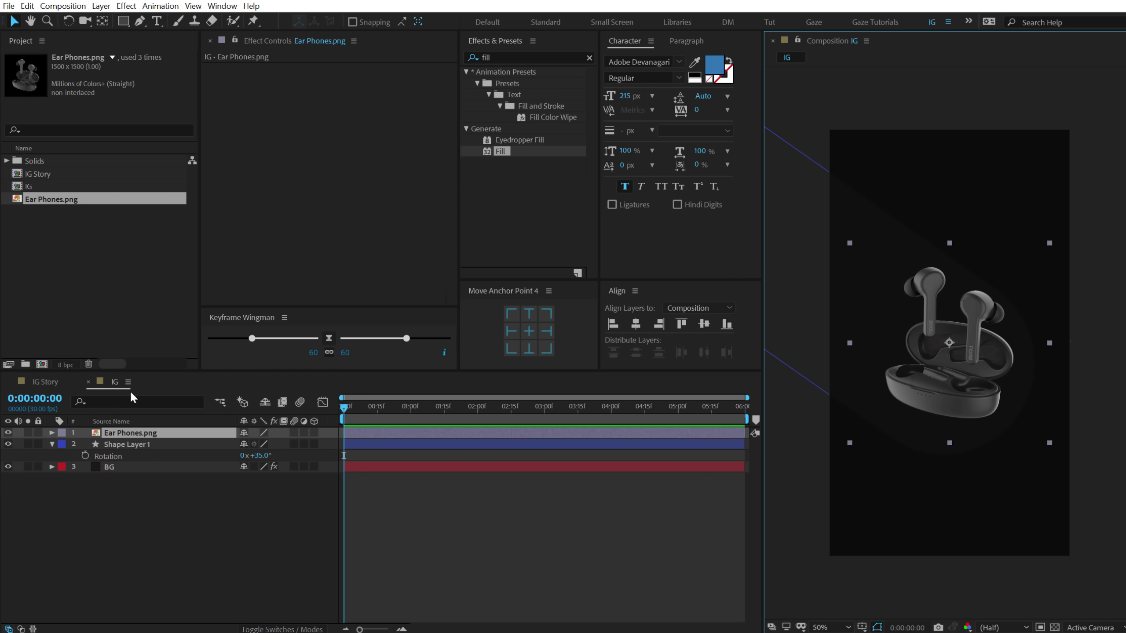
click(122, 444)
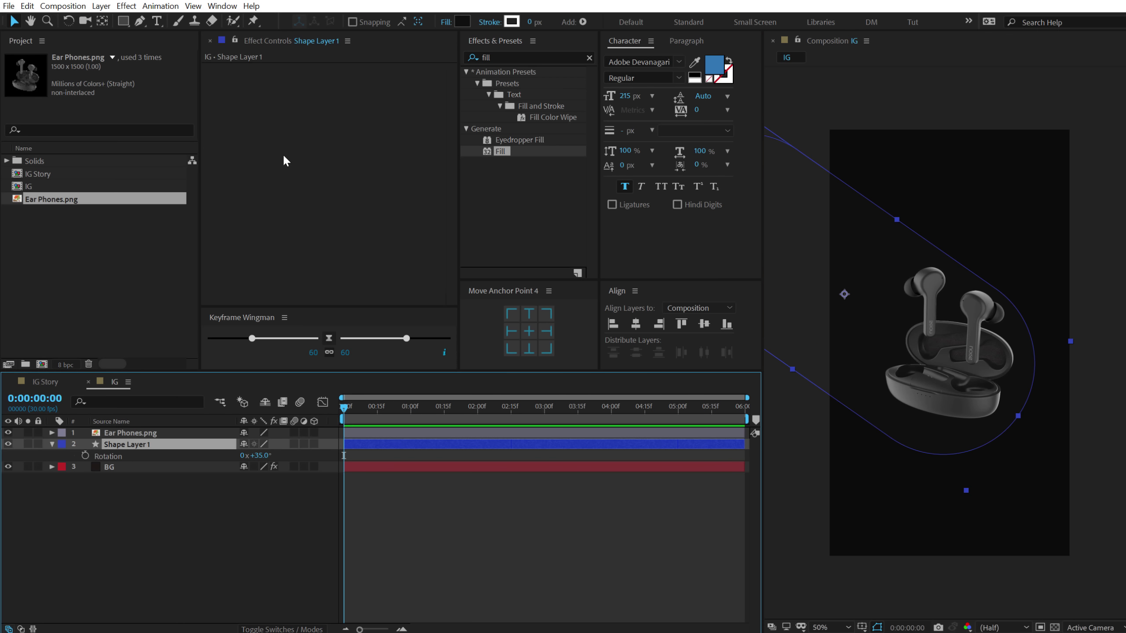
click(461, 21)
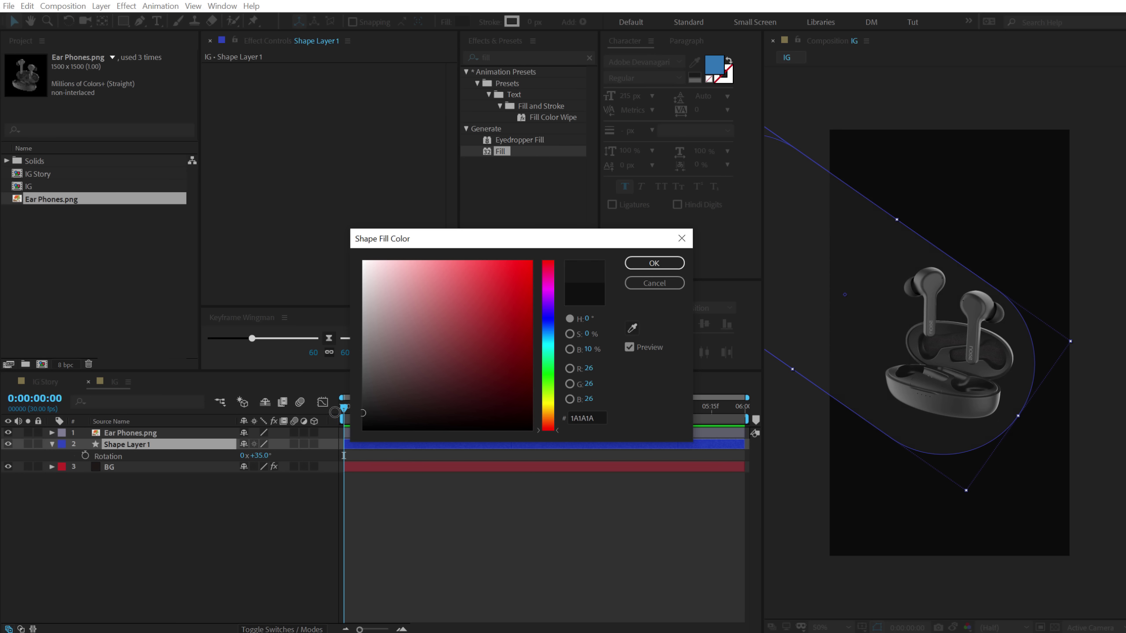
click(333, 413)
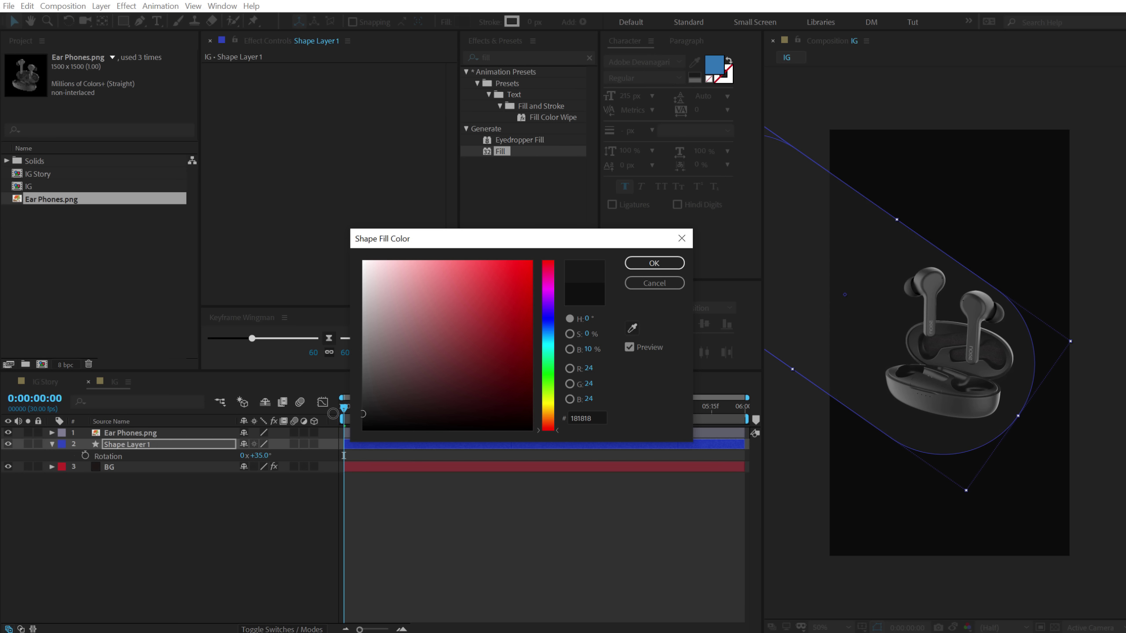
click(642, 263)
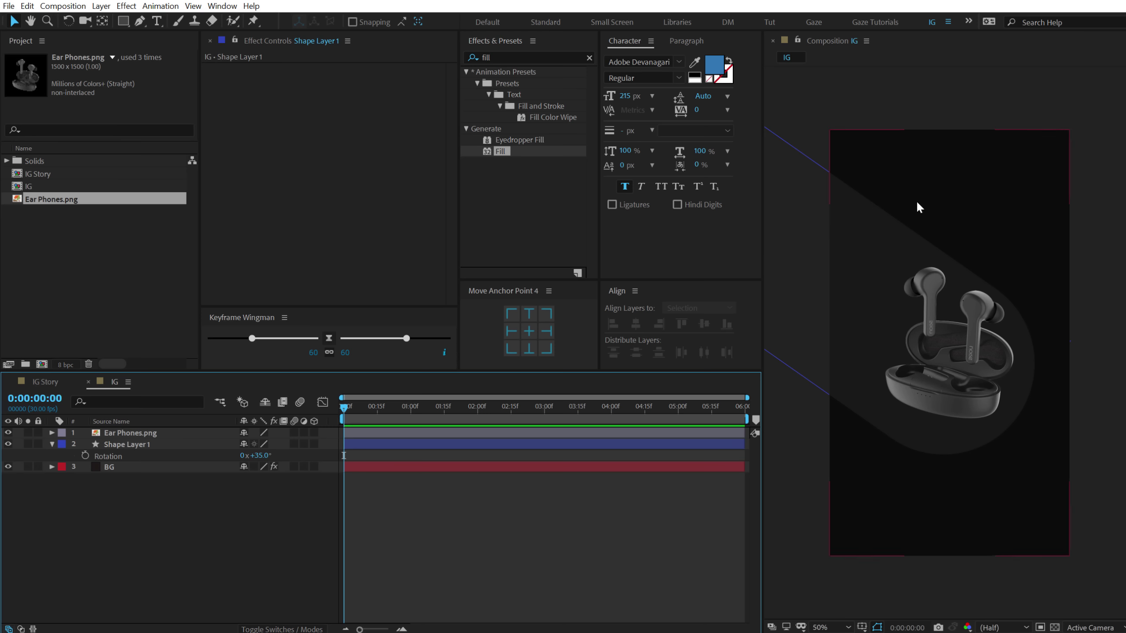
Rotate the Ear Phones.png layer by 12°
click(976, 358)
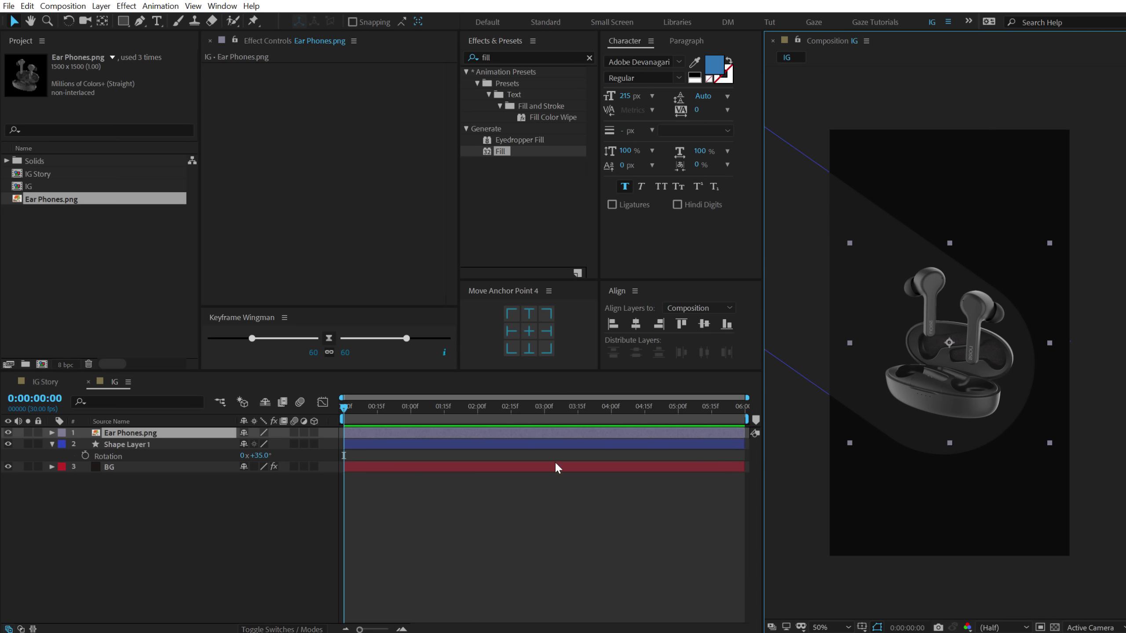
key(r)
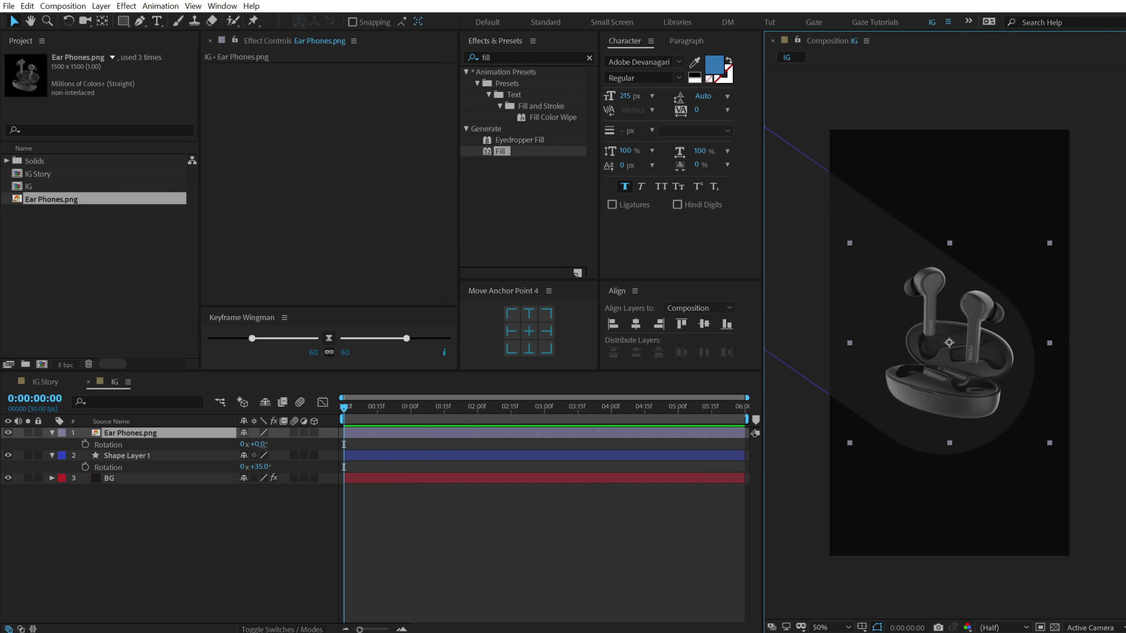
drag(259, 444, 267, 443)
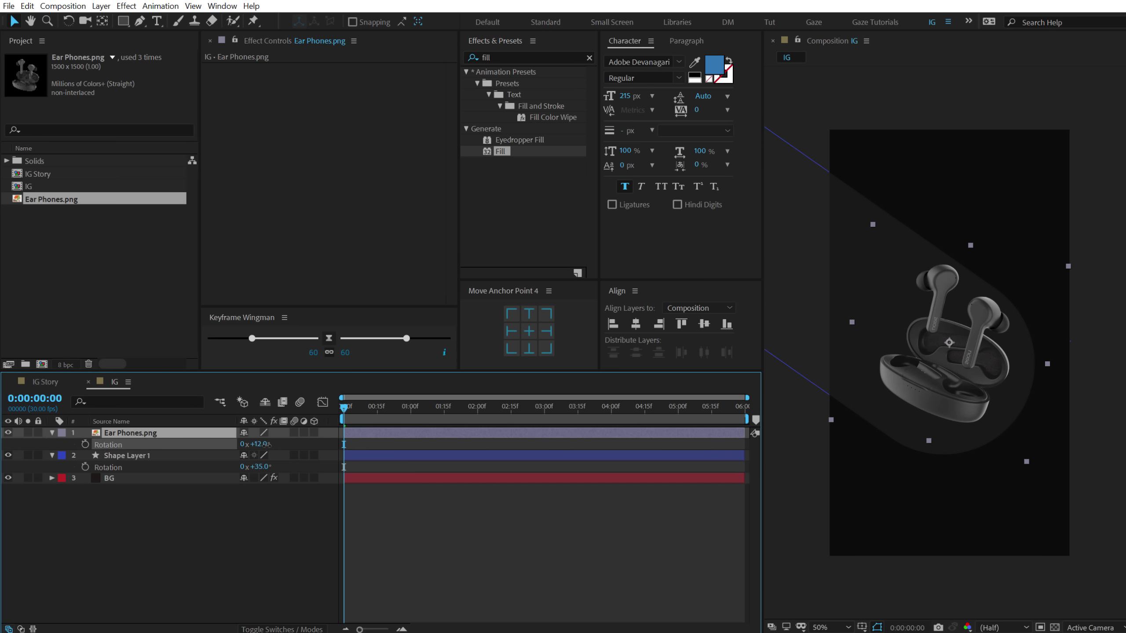
click(261, 524)
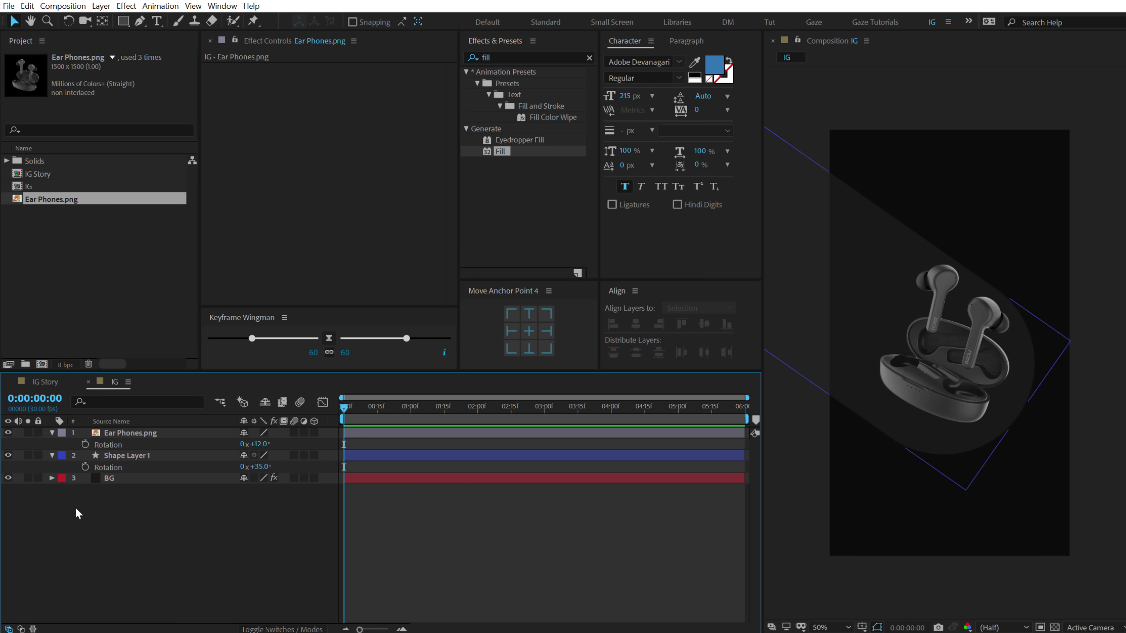
Add a text layer reading "X" near the top of the composition and colour it white
click(156, 21)
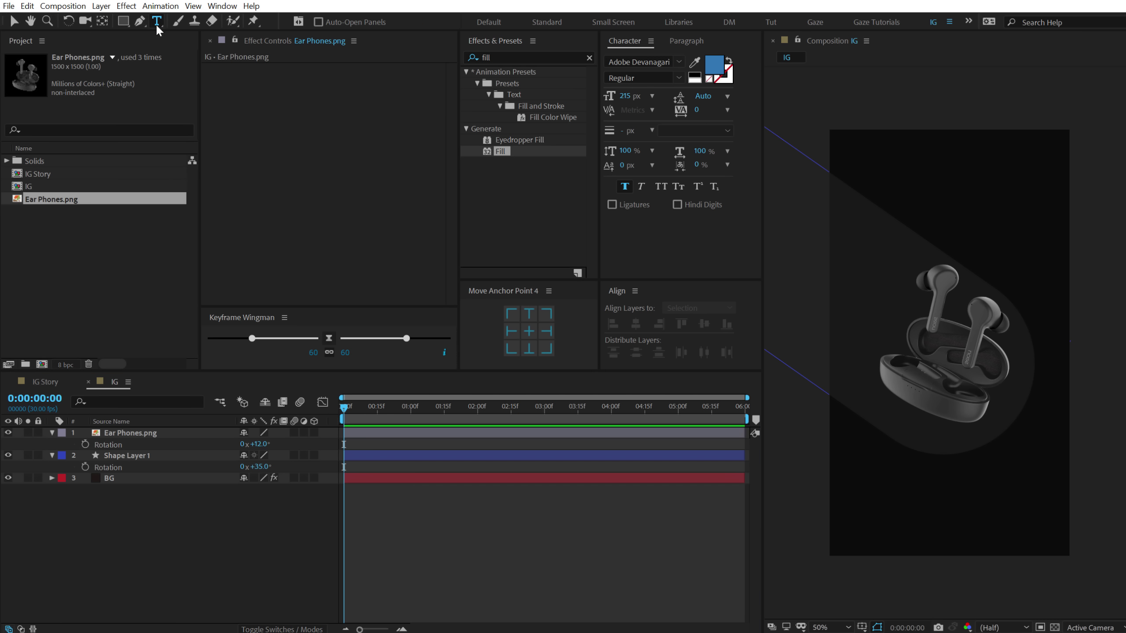
click(894, 169)
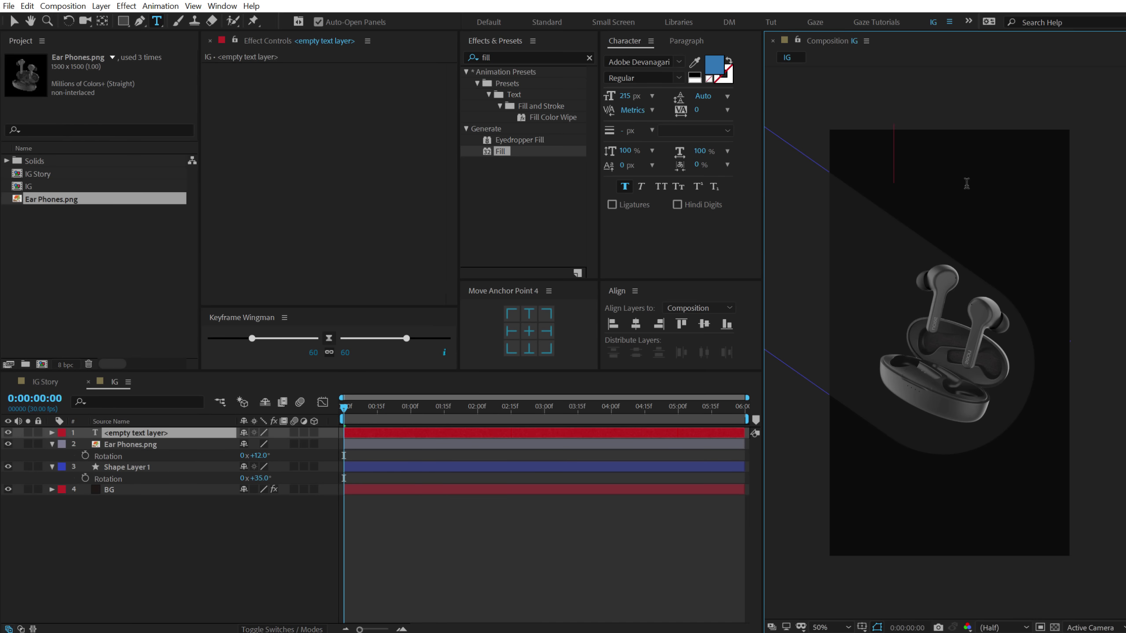
text(X)
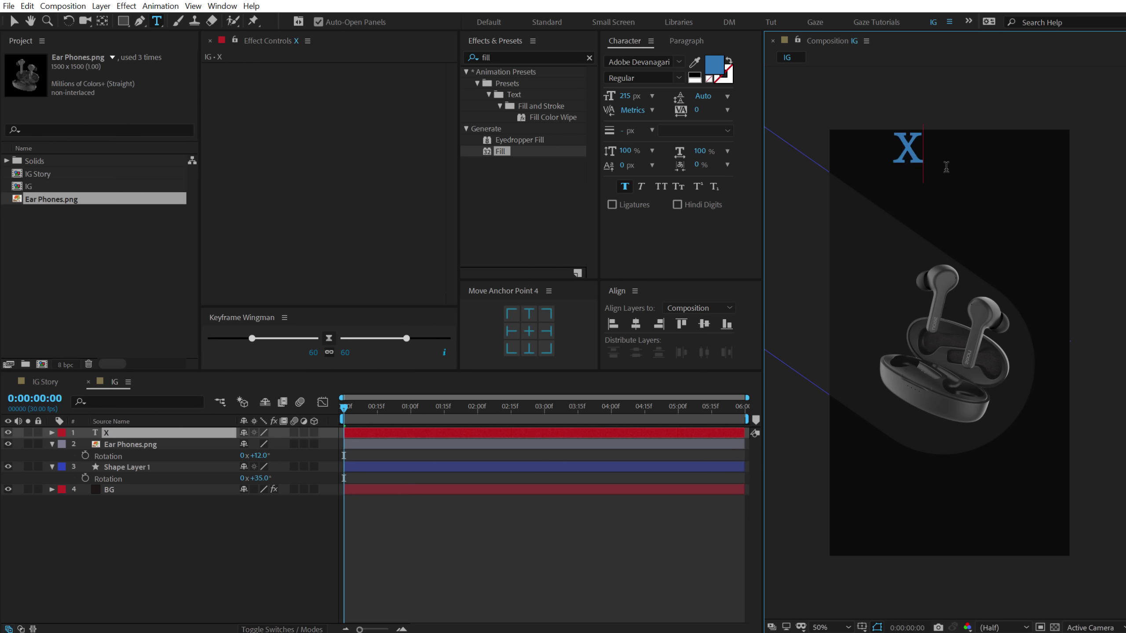
click(19, 21)
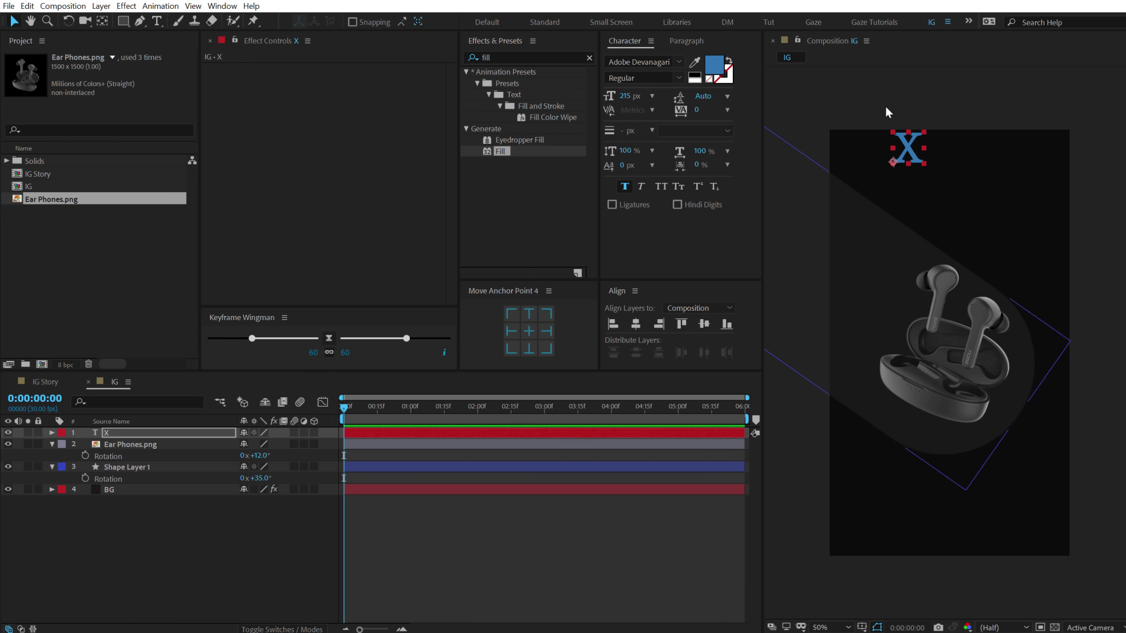
click(714, 65)
click(654, 263)
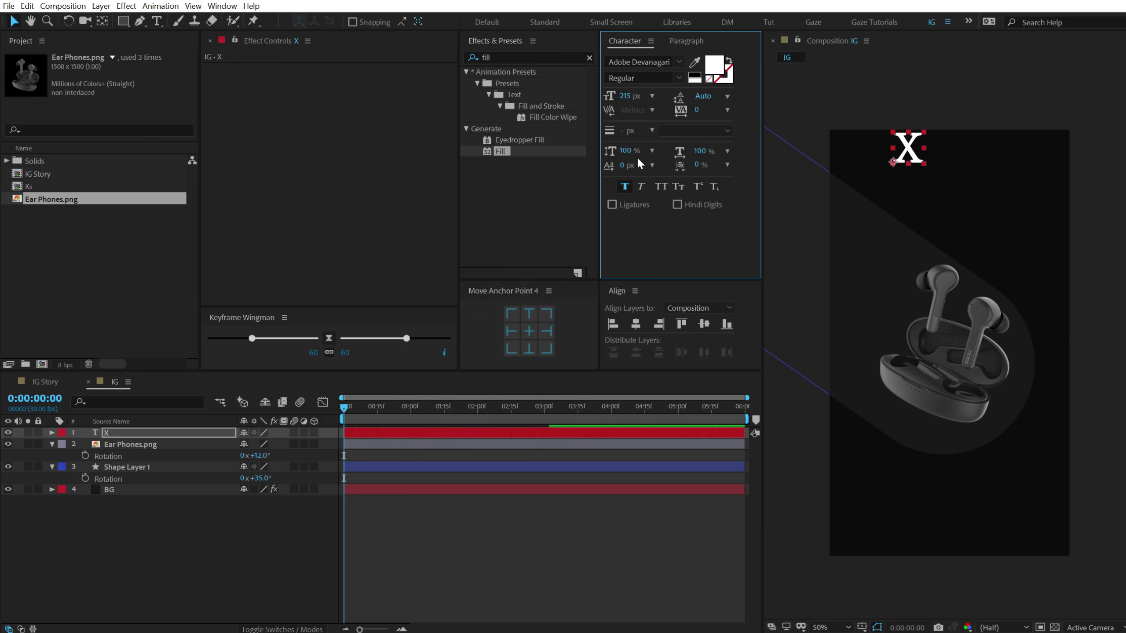
Set the X text's font to Monument Extended Ultrabold and move it down to just above the earphones
click(655, 64)
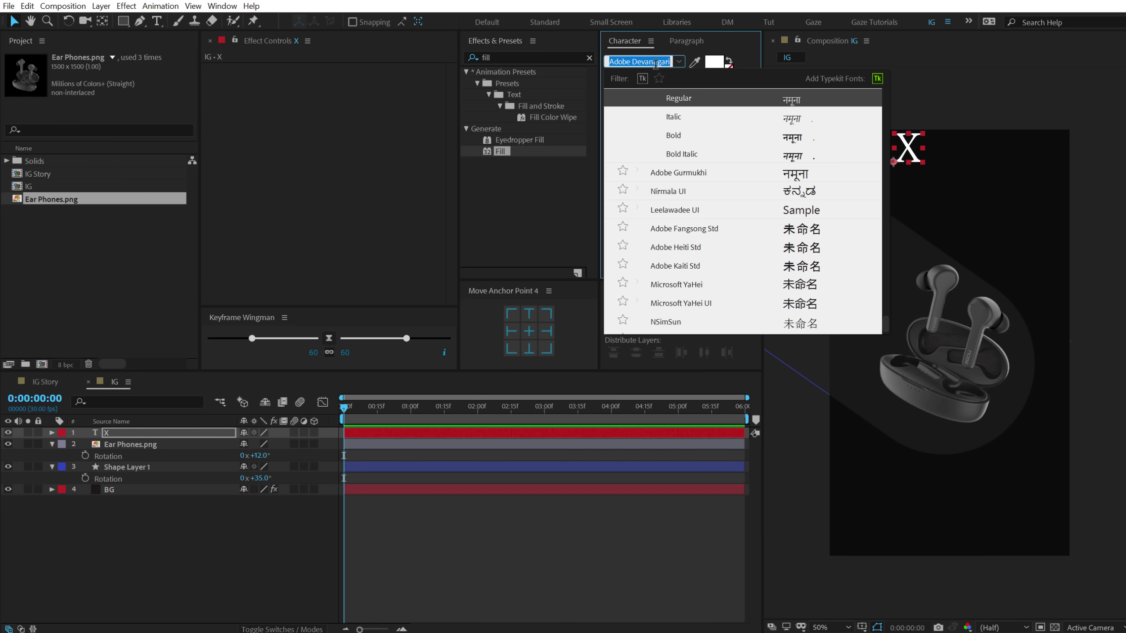
text(monu)
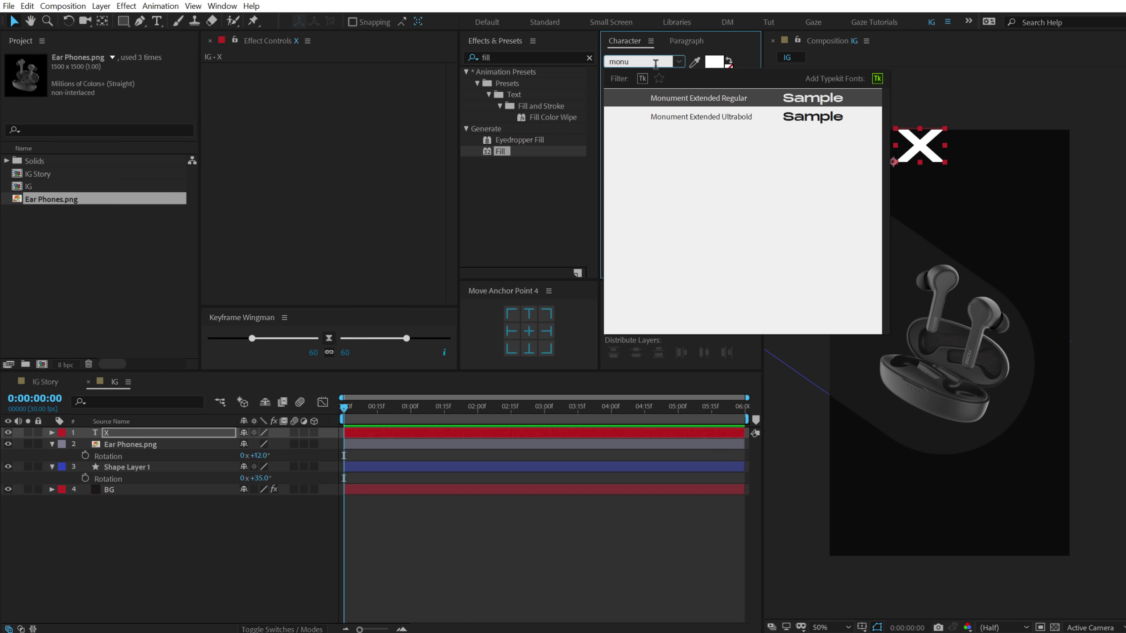
click(685, 117)
drag(935, 172, 944, 220)
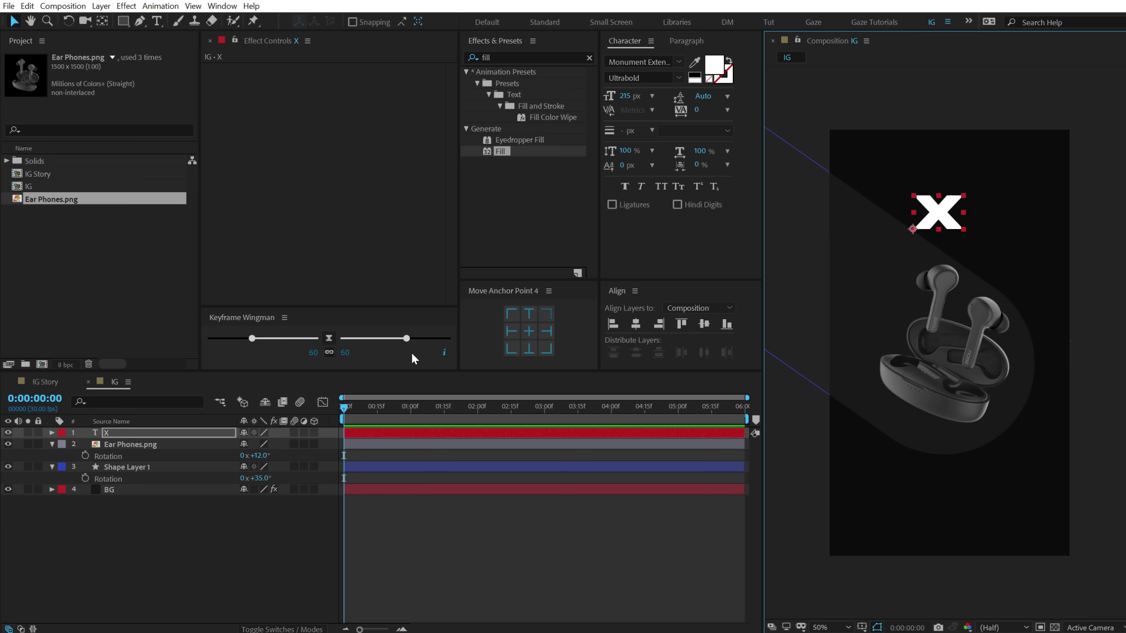
Enlarge the X text to 1150 px and move it so its left part extends past the composition's left edge
drag(626, 96, 677, 101)
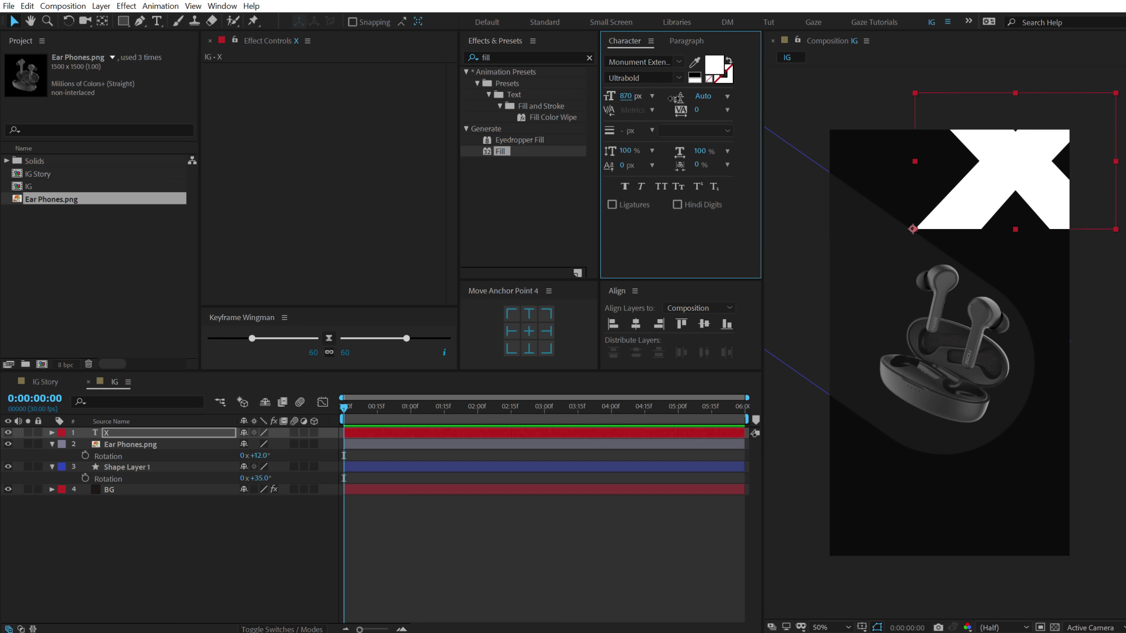
drag(955, 208, 826, 317)
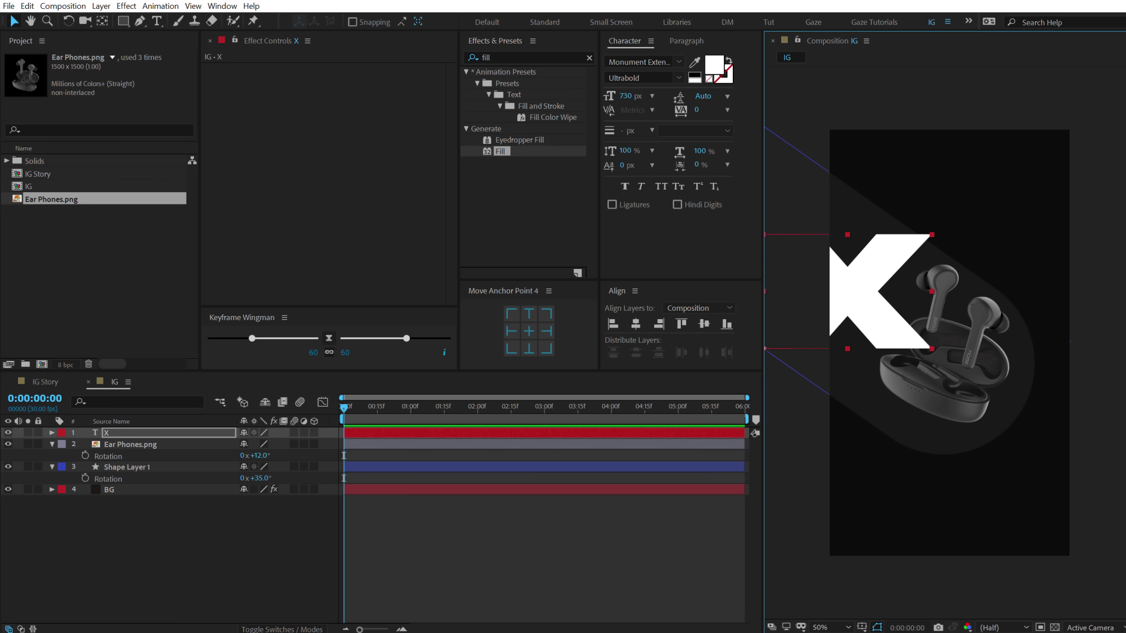
drag(626, 96, 892, 77)
drag(881, 272, 831, 317)
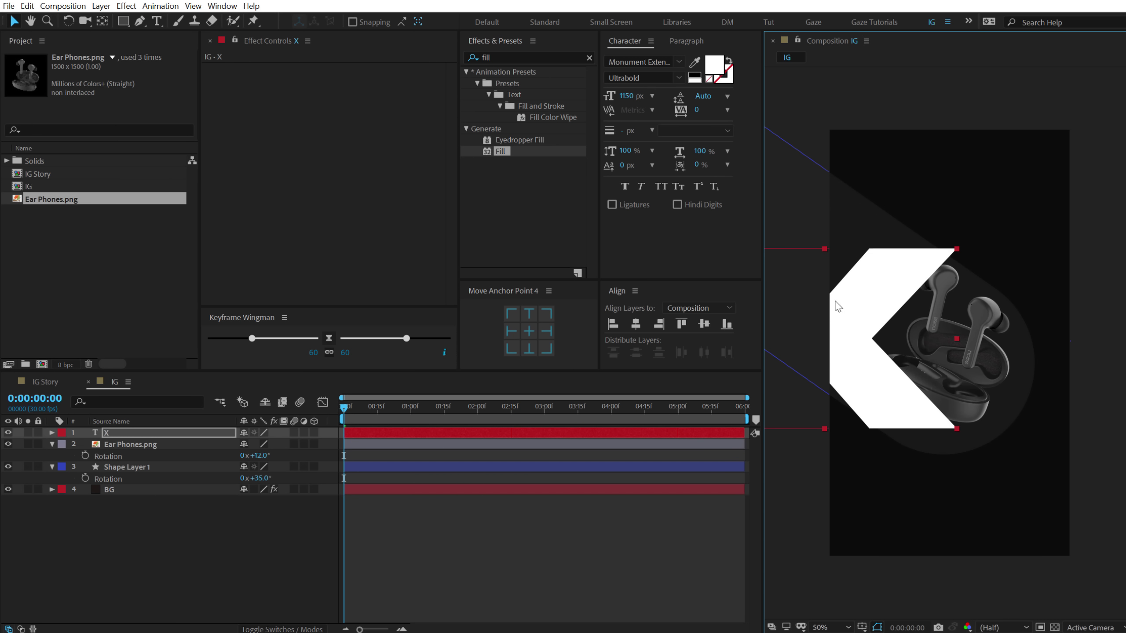
drag(877, 277, 942, 182)
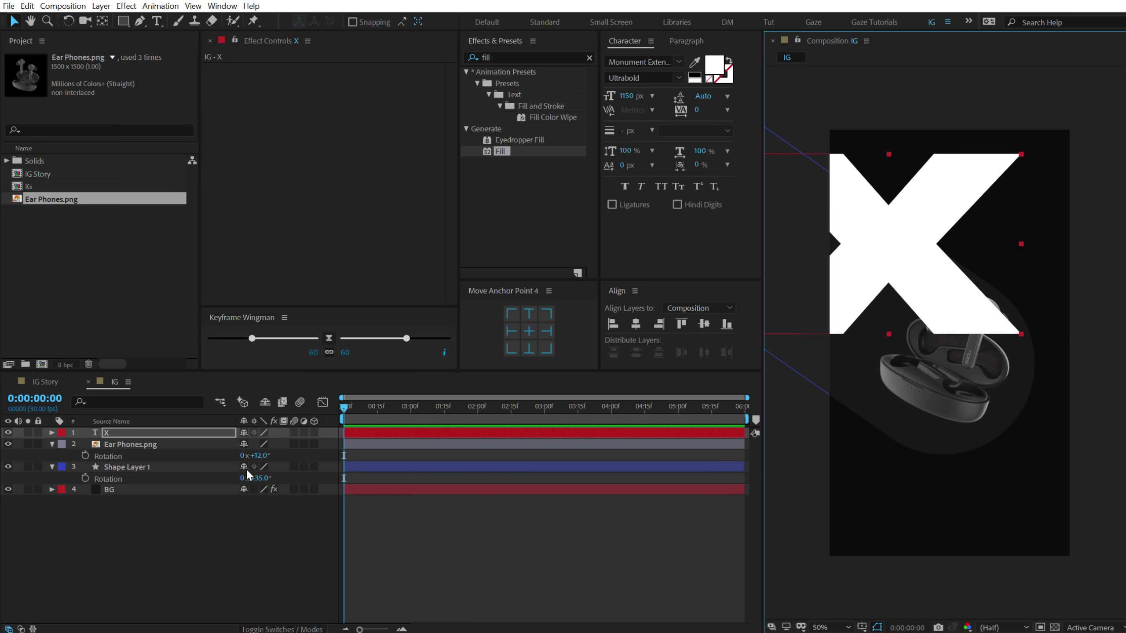
Try the Nexa Black font on the X text and move the letter over the earphones
click(656, 66)
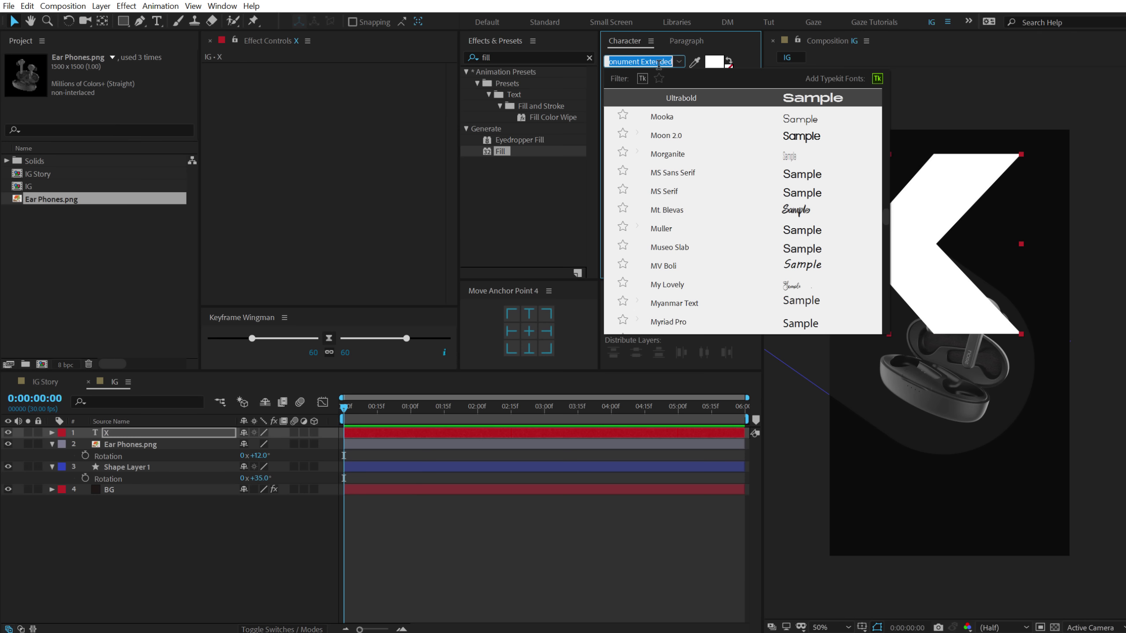
text(nex)
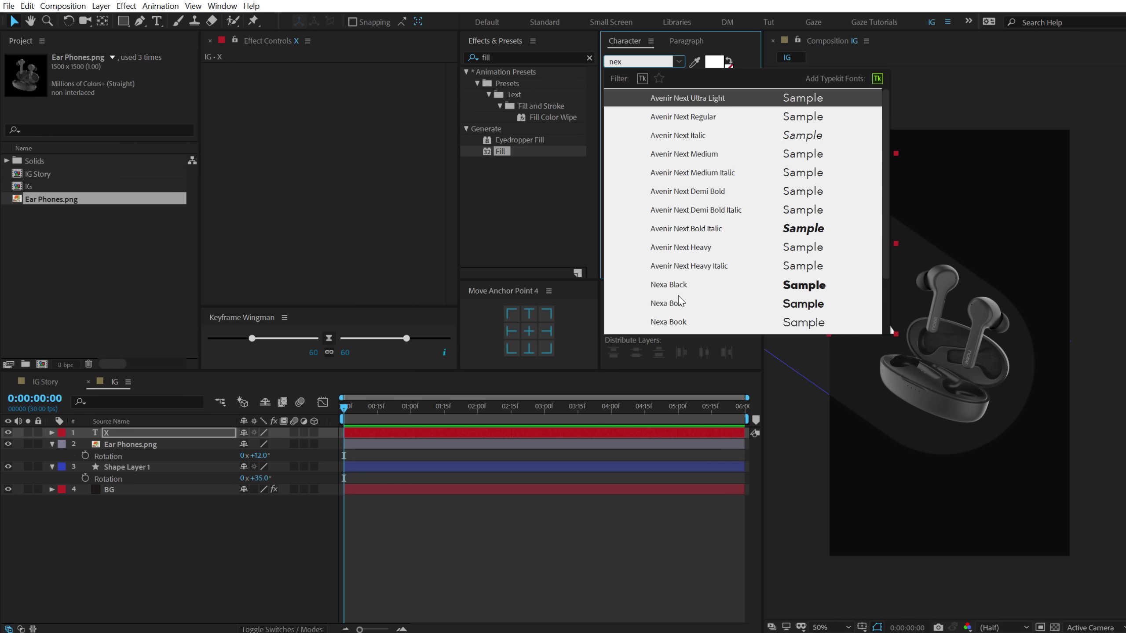
click(669, 284)
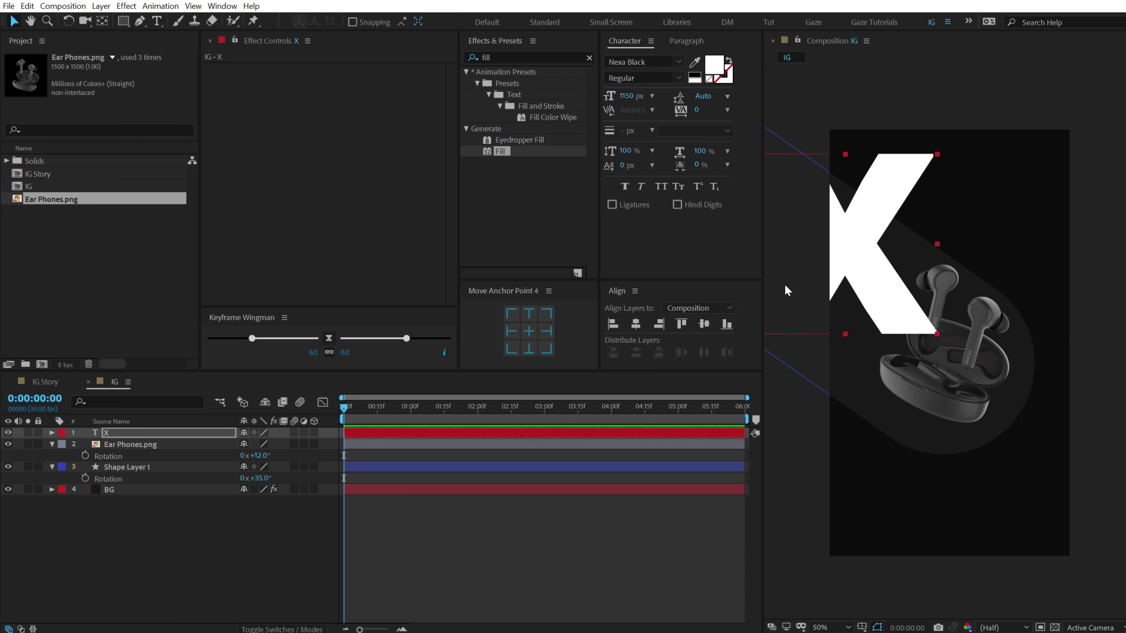
click(946, 314)
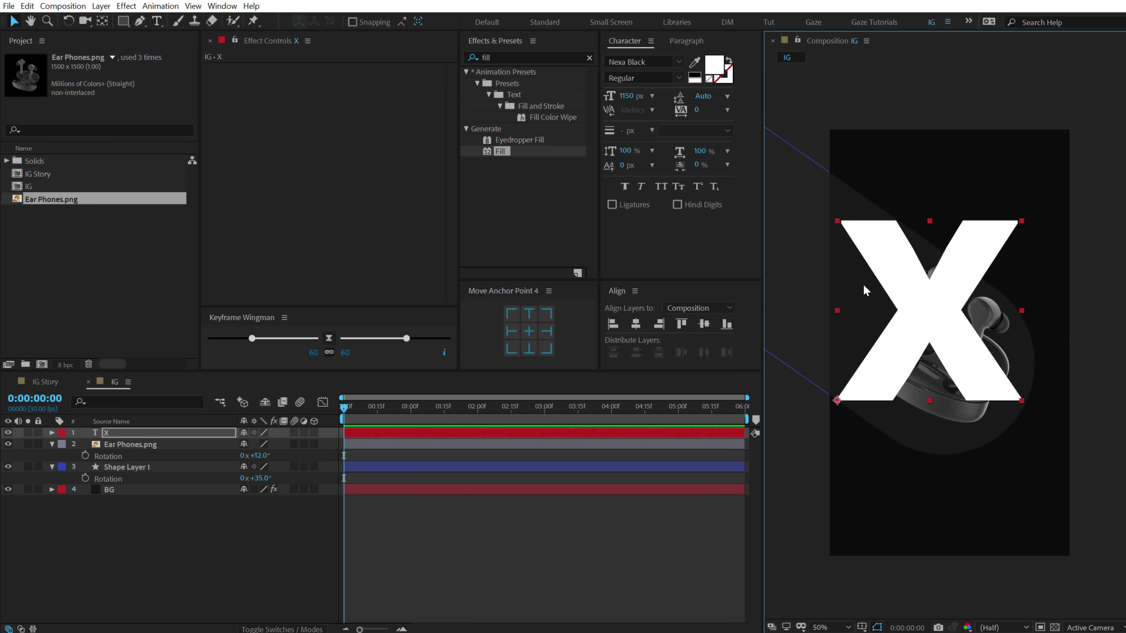
Check the font settings of the x 2 and x 3 text layers in the IG Story composition, and return to the IG composition's X layer
click(45, 382)
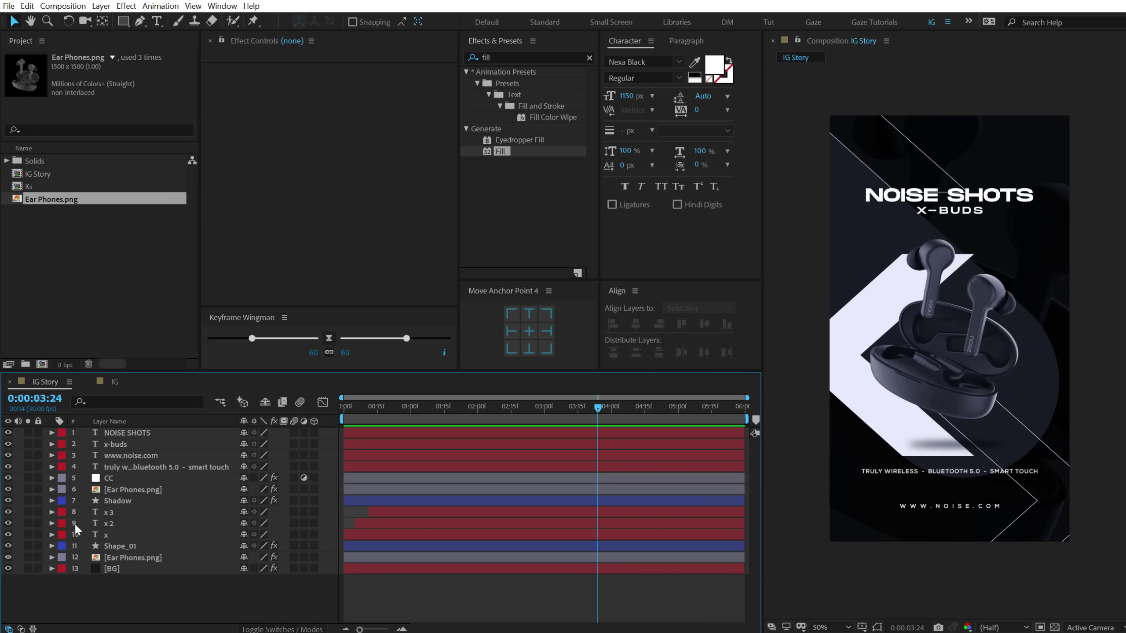
click(124, 523)
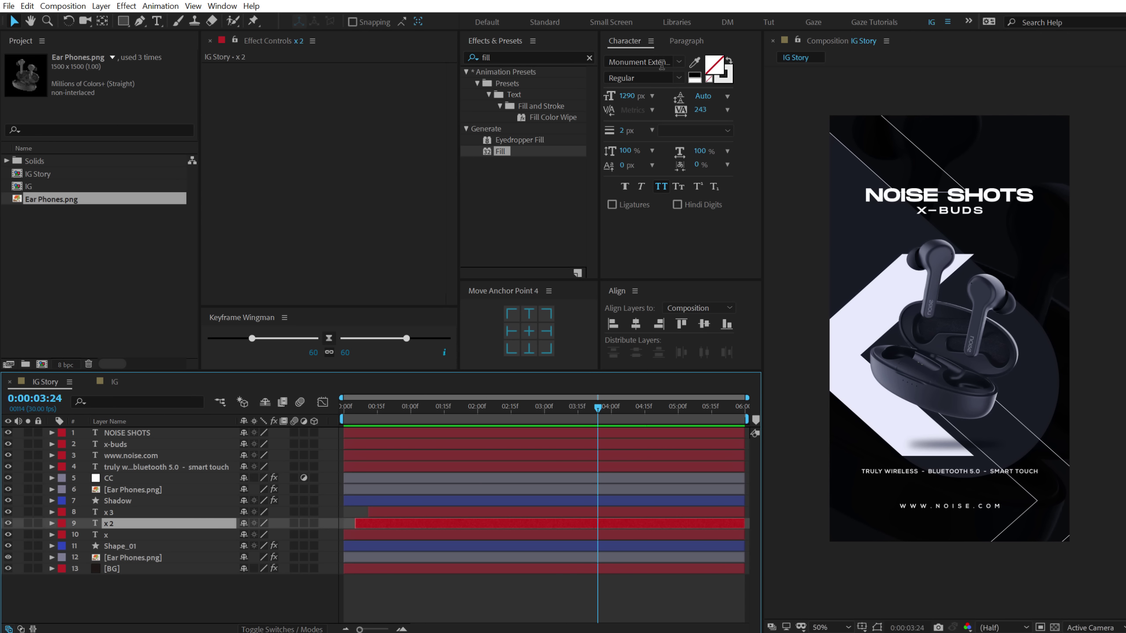
click(124, 513)
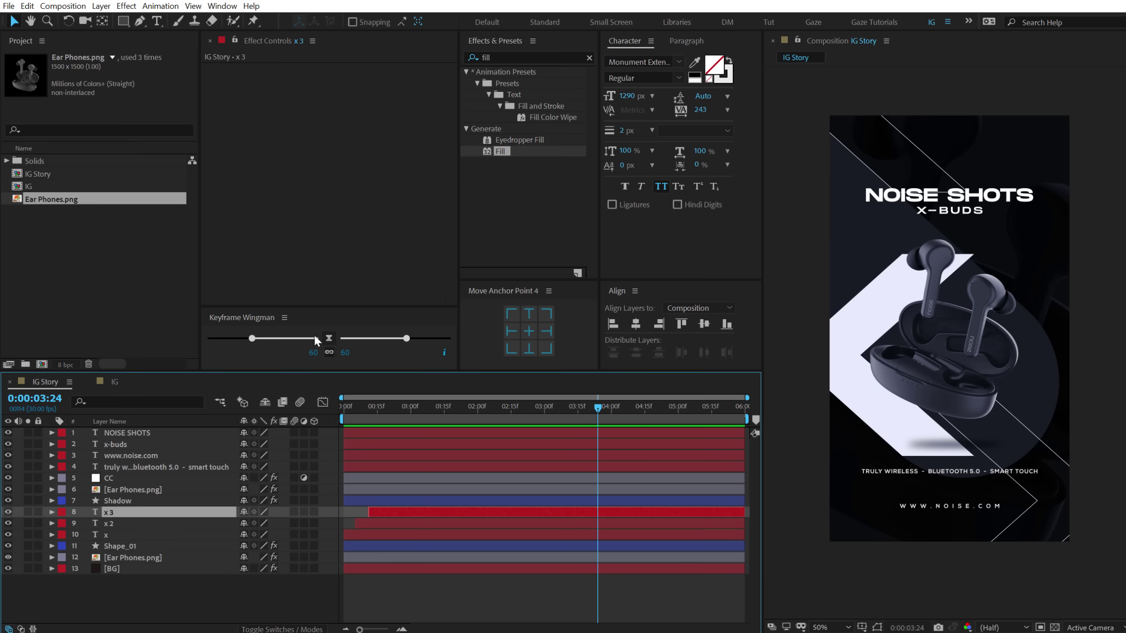
click(114, 382)
click(111, 433)
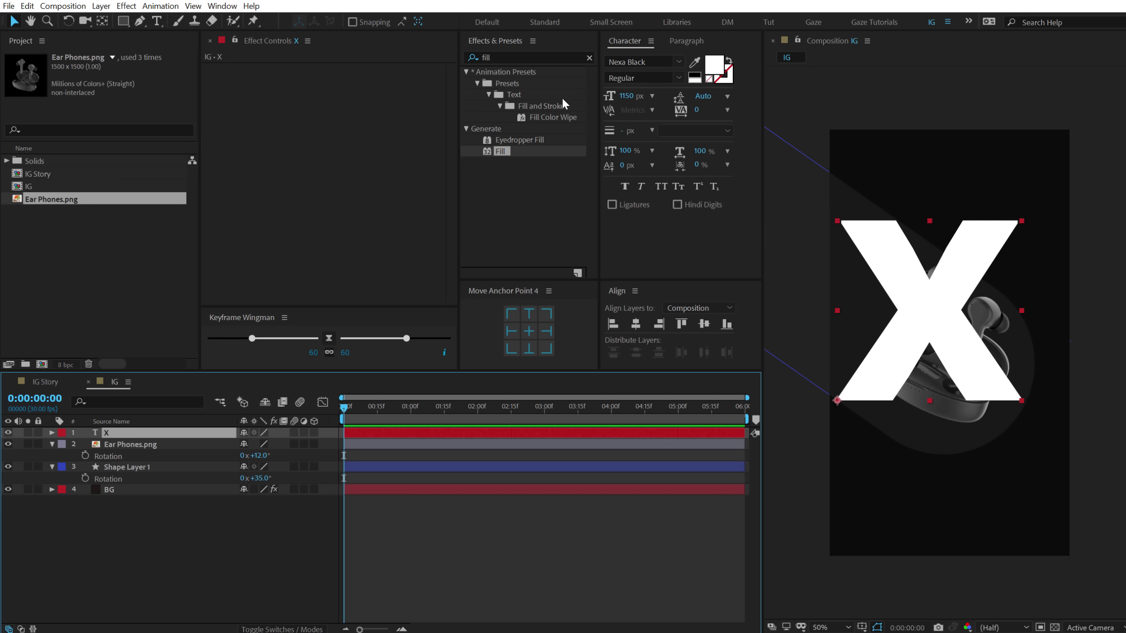
Undo the X text's move and font change, and set its Monument Extended style to Regular
key(ctrl+z)
key(ctrl+z)
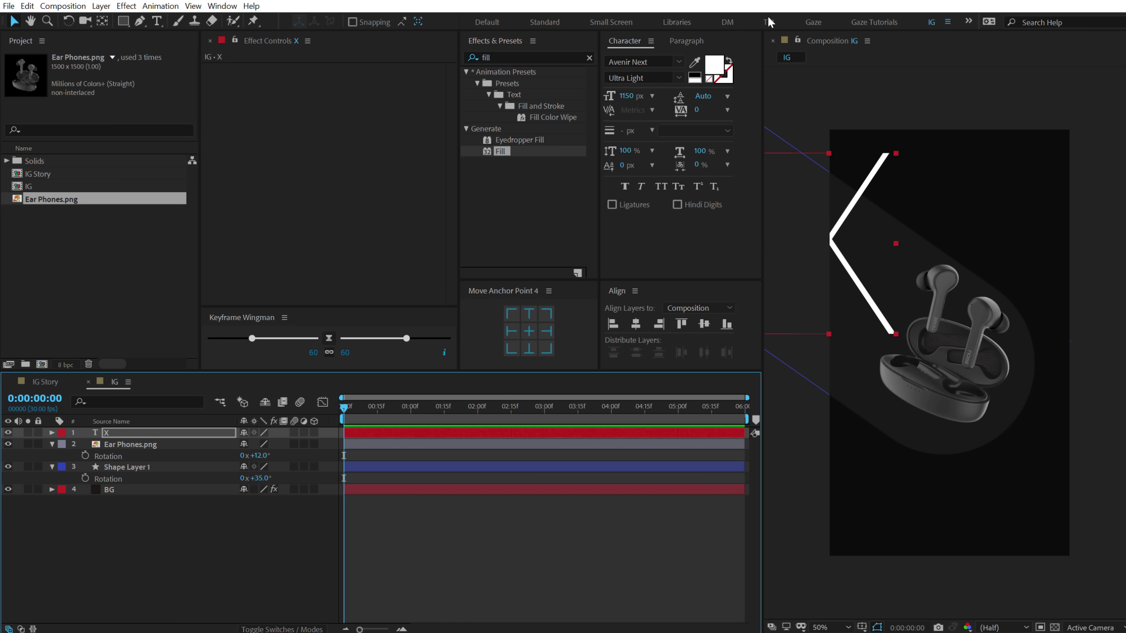
key(ctrl+shift+z)
click(681, 77)
click(628, 91)
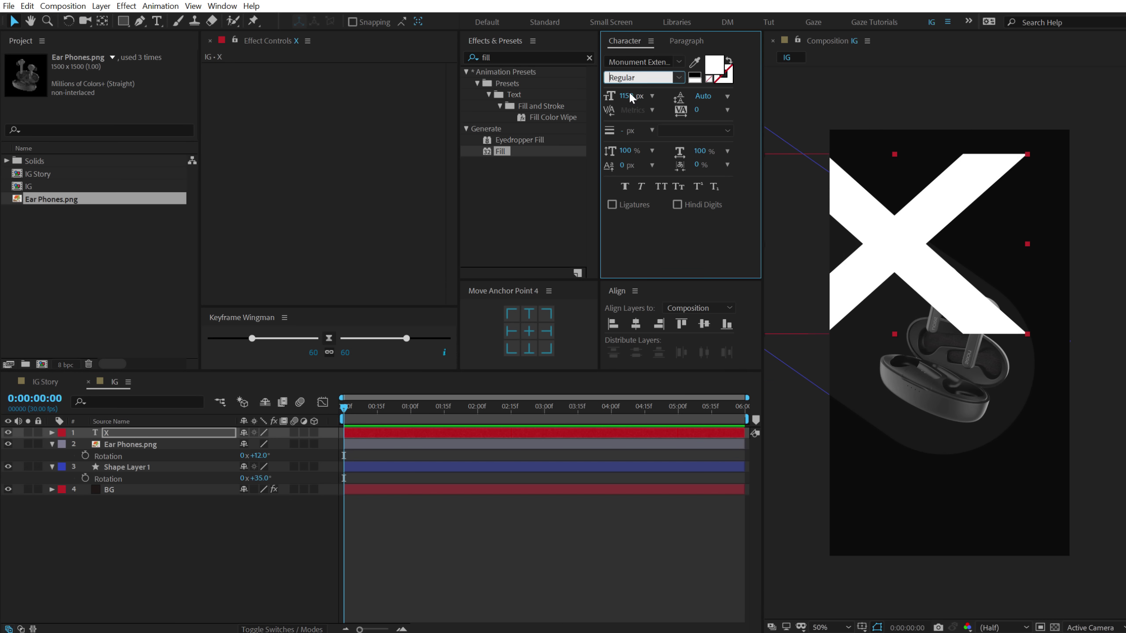
Shift the X text down and left, enlarge it to 1296 px, and place its layer below Ear Phones.png
drag(919, 261, 849, 359)
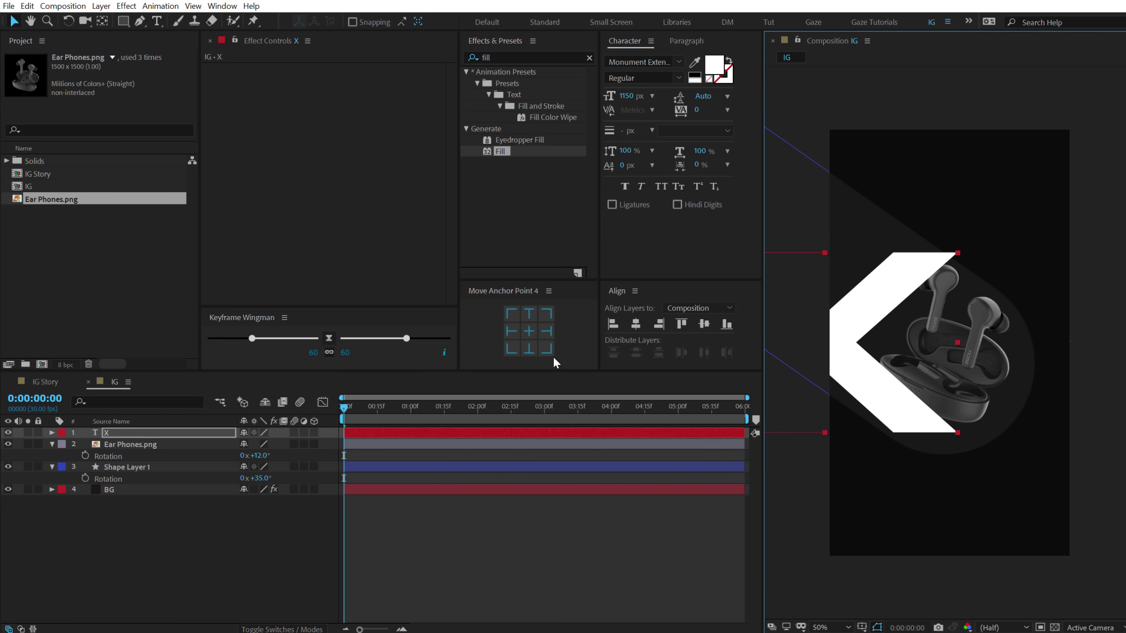
drag(628, 96, 709, 95)
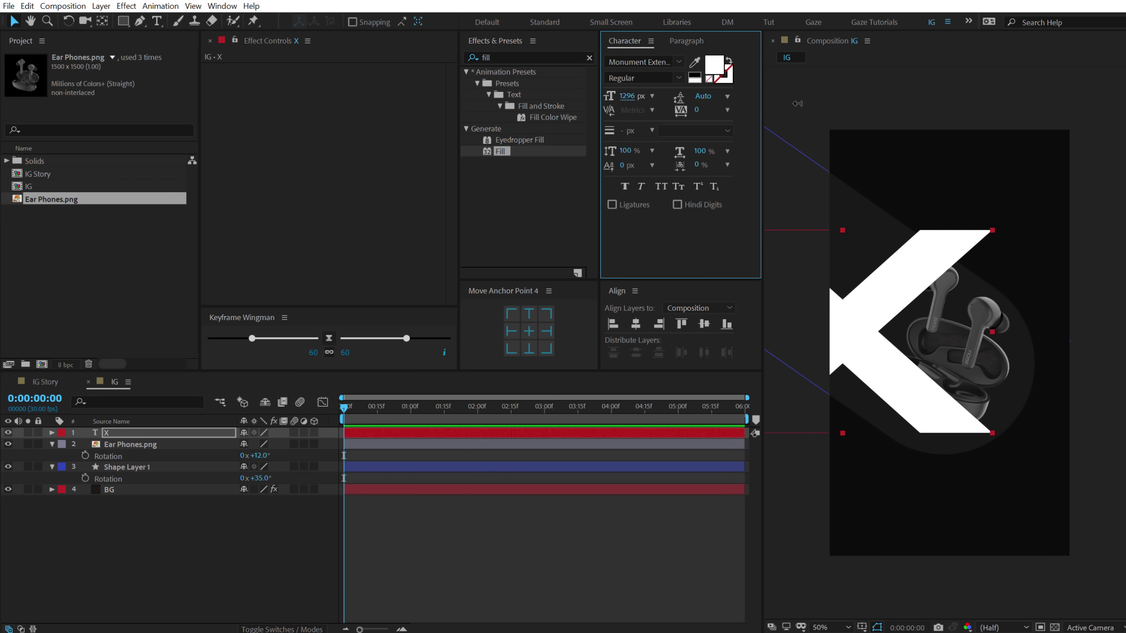
drag(150, 449, 133, 430)
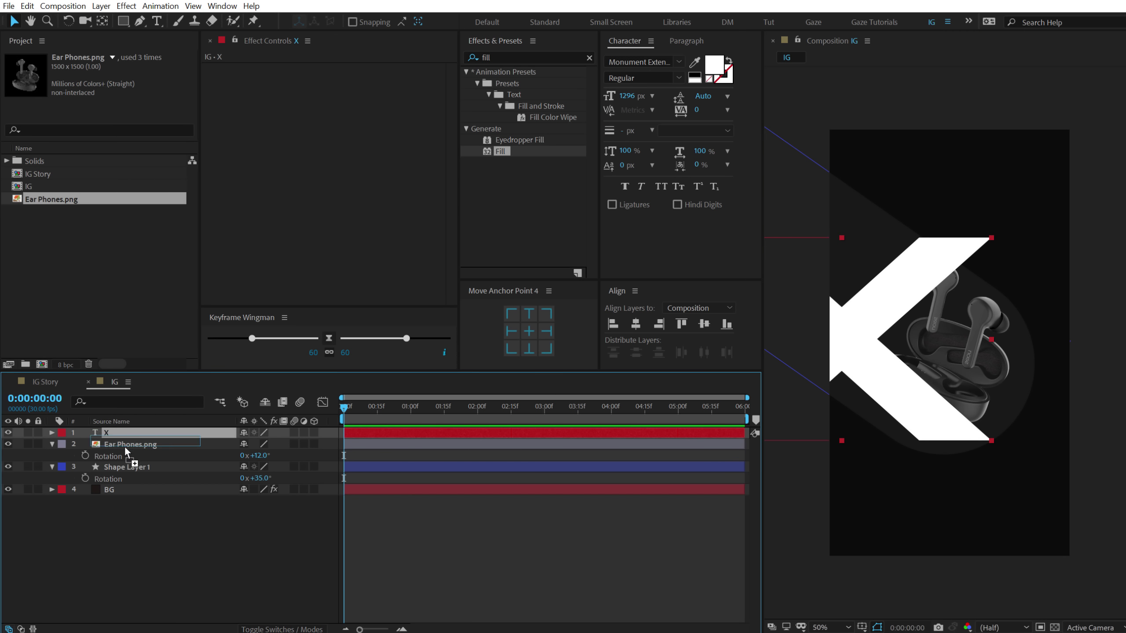
click(128, 457)
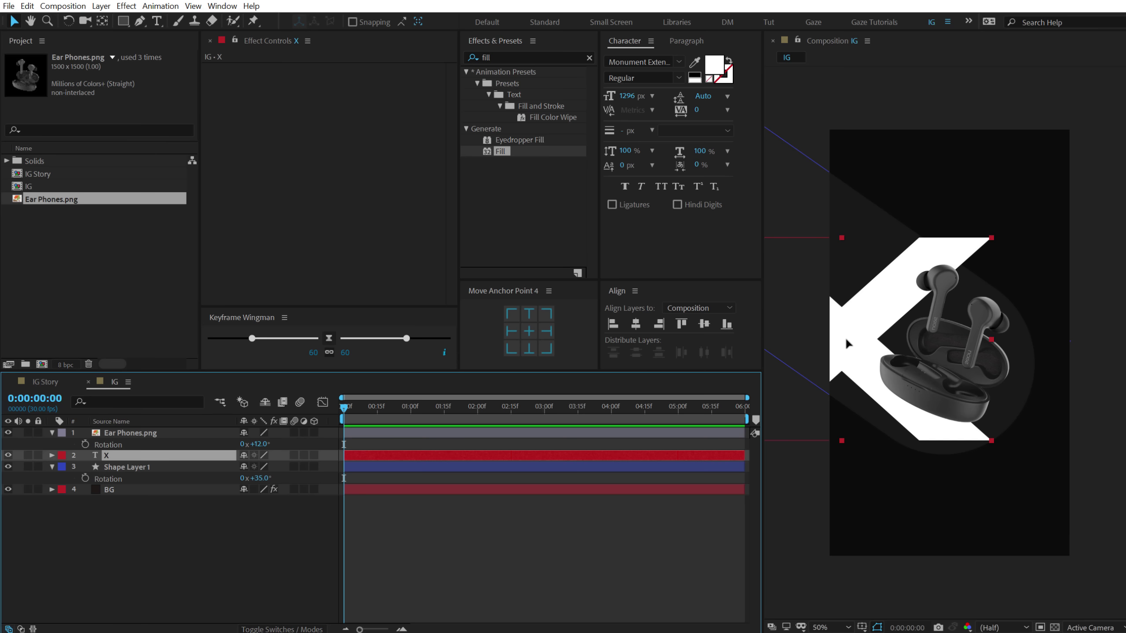
Move the X slightly left and down, and set the size of Shape Layer 1's rectangle to 1908 by 1043
drag(845, 339, 833, 346)
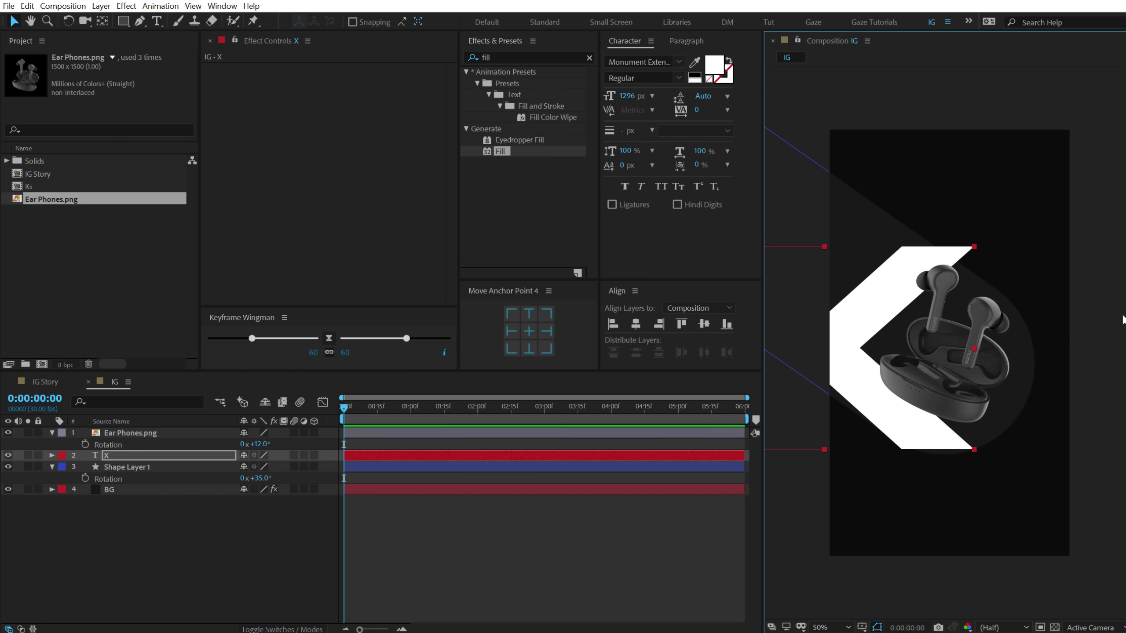
click(848, 312)
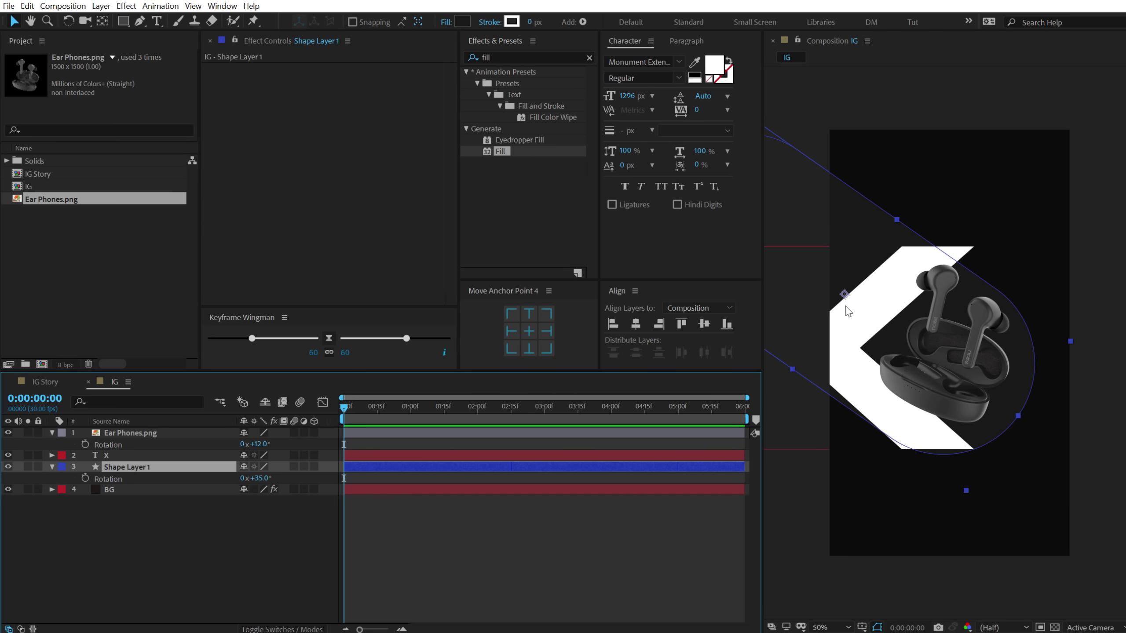
key(u)
key(u)
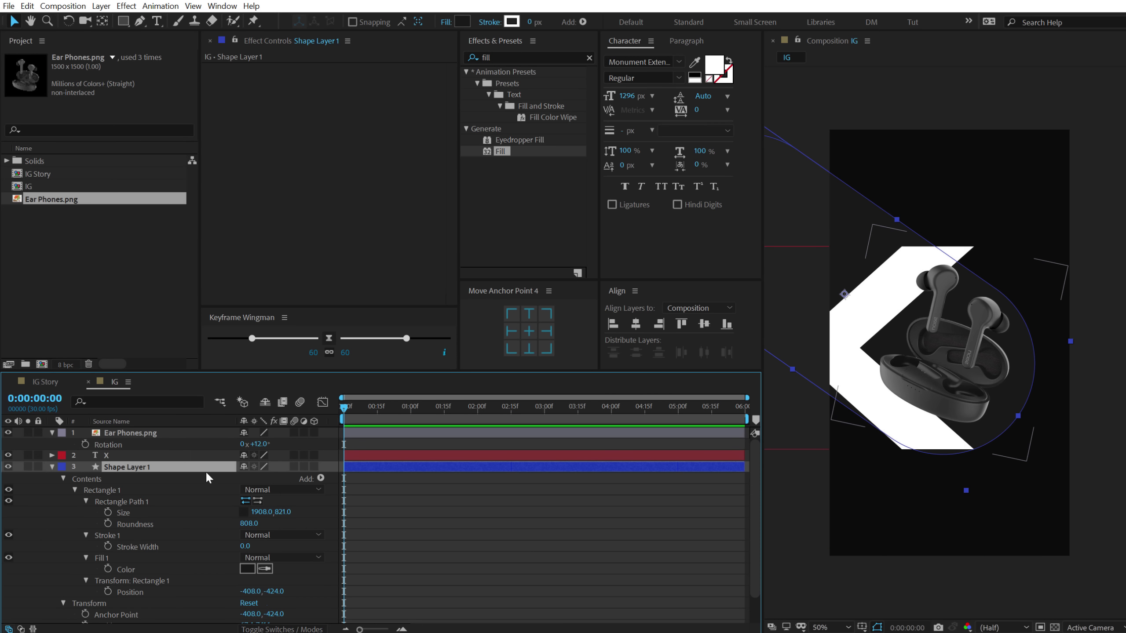
drag(283, 512, 367, 486)
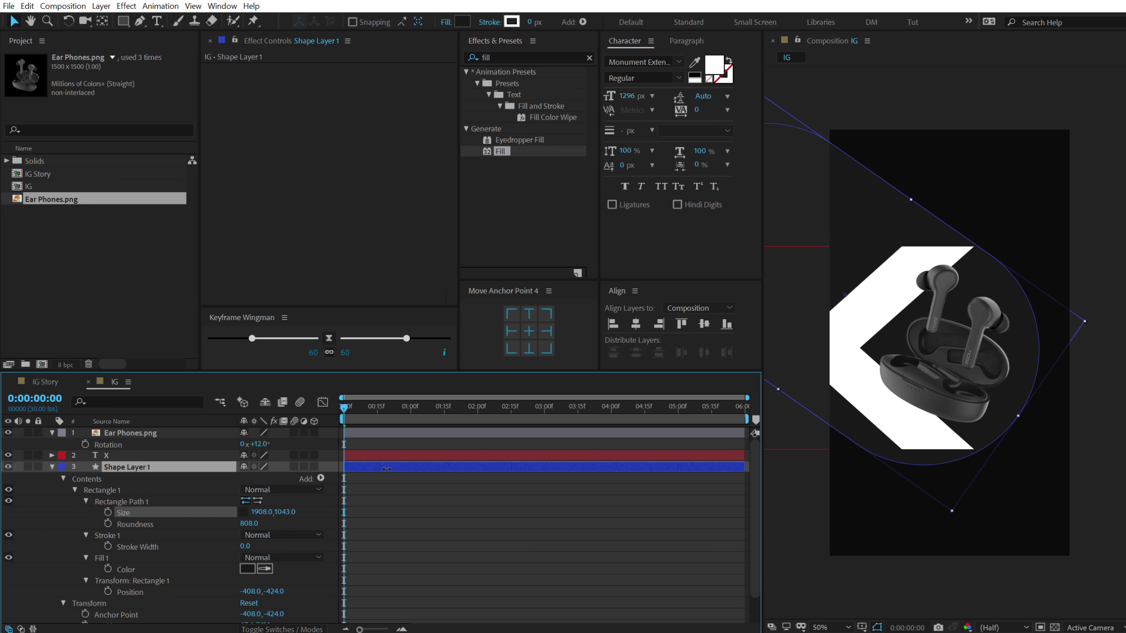
Collapse Shape Layer 1's properties and rename the layer to Shape
click(52, 467)
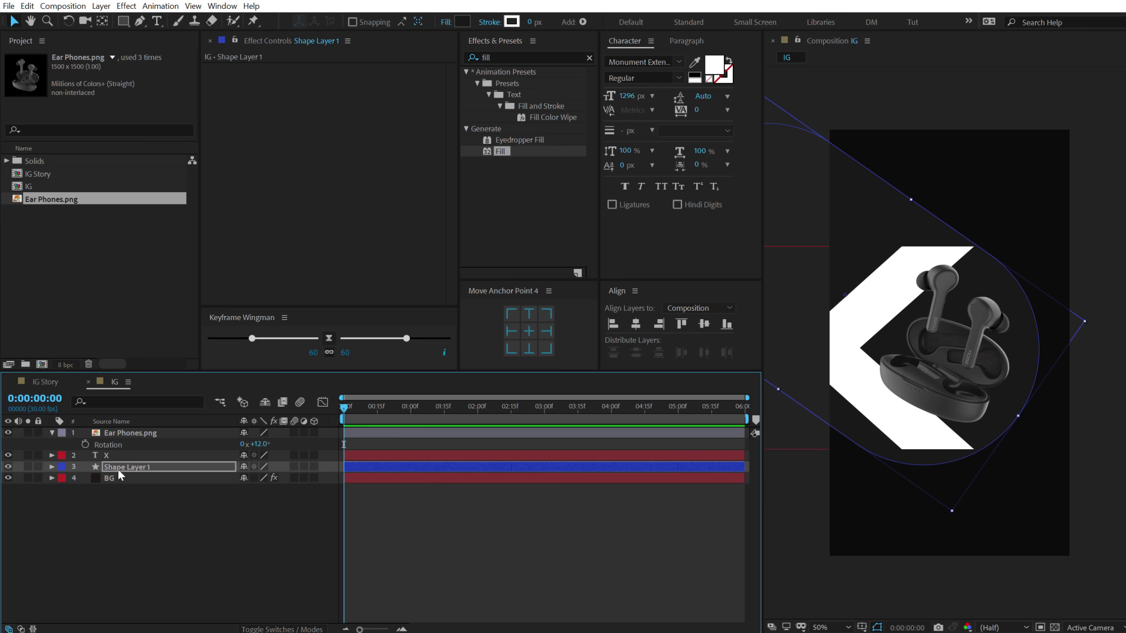
key(Return)
text(Shap)
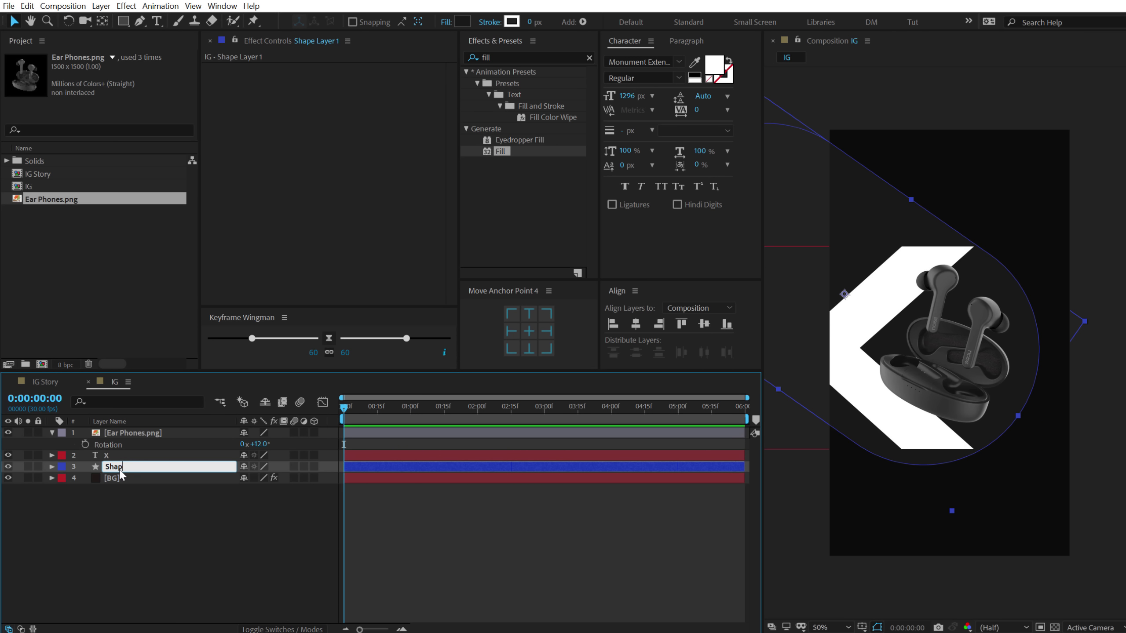
text(e)
key(Return)
Scale the X text layer to 108% and reposition it at the composition's left edge behind the earphones
click(112, 455)
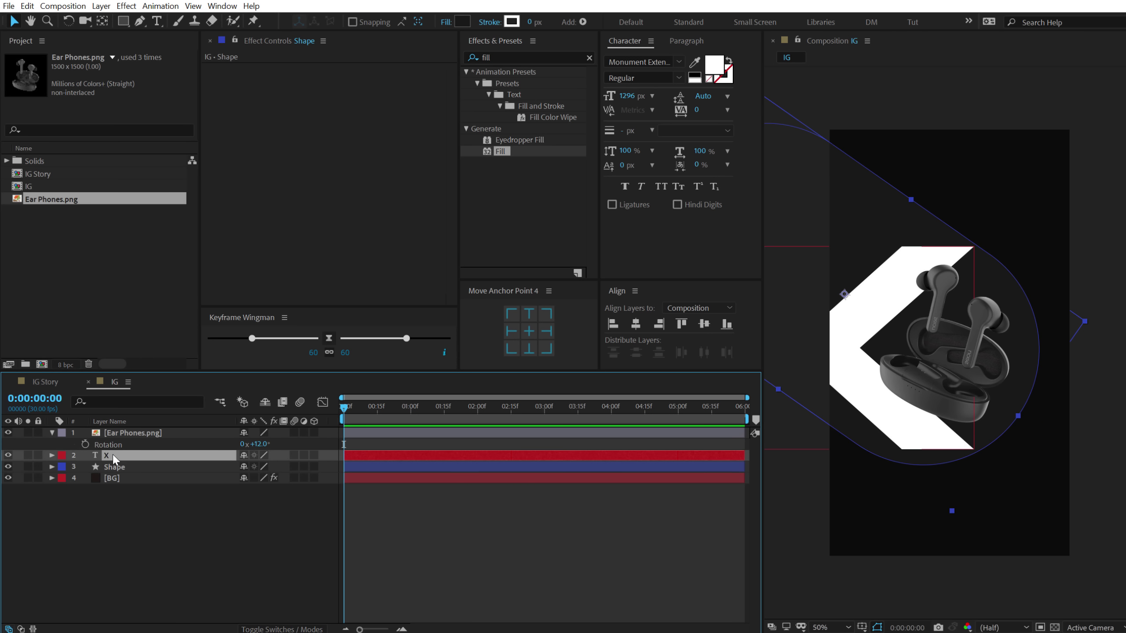
drag(860, 319, 870, 318)
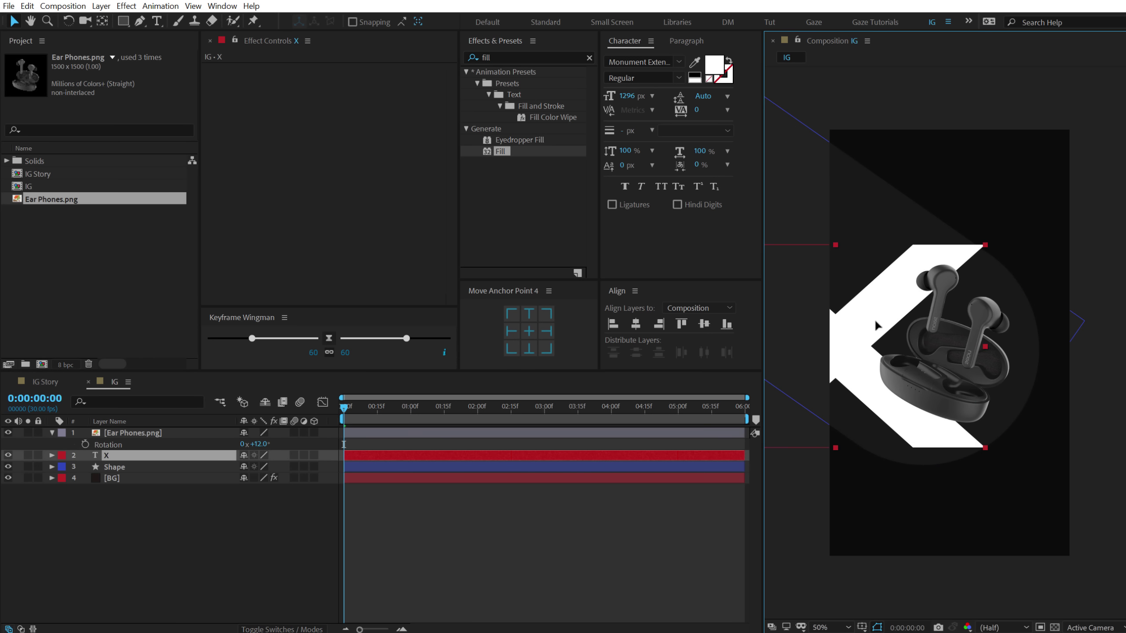
key(s)
drag(273, 467, 284, 467)
drag(878, 309, 860, 319)
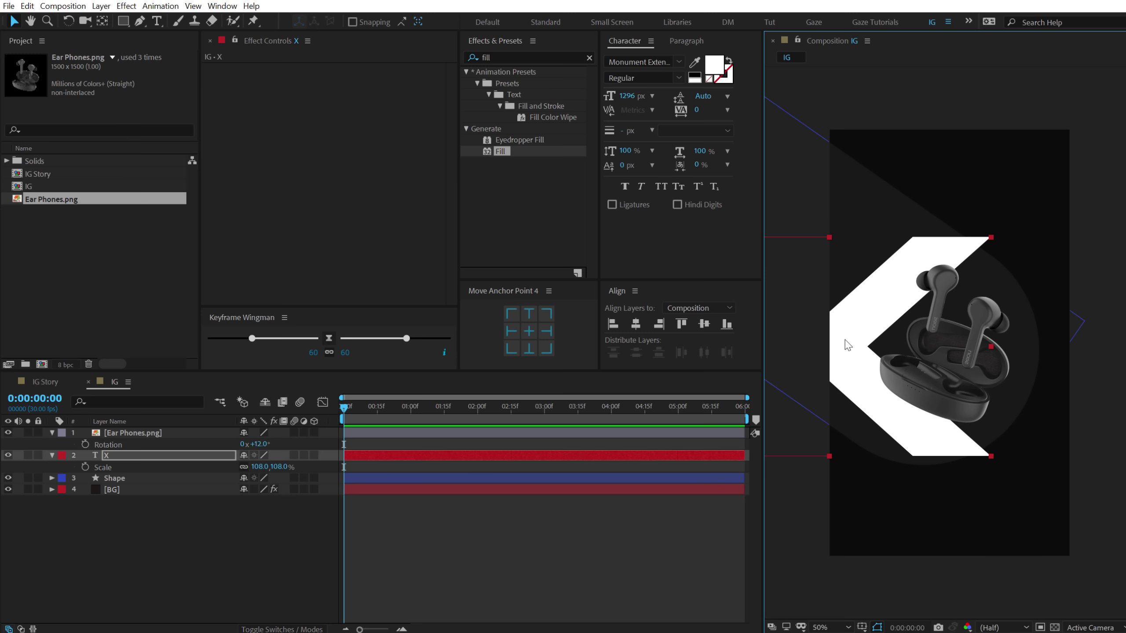
Duplicate the X layer and place the copy in the lower right corner of the composition, partly off-canvas
key(ctrl+d)
drag(864, 333, 1097, 443)
key(Return)
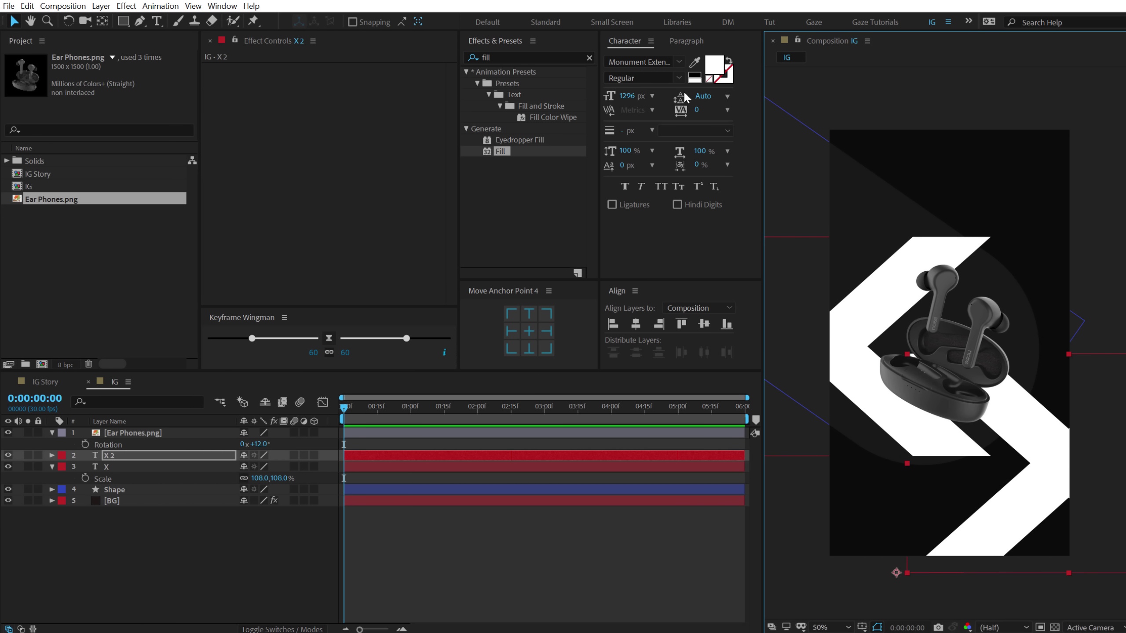
Turn the X 2 text into a white outline without fill, with a 2 px stroke, and move it slightly down
click(729, 61)
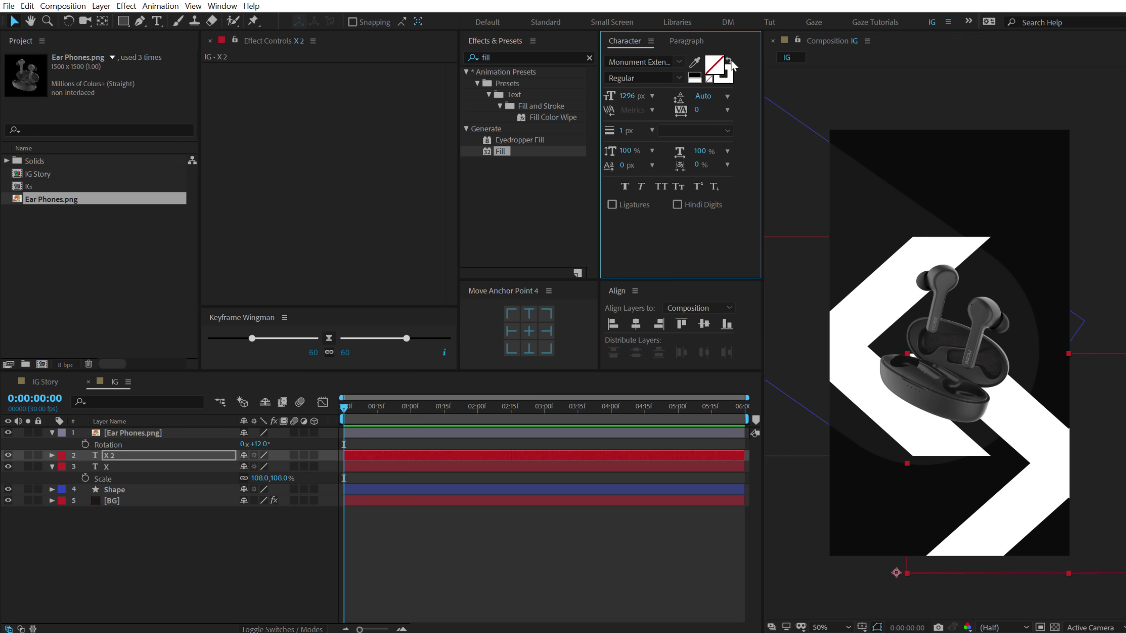
click(625, 130)
text(2)
click(485, 574)
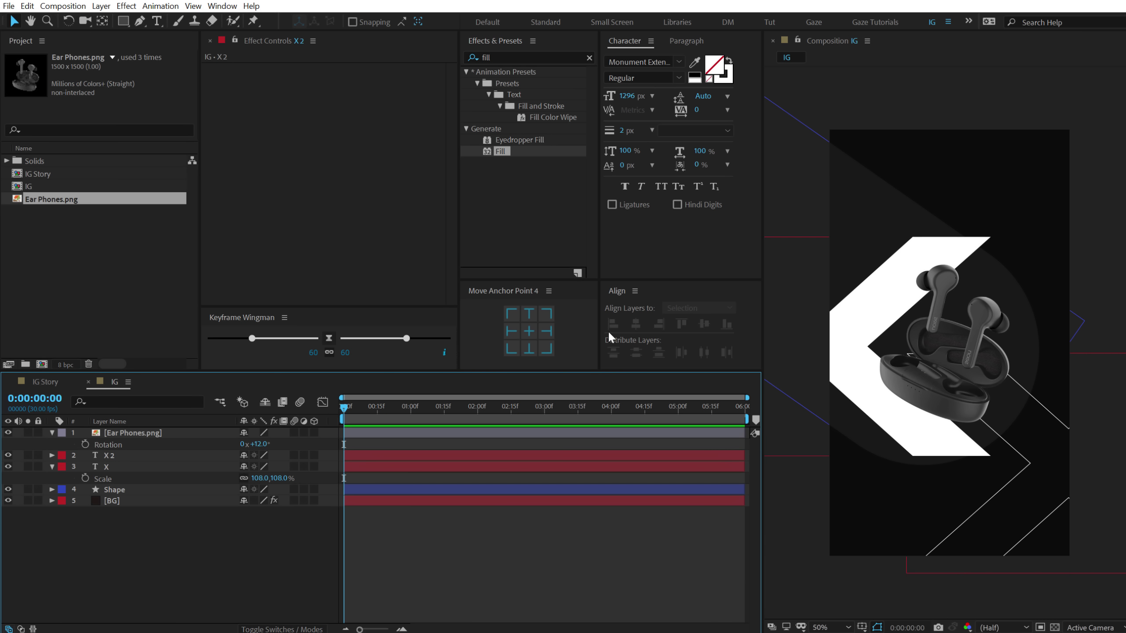
drag(1063, 471, 1063, 482)
click(176, 595)
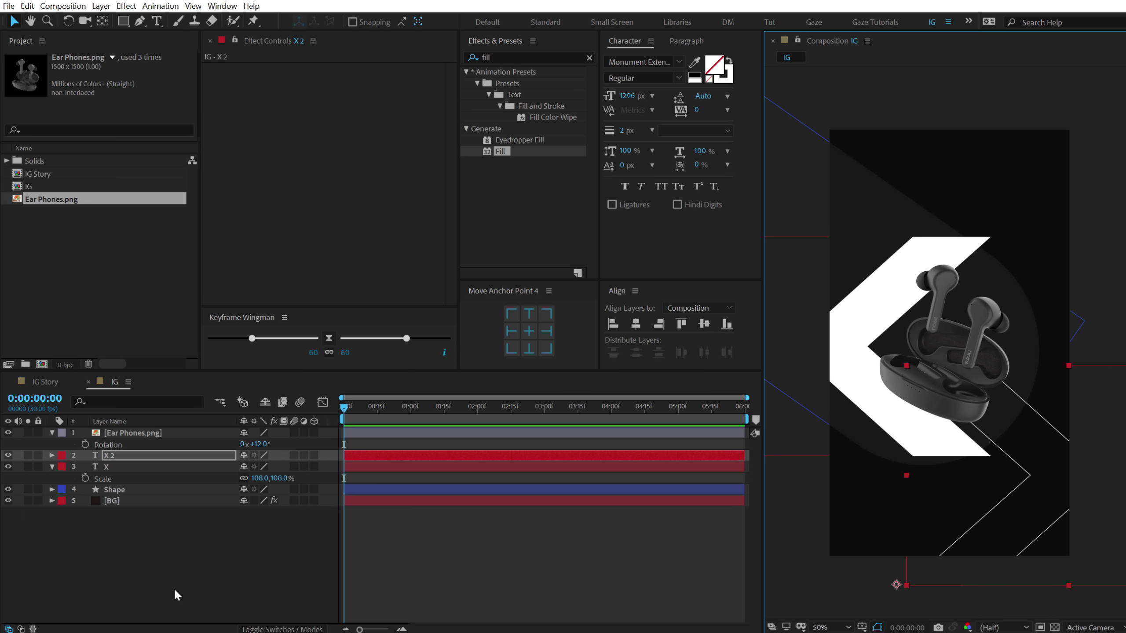
Duplicate the outlined X 2 layer and place the copy in the upper left corner of the composition
click(125, 456)
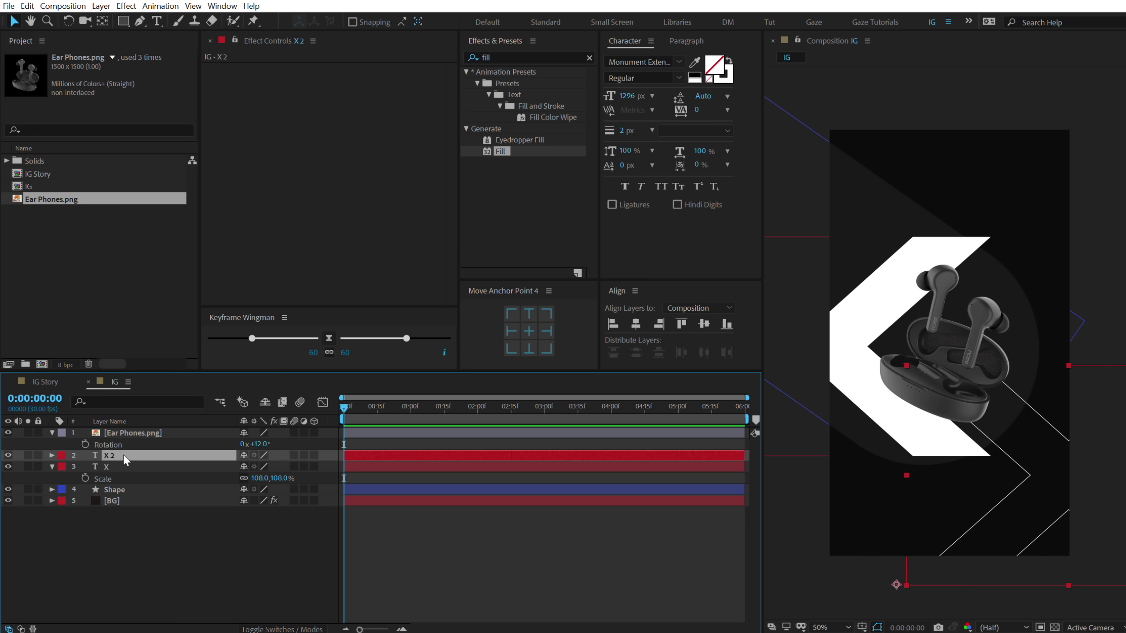
key(ctrl+d)
drag(851, 101, 796, 80)
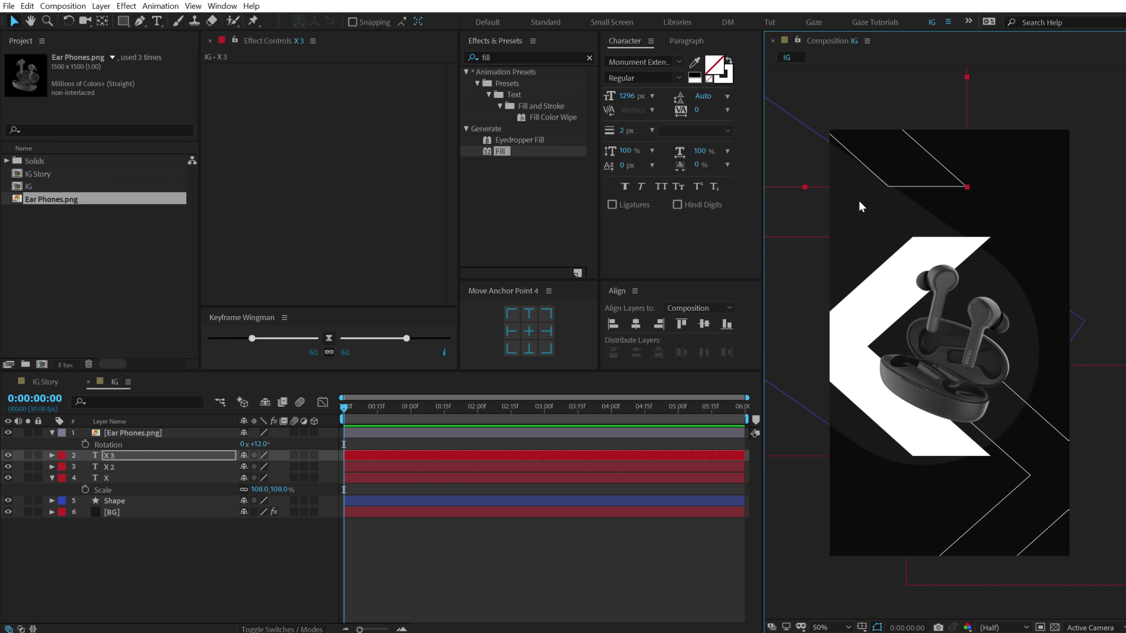
Set the Shape layer's rotation to 42° and shift it left so its upper edge follows the X 3 outline
scroll(849, 144, up, 2)
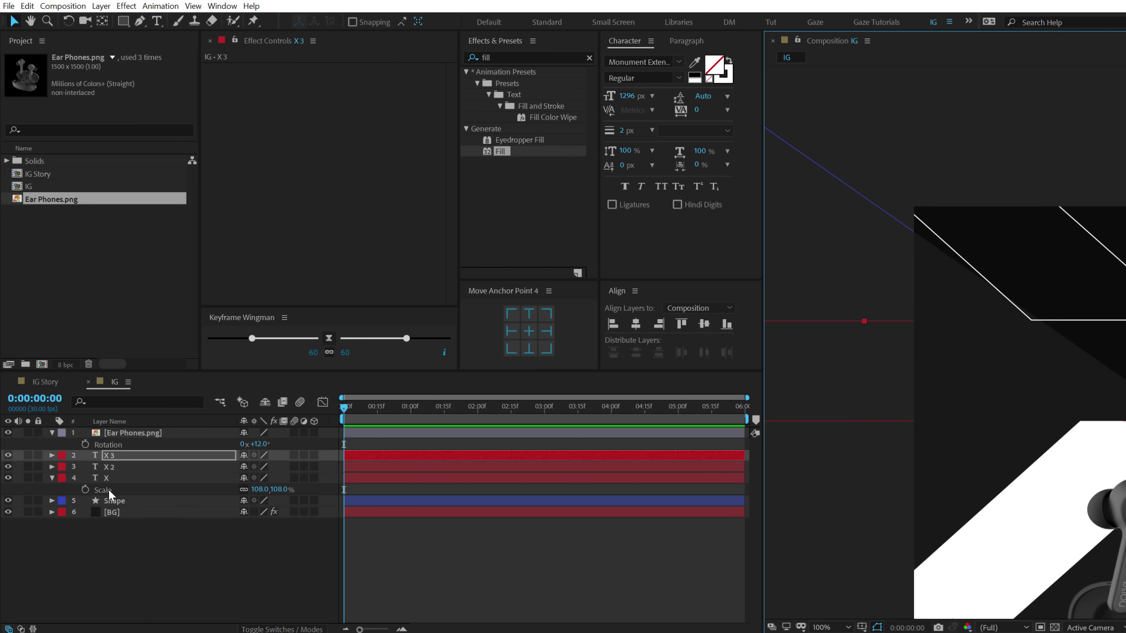
click(113, 501)
key(s)
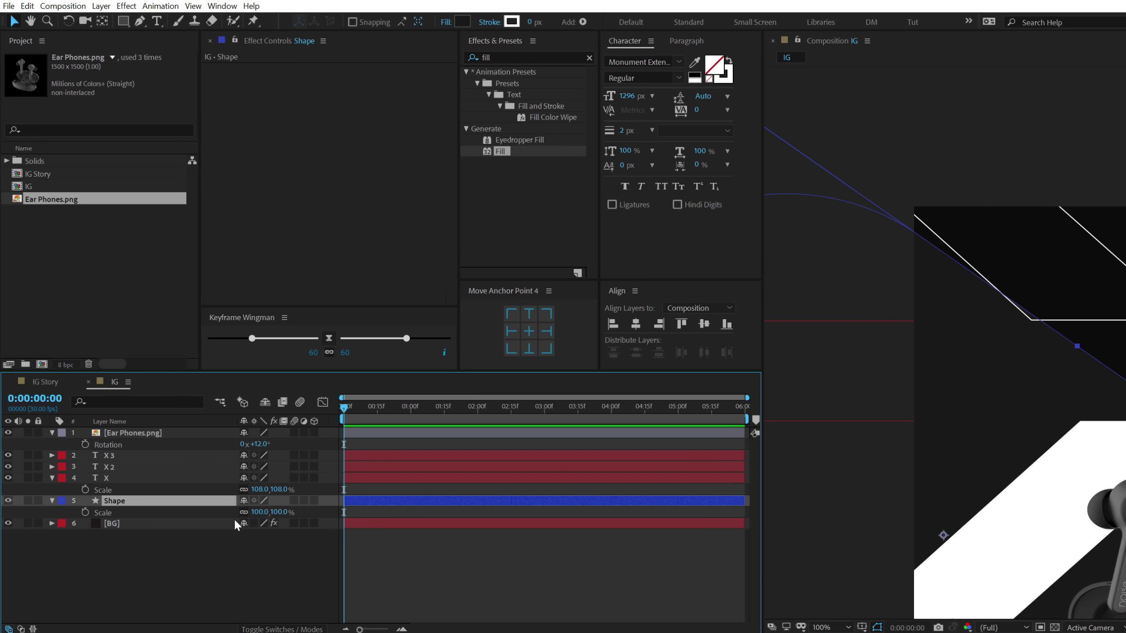
key(r)
drag(262, 512, 265, 512)
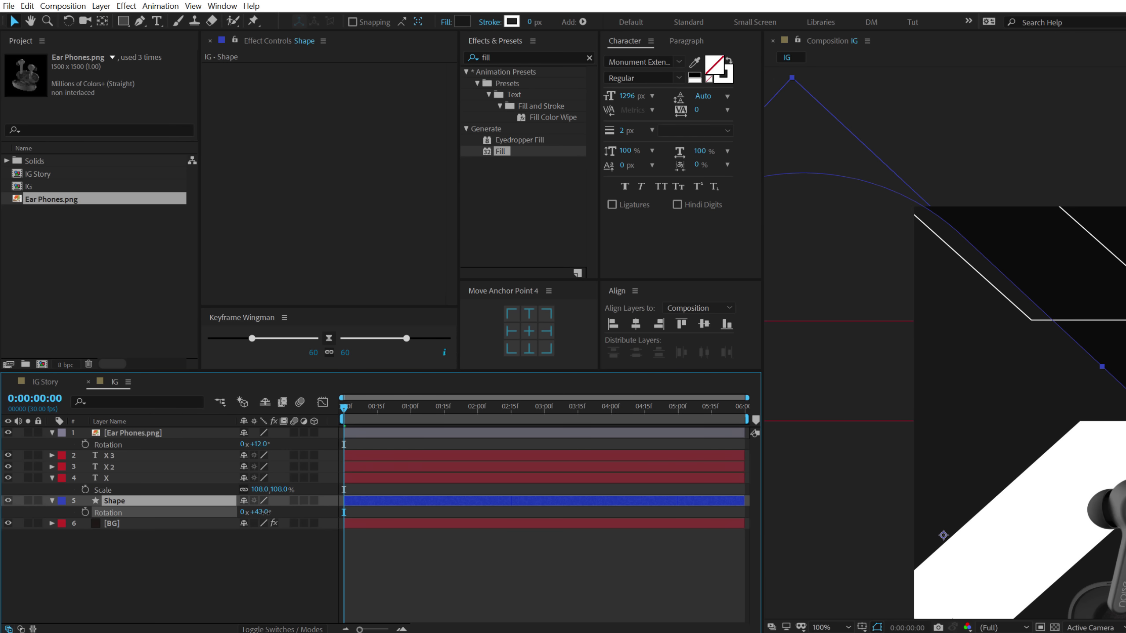
drag(981, 413, 959, 416)
click(262, 512)
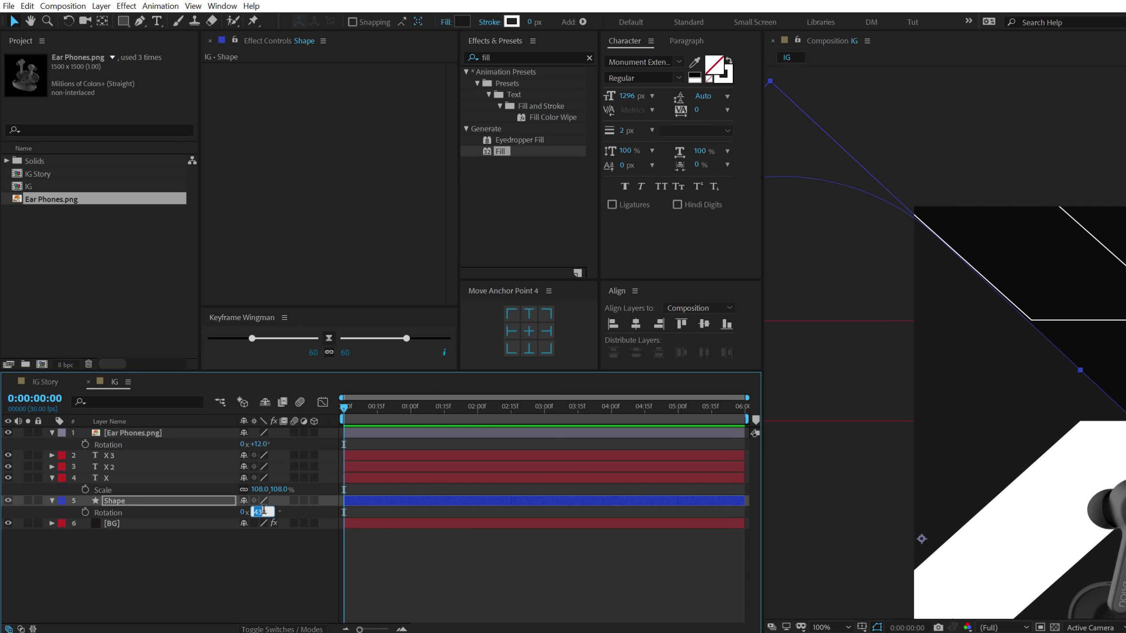
text(42)
key(Return)
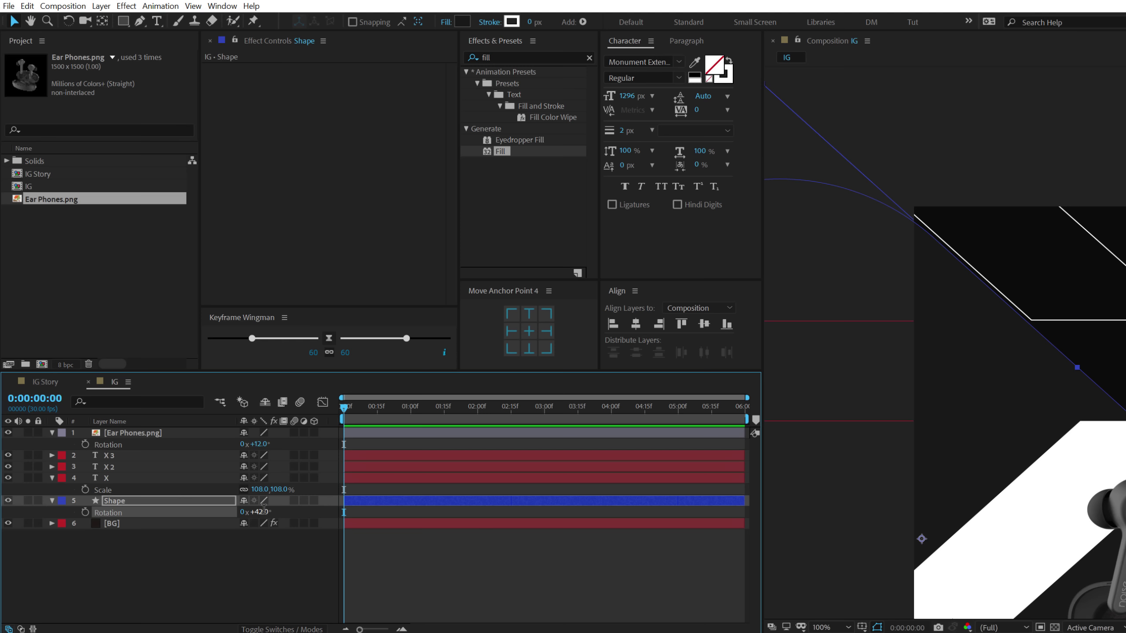
Nudge the Shape layer up to line its diagonal edge up with the X 3 outline
click(1069, 372)
key(Up)
key(Up)
key(Up)
key(Up)
key(Up)
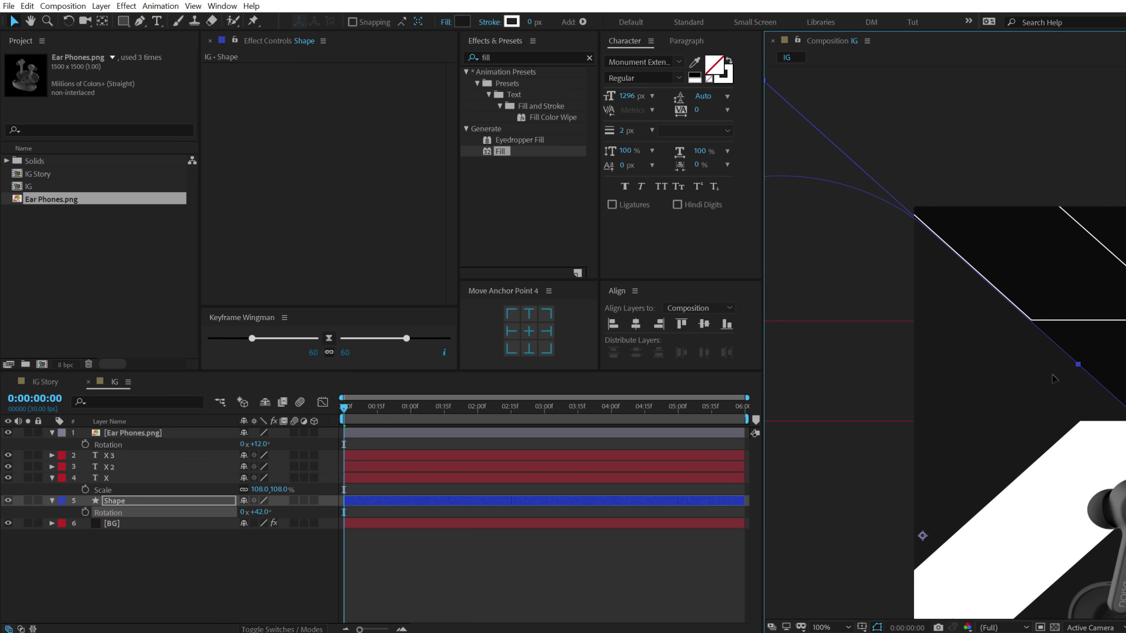
Set the Shape rectangle's width to 2692 and slide it diagonally so its rounded end sits behind the earphones
scroll(950, 313, down, 2)
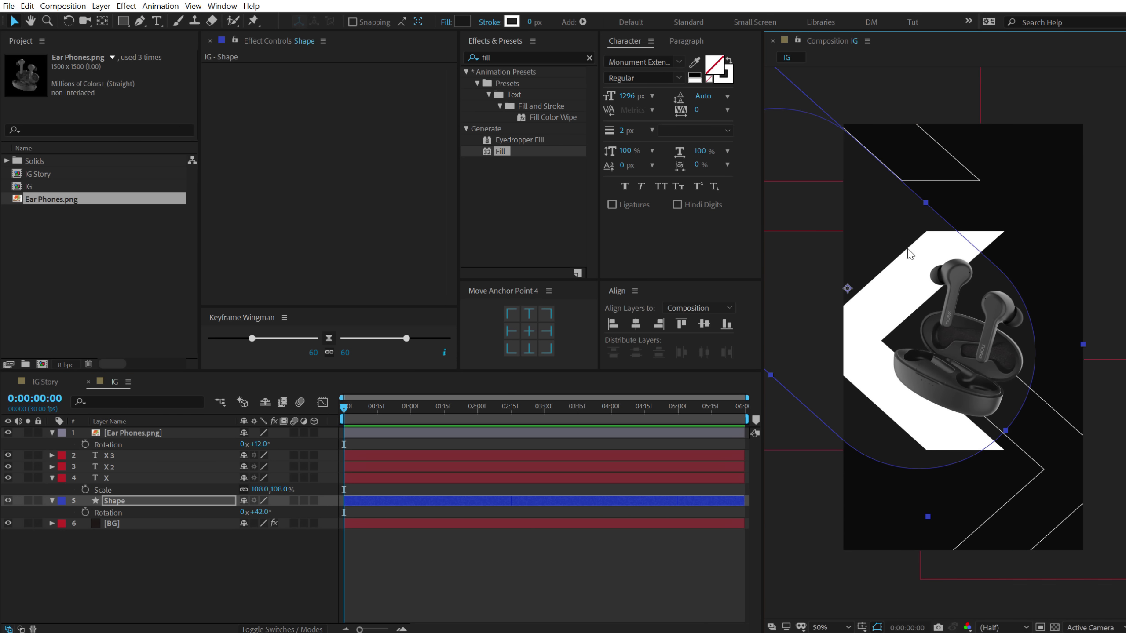
drag(877, 236, 894, 252)
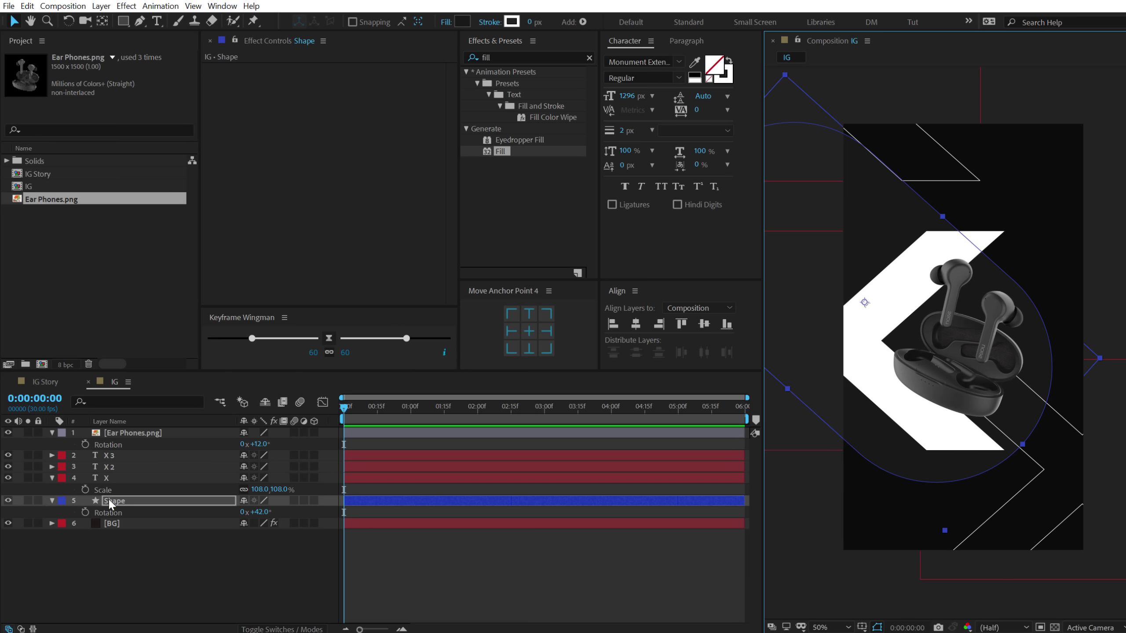
click(111, 505)
double_click(52, 500)
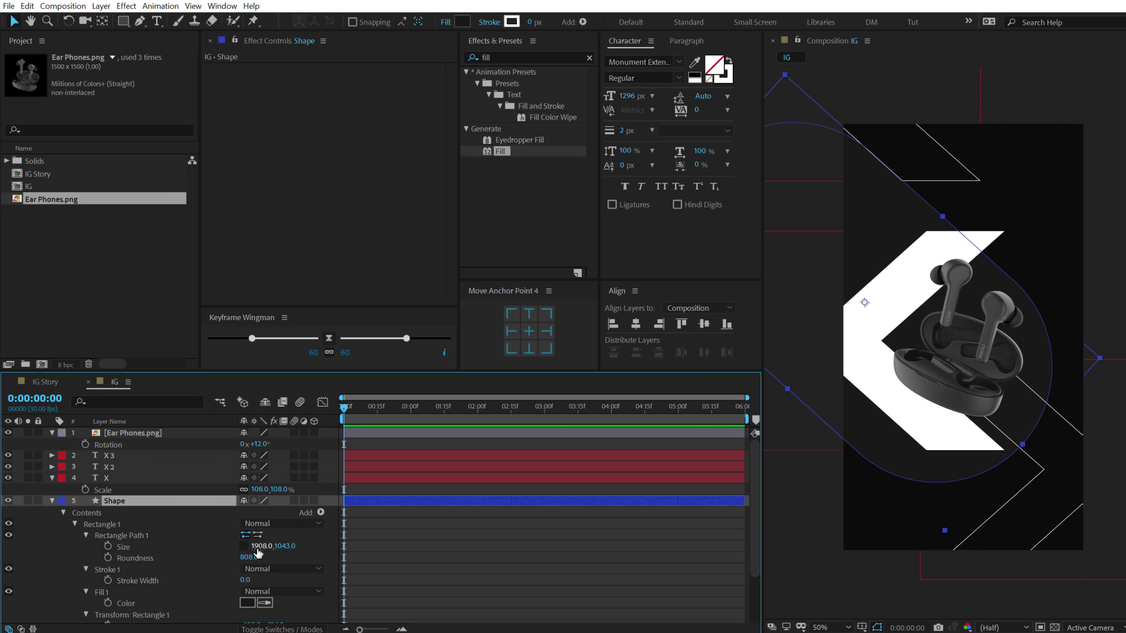
drag(261, 545, 611, 545)
click(824, 292)
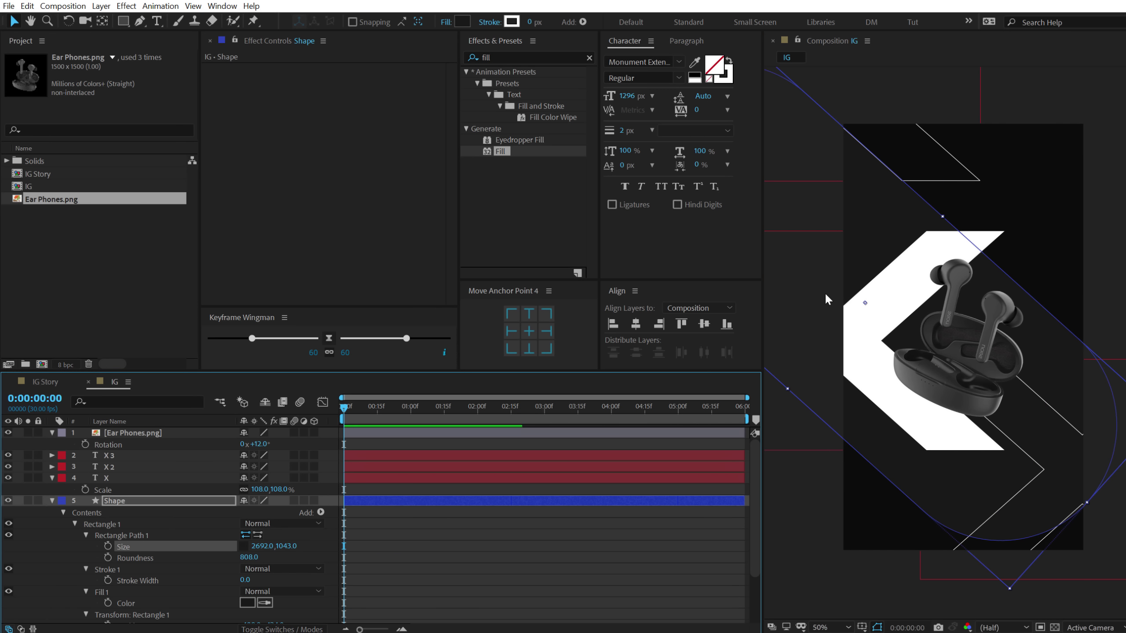
drag(1032, 373, 990, 335)
click(449, 595)
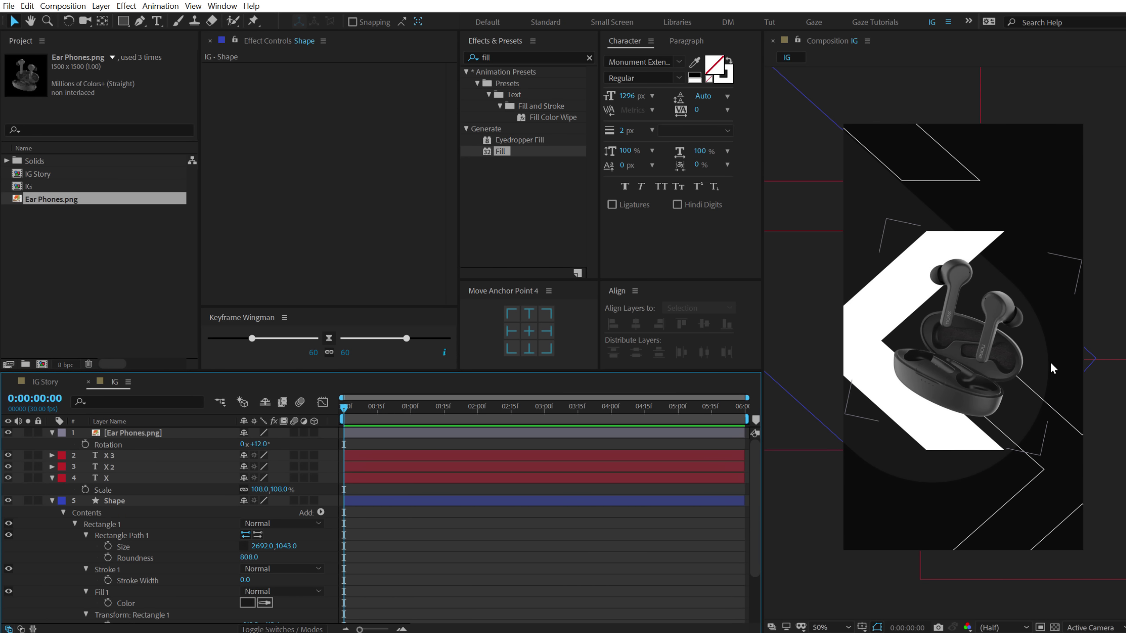
Collapse the open properties of the Shape, X and Ear Phones.png layers
drag(1007, 324, 1001, 303)
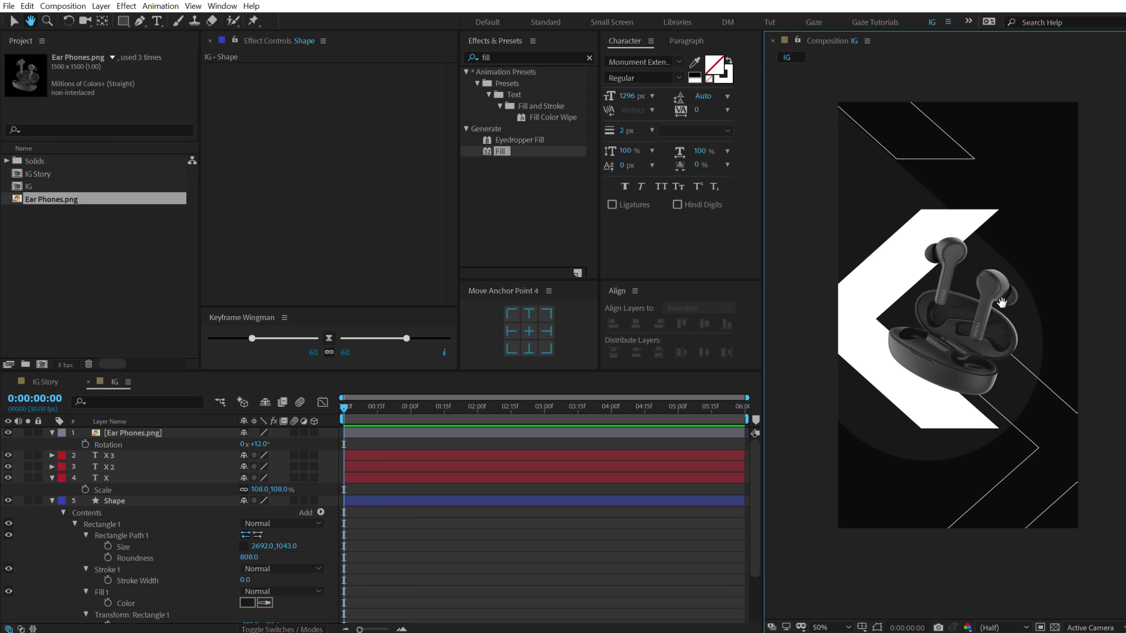
key(v)
click(51, 501)
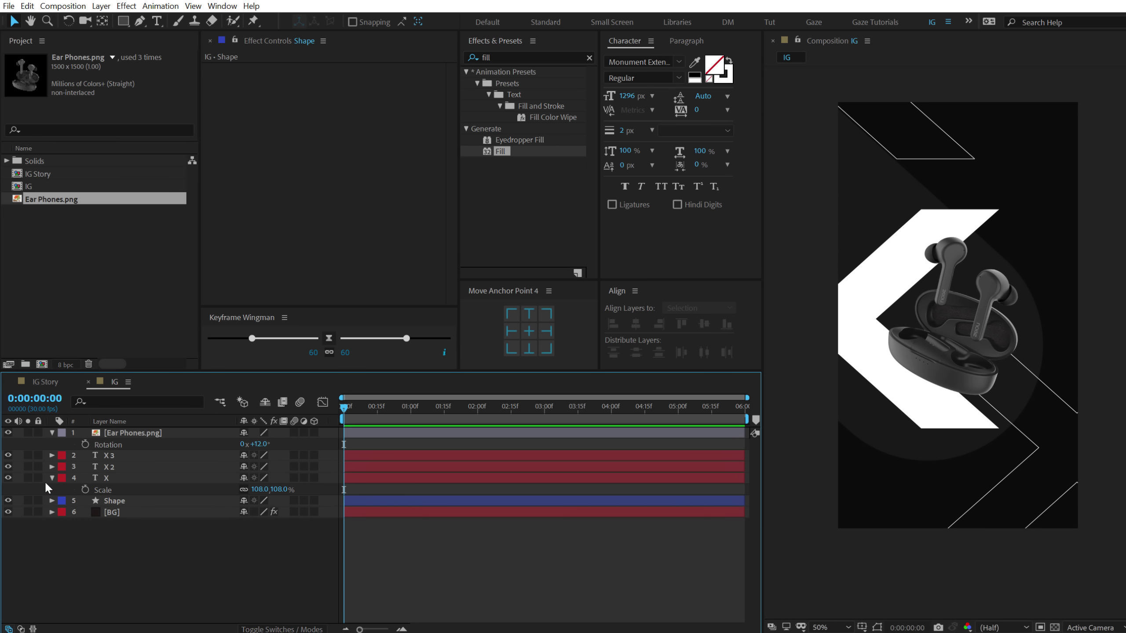
click(52, 433)
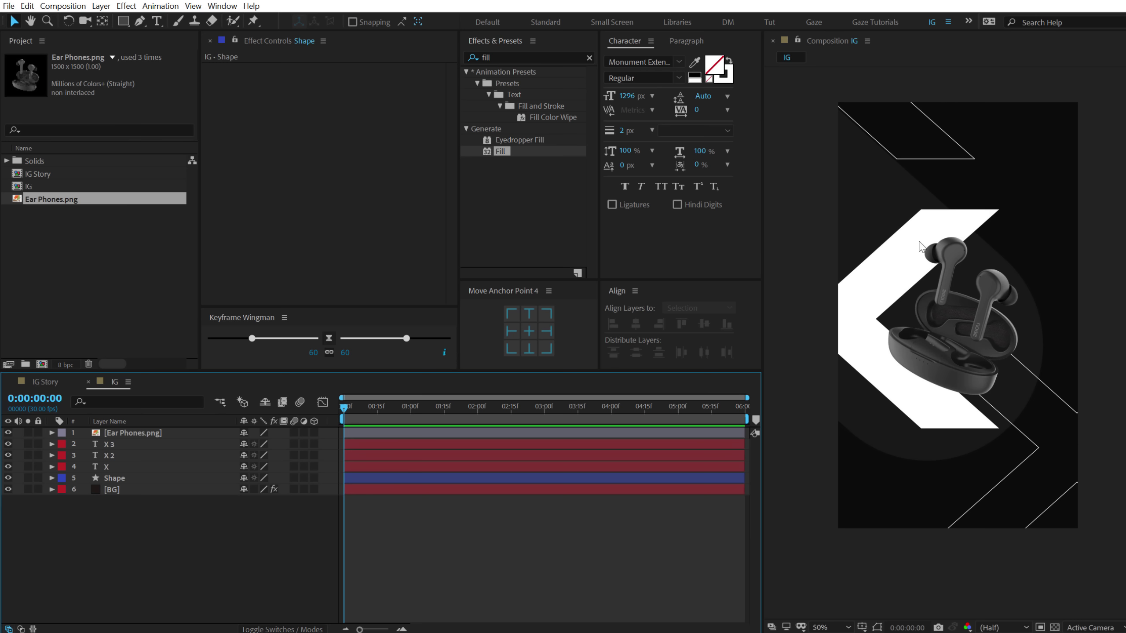
Lock the X 3, X 2, X and Shape layers against accidental text selection
click(157, 20)
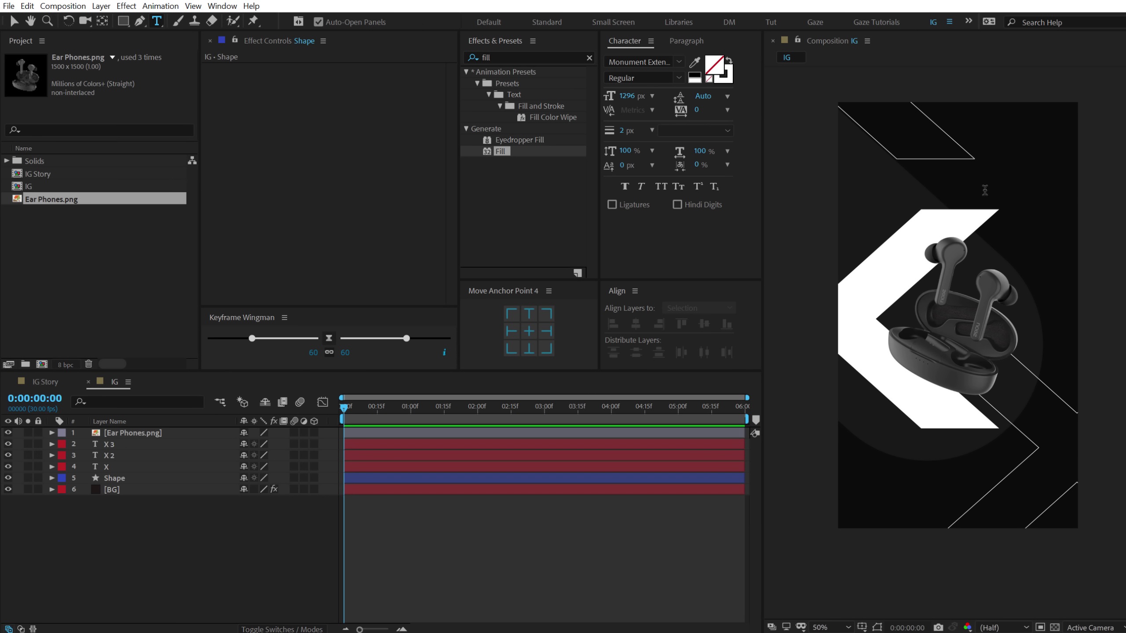
click(982, 191)
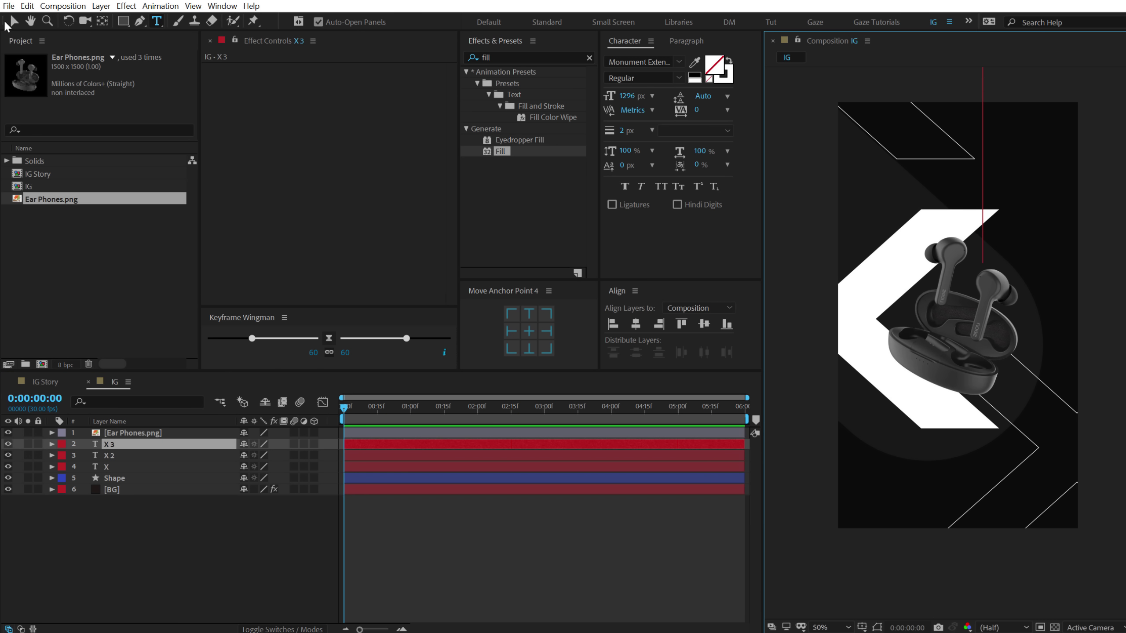
click(12, 21)
drag(40, 461, 40, 478)
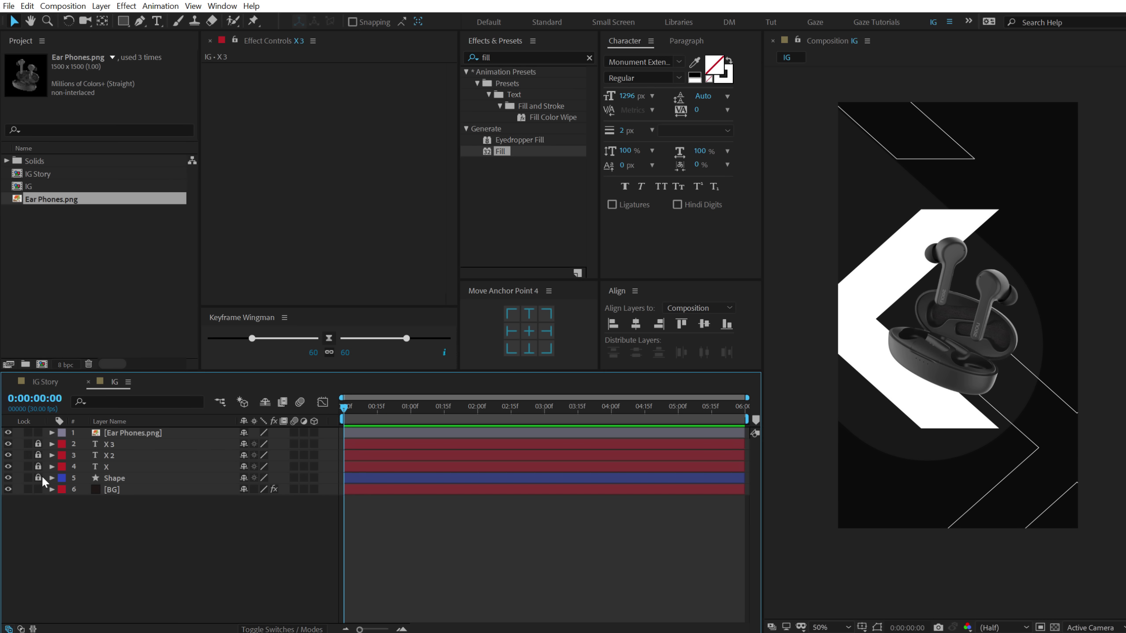
Create a text layer reading NOISE SHOTS at 120 px above the earphones
click(156, 21)
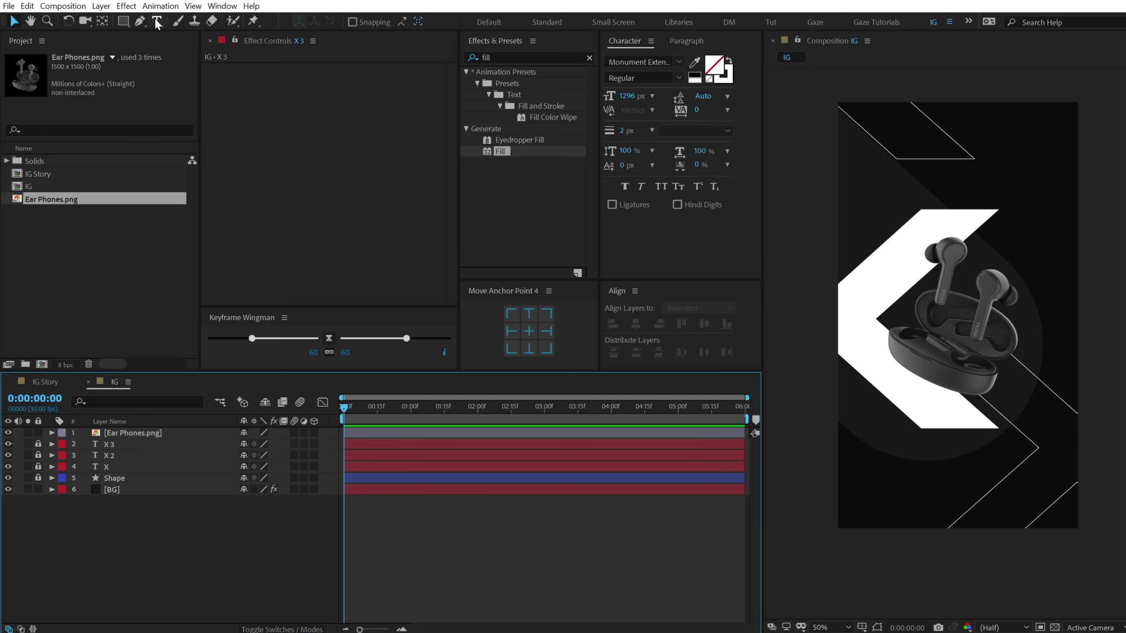
click(854, 188)
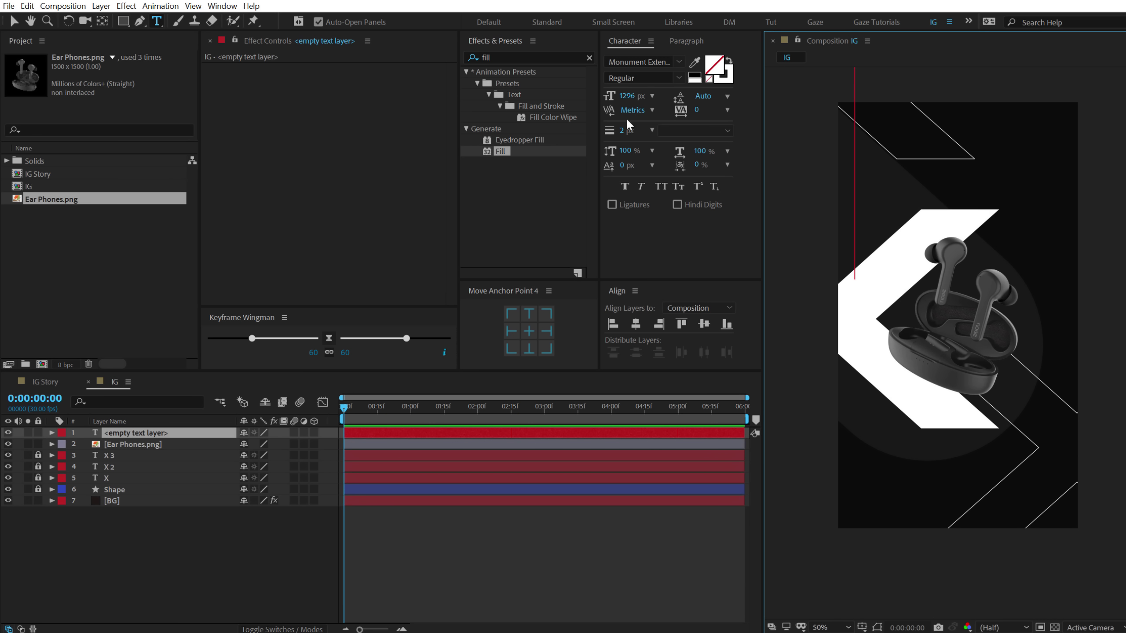
drag(627, 95, 551, 107)
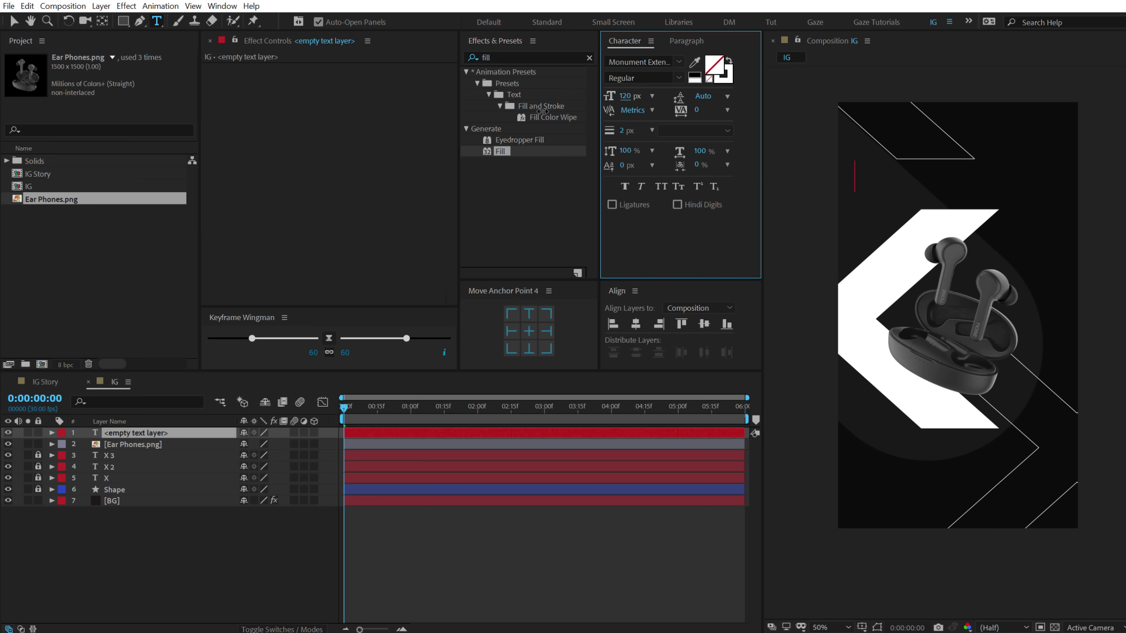
text(NOISE)
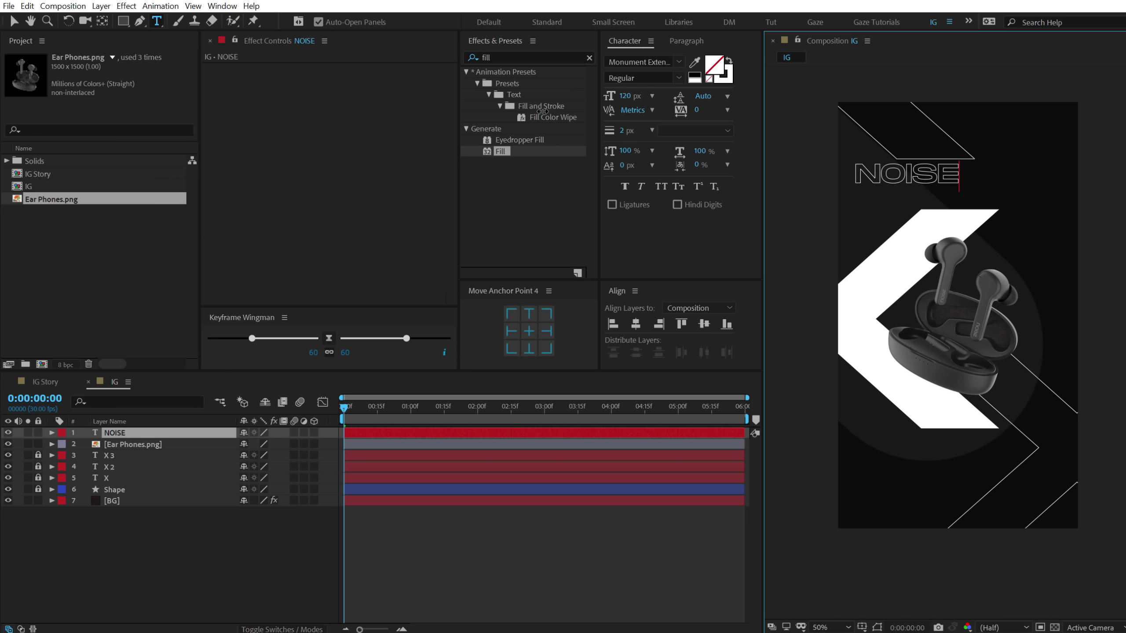
text( SHOTS)
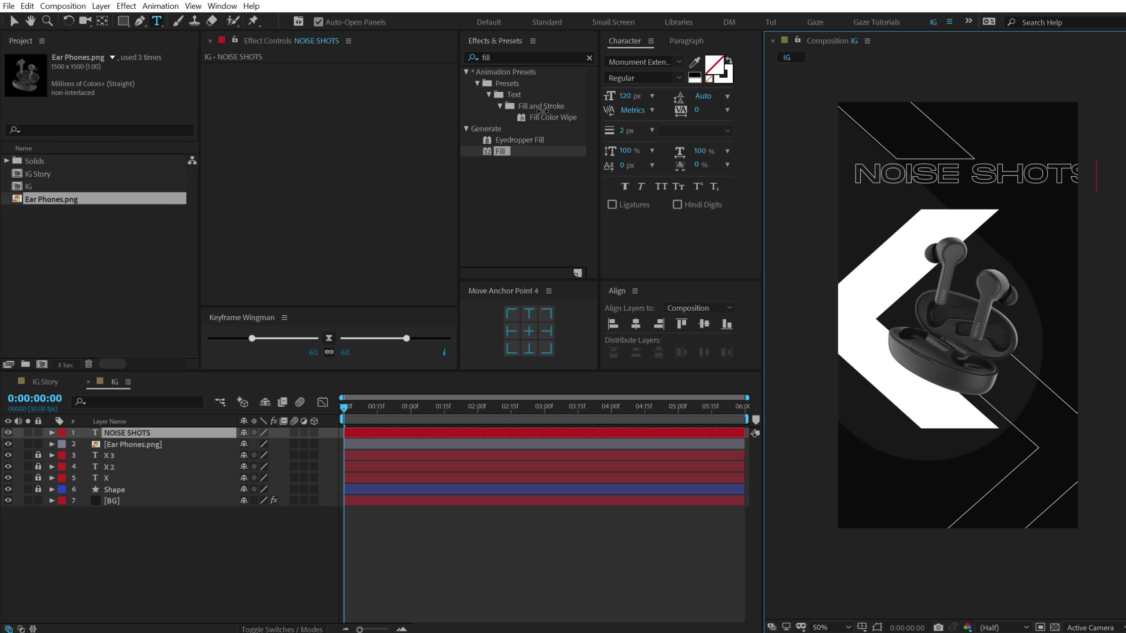
click(13, 21)
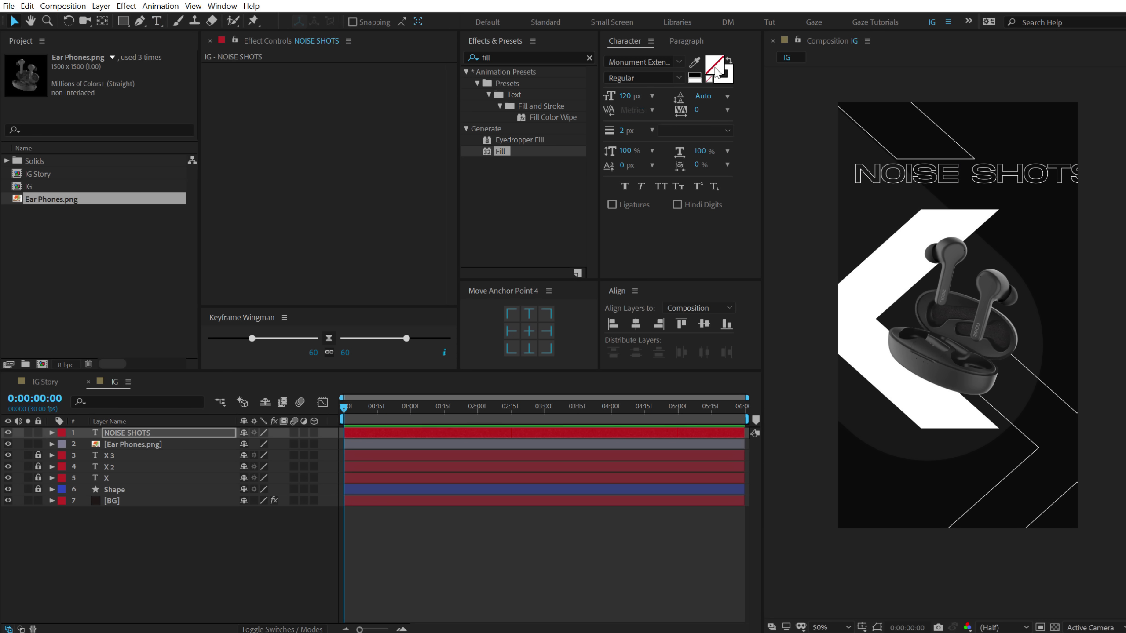
Give the NOISE SHOTS text a solid white fill with no stroke, set it to 86 px, and centre its anchor point
click(729, 61)
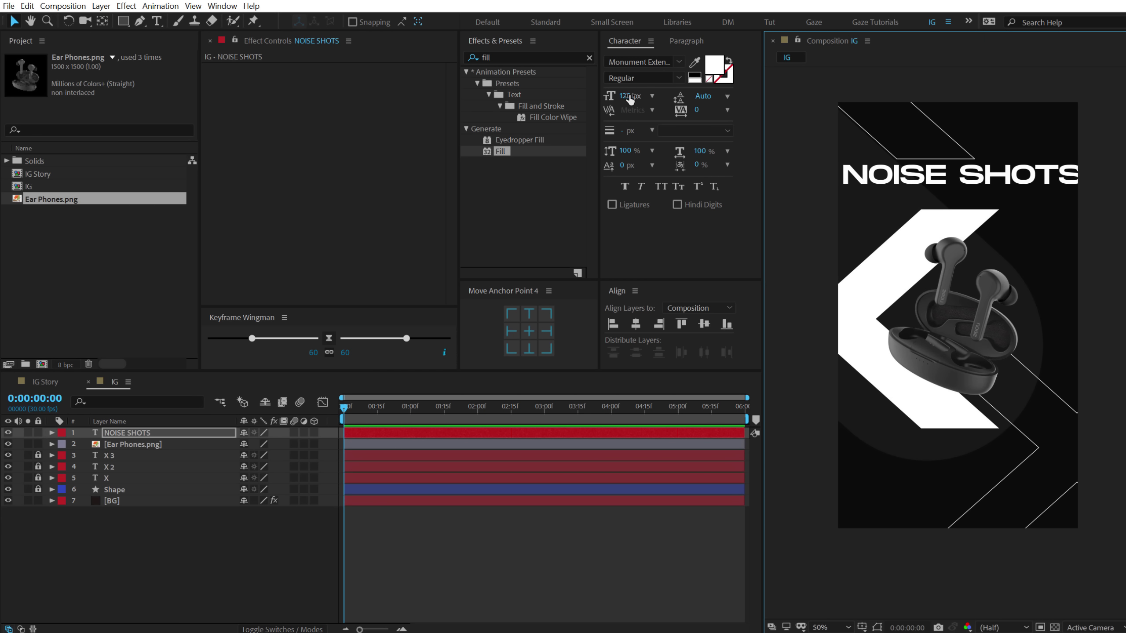
drag(632, 97, 601, 97)
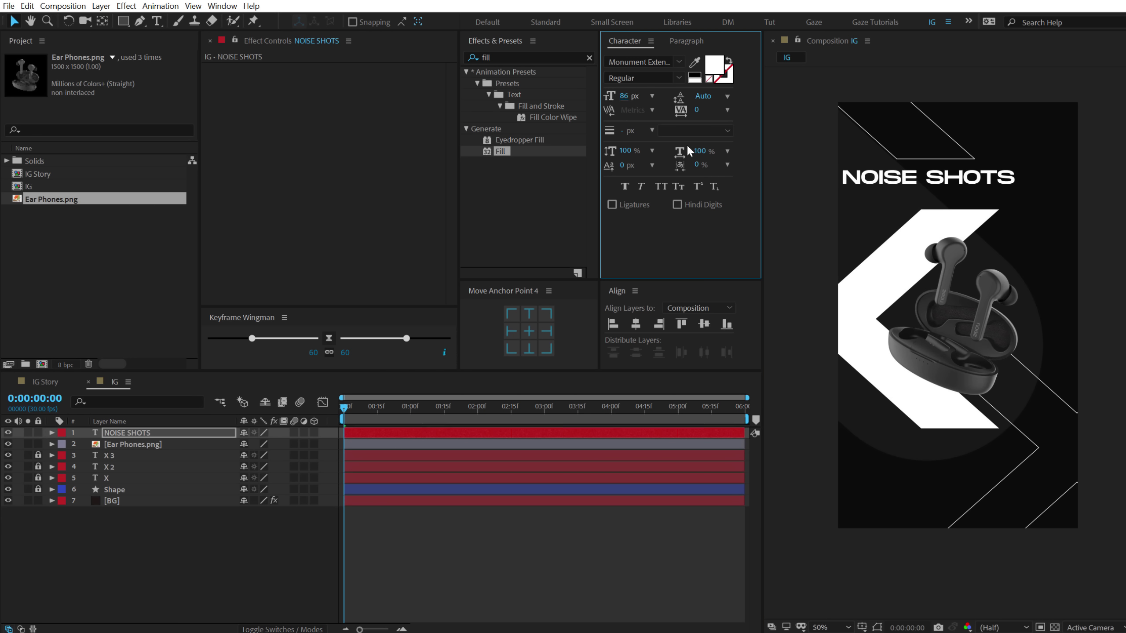
click(529, 332)
Centre-align the NOISE SHOTS paragraph and move the title to the middle of the canvas above the large white X
click(691, 43)
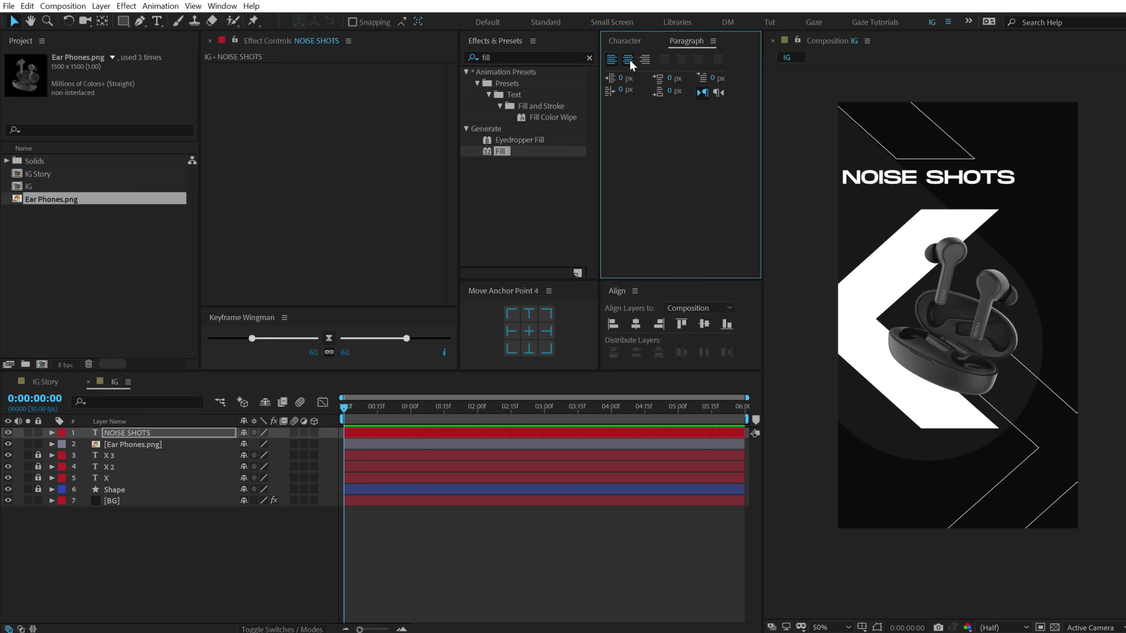
click(630, 61)
click(626, 42)
drag(871, 179, 975, 190)
Duplicate the NOISE SHOTS title and replace the lower line's text with X - BUDS, with spaces around the dash
key(ctrl+d)
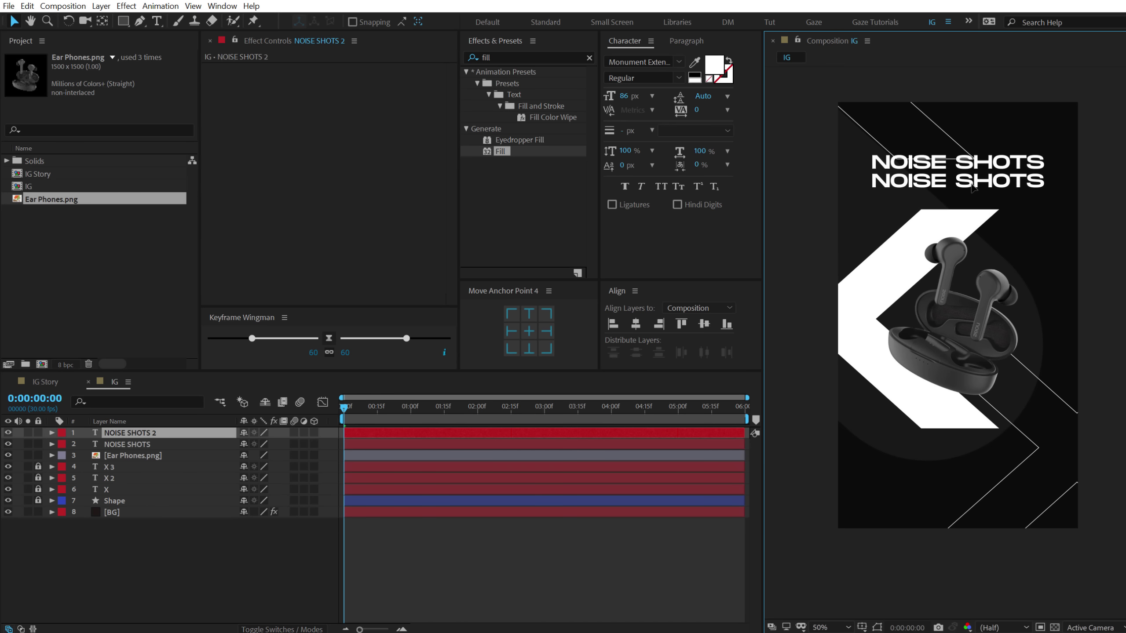
double_click(951, 178)
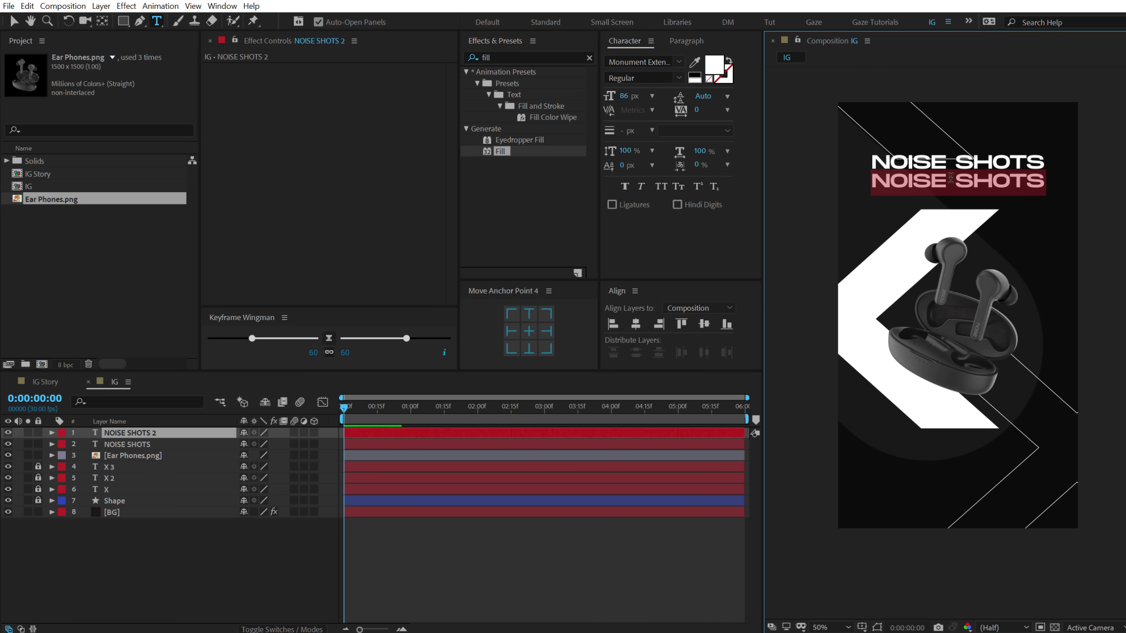
text(X)
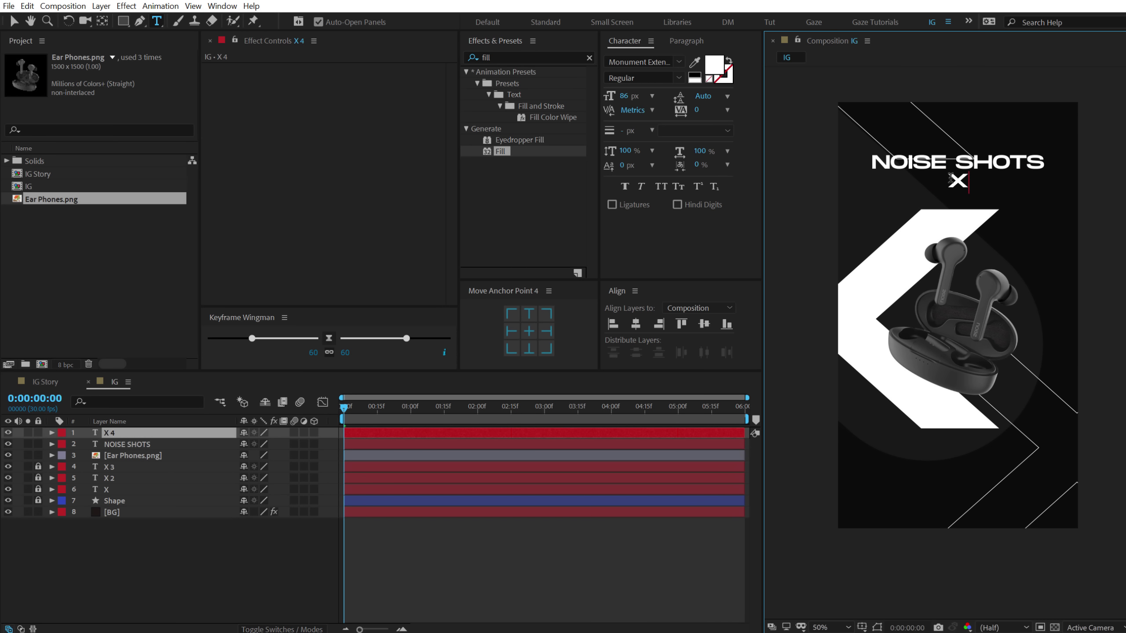
text(-BUDS)
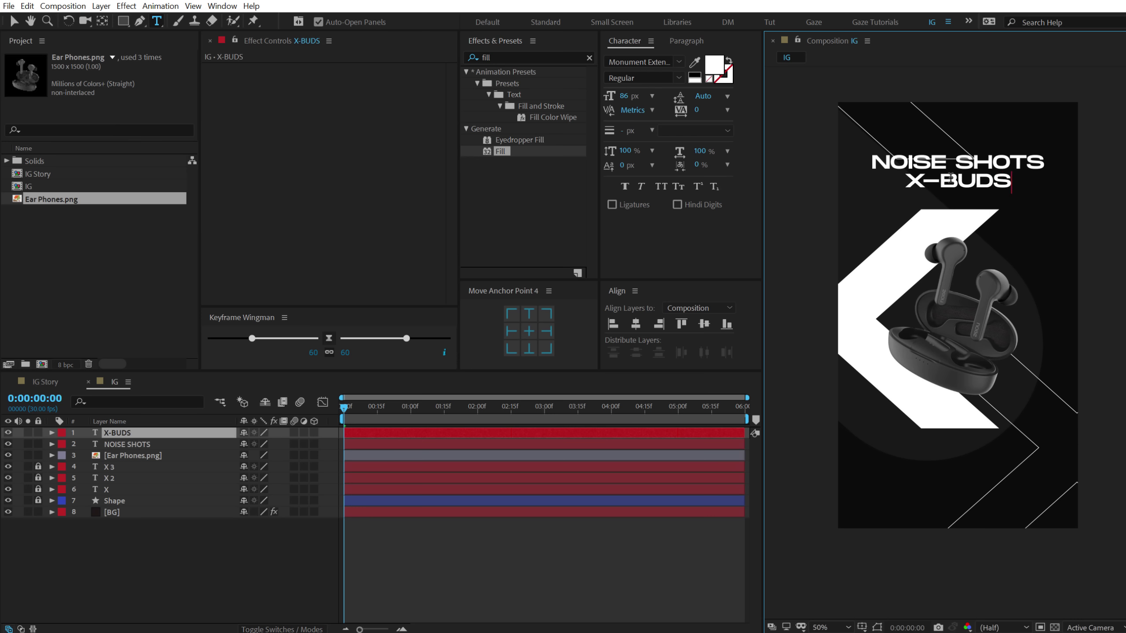
click(926, 177)
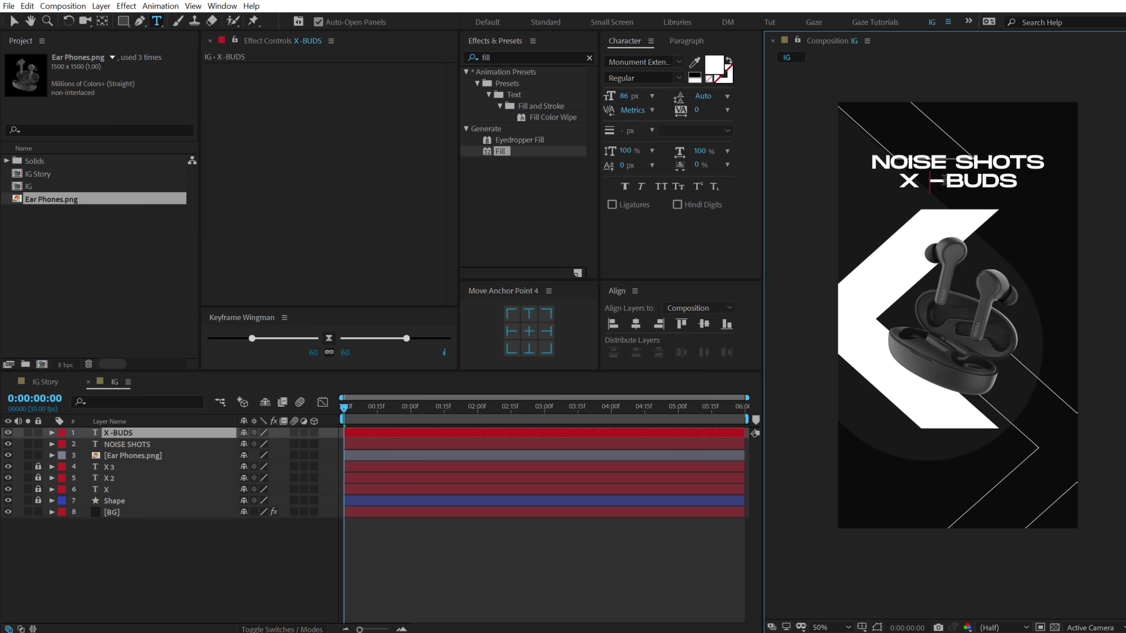
click(944, 179)
click(14, 21)
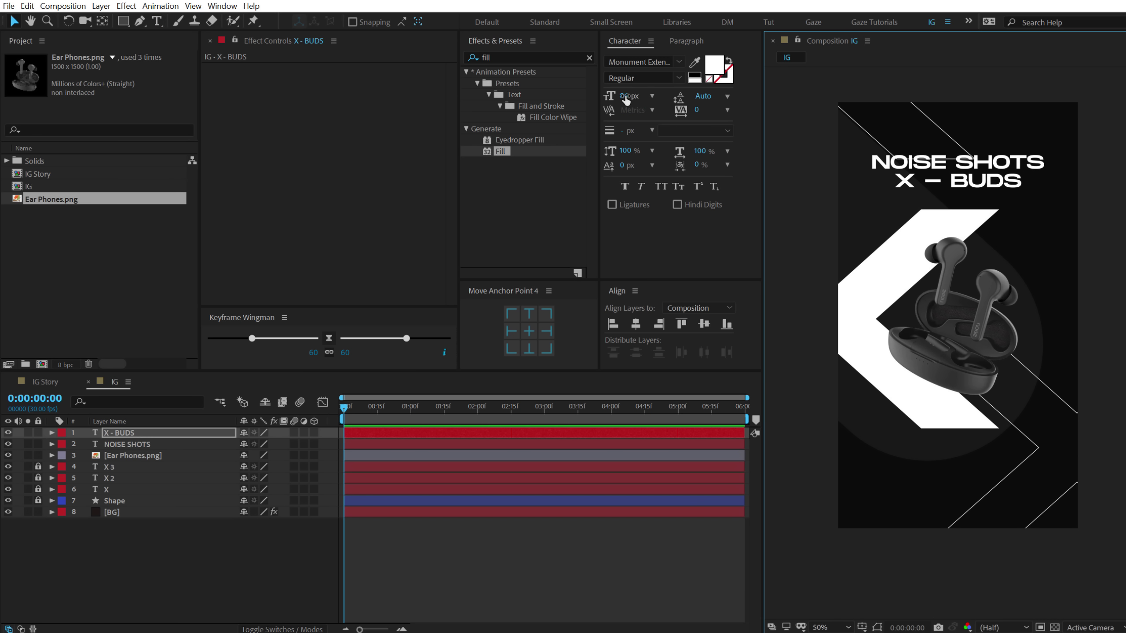
Set the X - BUDS text to 54 px with tracking 71, and set the NOISE SHOTS tracking to 61
mouse_move(624, 97)
mouse_down()
mouse_move(625, 110)
mouse_move(620, 99)
mouse_up()
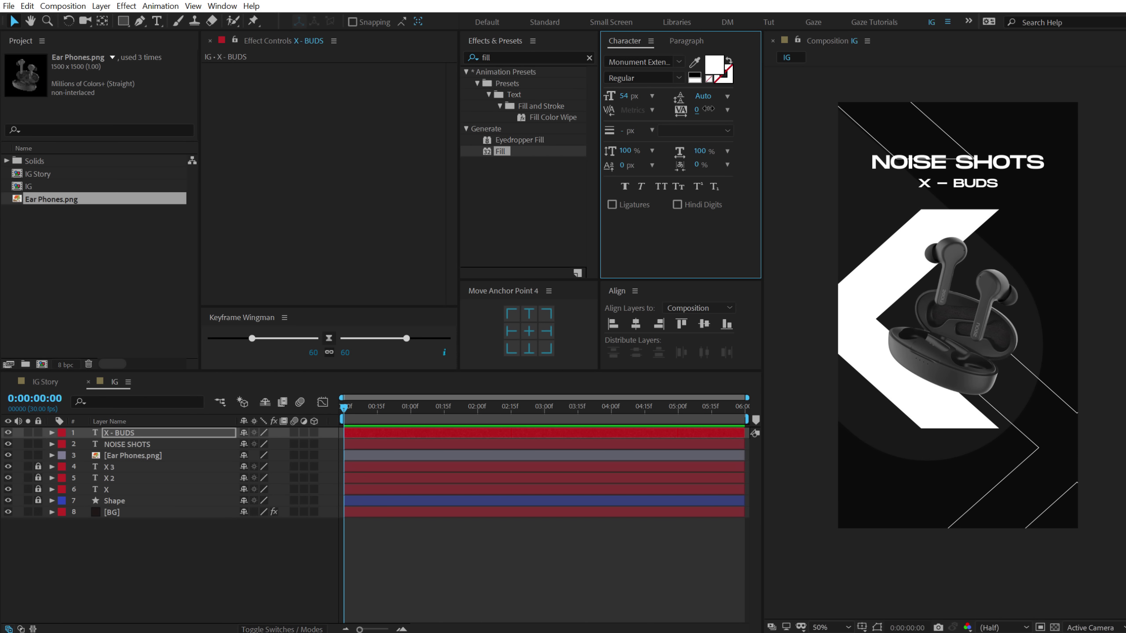
drag(708, 109, 736, 111)
click(881, 162)
click(129, 432)
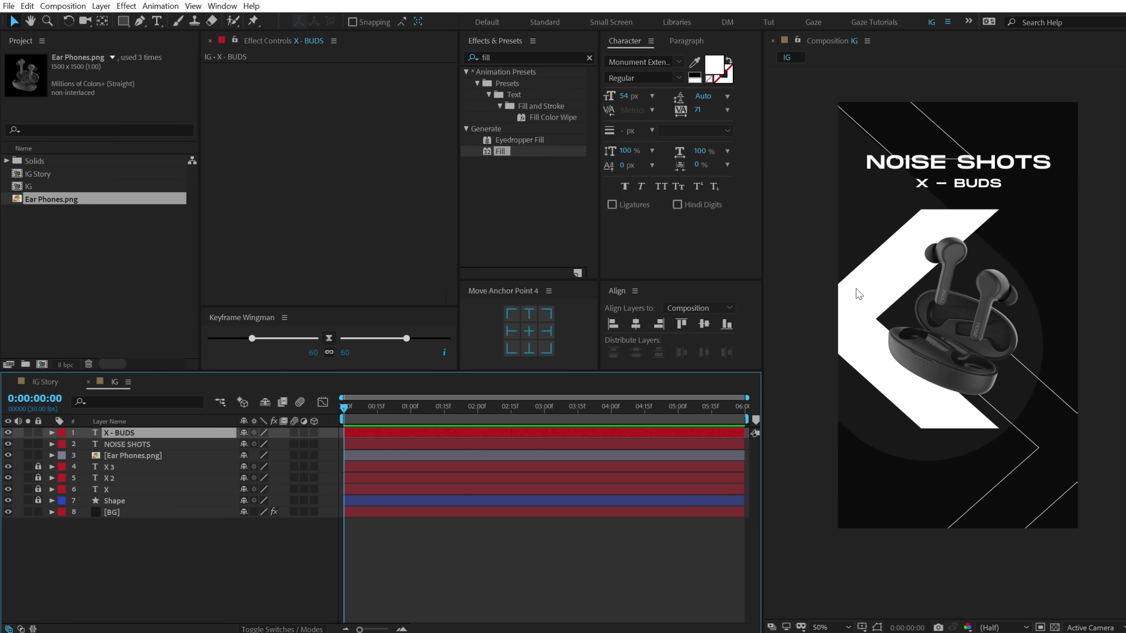
Centre NOISE SHOTS horizontally in the composition and nudge X - BUDS slightly up beneath it
click(1006, 165)
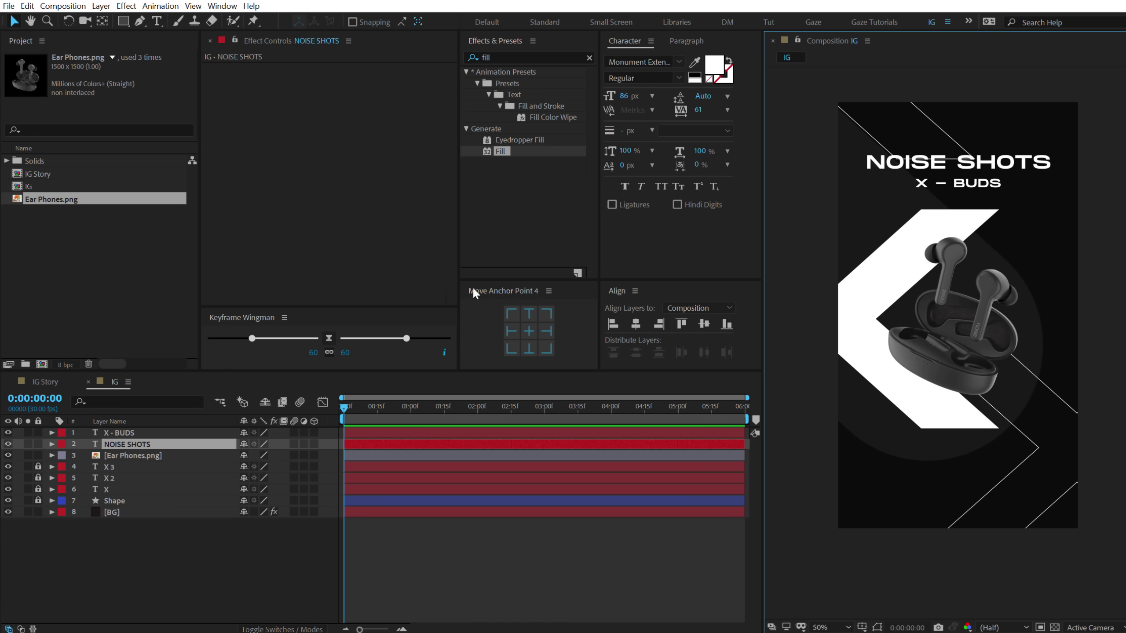
click(636, 324)
drag(966, 183, 966, 181)
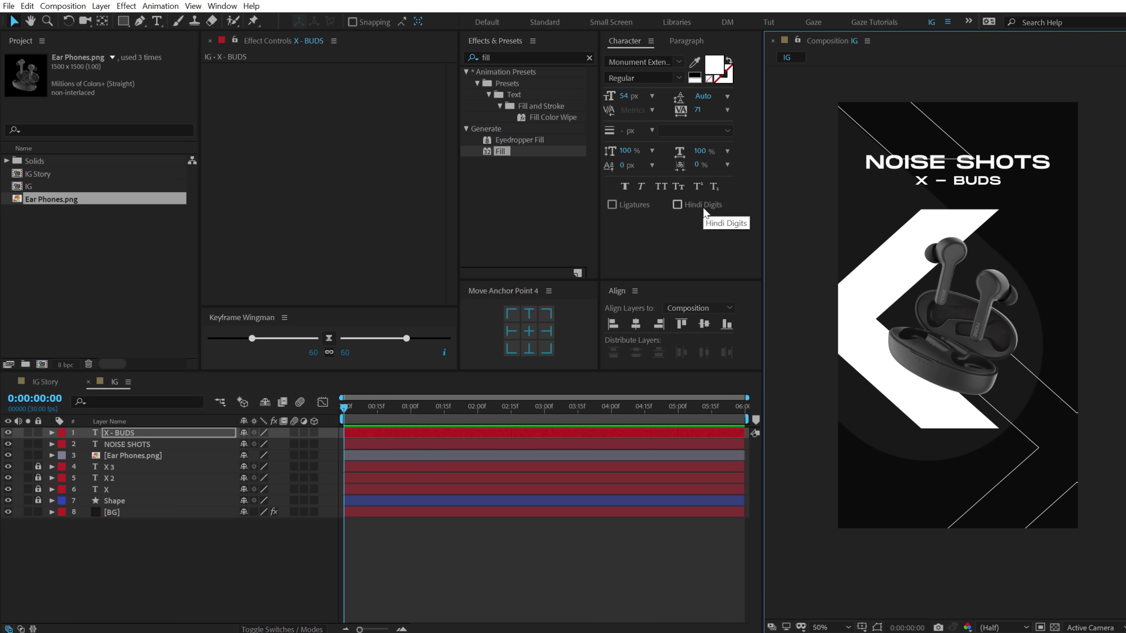
click(164, 598)
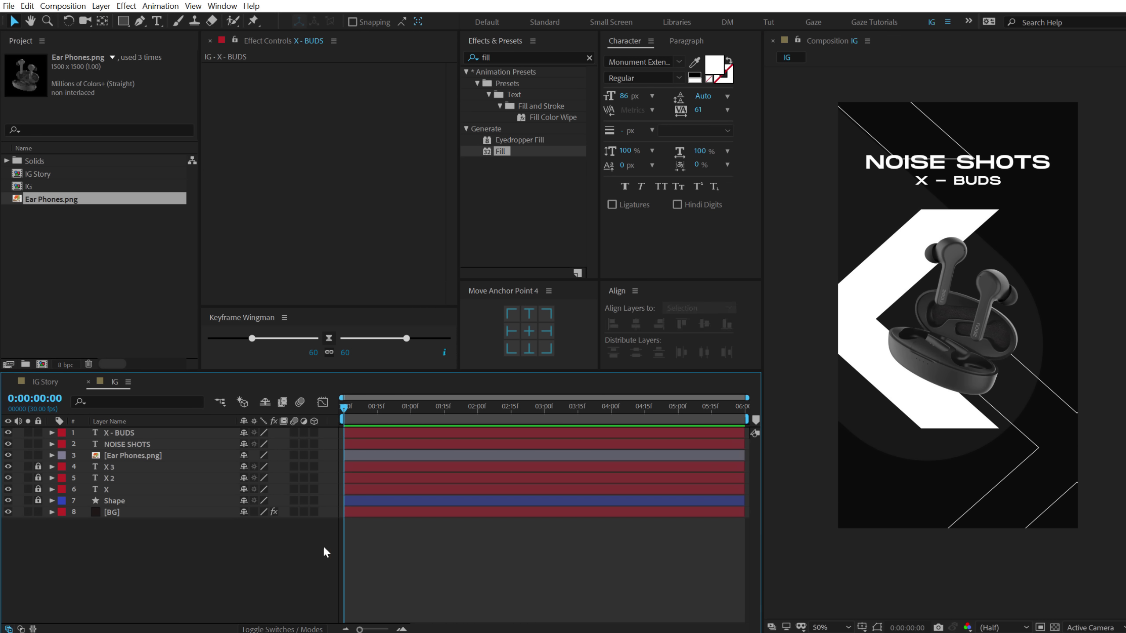
Copy the "truly wireless - bluetooth 5.0 - smart touch" text from the IG Story composition and paste it into IG as a new text layer
click(47, 382)
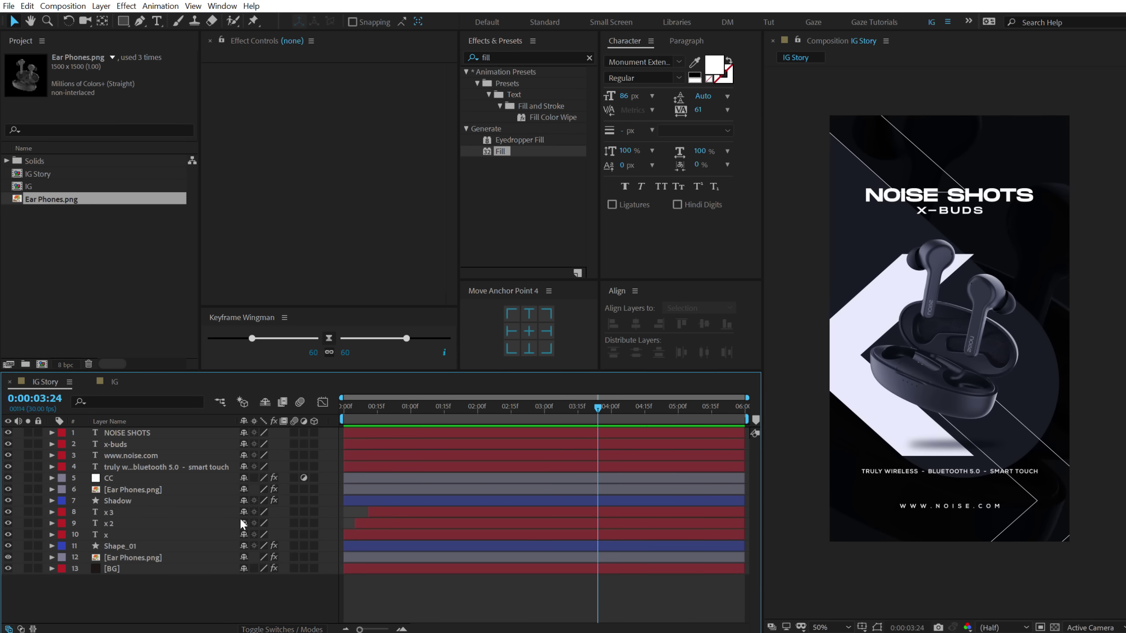
click(133, 467)
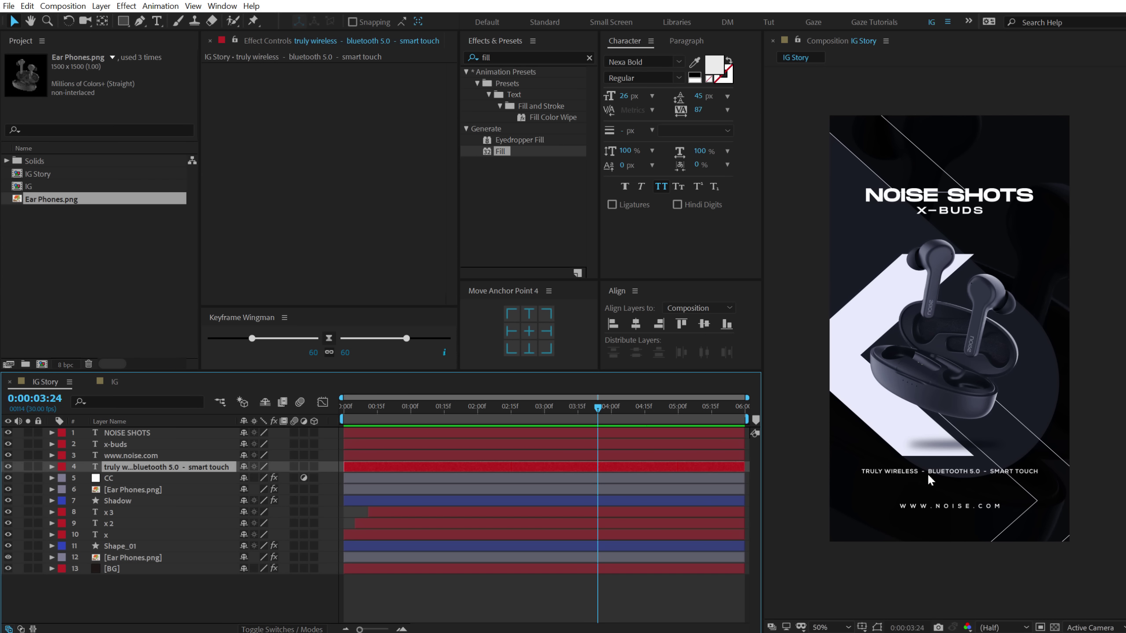
double_click(167, 466)
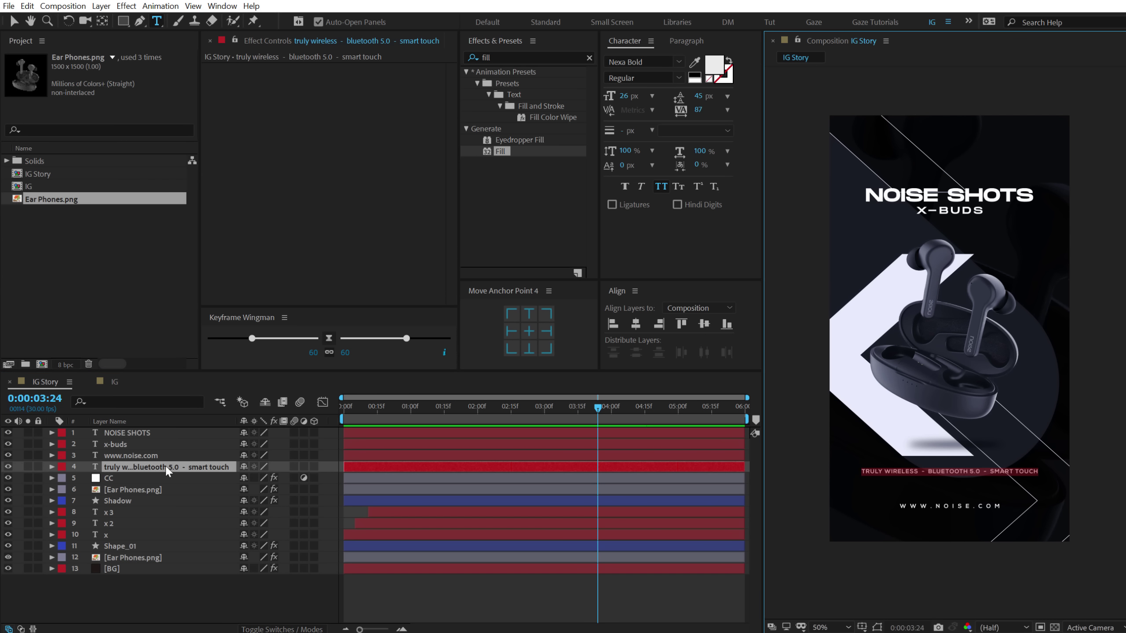
click(111, 382)
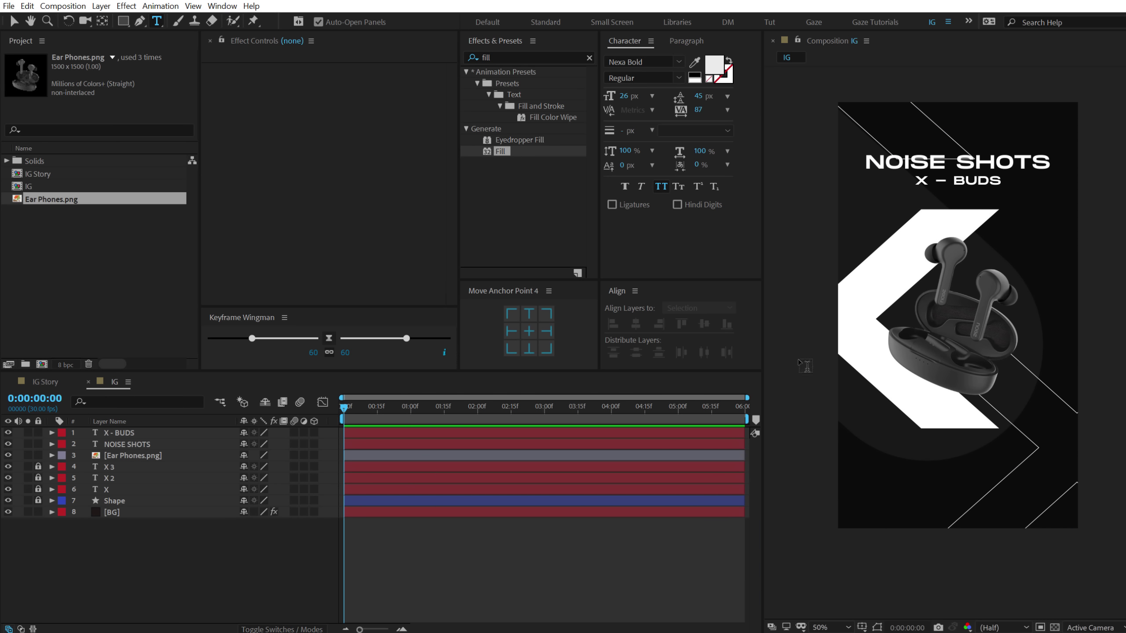
key(ctrl+v)
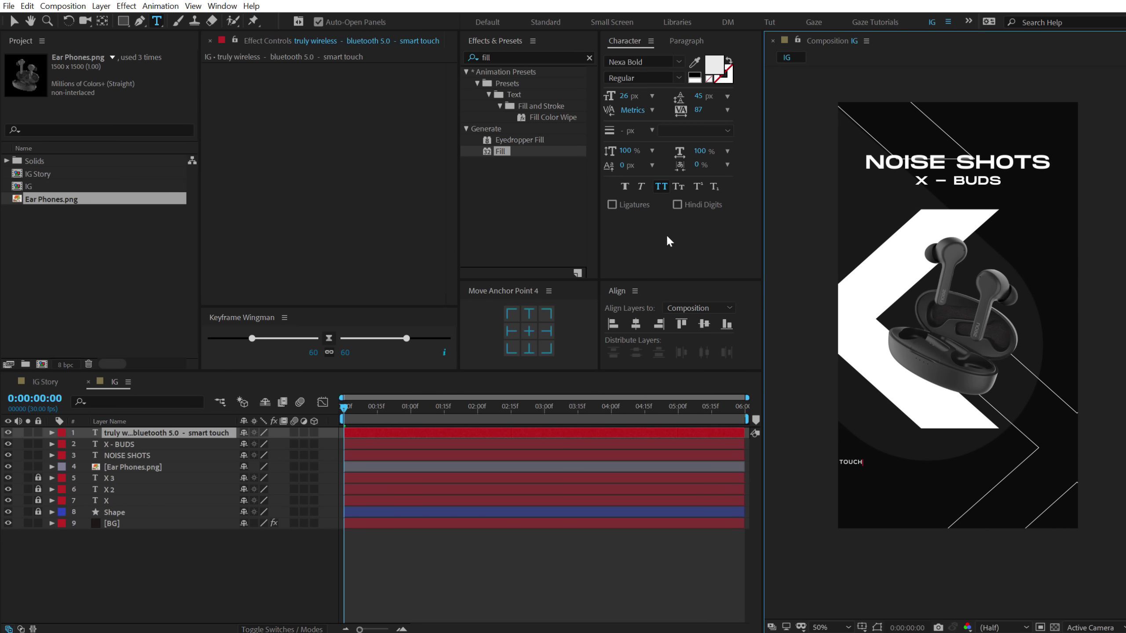
Place the truly wireless feature line below the earphones, set it to 28 px, and centre it horizontally in the composition
click(17, 26)
drag(848, 464, 1027, 464)
click(636, 325)
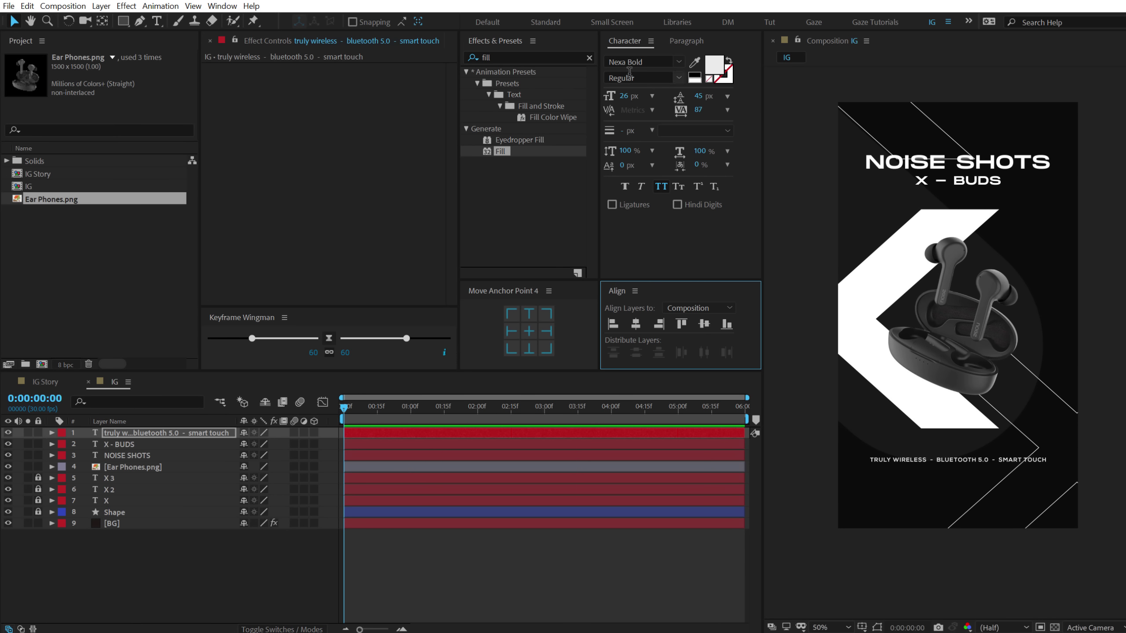
drag(626, 98, 628, 93)
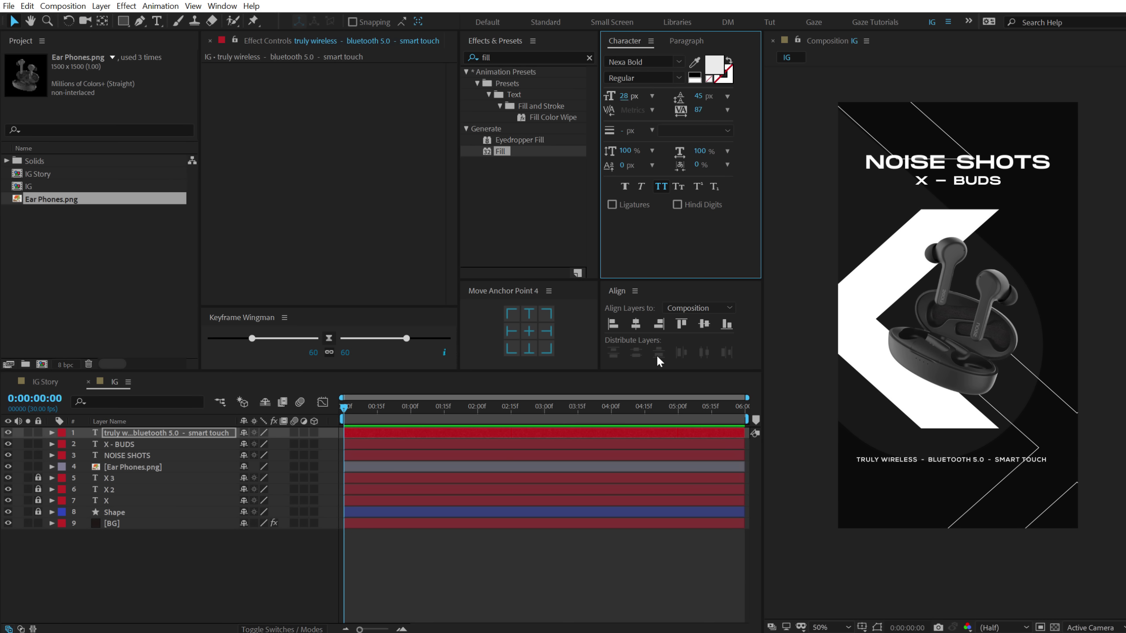
click(640, 324)
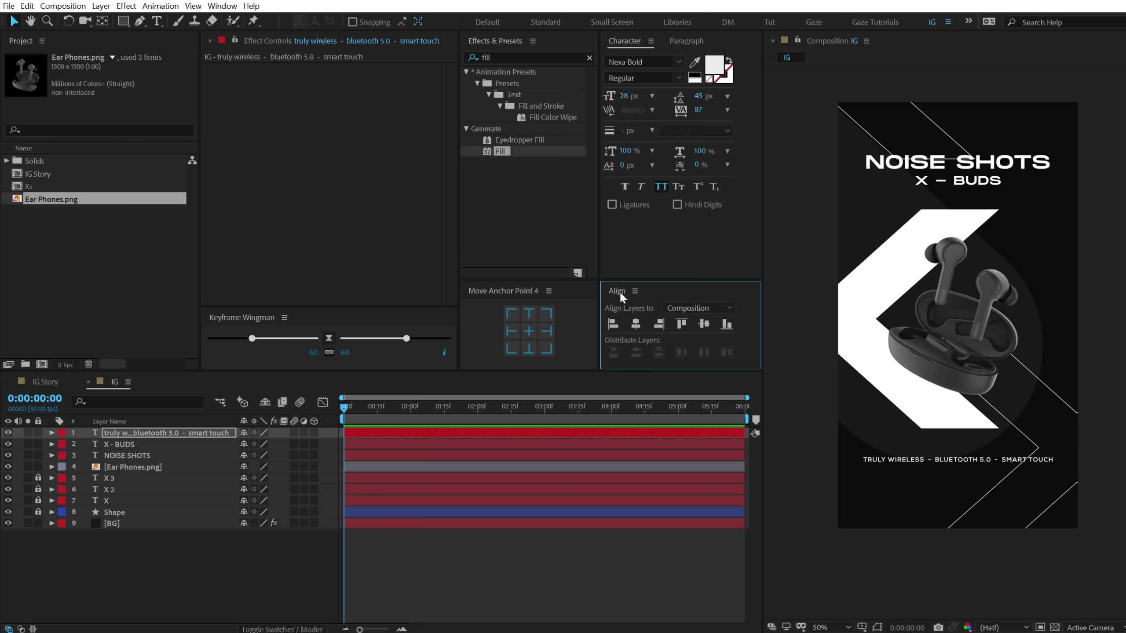
click(222, 6)
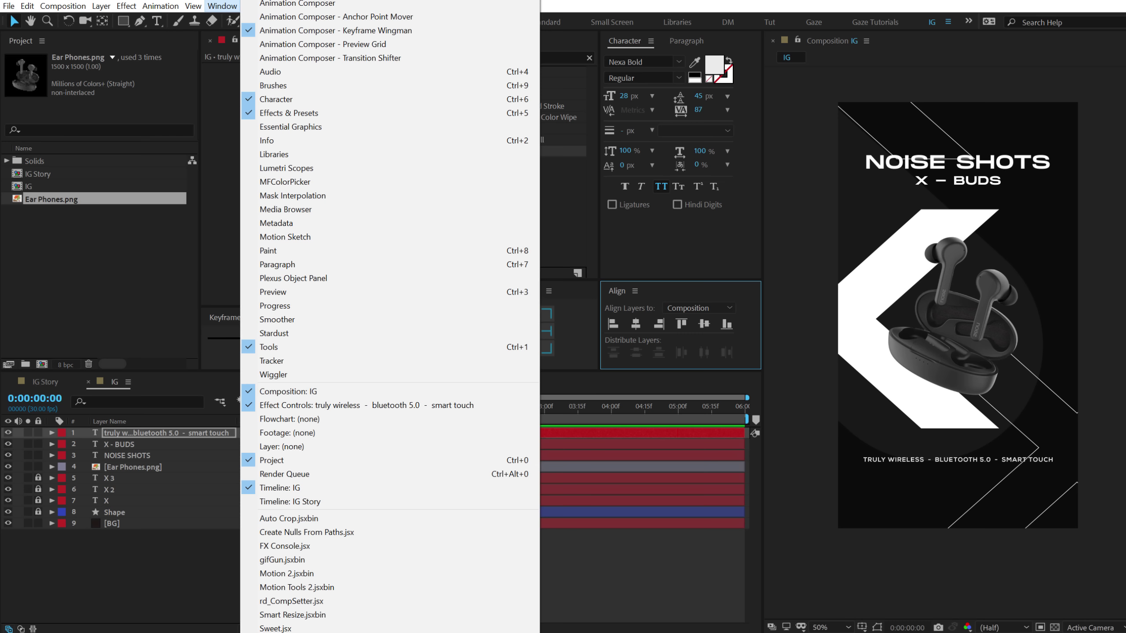
click(158, 282)
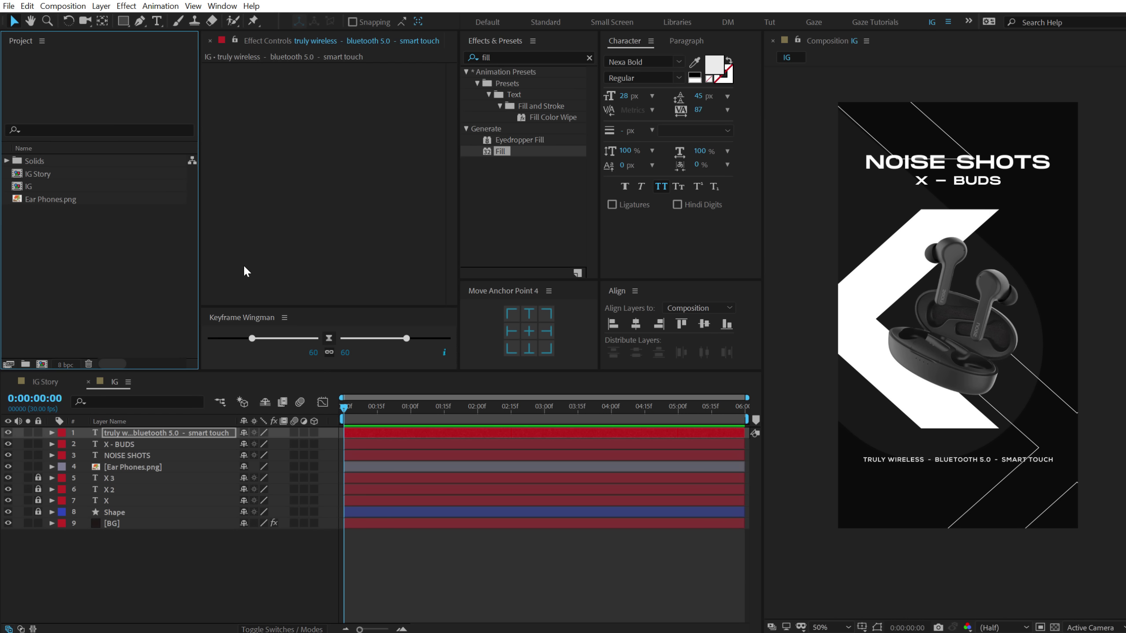
click(238, 318)
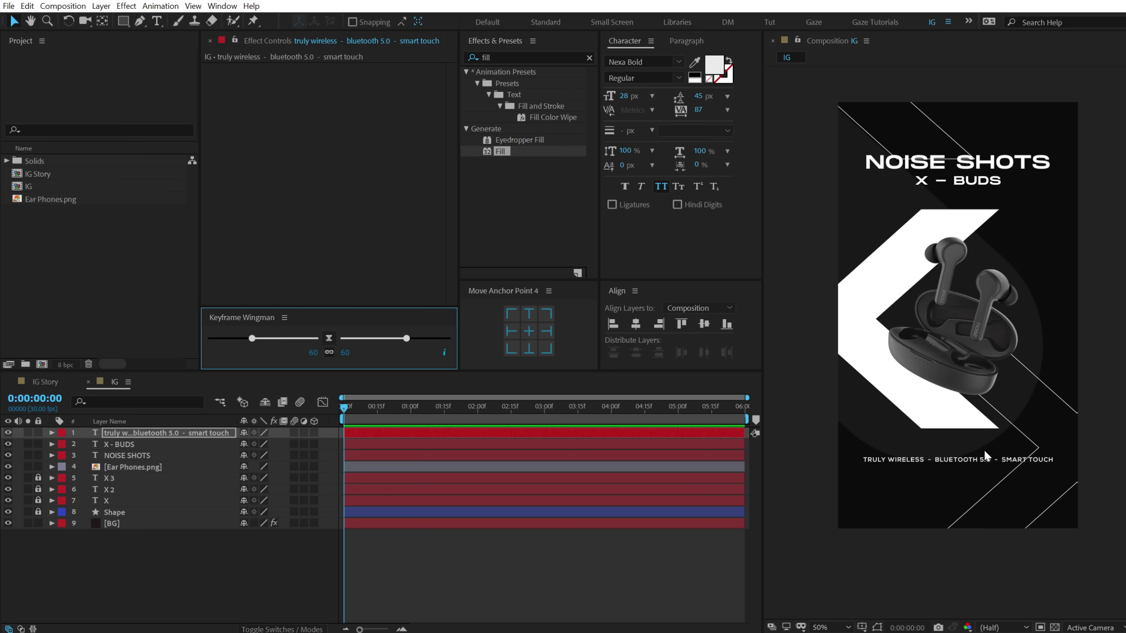
click(976, 464)
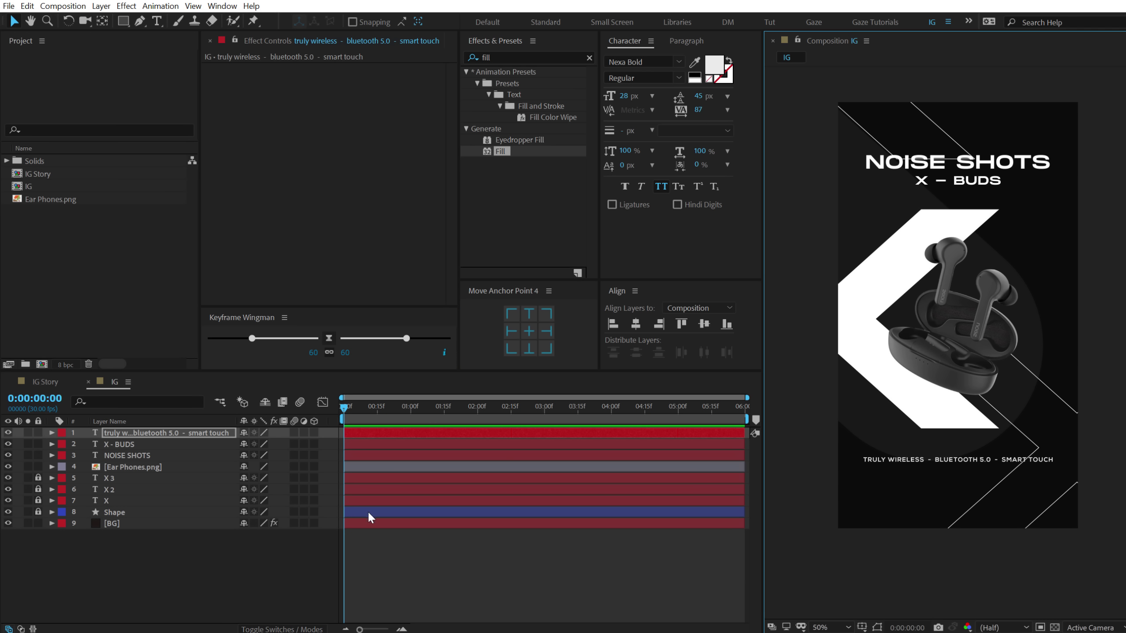
key(ctrl+d)
drag(957, 460, 955, 489)
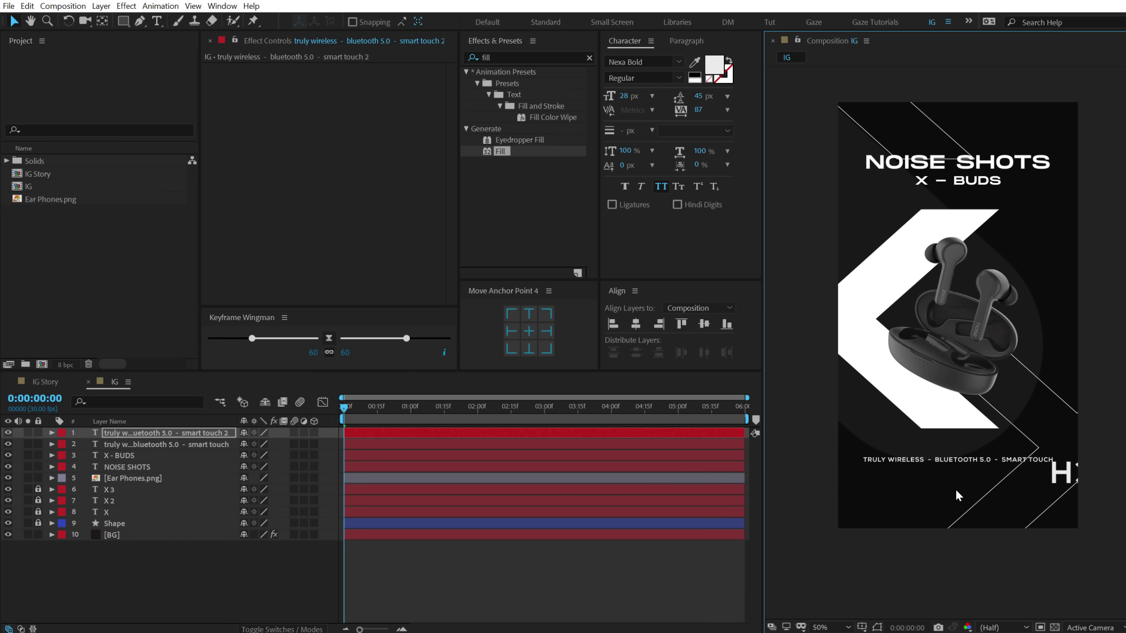
double_click(952, 490)
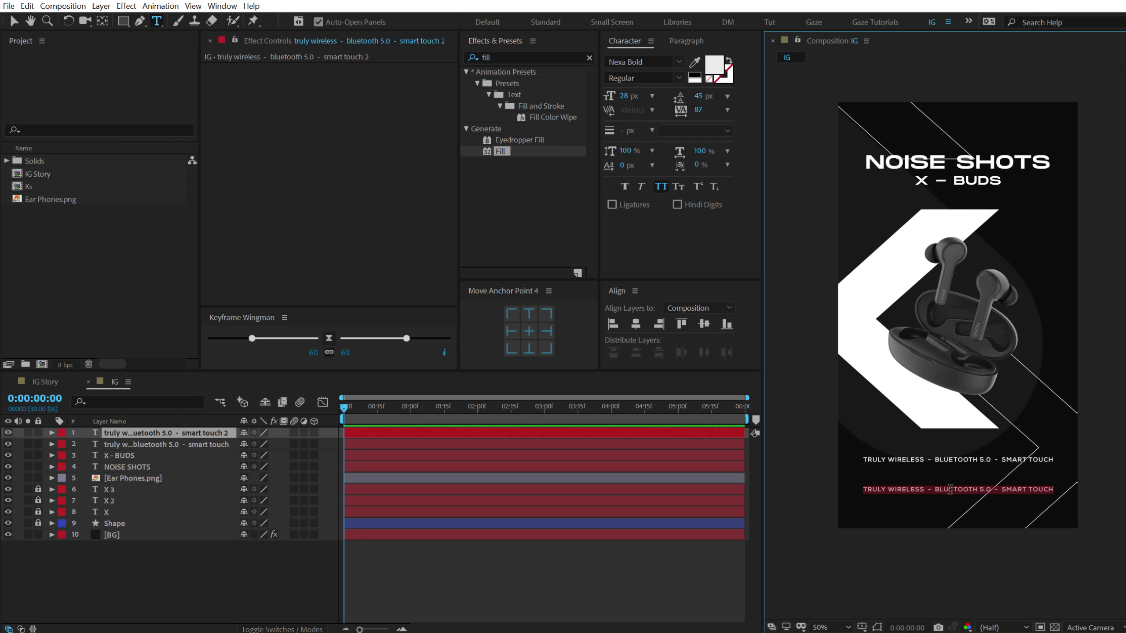
text(www)
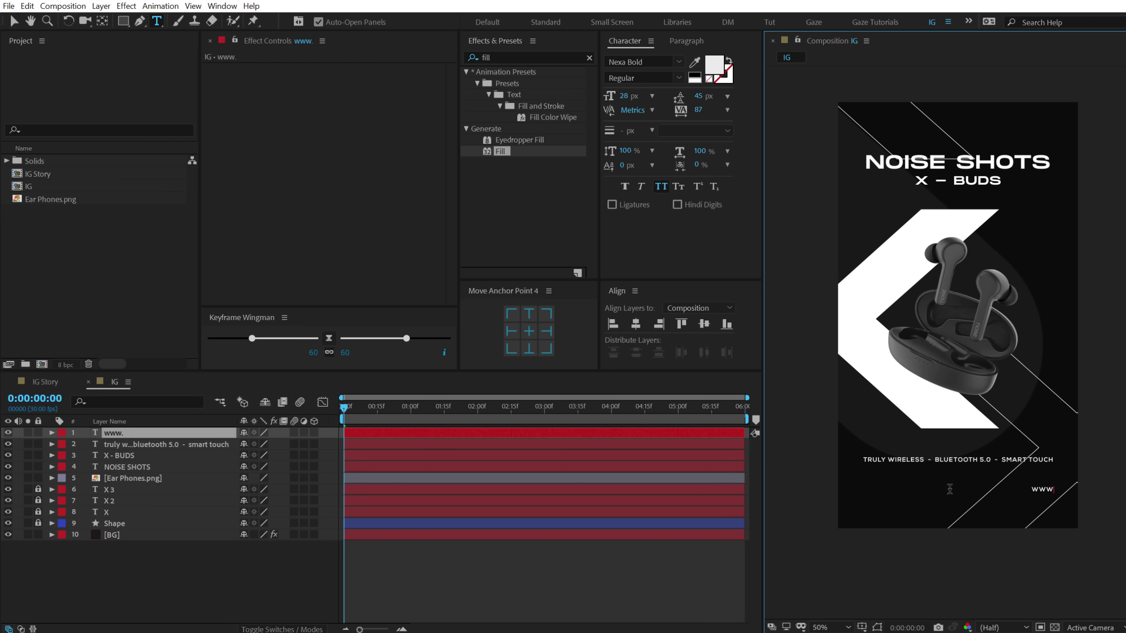
text(.noise.com)
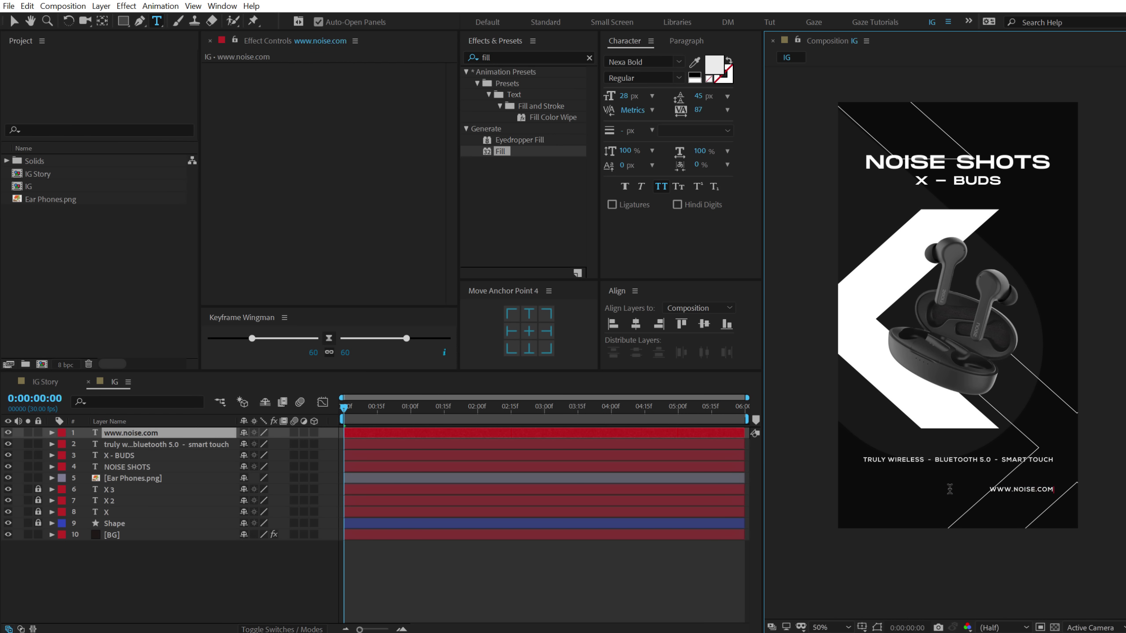
click(13, 21)
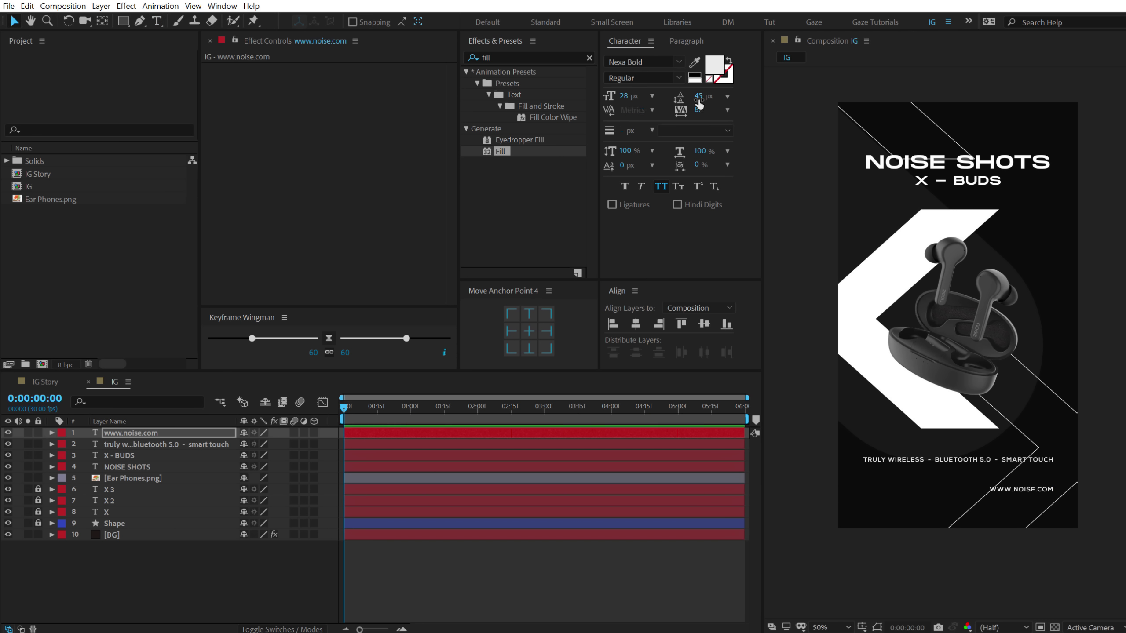
drag(623, 98, 631, 97)
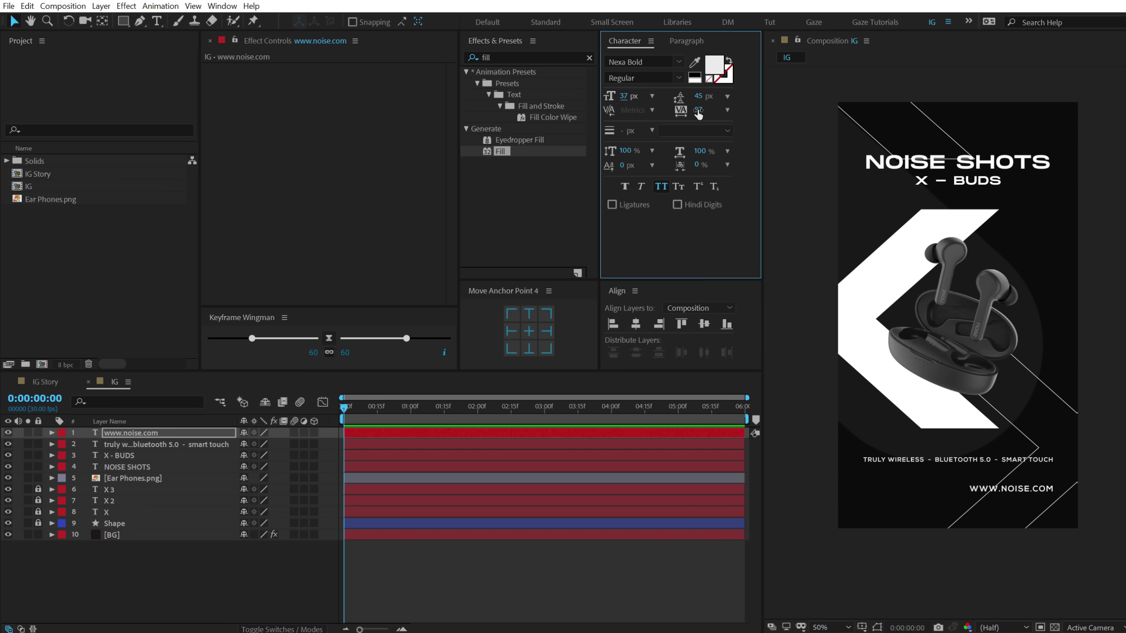
drag(699, 110, 1094, 95)
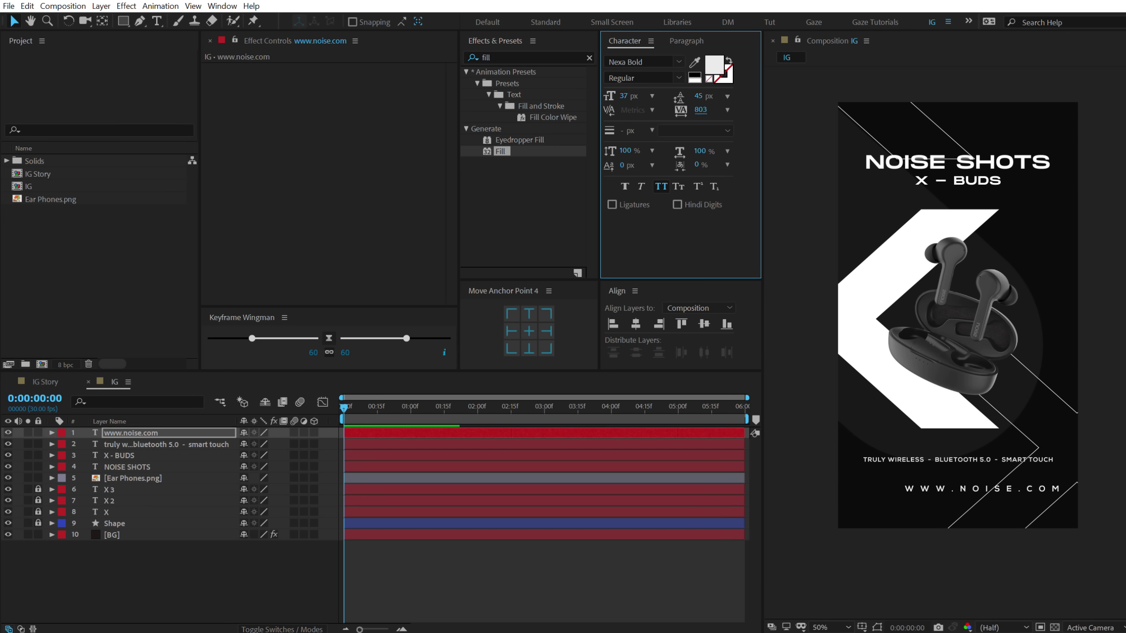
click(636, 324)
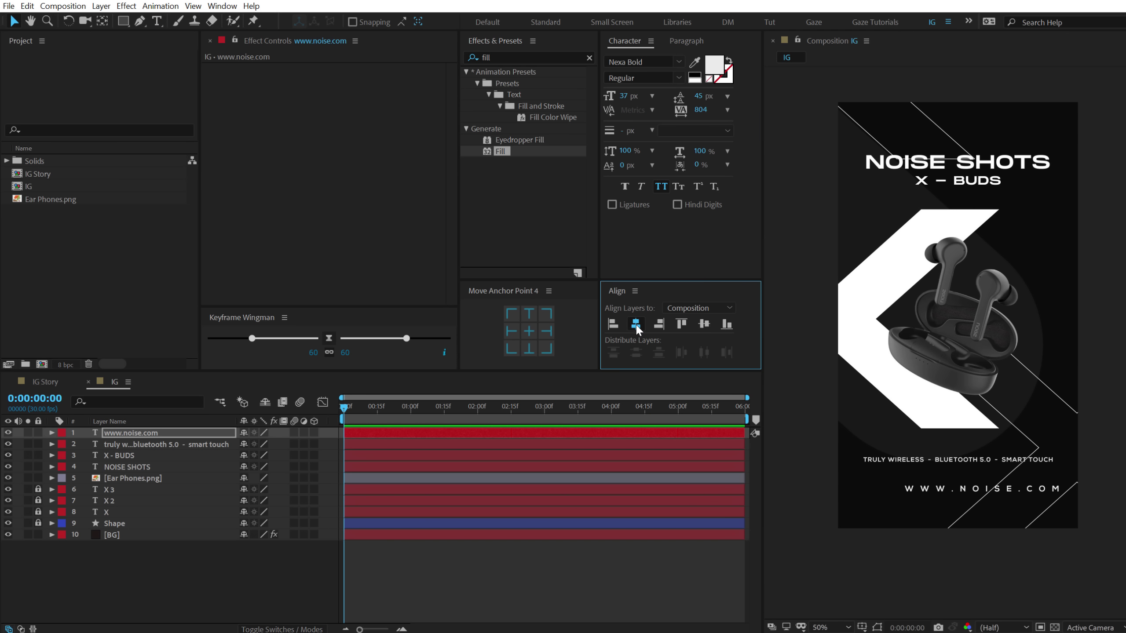
click(624, 96)
text(31)
key(Return)
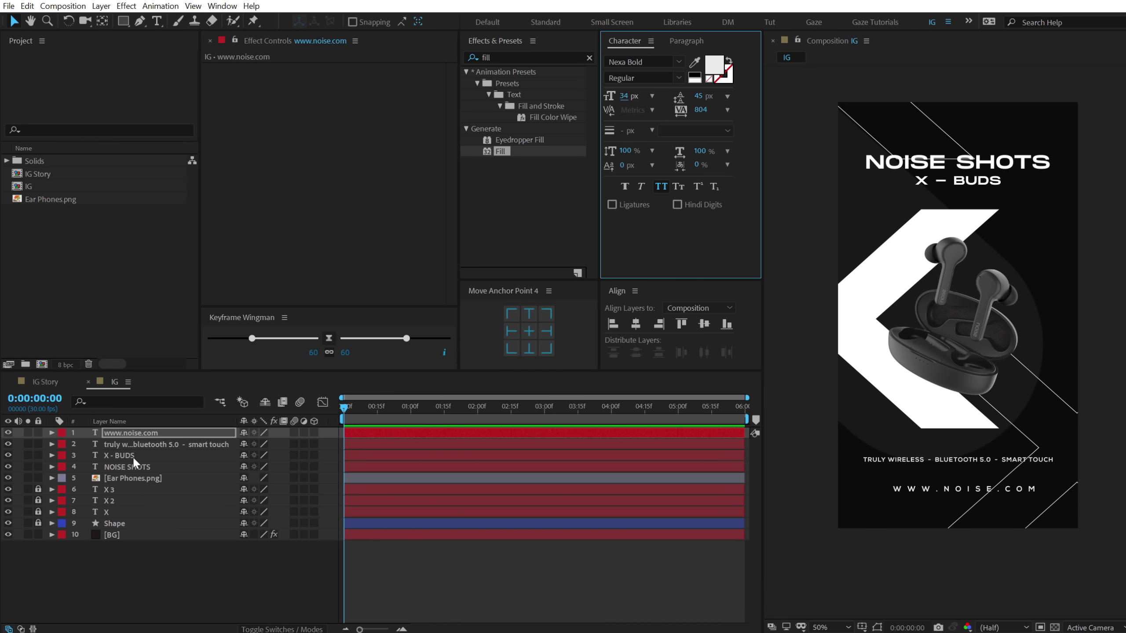
Unlock the three X text layers, and duplicate Ear Phones.png, placing the copy directly above the BG layer
click(38, 489)
drag(39, 501, 38, 523)
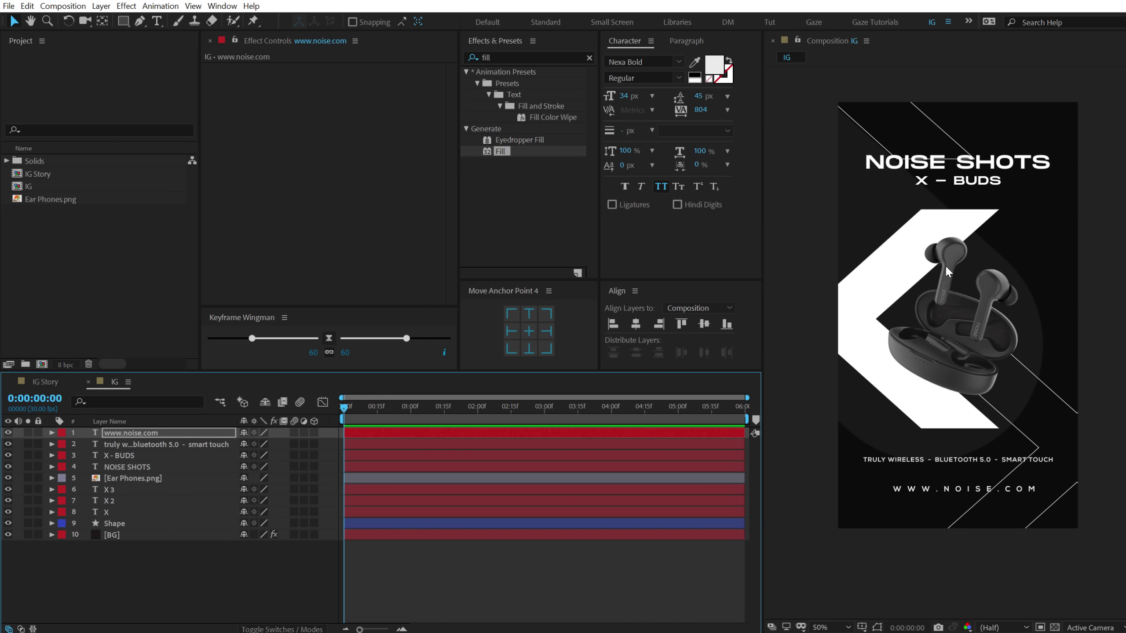
click(106, 479)
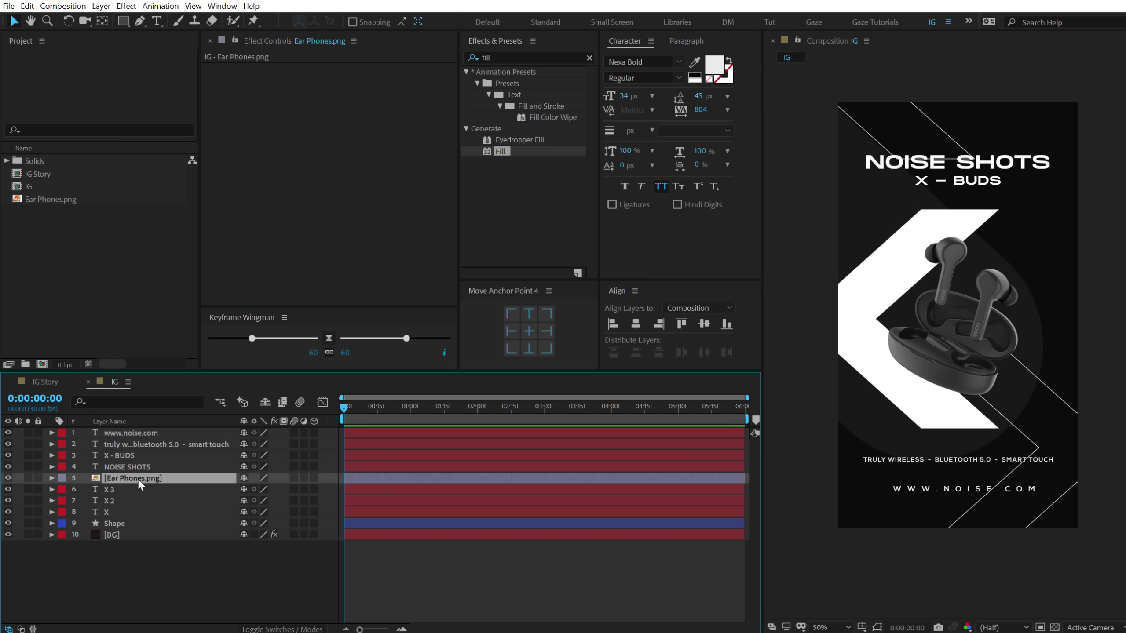
key(ctrl+d)
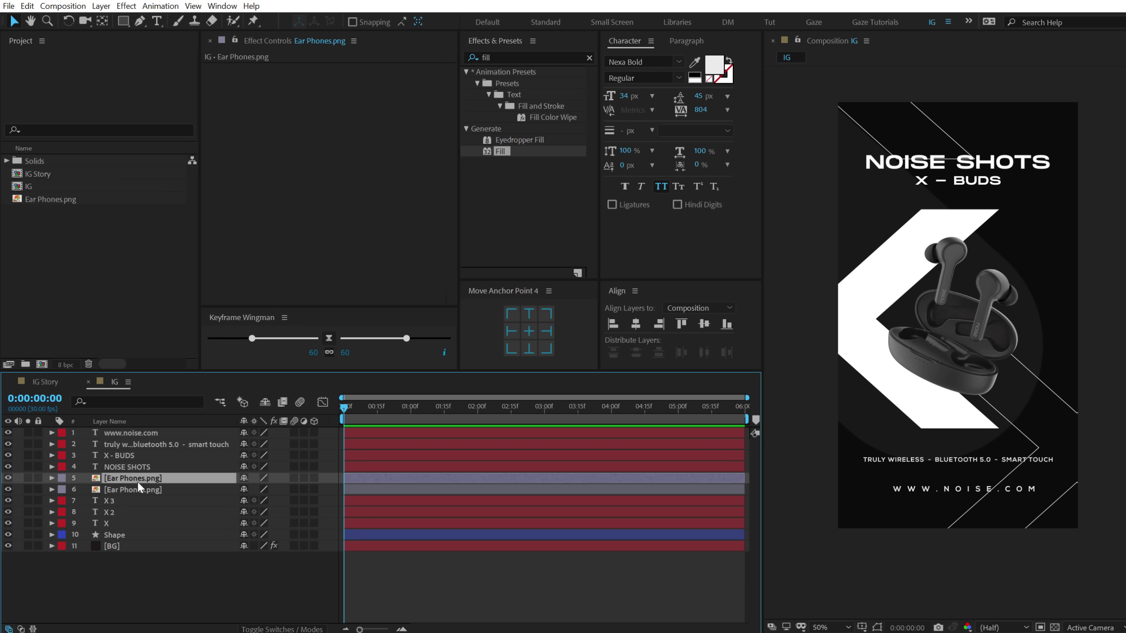
drag(133, 479, 137, 536)
Scale the lower Ear Phones.png copy to 186% and set its opacity to 10%
key(s)
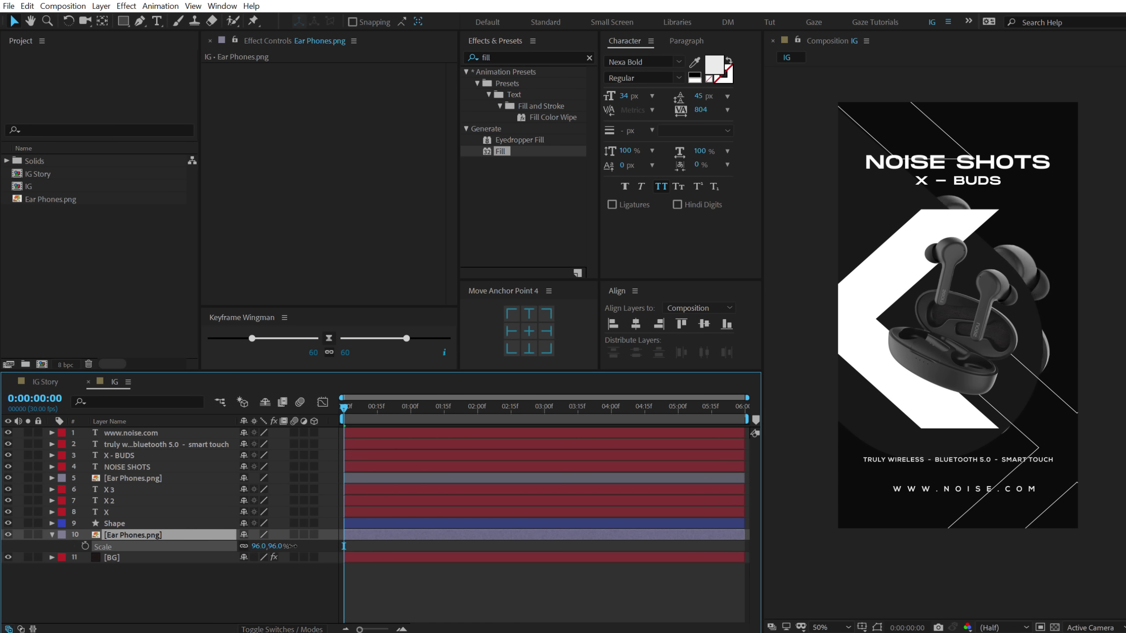
drag(292, 545, 344, 536)
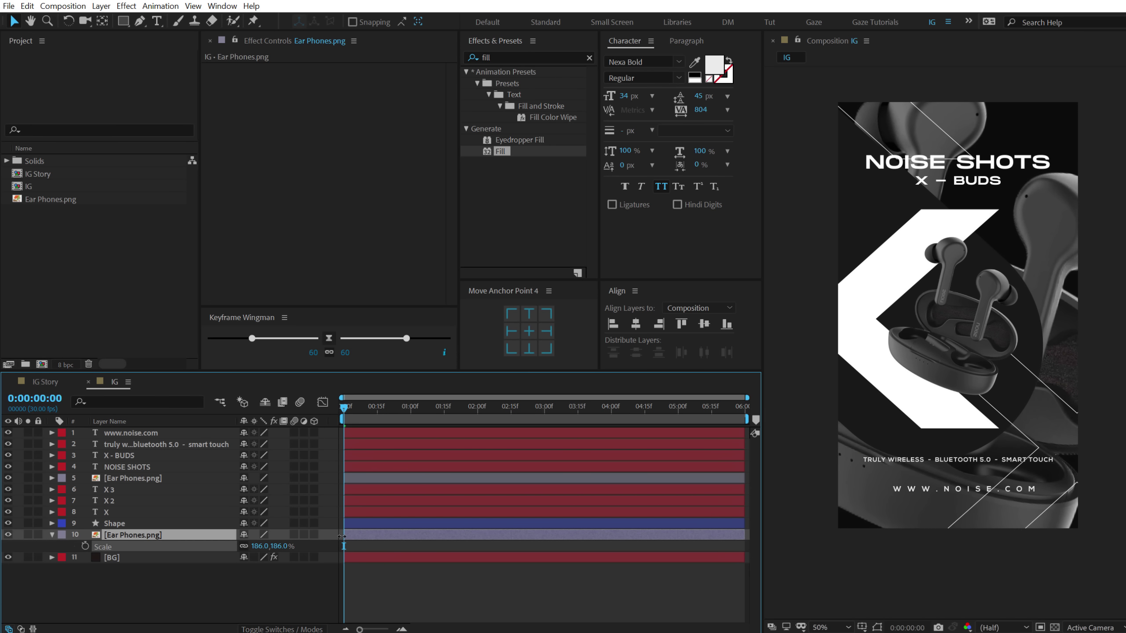
click(126, 536)
key(t)
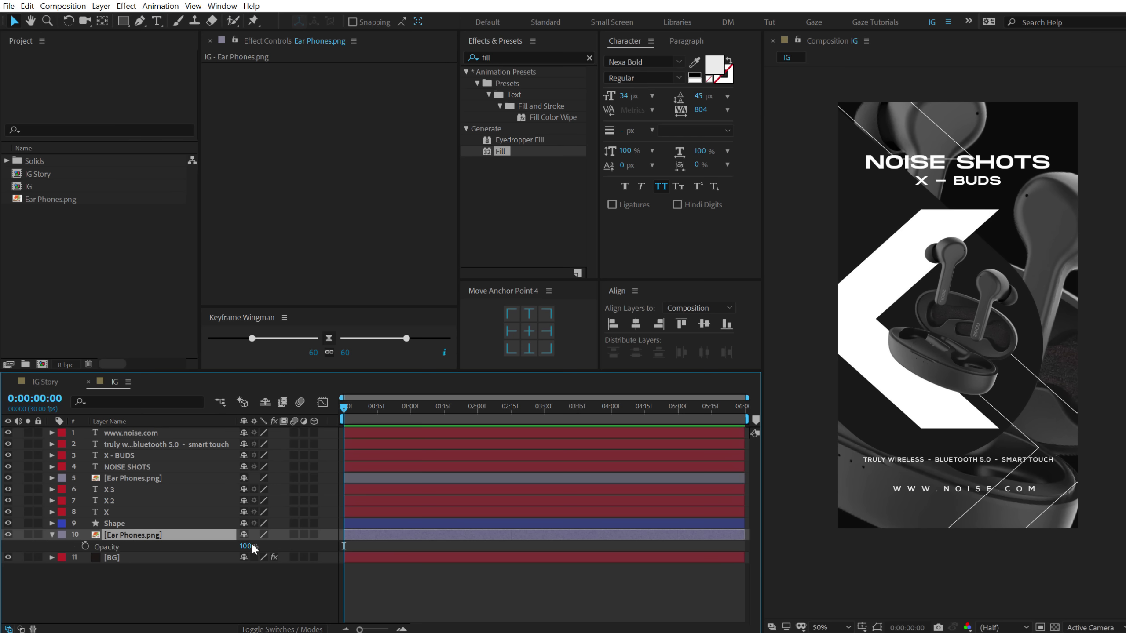
click(249, 546)
text(10)
key(Return)
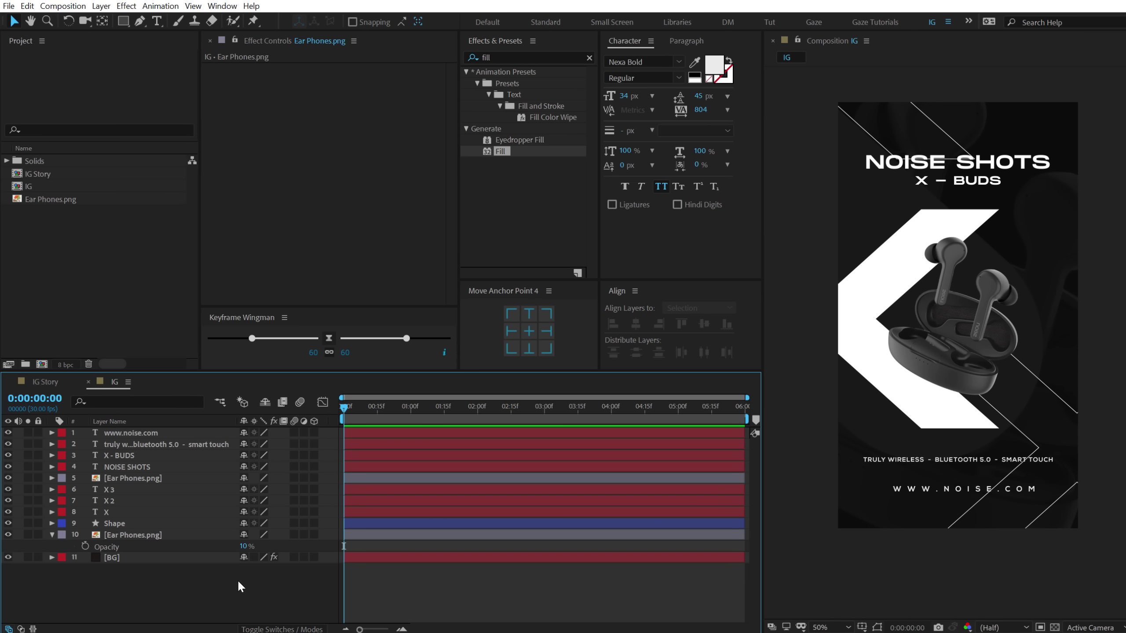
click(52, 535)
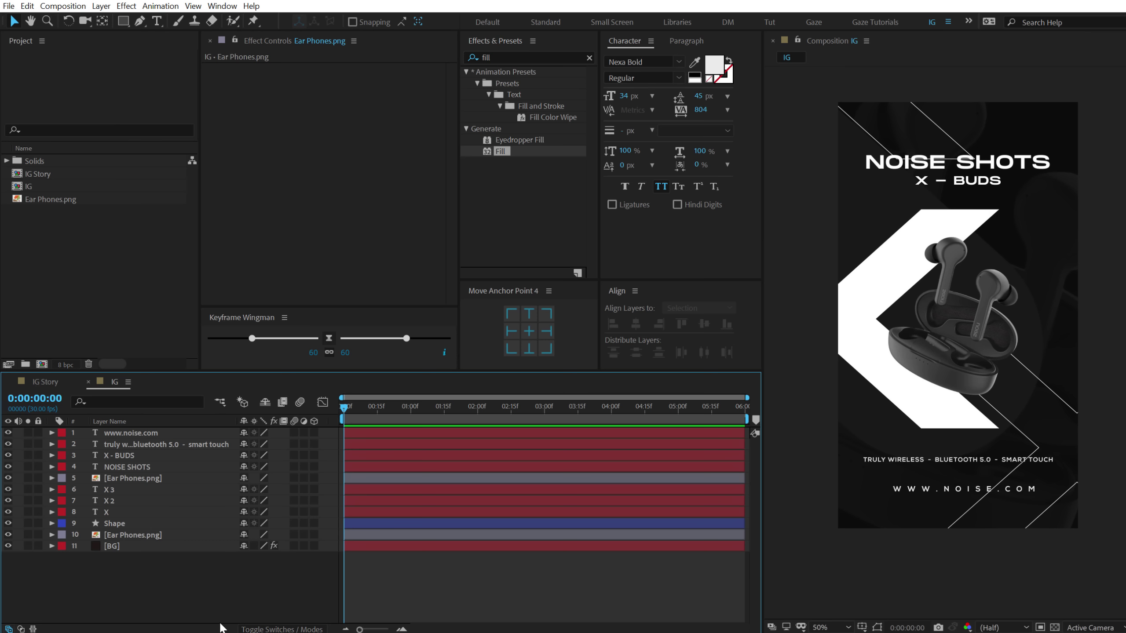
Add an adjustment layer at the top of the IG composition and rename it CC
key(Tab)
right_click(158, 568)
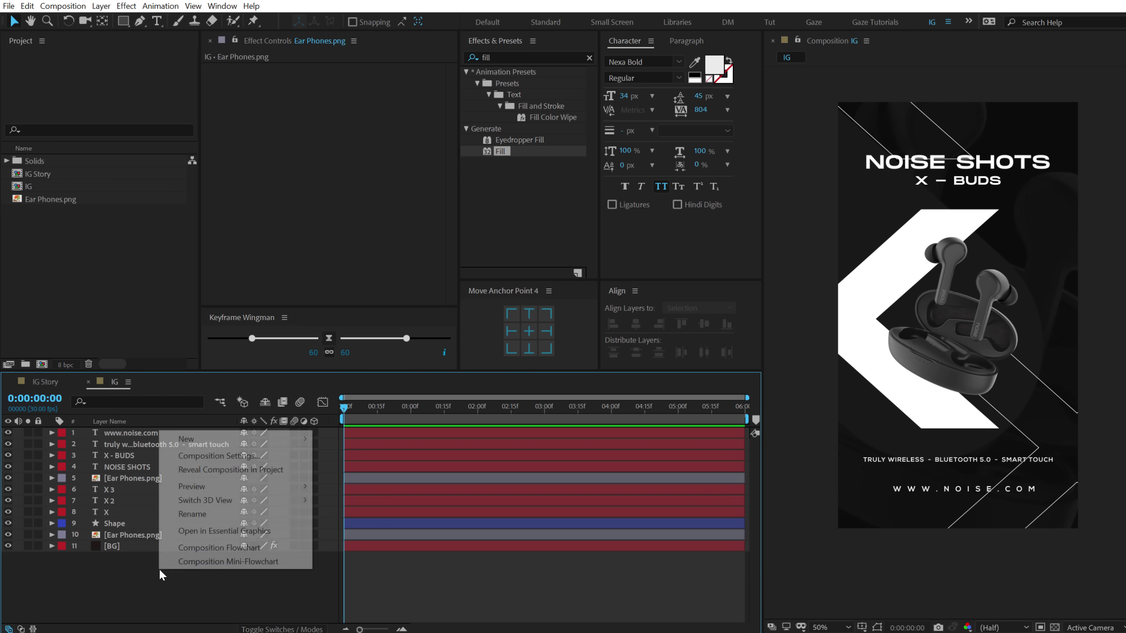
mouse_move(195, 438)
click(350, 539)
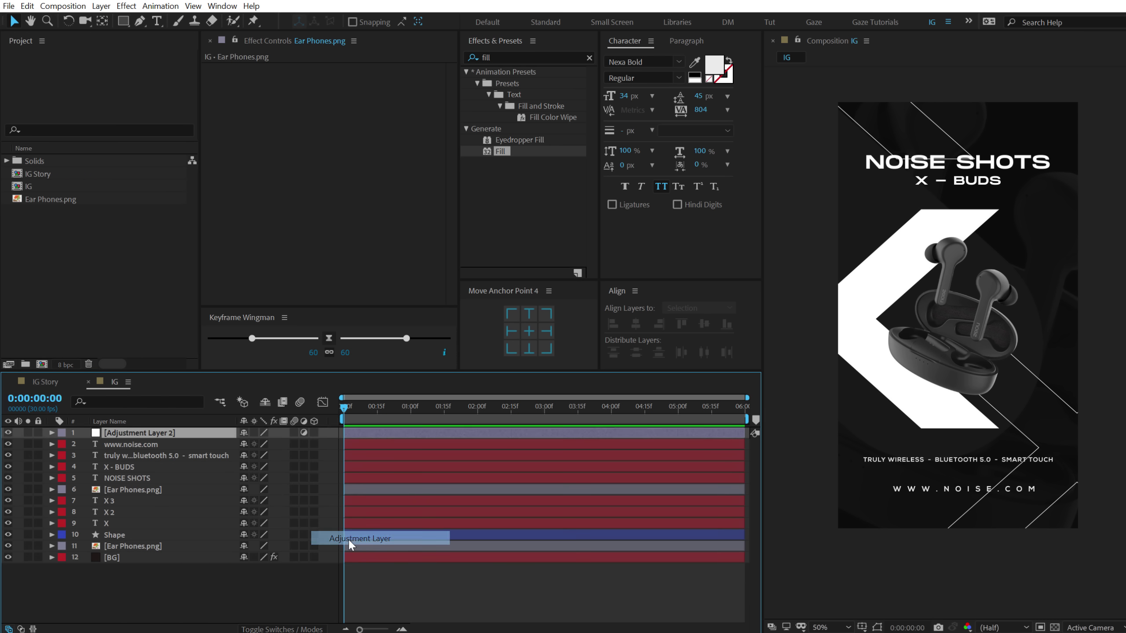
key(Return)
text(CC)
key(Return)
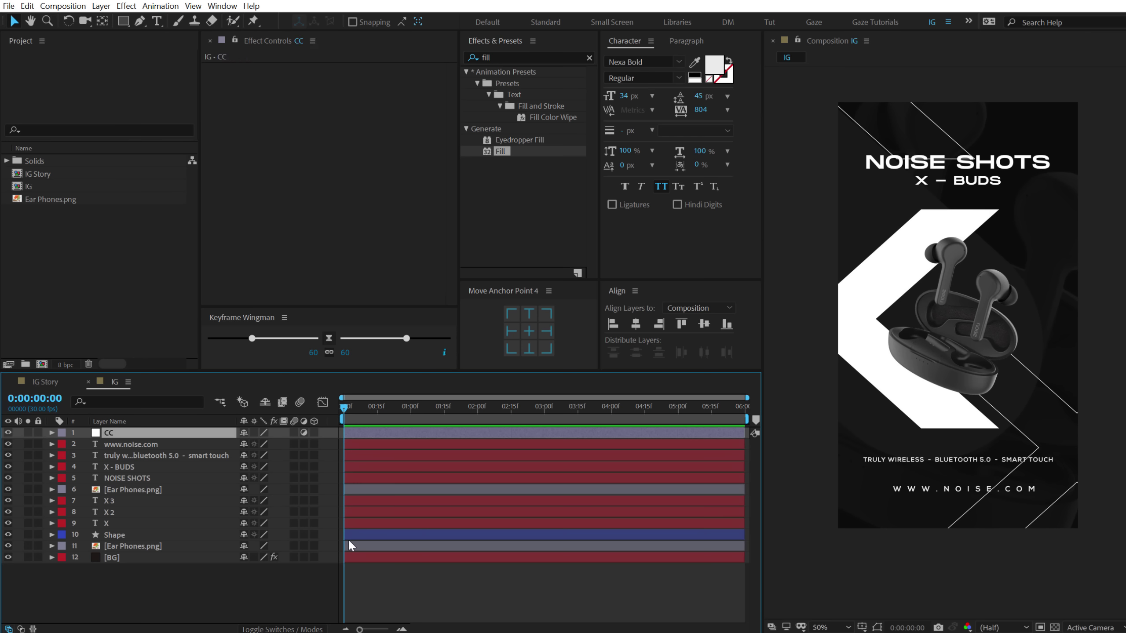
Apply the Curves effect to the CC layer and raise the Blue channel's midtones slightly
click(508, 58)
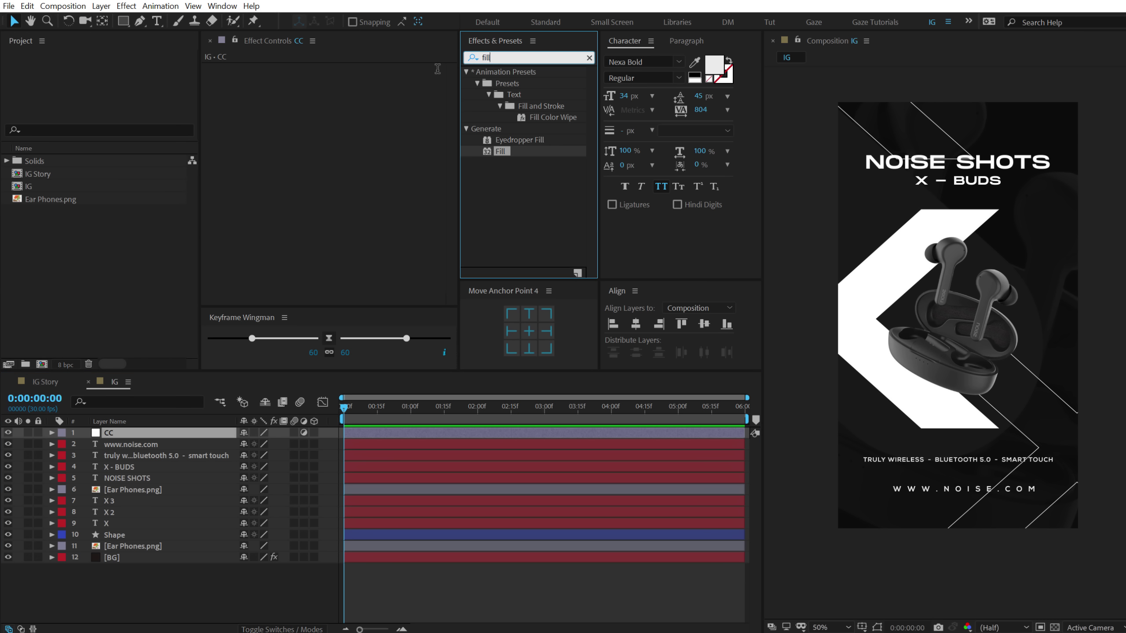
text(curv)
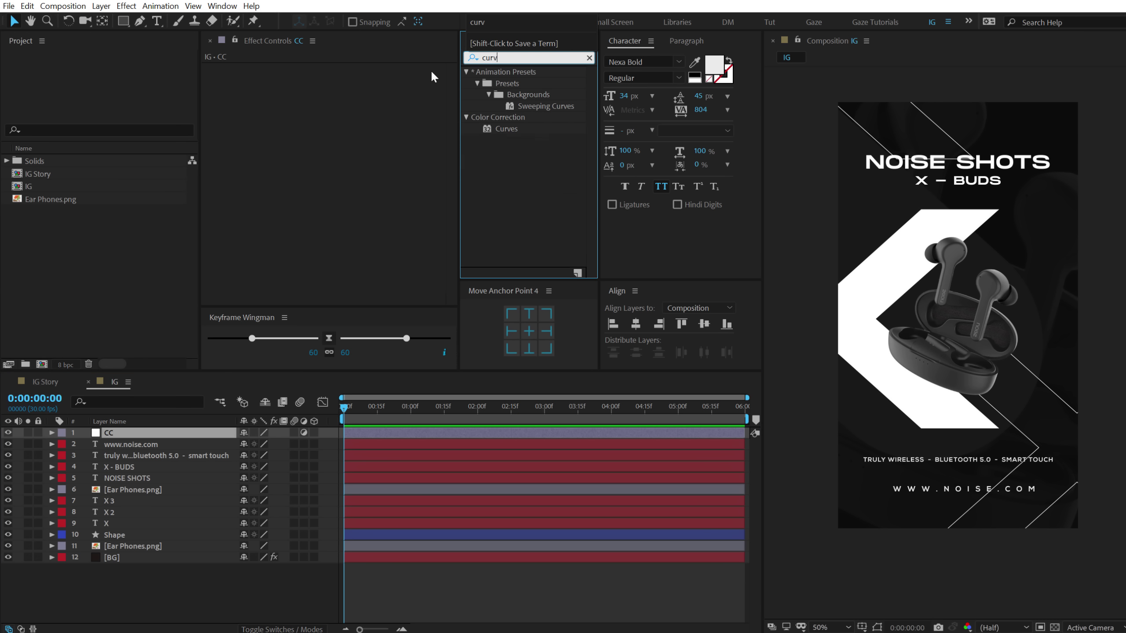
double_click(501, 127)
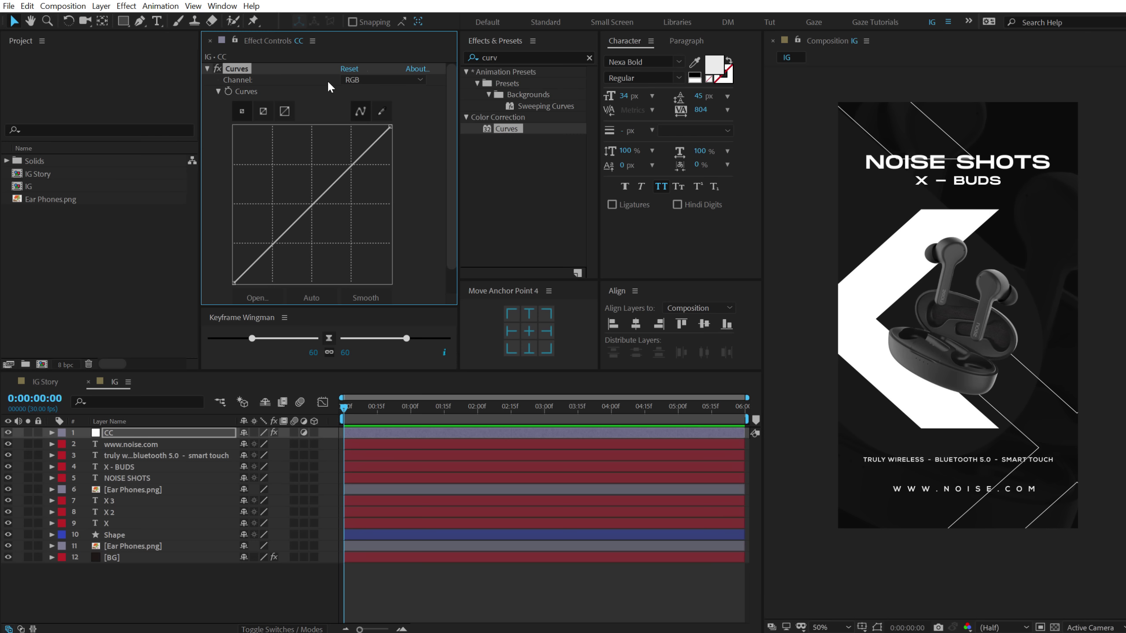
click(359, 80)
click(375, 133)
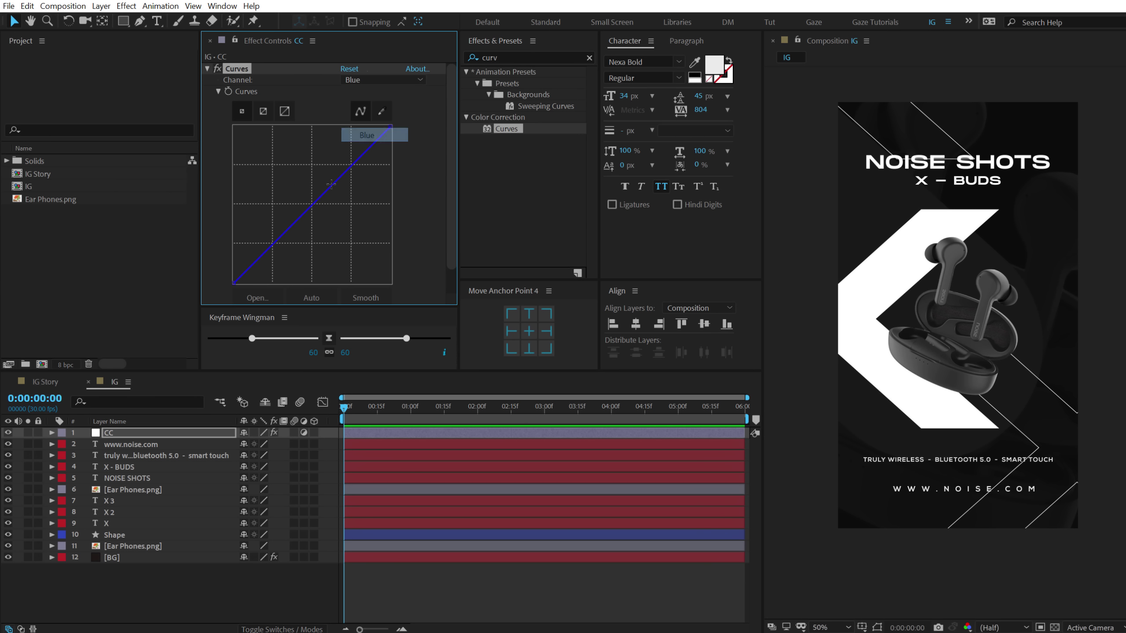
drag(314, 204, 304, 202)
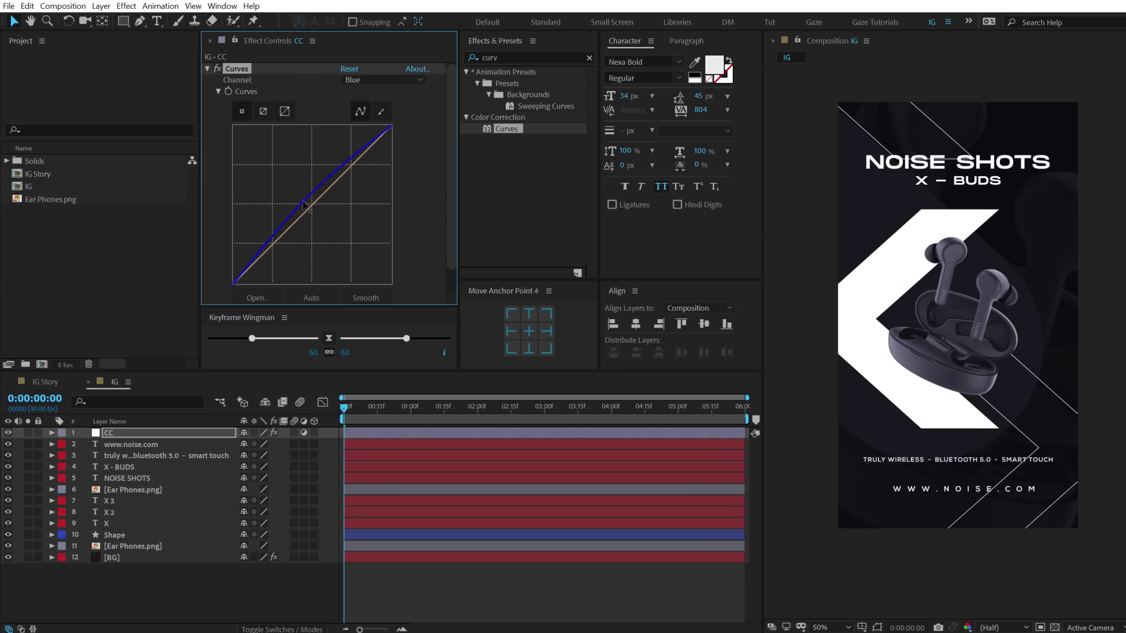
Shape the RGB curve on CC into a gentle S, lowering the shadows slightly and raising the highlights
click(182, 593)
key(slash)
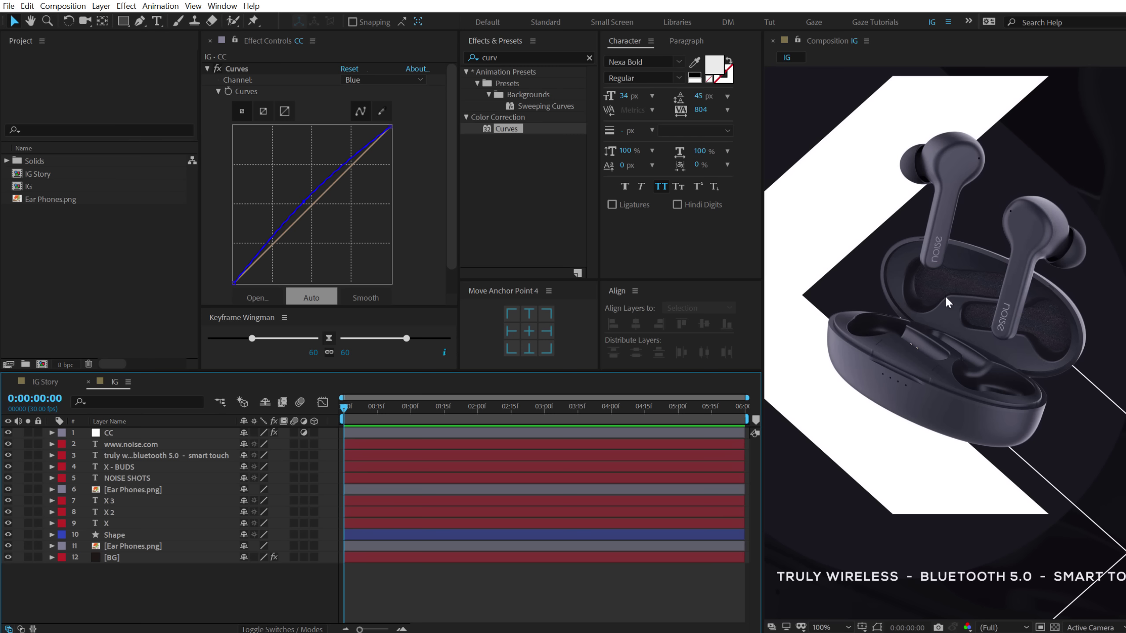
click(347, 78)
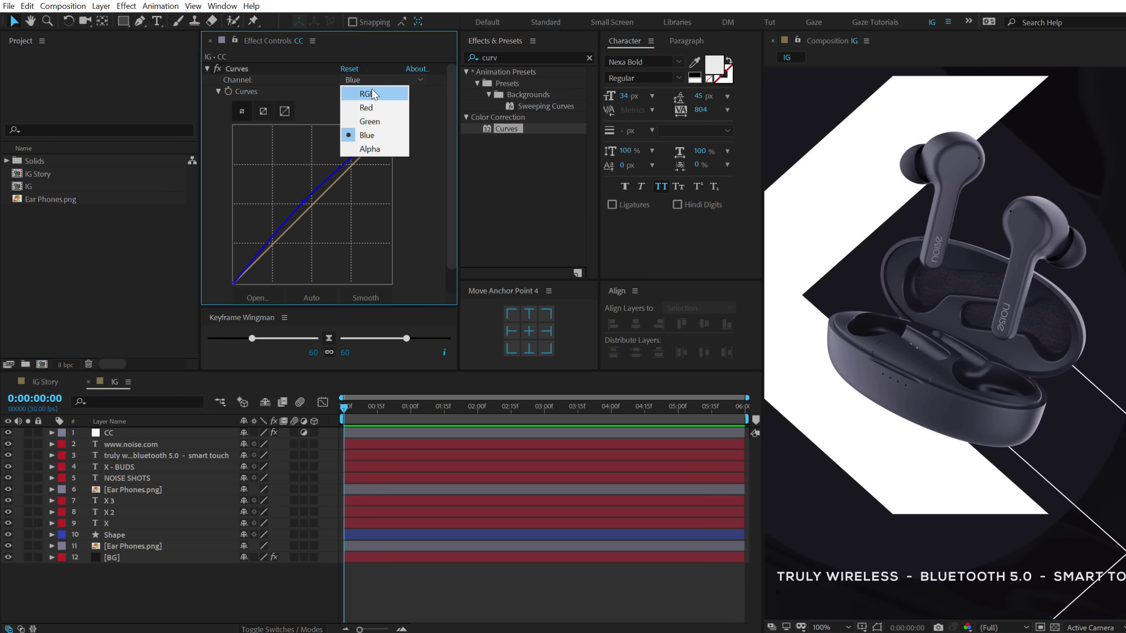
click(375, 94)
click(271, 250)
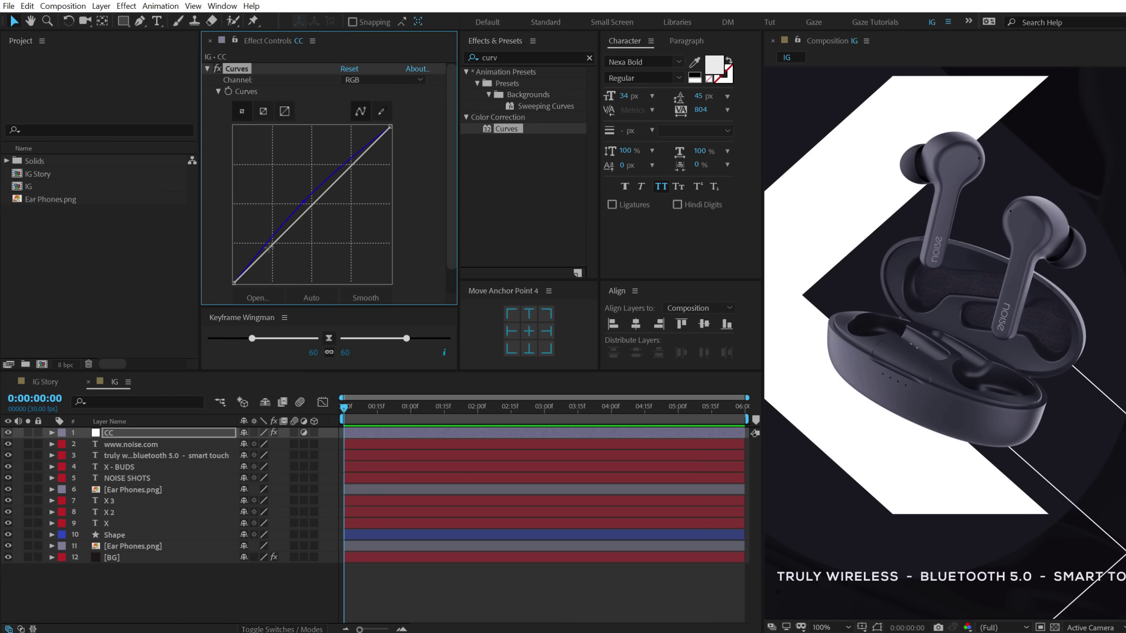
drag(269, 247, 272, 251)
click(357, 164)
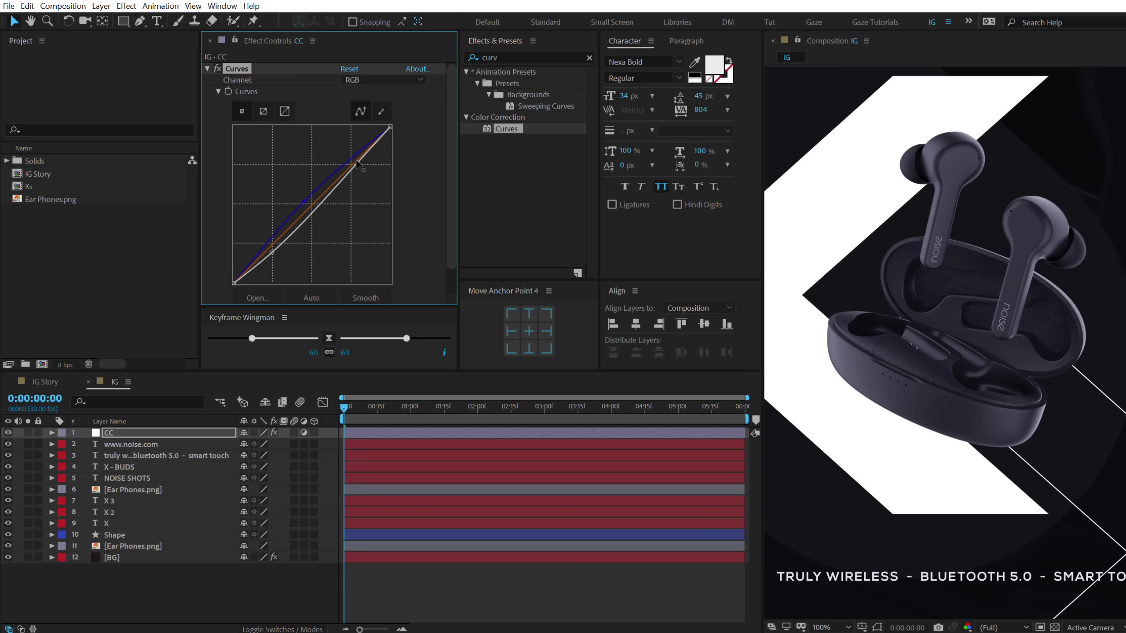
drag(357, 164, 349, 155)
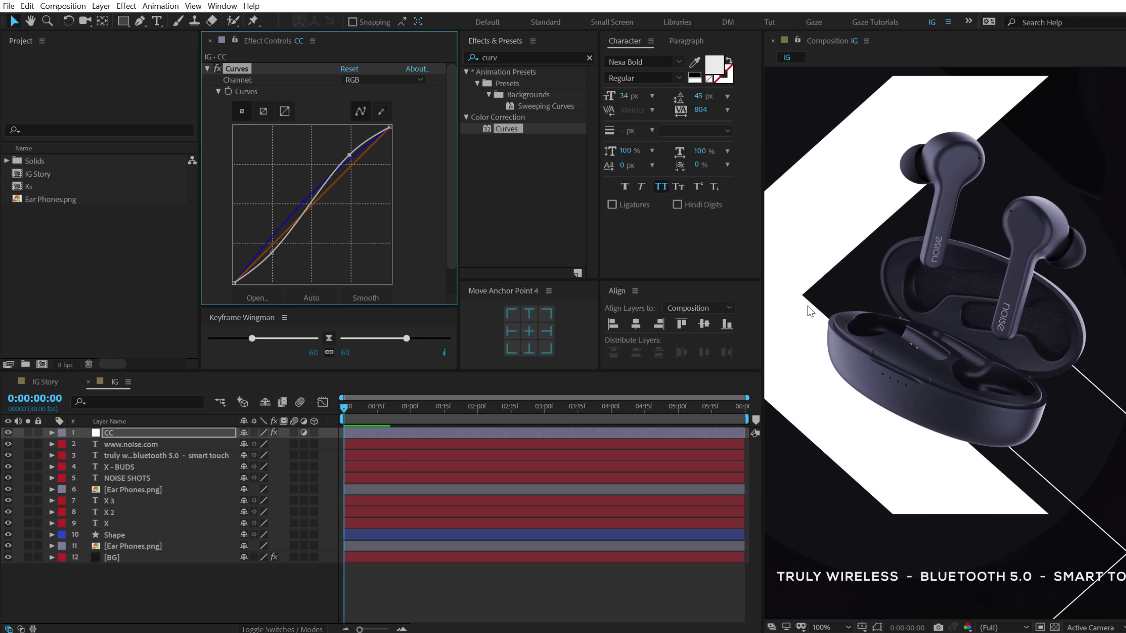
Compare the design with and without the CC colour correction by switching that layer's visibility off and on
key(space)
key(space)
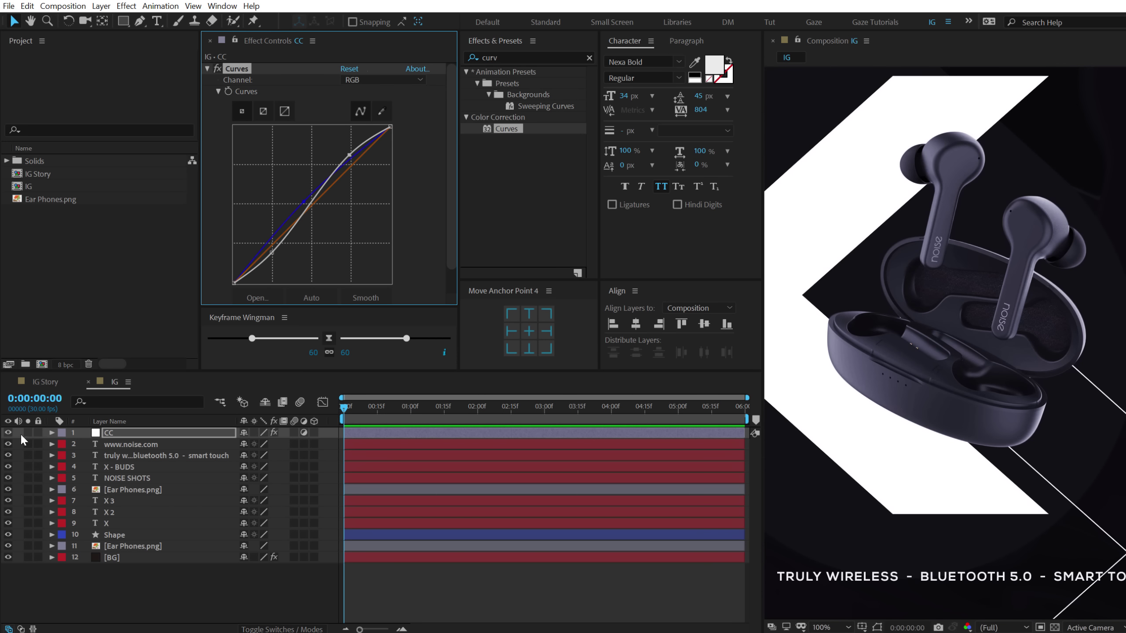
click(8, 432)
click(8, 432)
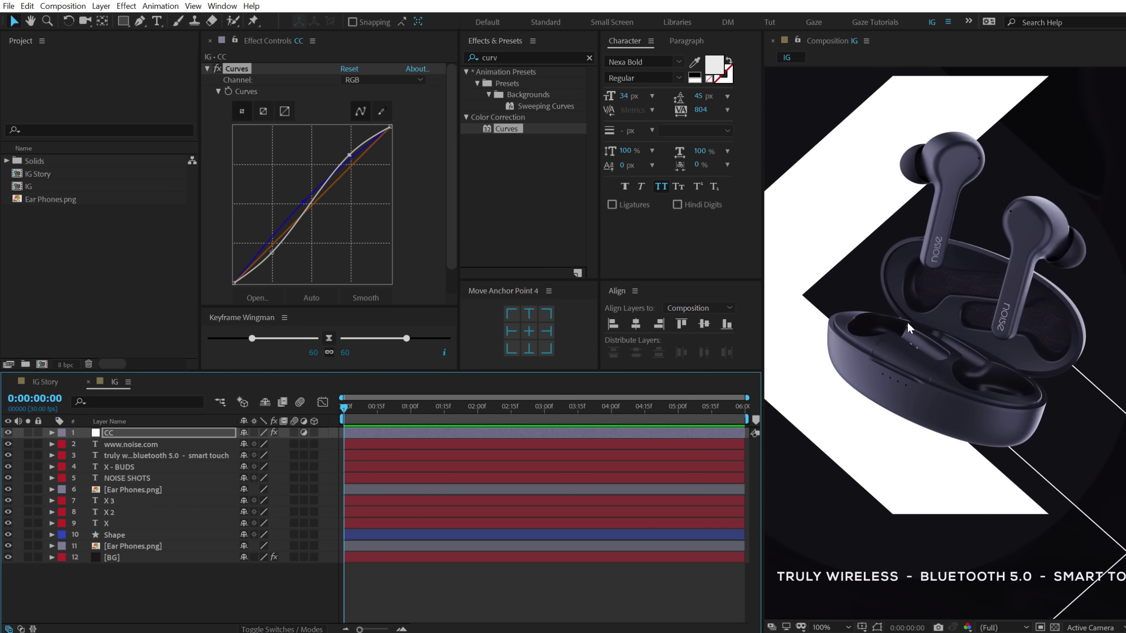
click(8, 432)
click(8, 432)
click(7, 432)
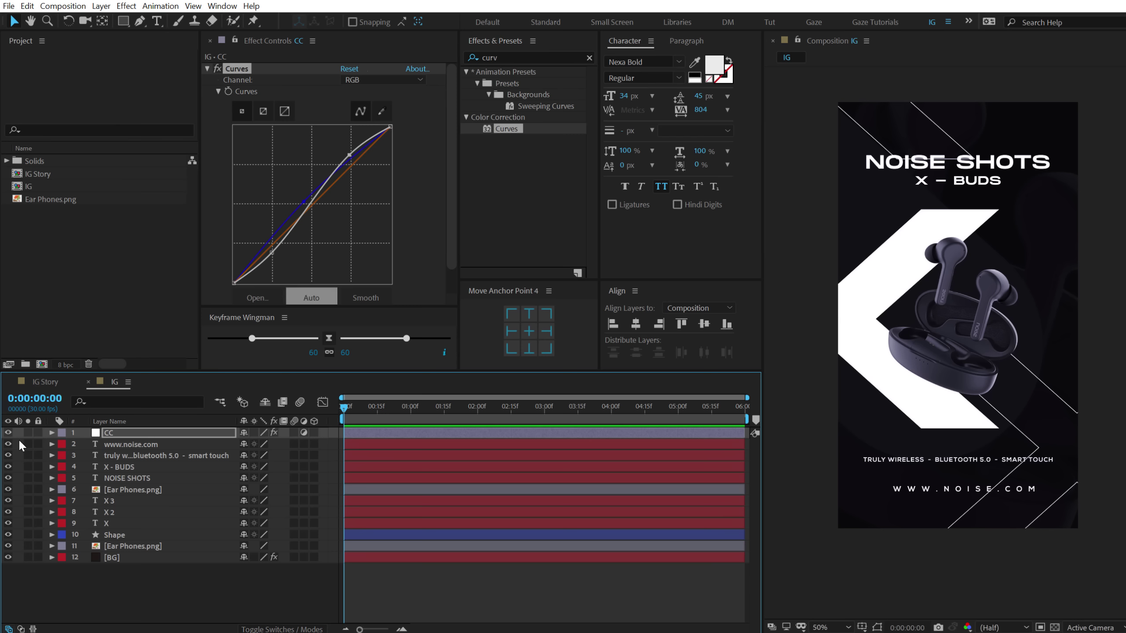
Hide every layer in the IG composition, from CC down to BG, and select the BG layer
drag(8, 432, 10, 558)
click(47, 591)
click(117, 558)
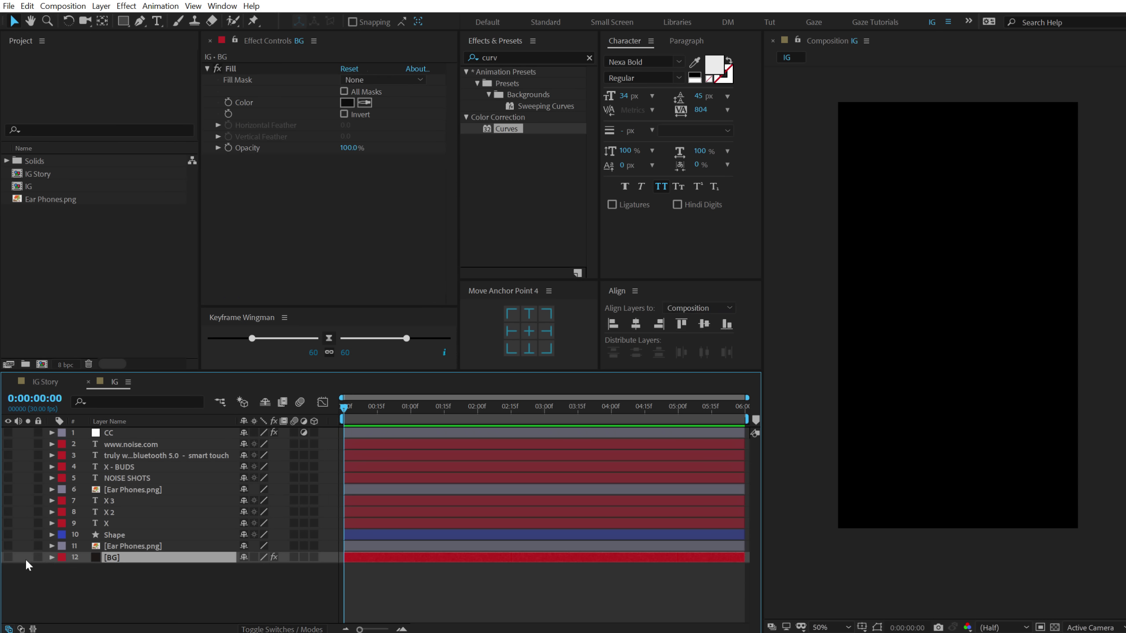
Show the BG layer and keyframe its position to slide up from below the frame at 0 s to 540, 960 at 1 s
click(7, 557)
drag(399, 420, 410, 421)
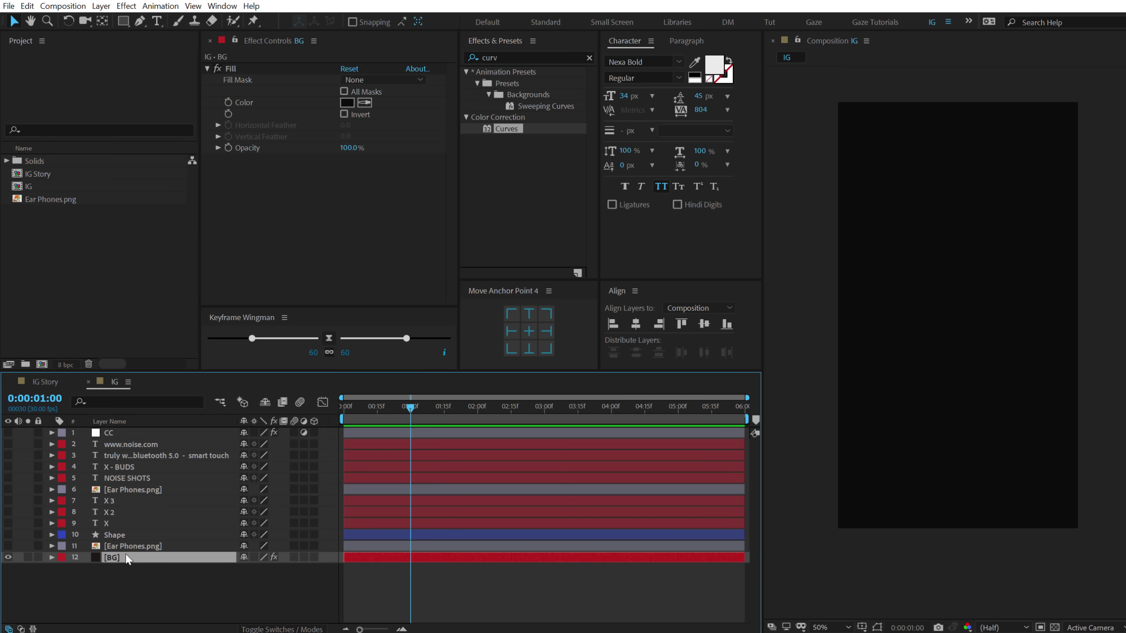
key(ctrl+shift+h)
key(p)
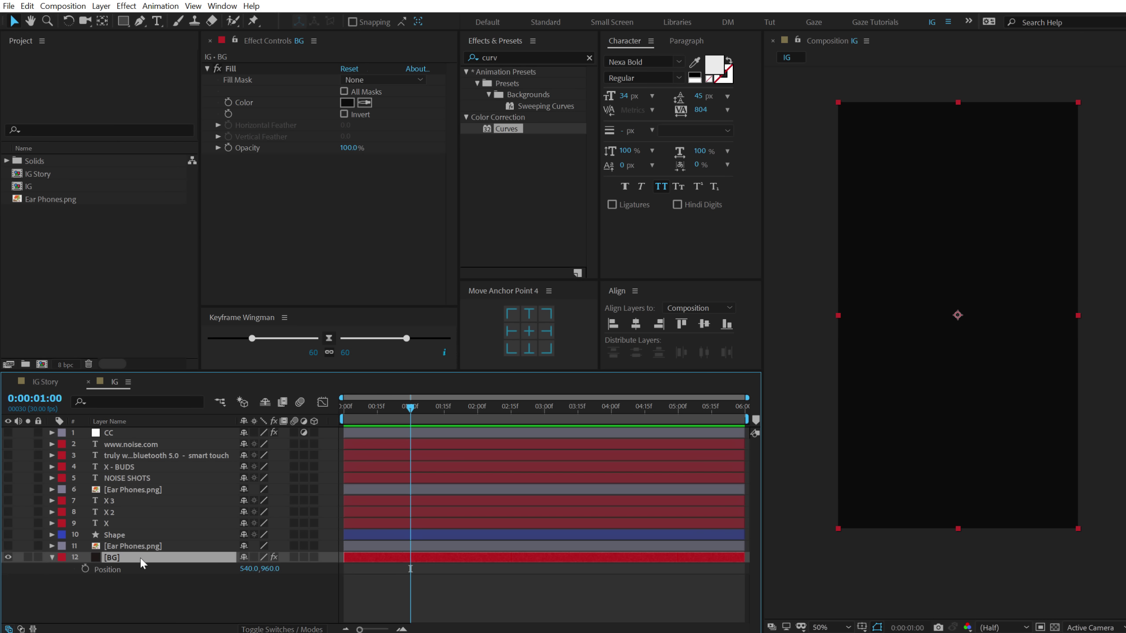
click(84, 570)
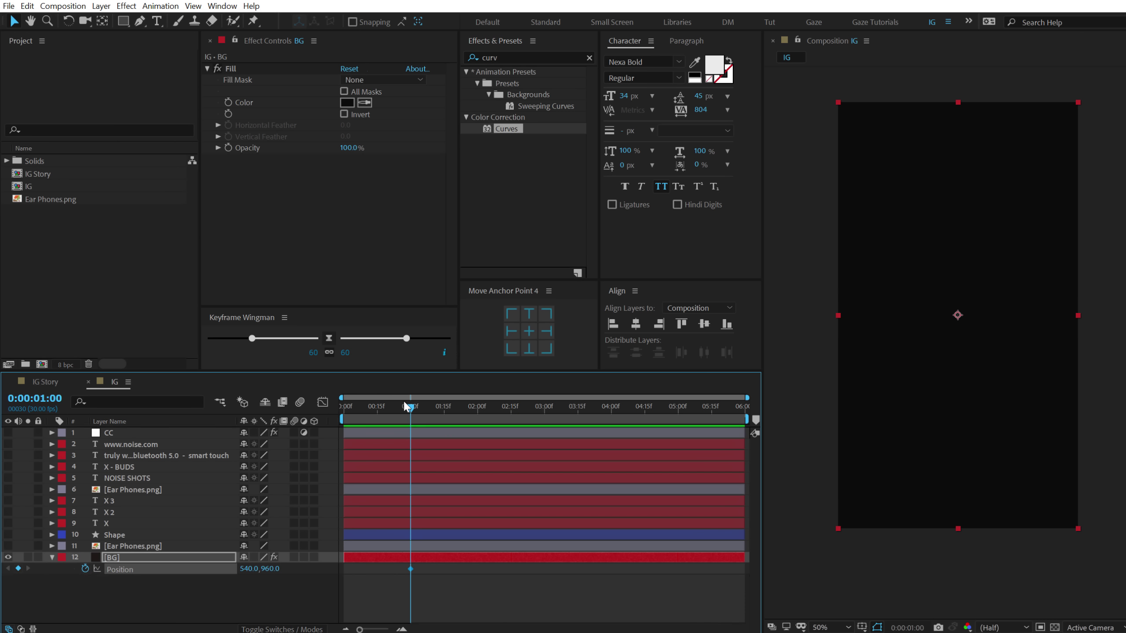
drag(411, 407, 344, 406)
drag(946, 142, 941, 574)
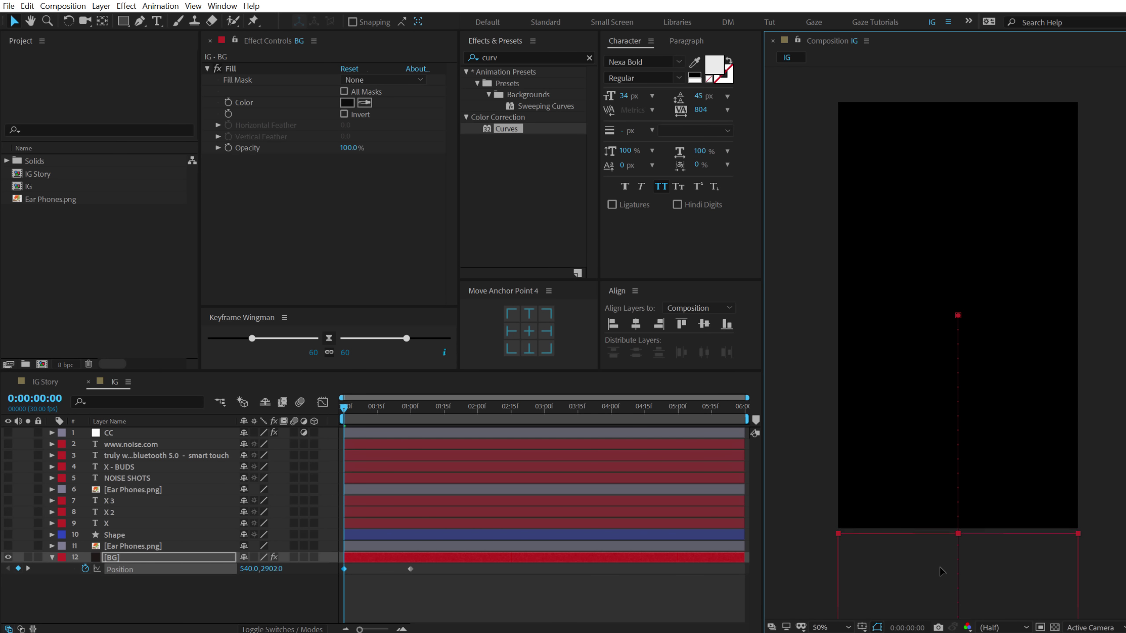
Show the upper Ear Phones.png layer and keyframe its position from 540, 2410 at 0 s to 540, 960 at 1 s
drag(401, 419, 410, 420)
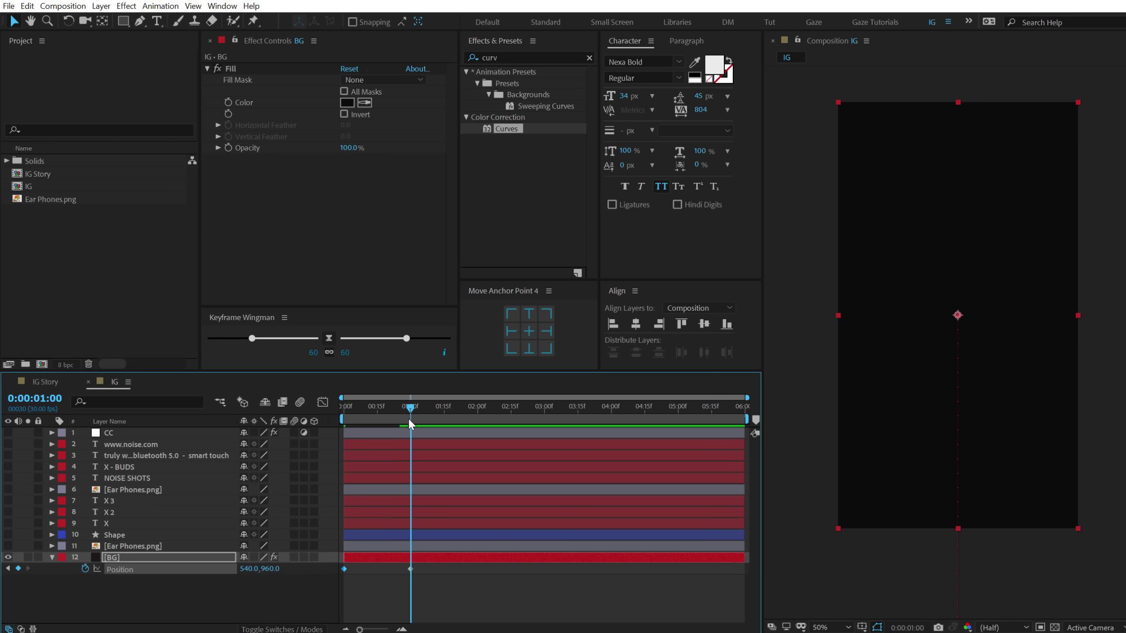
click(147, 489)
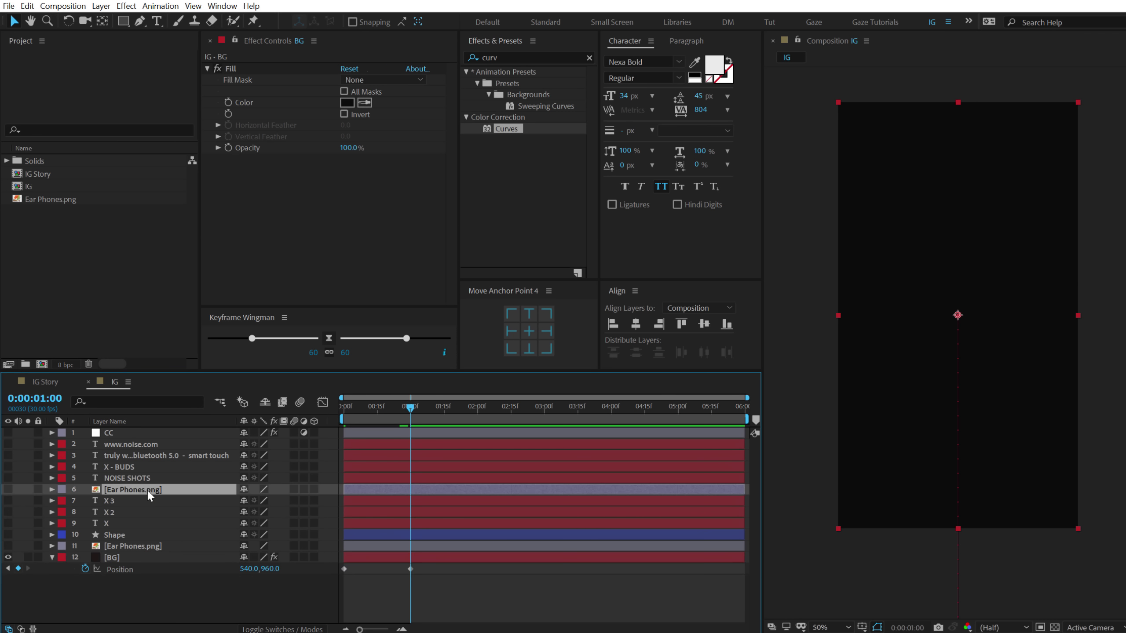
click(9, 489)
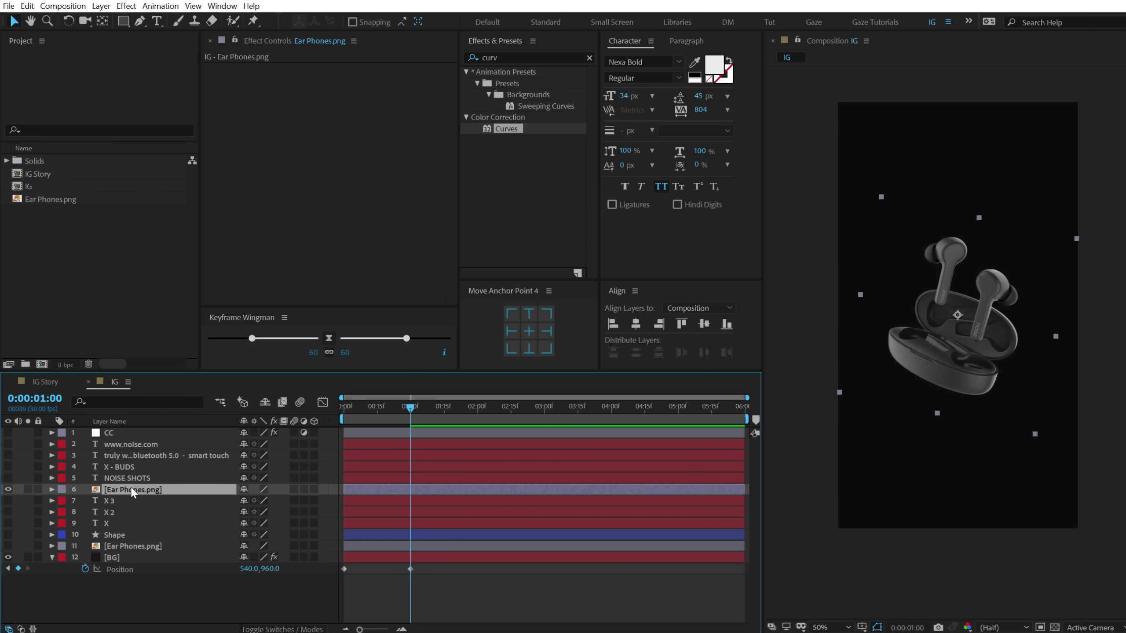
key(p)
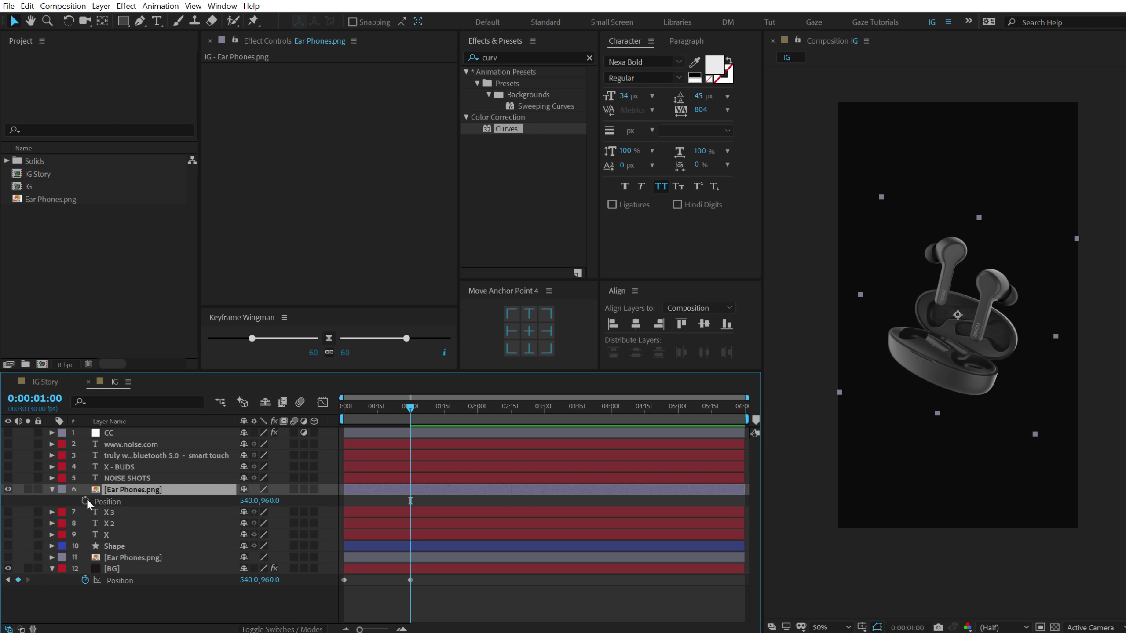
click(85, 501)
drag(406, 408, 225, 429)
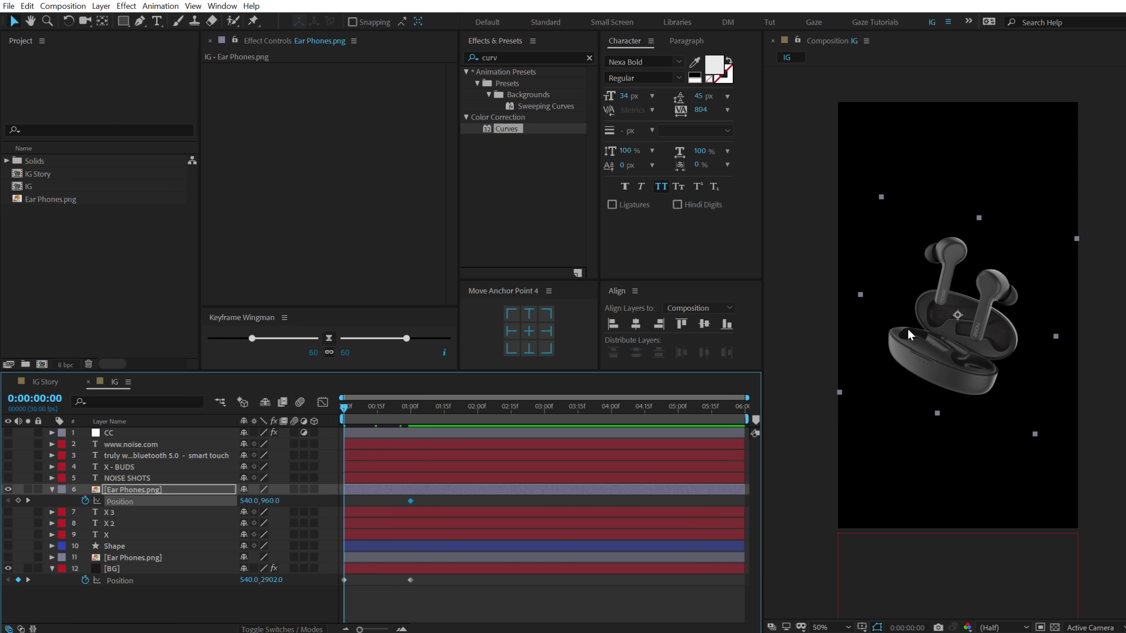
drag(908, 335, 926, 632)
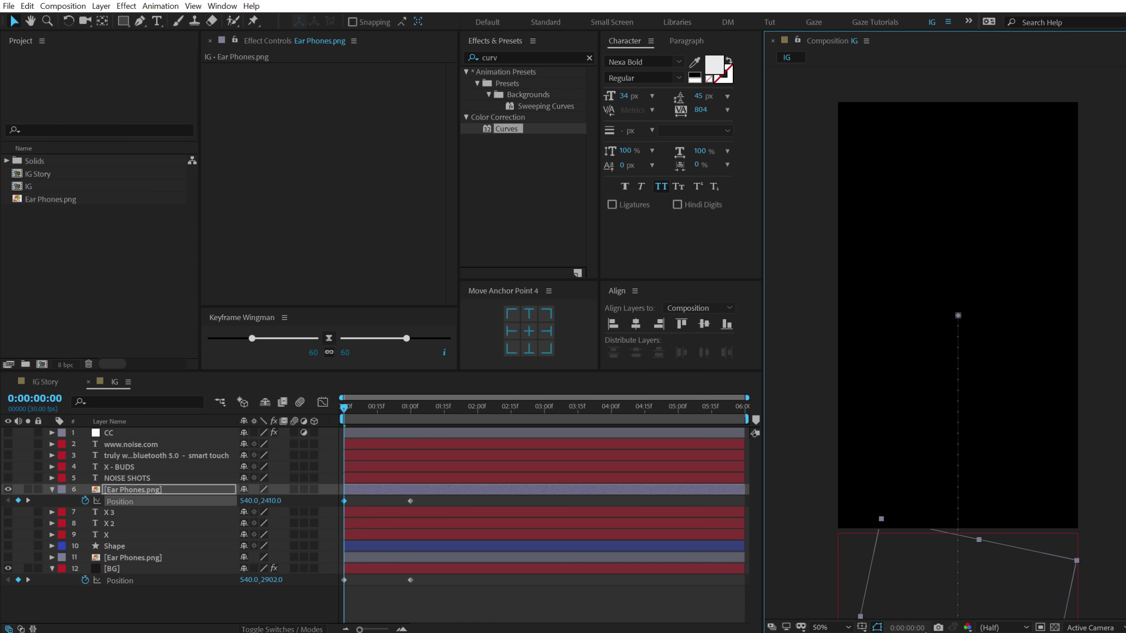
Easy-ease the Ear Phones and BG position keyframes and set their Keyframe Wingman influences to 100 and 30, unlinked
drag(425, 497, 336, 603)
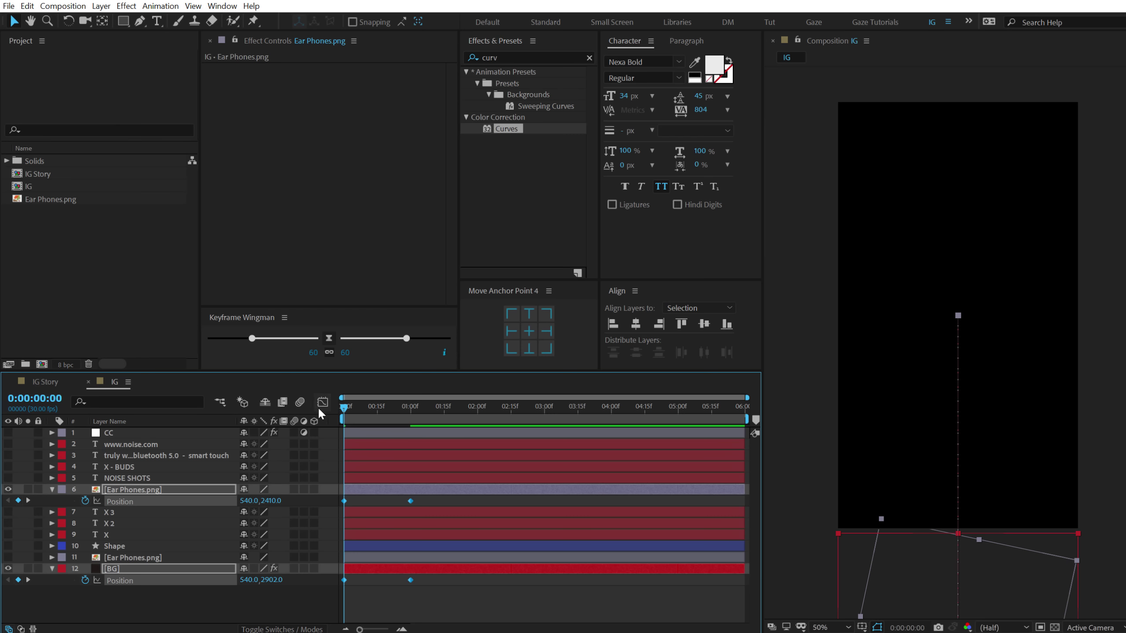
drag(436, 500, 338, 603)
key(F9)
click(322, 404)
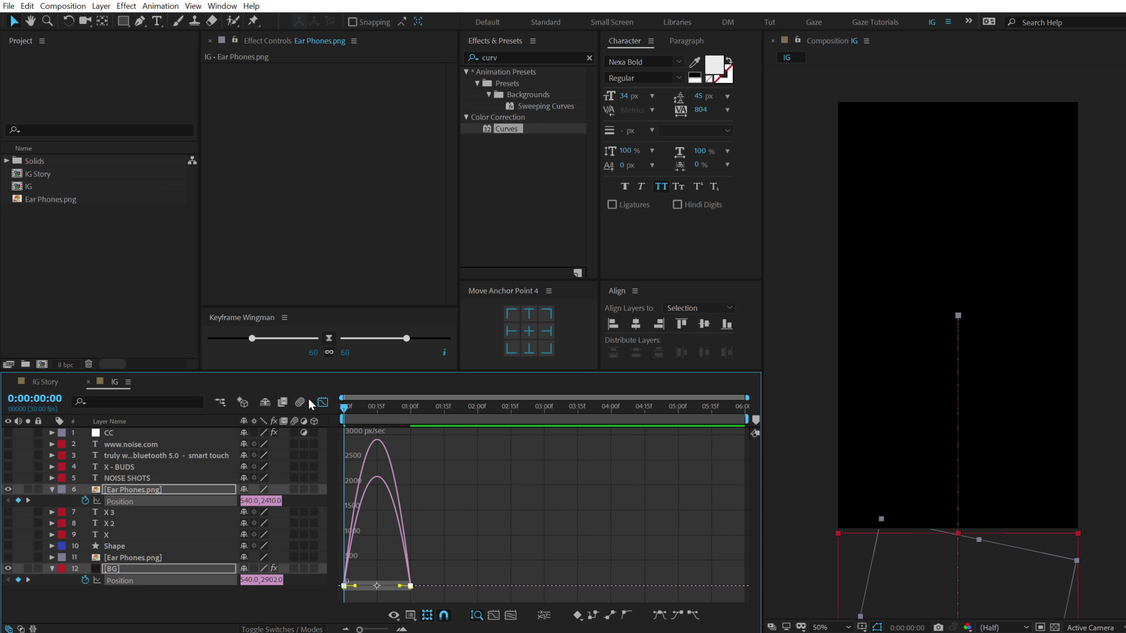
click(327, 352)
drag(257, 342, 190, 342)
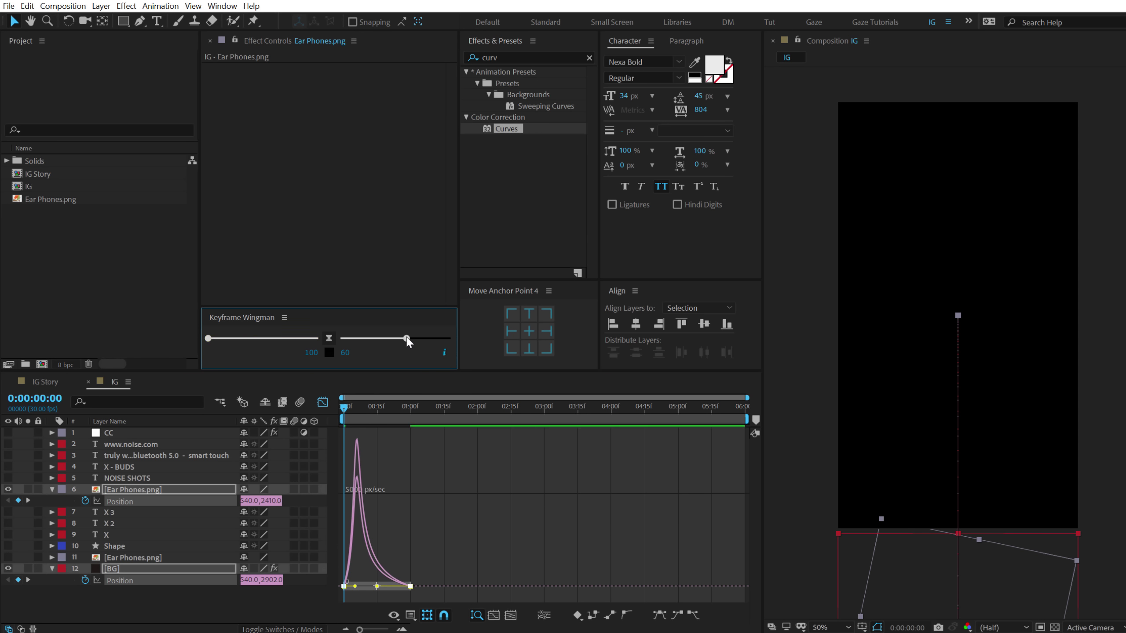
drag(406, 338, 374, 347)
Play back the eased entrance of the background and earphones, and return from the speed graph to the layer bars
key(space)
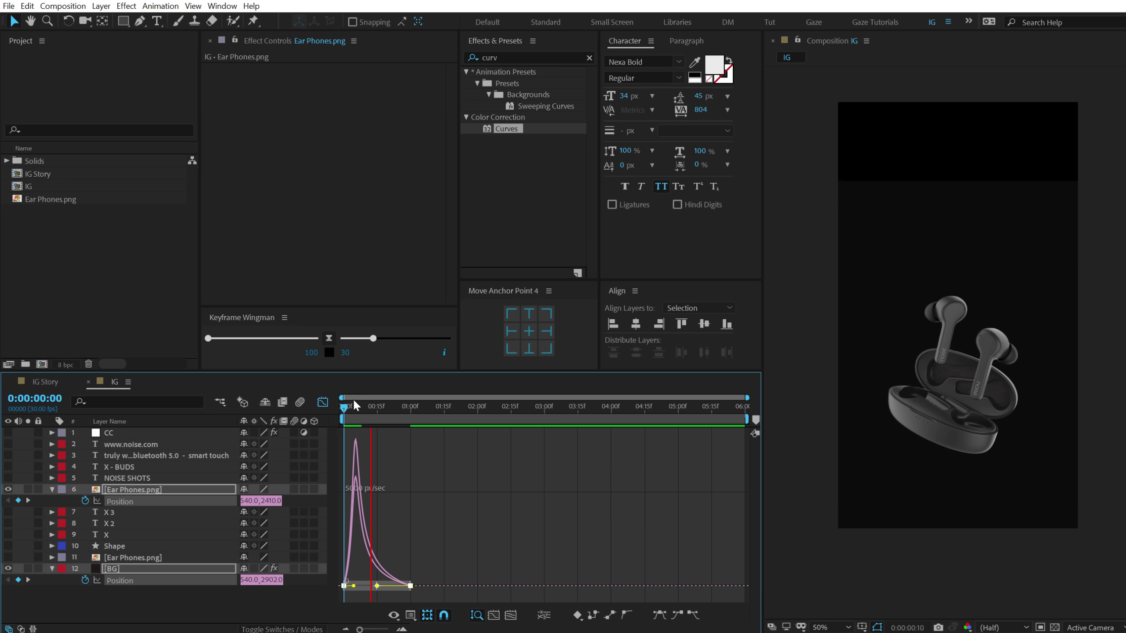
click(355, 407)
key(space)
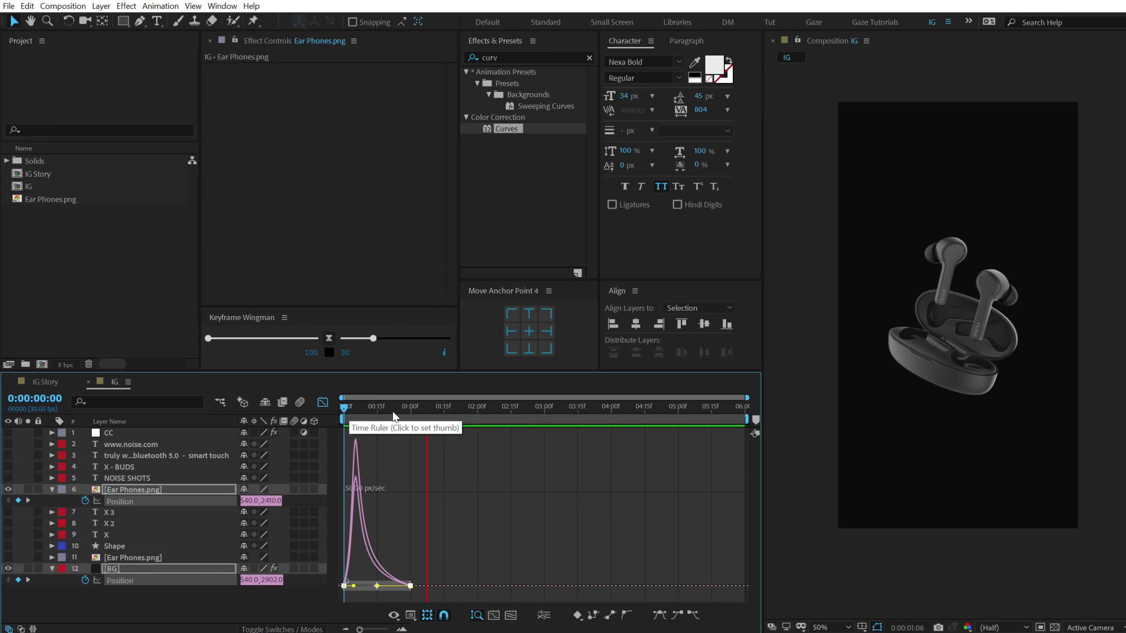
key(space)
key(space)
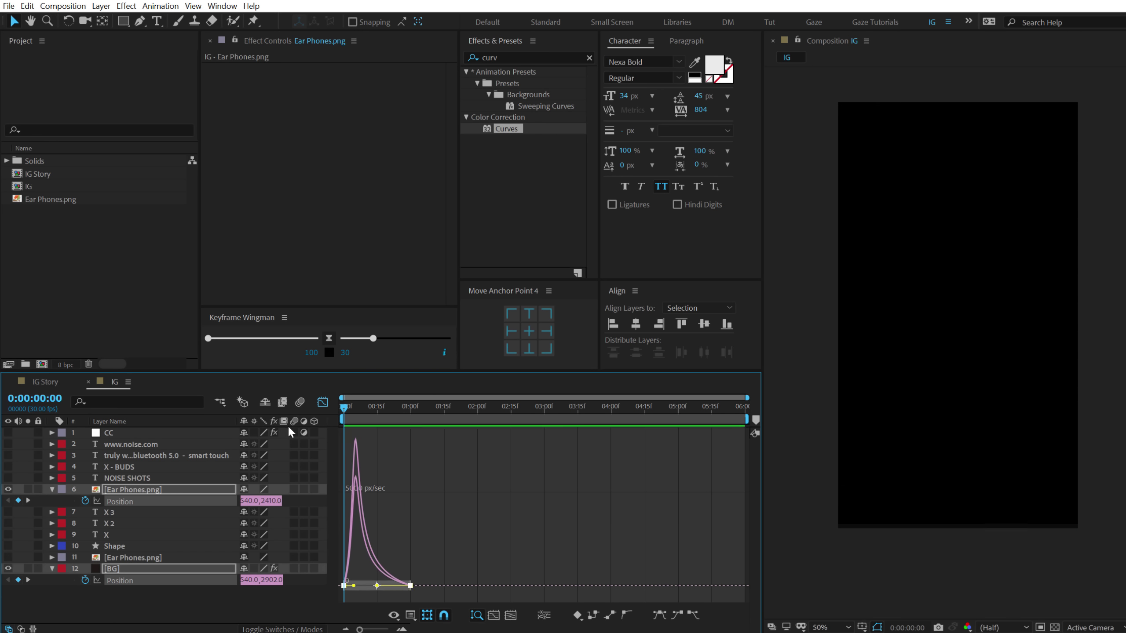
key(space)
click(322, 403)
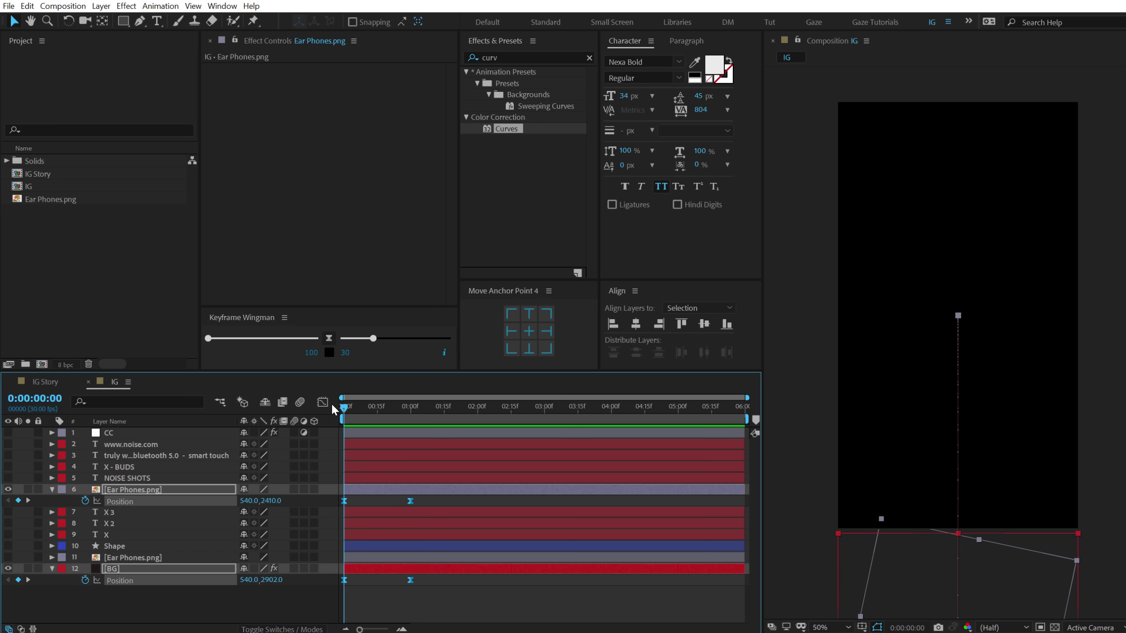
click(480, 601)
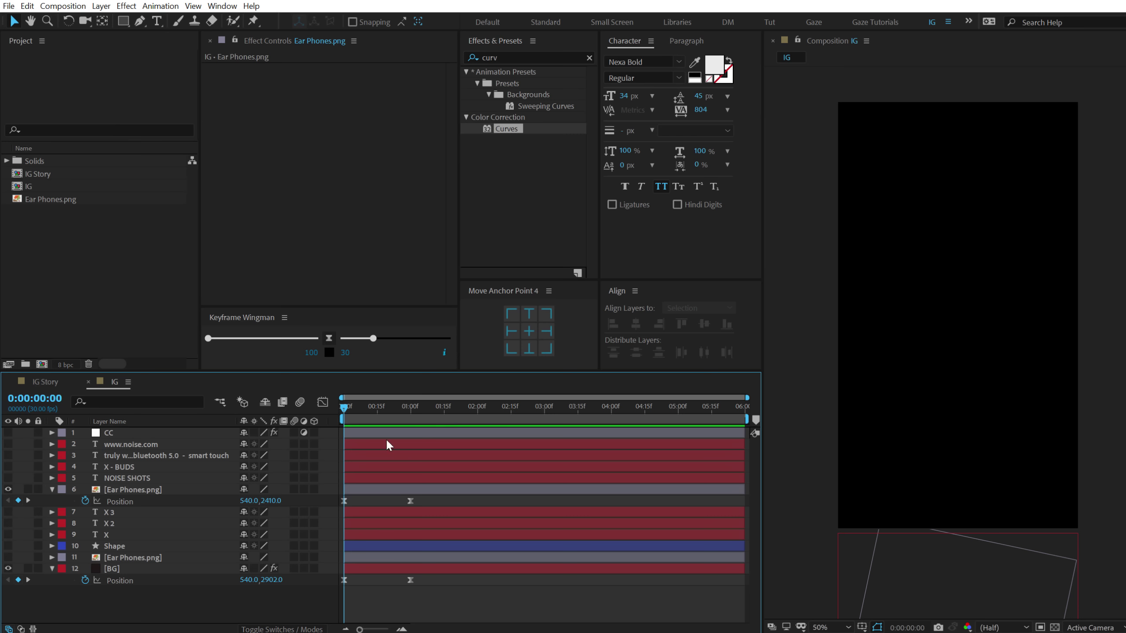
Keyframe the upper Ear Phones.png layer's scale from 60% at the start to 75% at 0:00:05:29 and preview it
click(118, 487)
key(s)
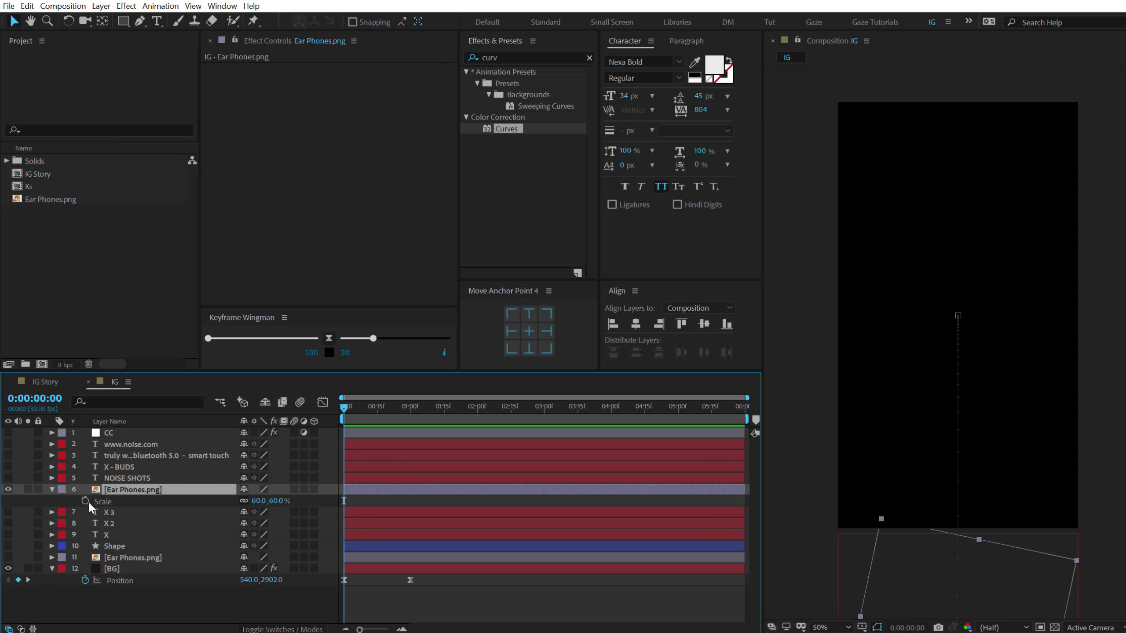
click(85, 500)
drag(466, 405, 743, 407)
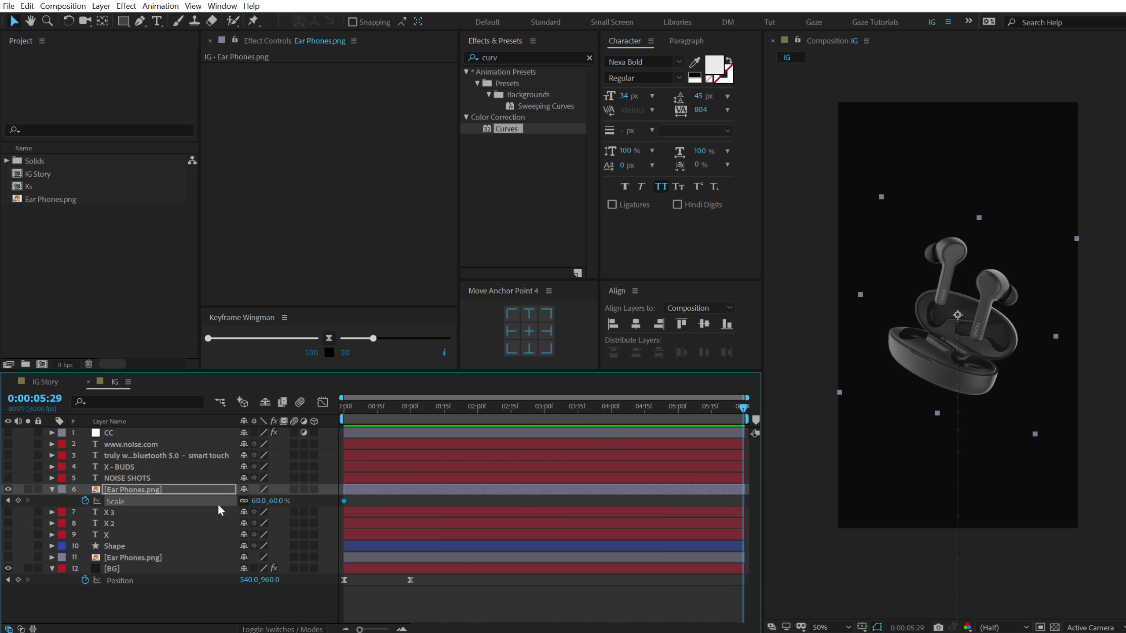
click(284, 507)
text(75)
key(Return)
key(Home)
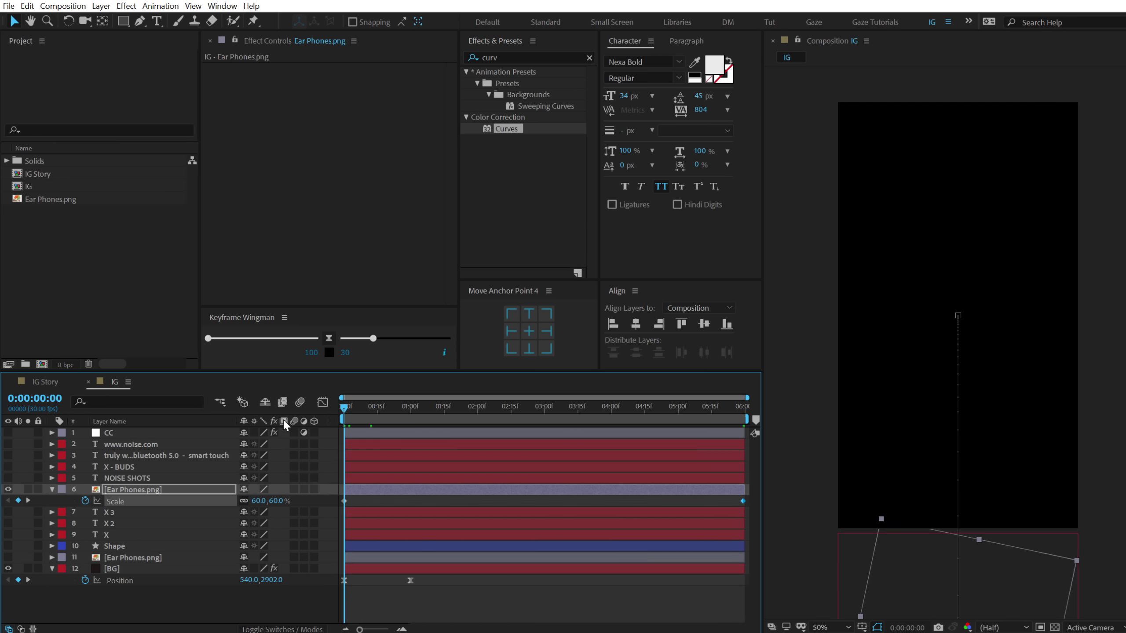
key(space)
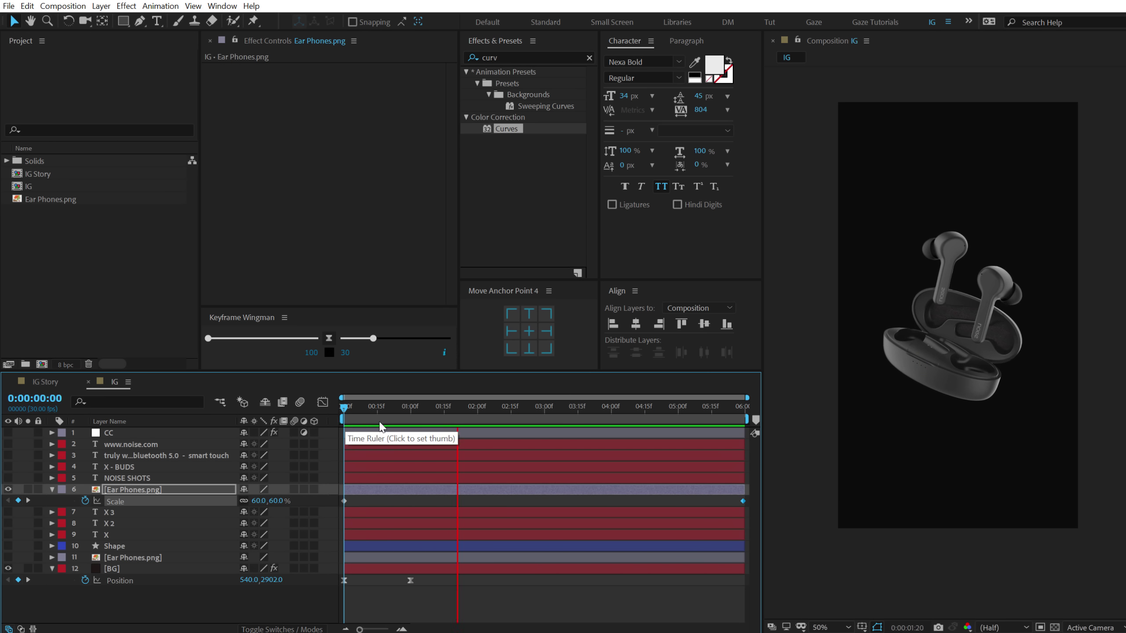
Reduce the upper Ear Phones.png layer's ending scale keyframe to 70% and preview the slow zoom
drag(537, 411, 727, 410)
key(End)
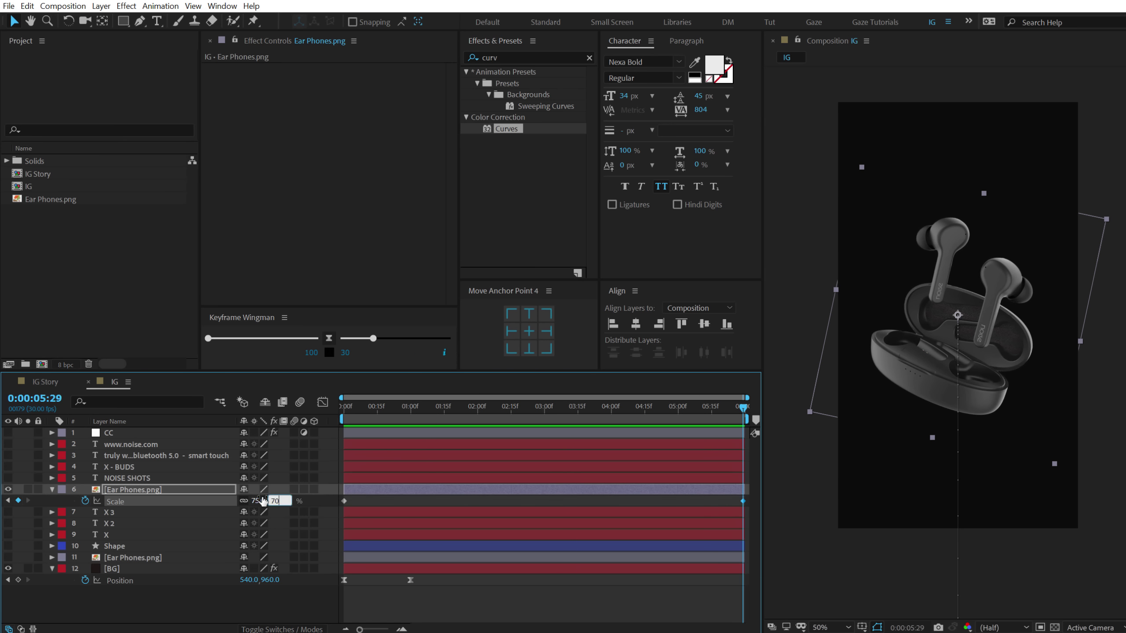
key(Return)
key(space)
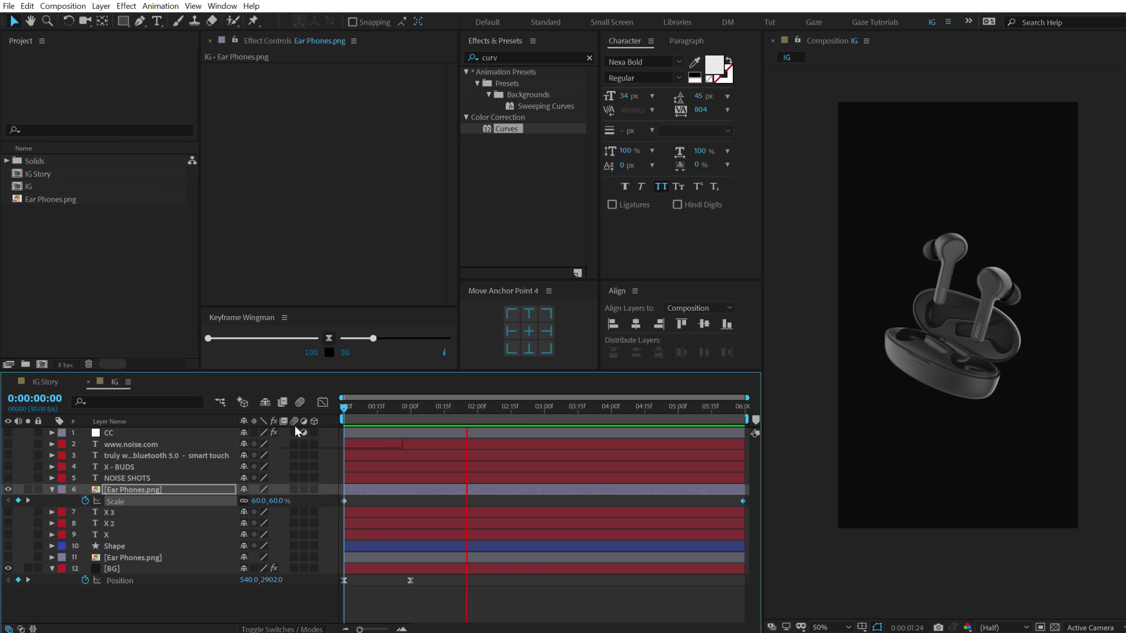
click(488, 411)
click(487, 412)
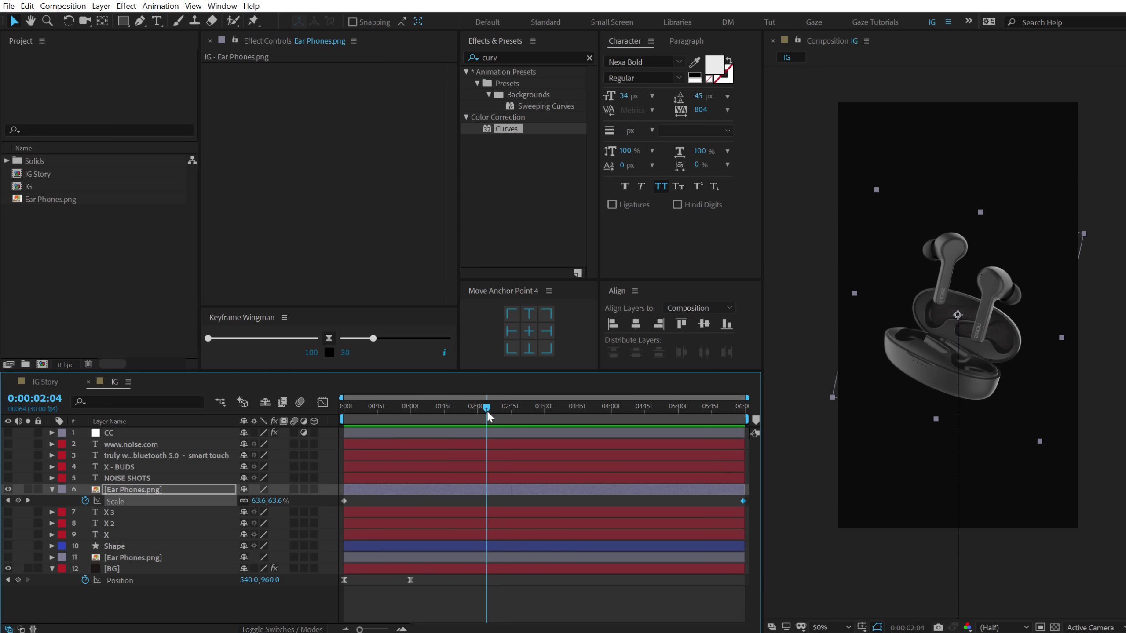
Collapse the upper Ear Phones.png and BG layers and make the lower, faint Ear Phones.png layer visible
click(51, 490)
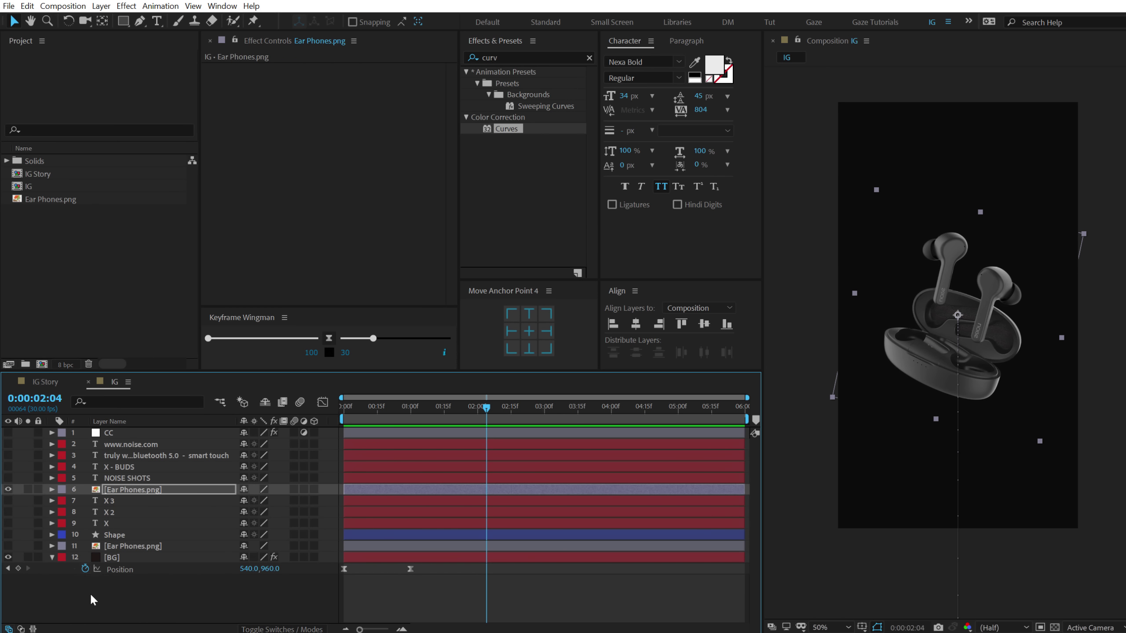
click(90, 593)
click(52, 557)
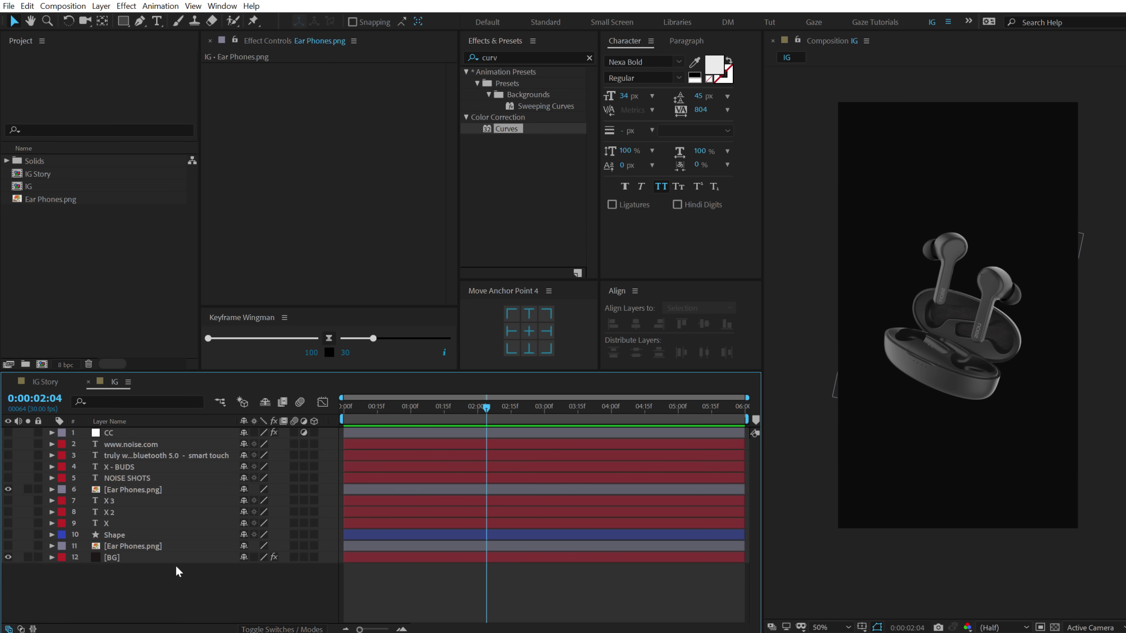
click(8, 558)
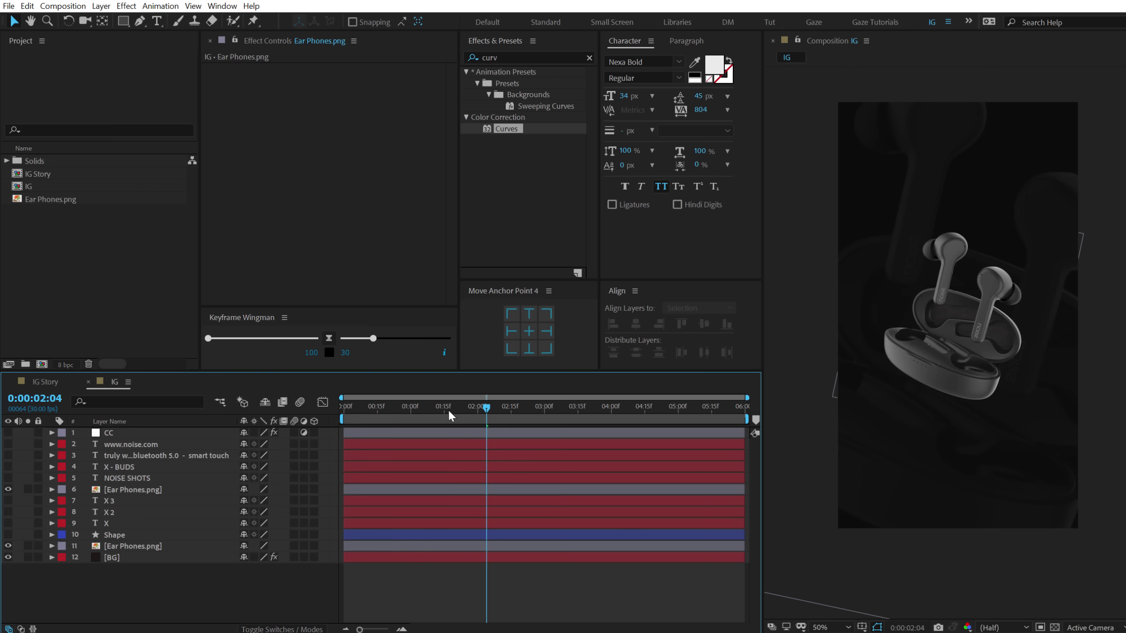
Add an opacity keyframe of 0% at 1 s on the lower Ear Phones.png layer
drag(450, 414, 410, 412)
click(123, 546)
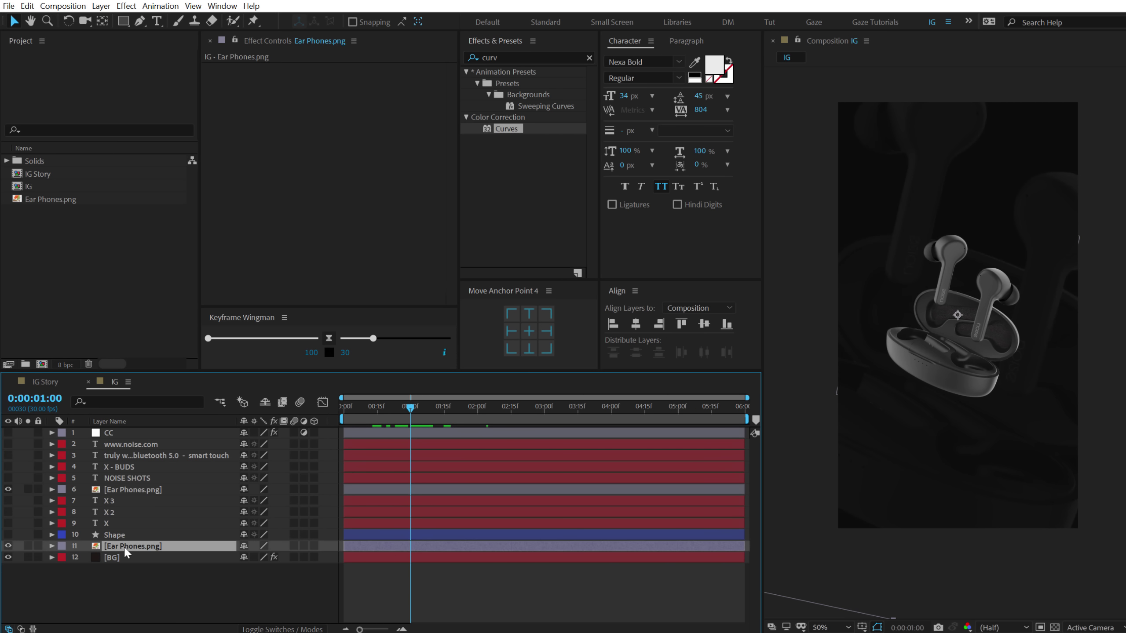
key(t)
click(86, 558)
key(Return)
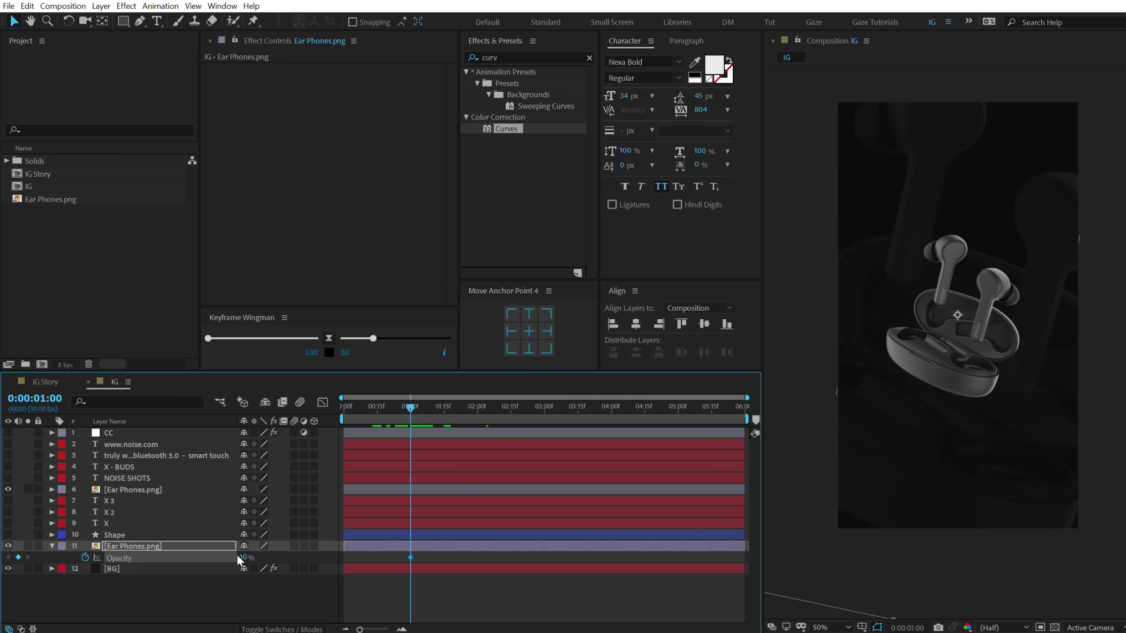
drag(243, 558, 179, 555)
Set the lower Ear Phones.png layer's opacity to 10% at 2 s and preview the fade-in
key(space)
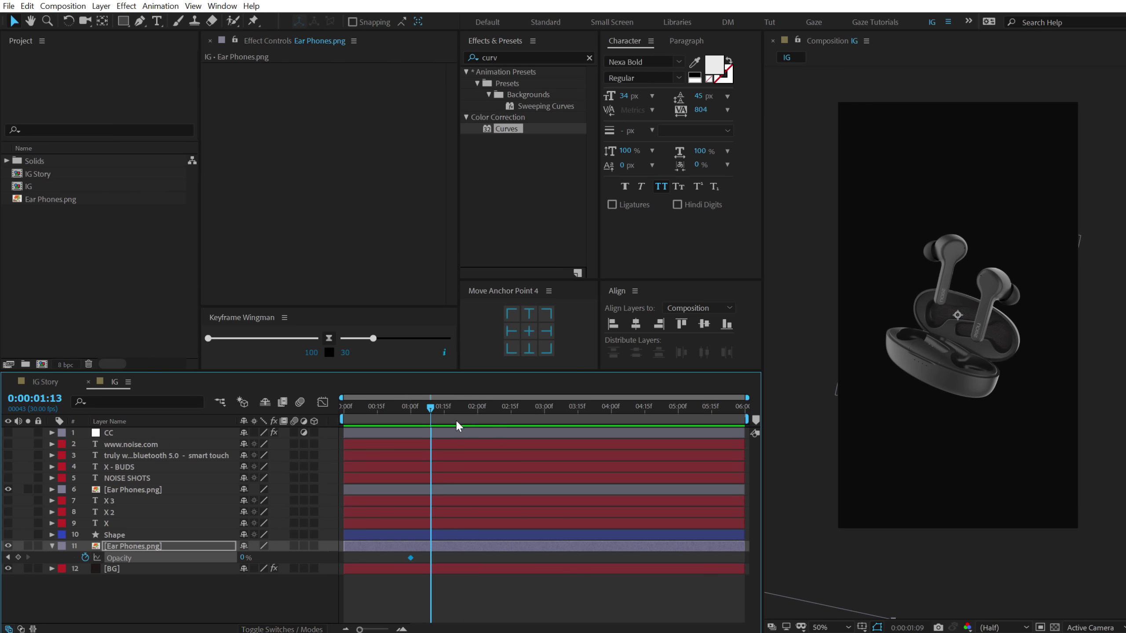
key(space)
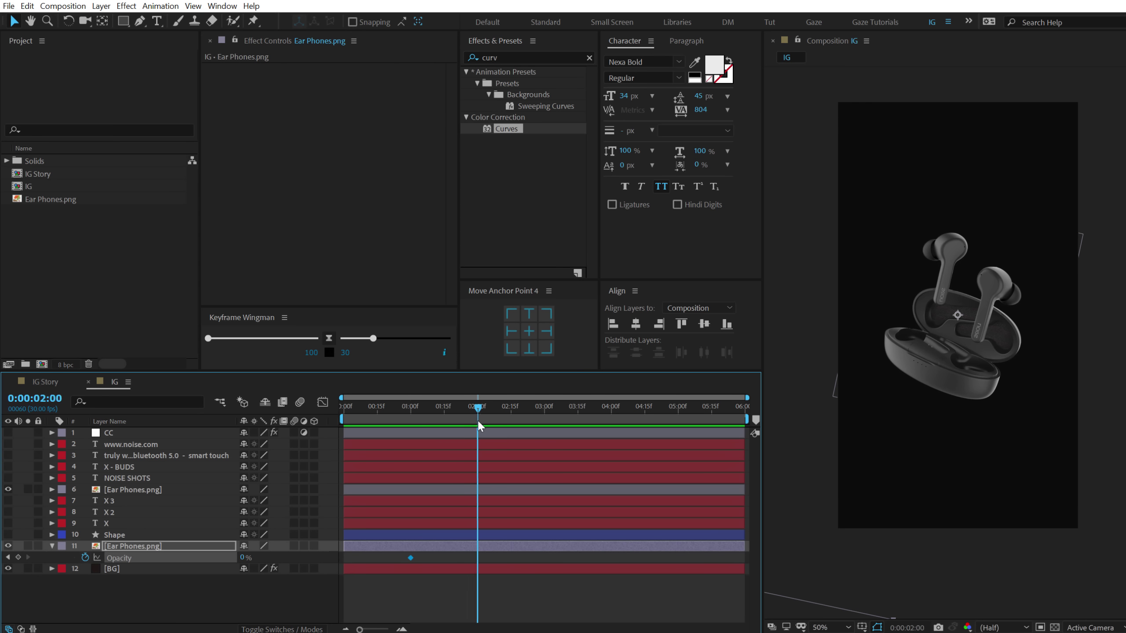
click(243, 558)
text(10)
key(Return)
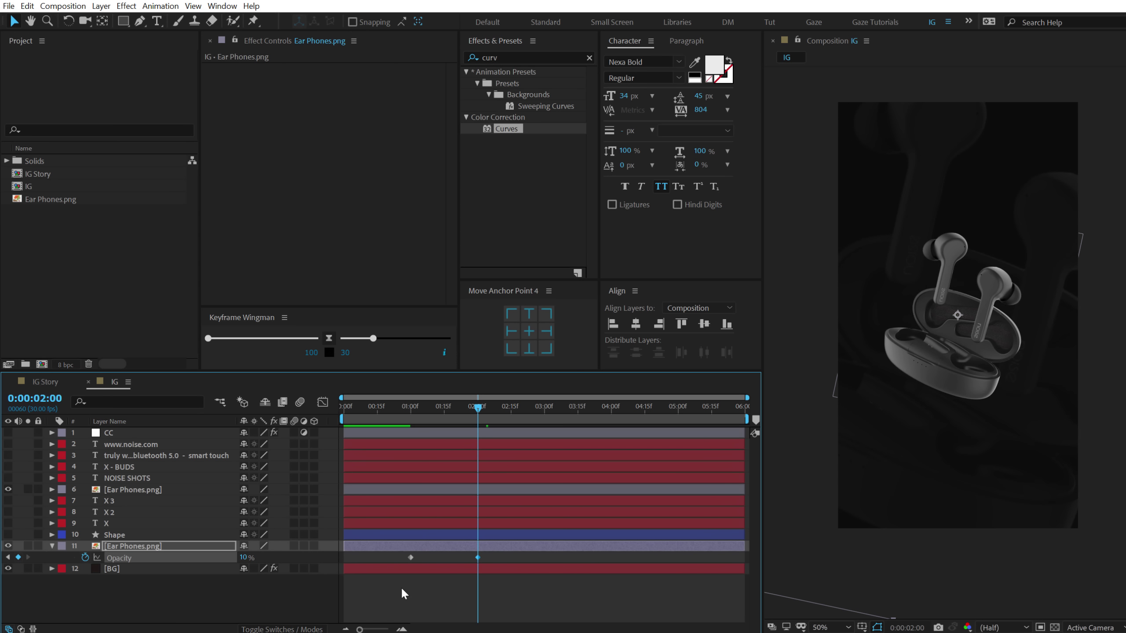
click(392, 586)
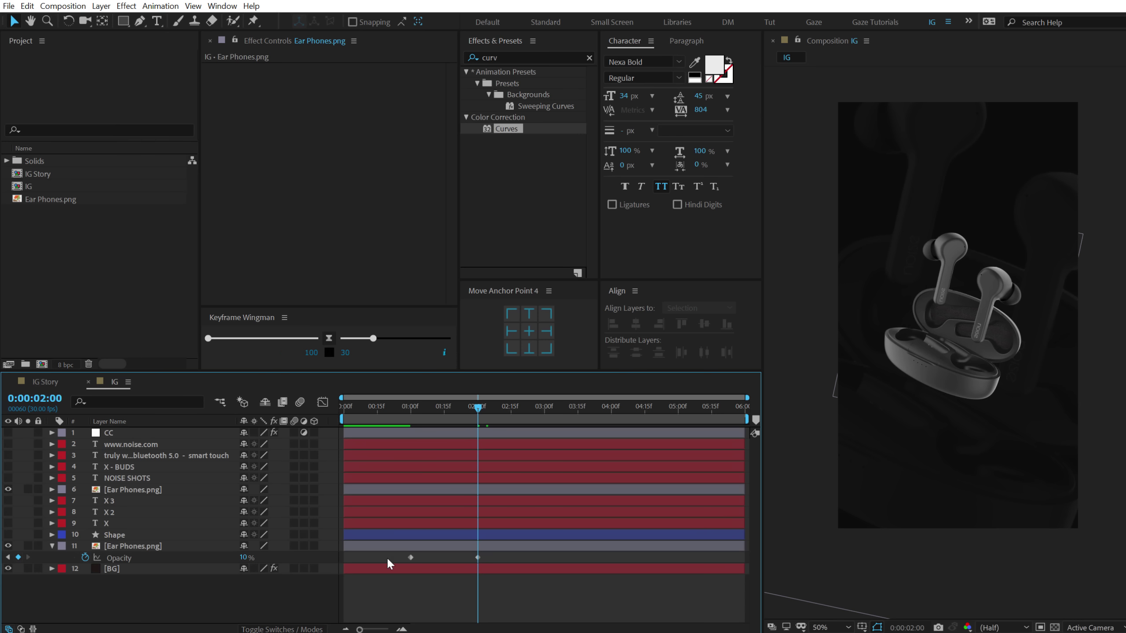
click(409, 412)
key(space)
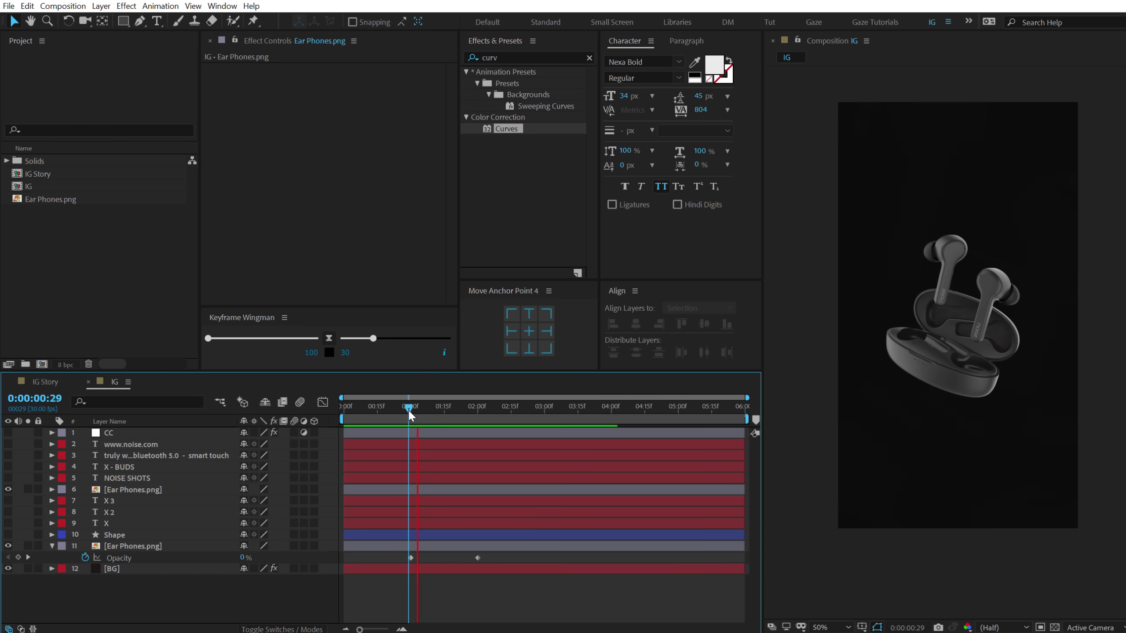
Review the lower Ear Phones.png layer's fade-in, switch the project to 16 bits per channel and collapse that layer
drag(408, 410, 448, 408)
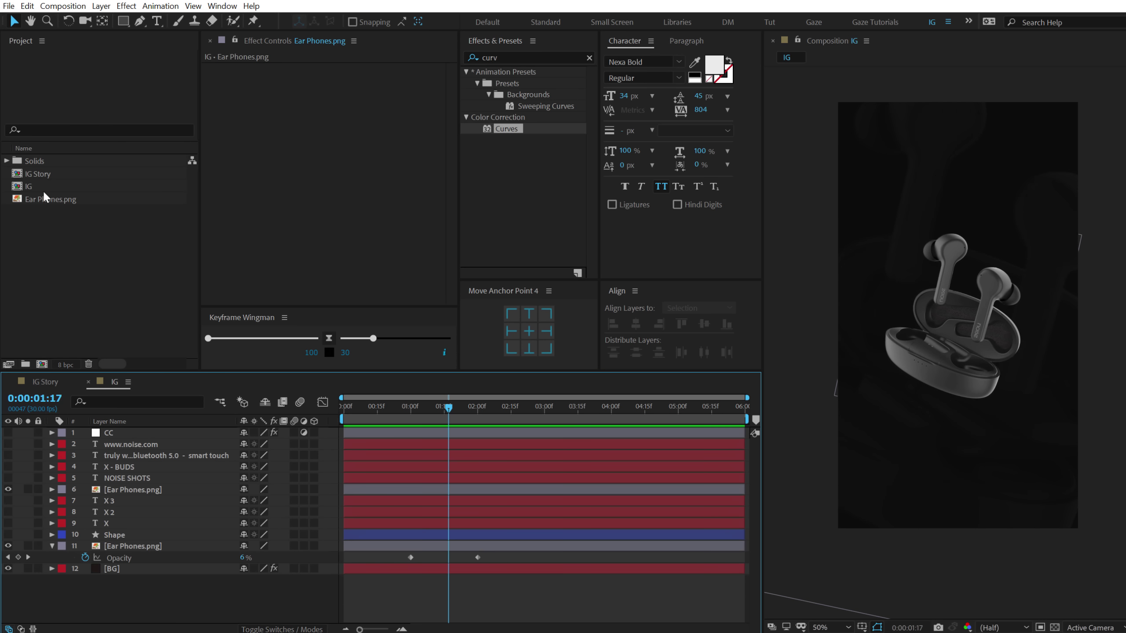
alt+click(67, 365)
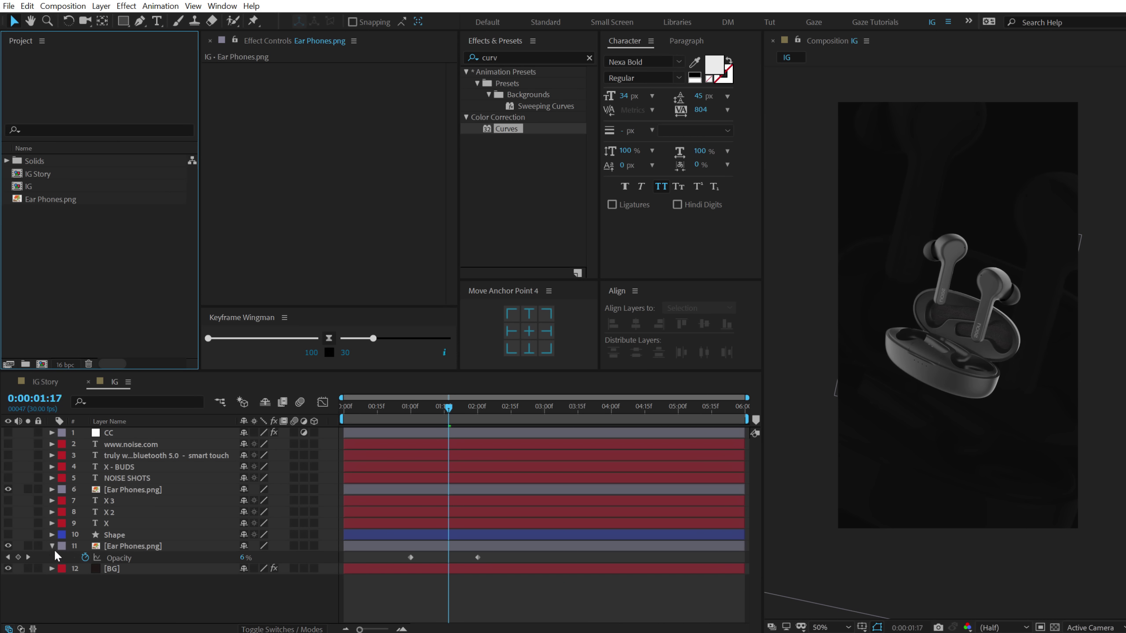
click(52, 548)
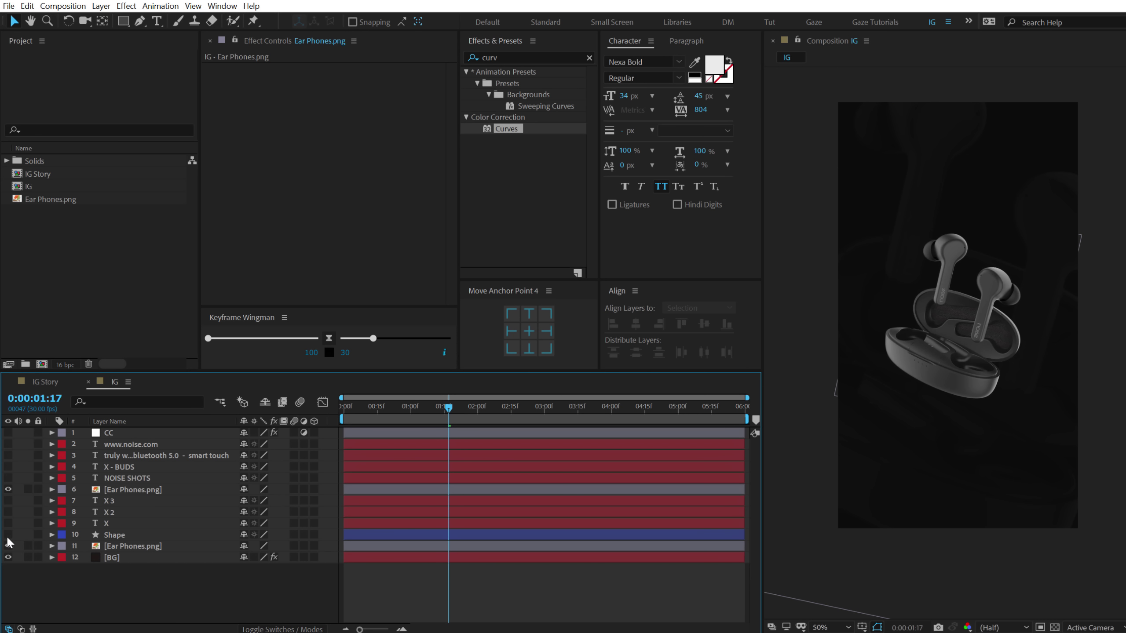
Make the Shape layer visible and add a position keyframe on it at 2 s
drag(8, 536, 8, 545)
drag(450, 413, 477, 426)
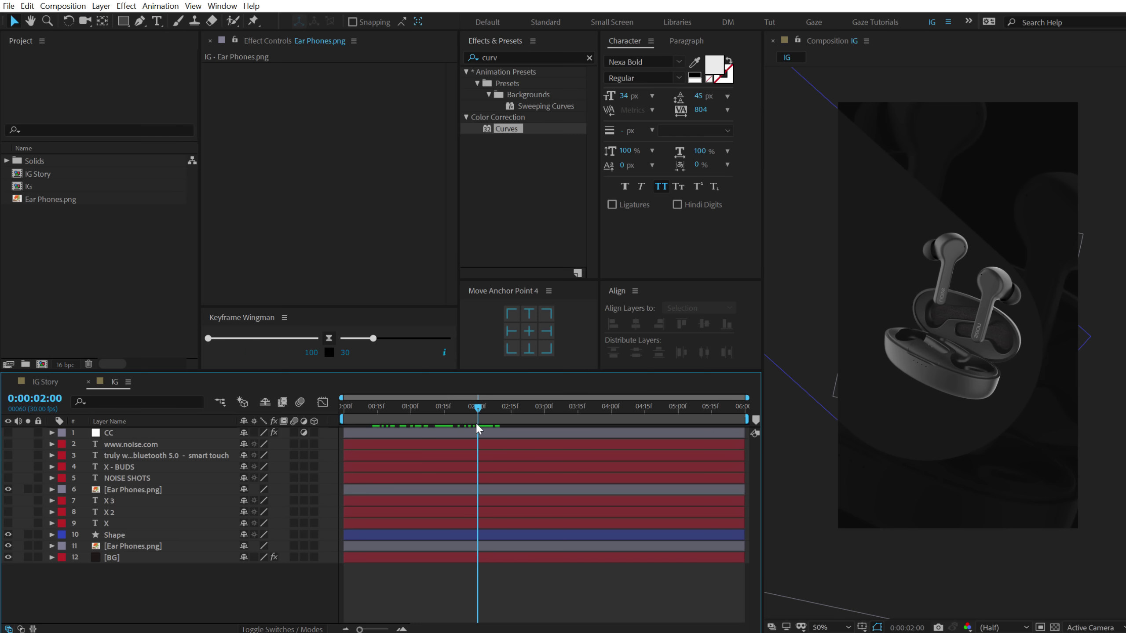
click(116, 535)
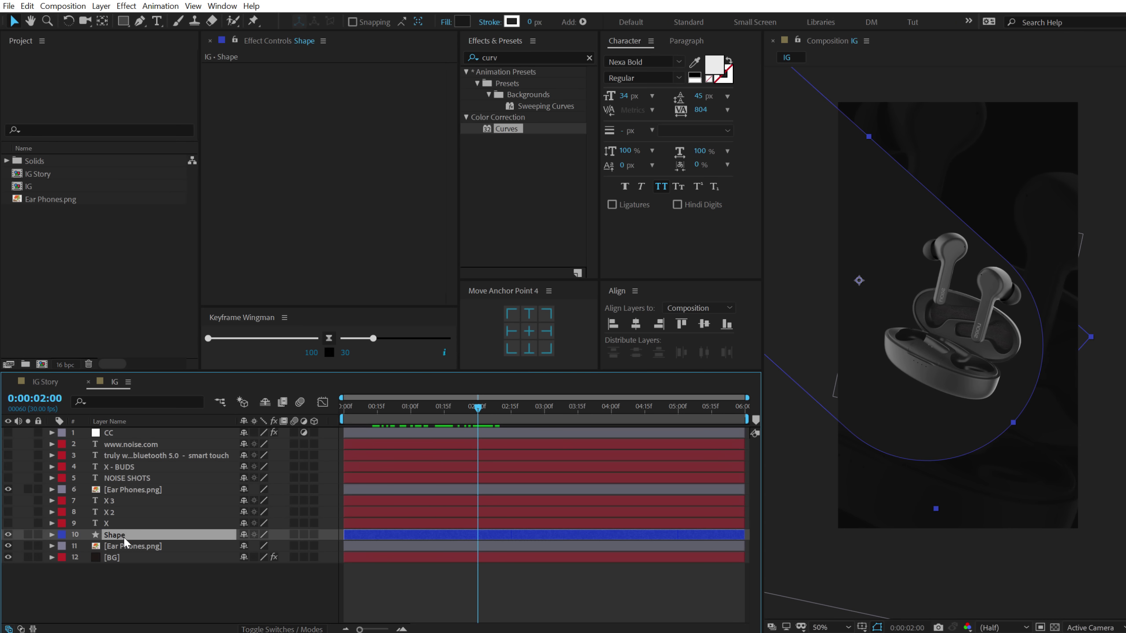
key(alt+shift+p)
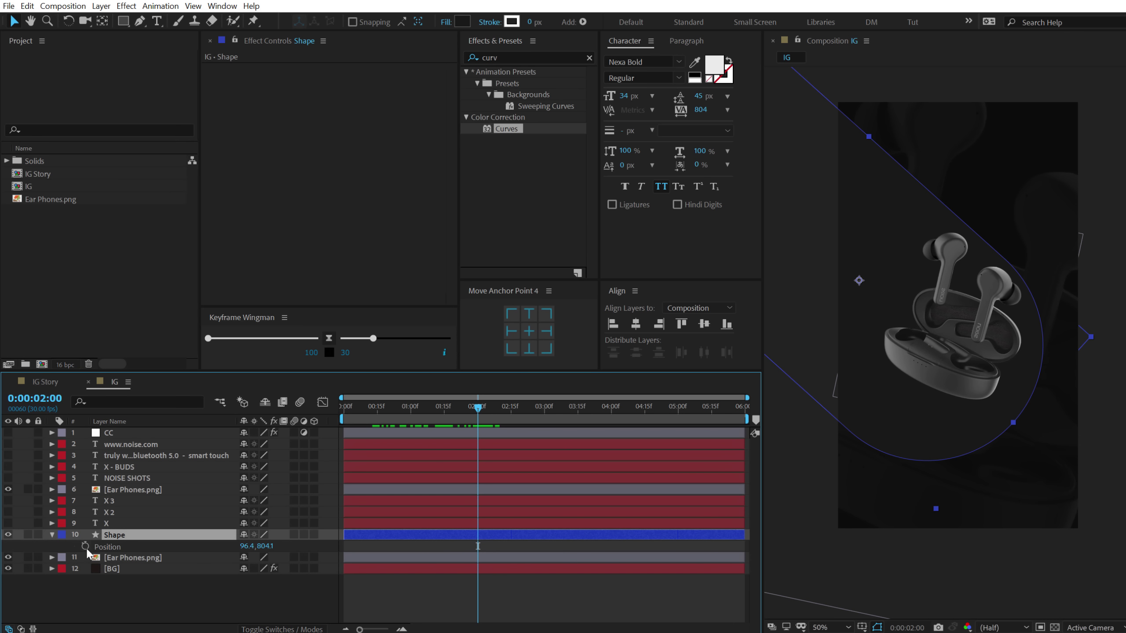
At 1 s, move the shape diagonally off the canvas past its upper-left corner, to position about -881.6, -97.9
drag(478, 415, 410, 412)
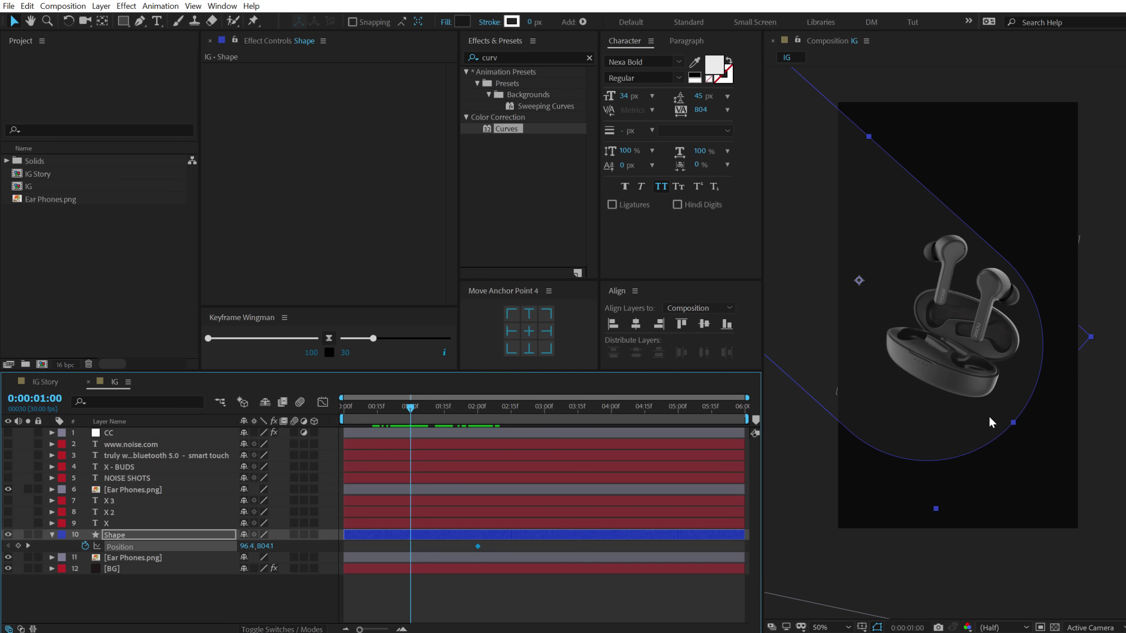
drag(992, 423, 772, 220)
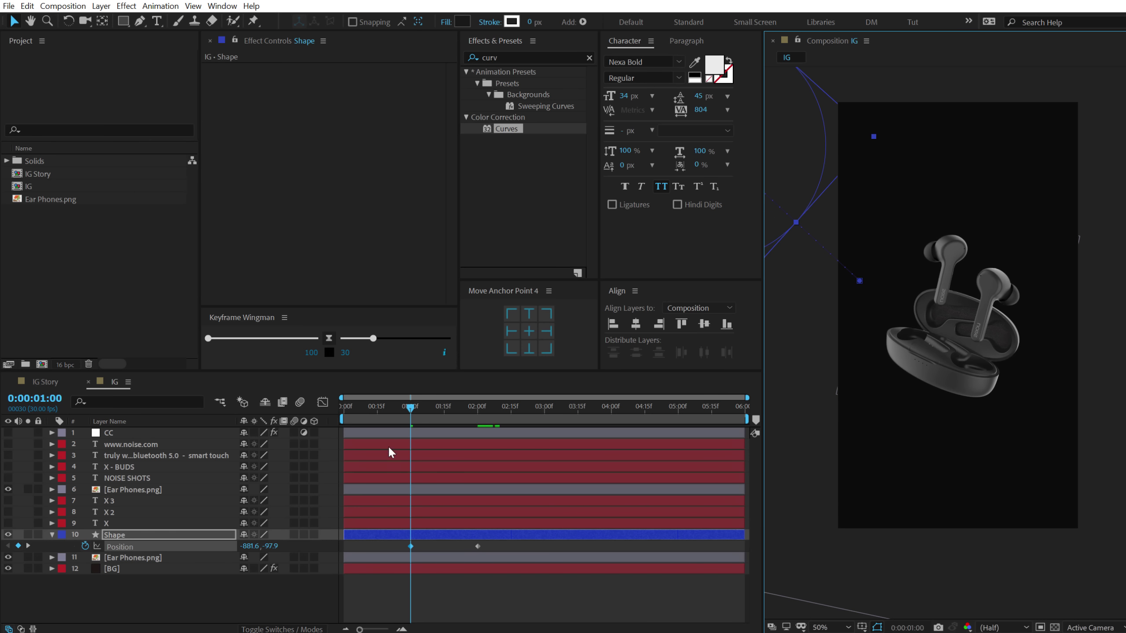
drag(418, 410, 510, 412)
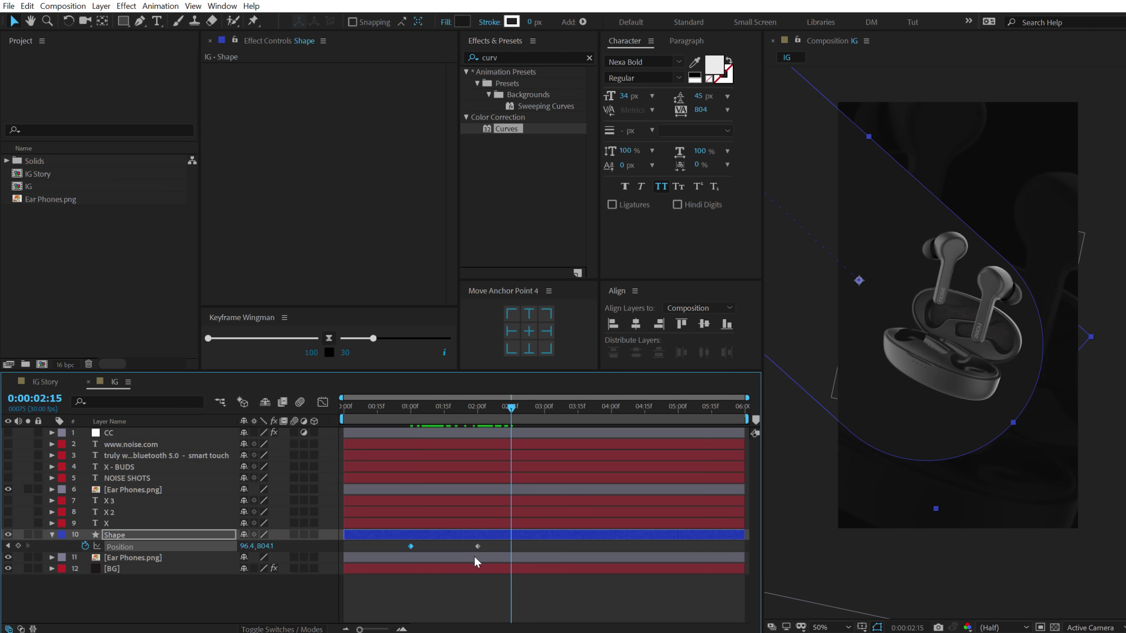
Ease both Shape position keyframes with Keyframe Wingman at 100 and 30, and preview the slide-in
drag(487, 542, 392, 547)
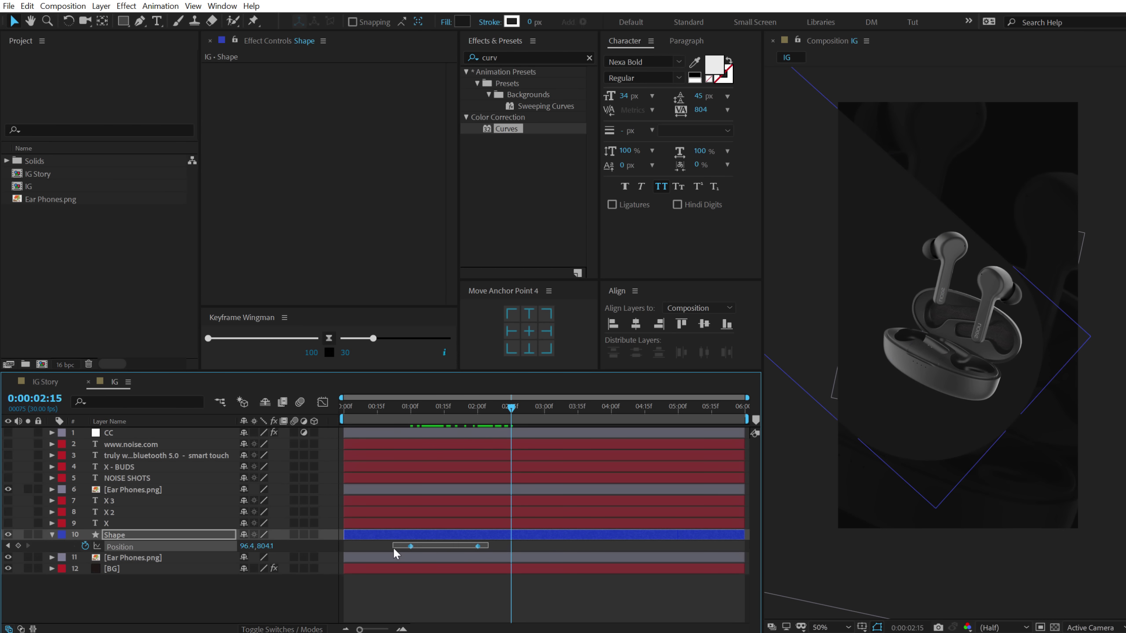
click(329, 338)
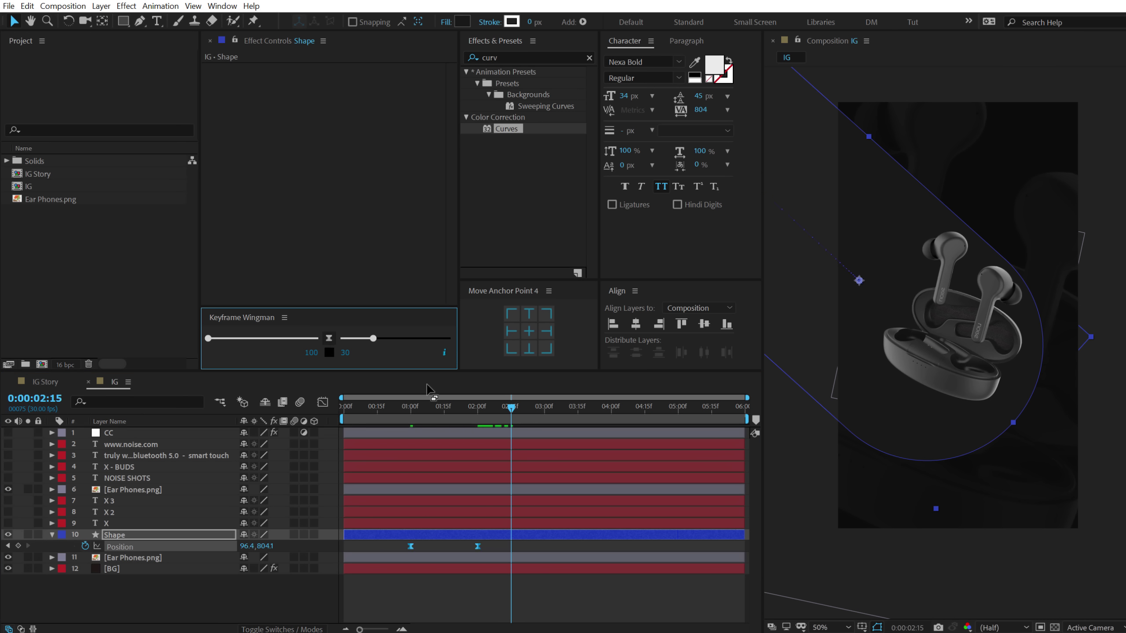
click(406, 414)
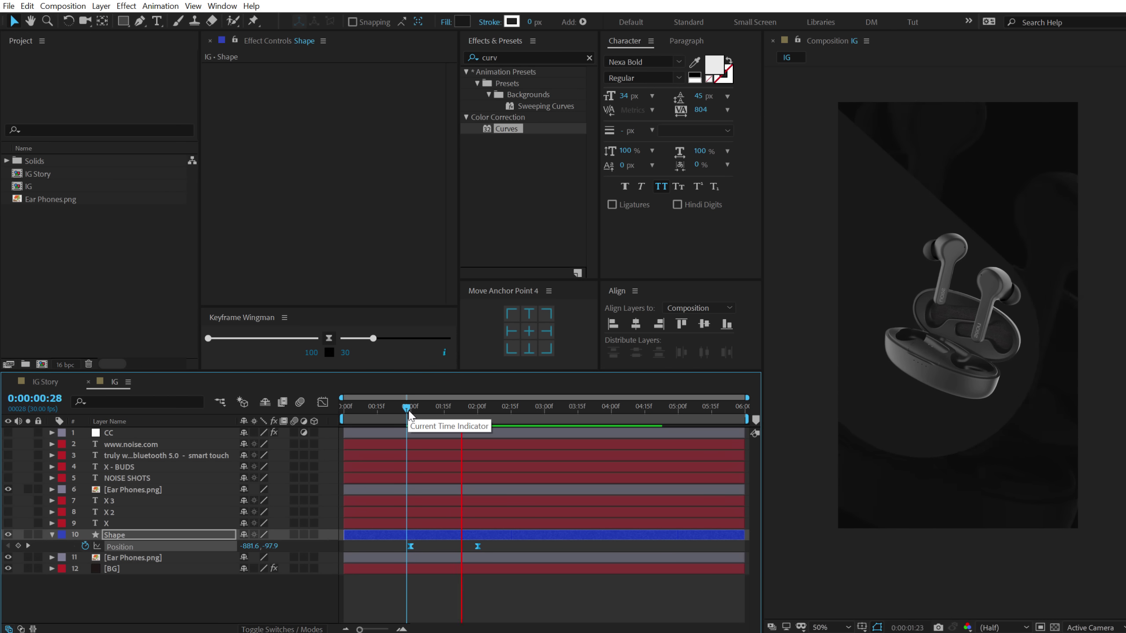
key(space)
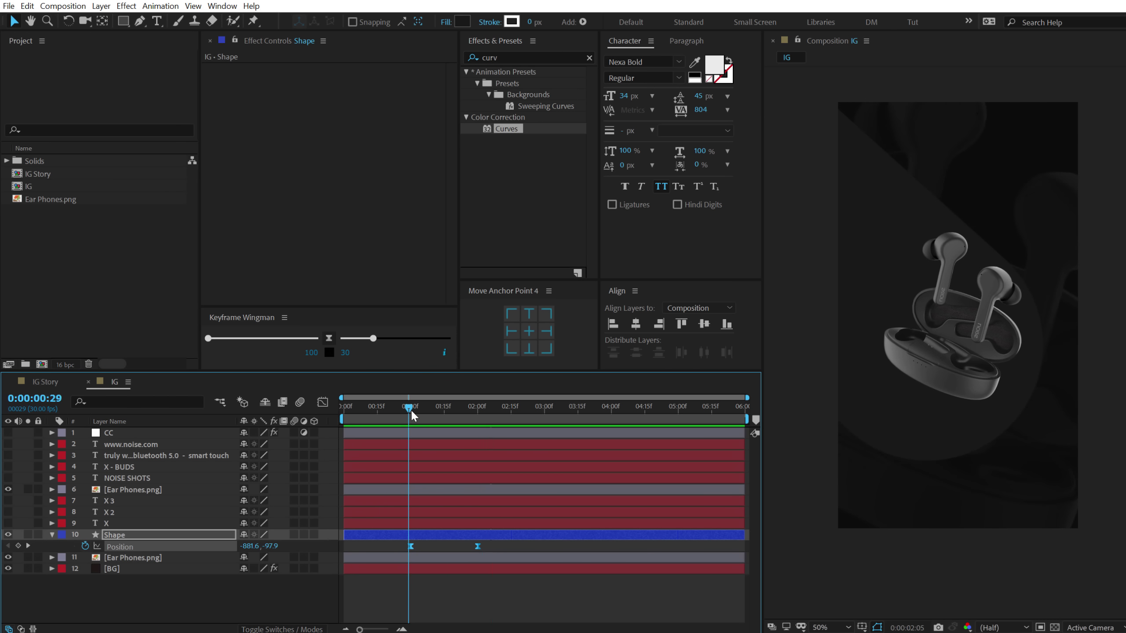
key(space)
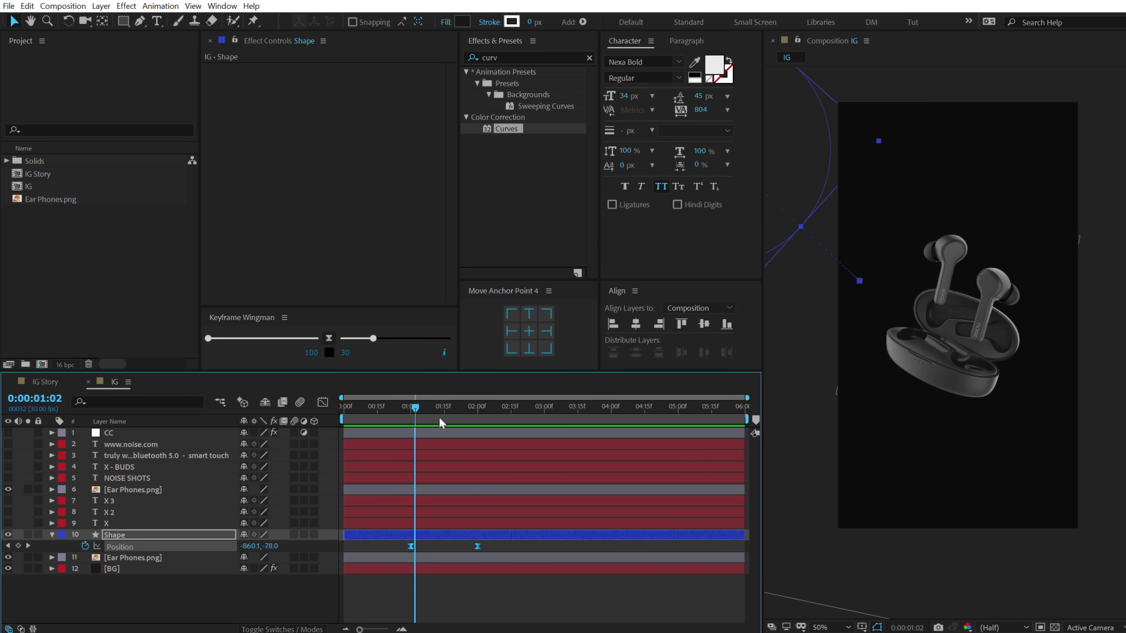
mouse_move(494, 425)
mouse_down()
mouse_move(516, 425)
mouse_move(497, 425)
mouse_up()
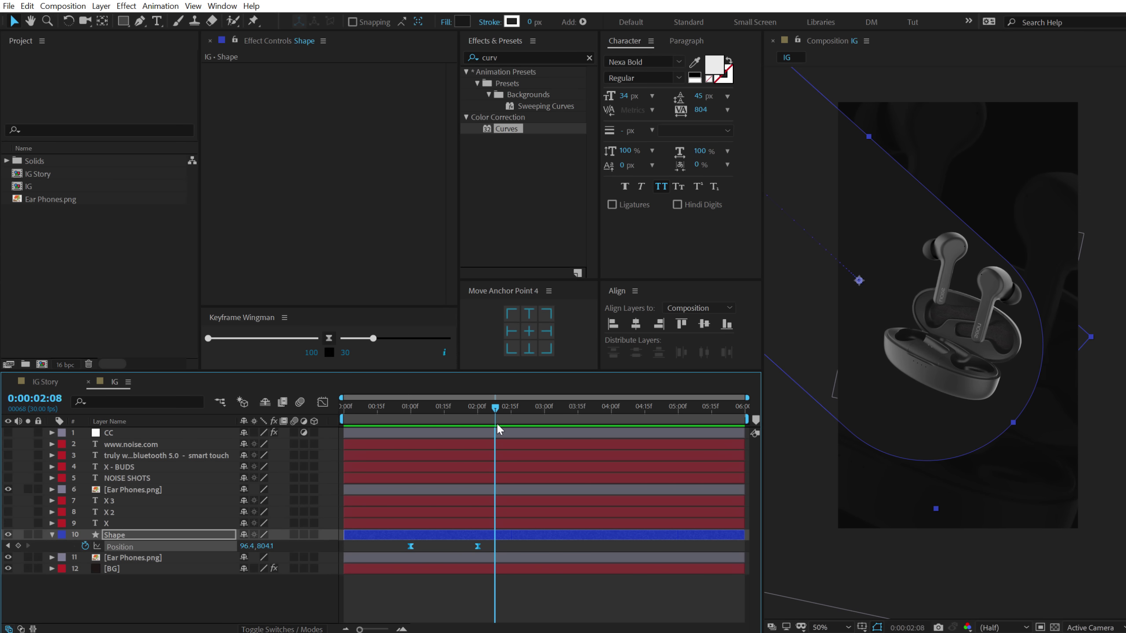
Collapse the Shape layer, make the CC adjustment layer visible and preview the composition from the start
click(52, 535)
click(8, 432)
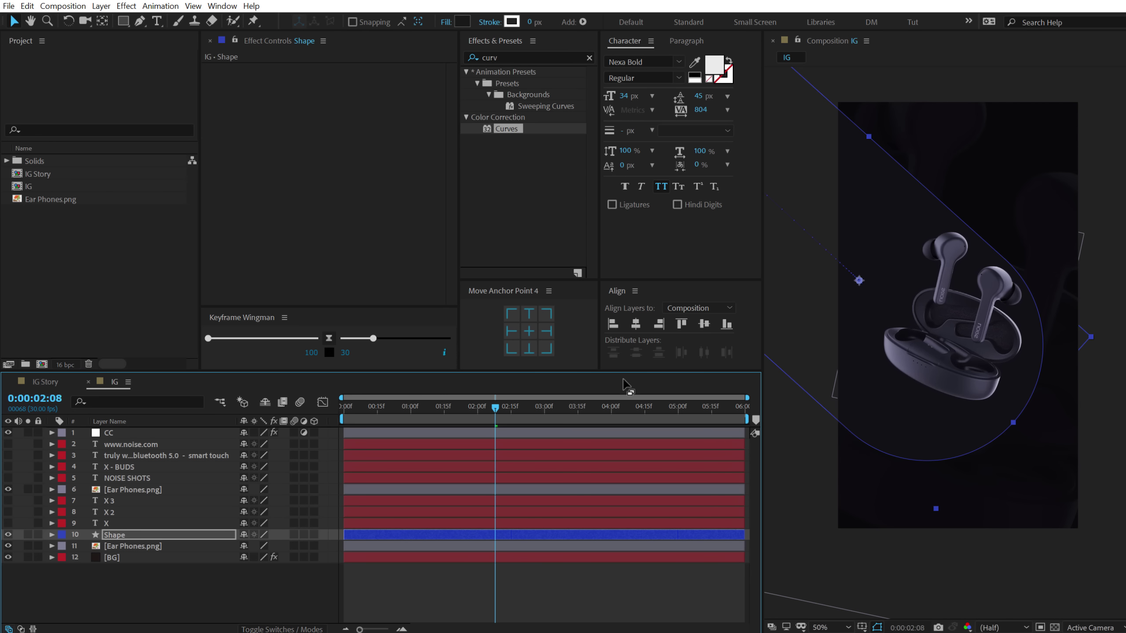
click(470, 596)
key(Home)
key(space)
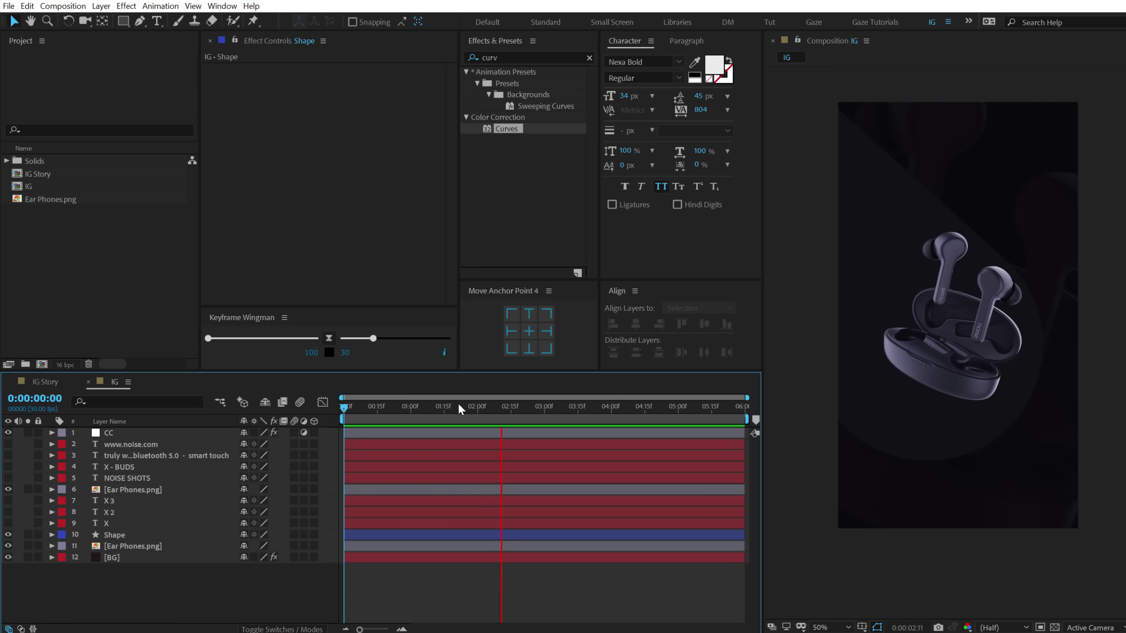
Make the X, X 2 and X 3 layers visible and add position keyframes on all three at 2 s
click(488, 406)
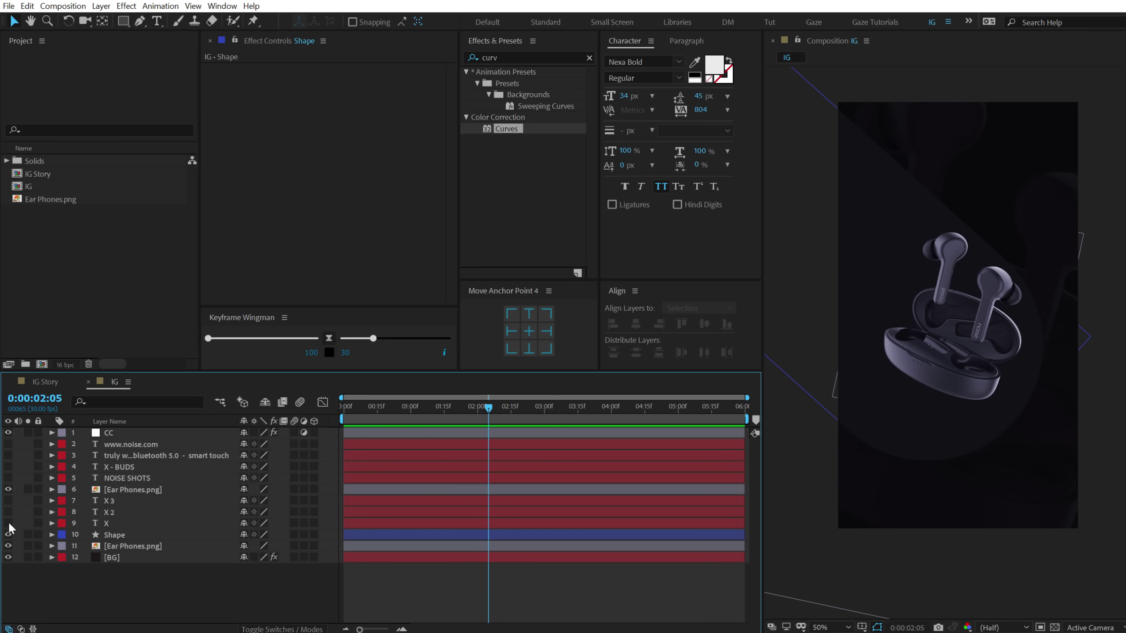
click(8, 500)
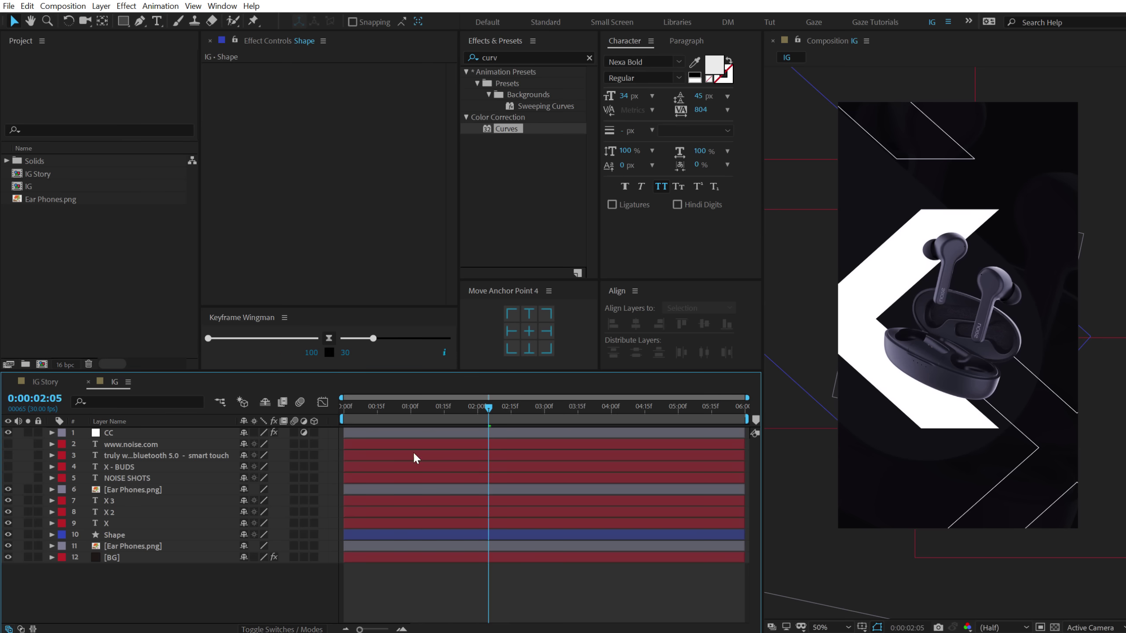
click(478, 410)
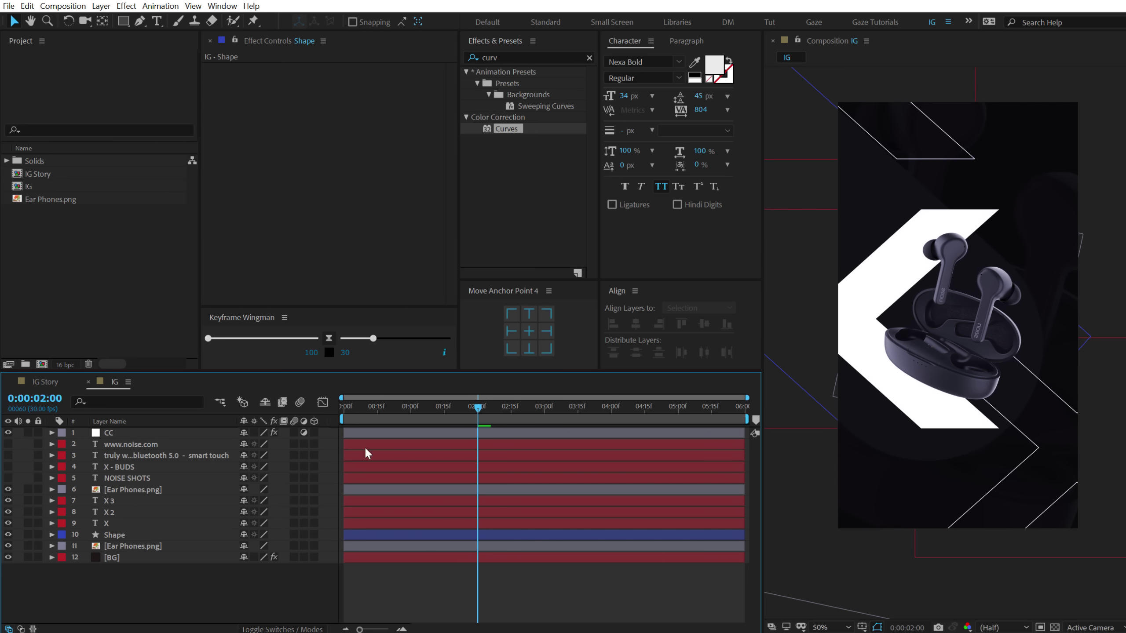
click(106, 500)
shift+click(111, 525)
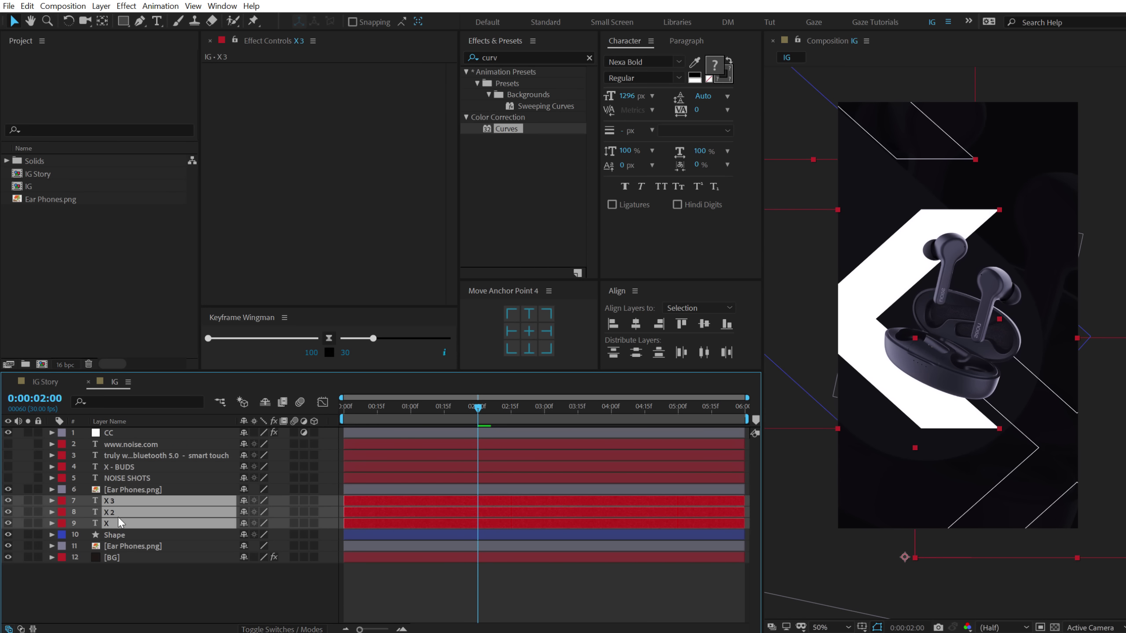
key(p)
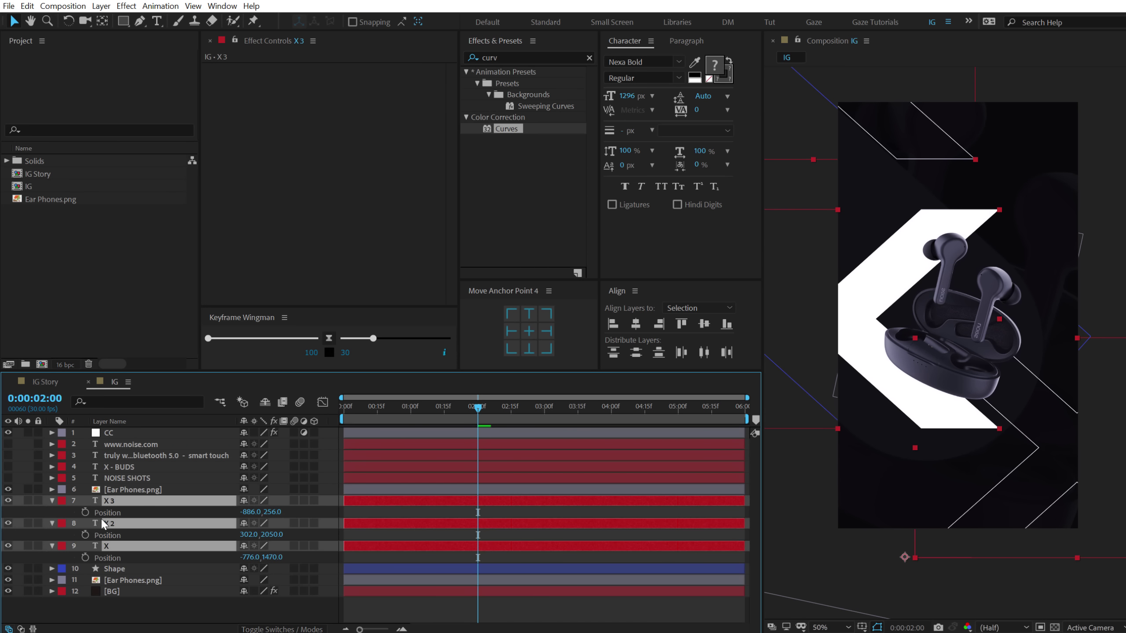
click(85, 513)
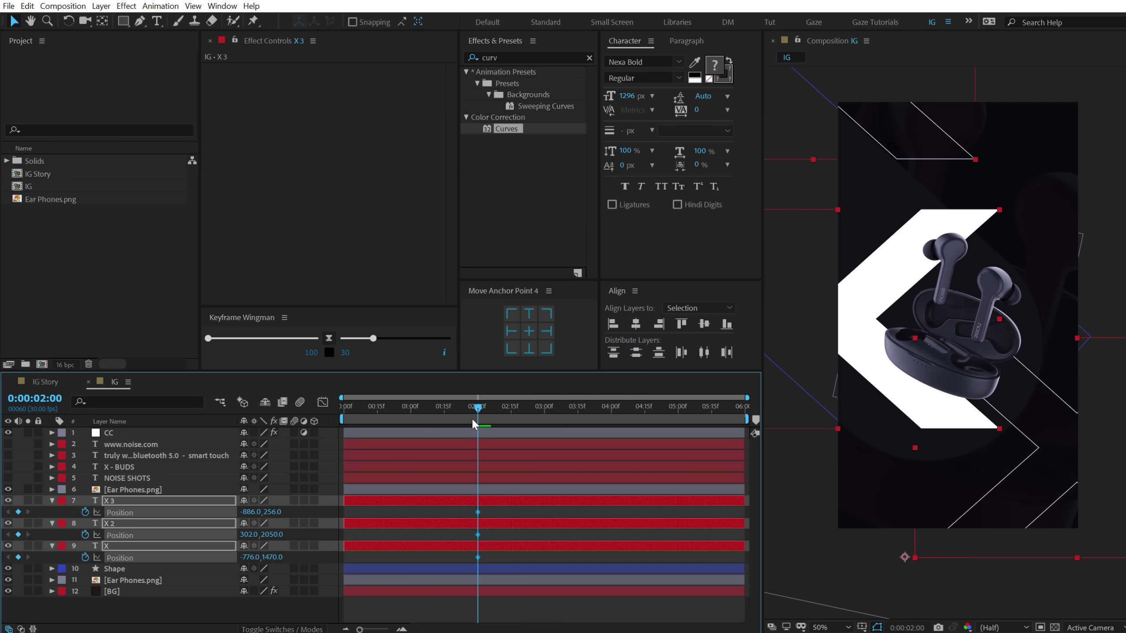
At 1 s, move the solid white X layer horizontally off the canvas's left side, to position about -1518, 1470
drag(454, 406, 411, 408)
click(1066, 455)
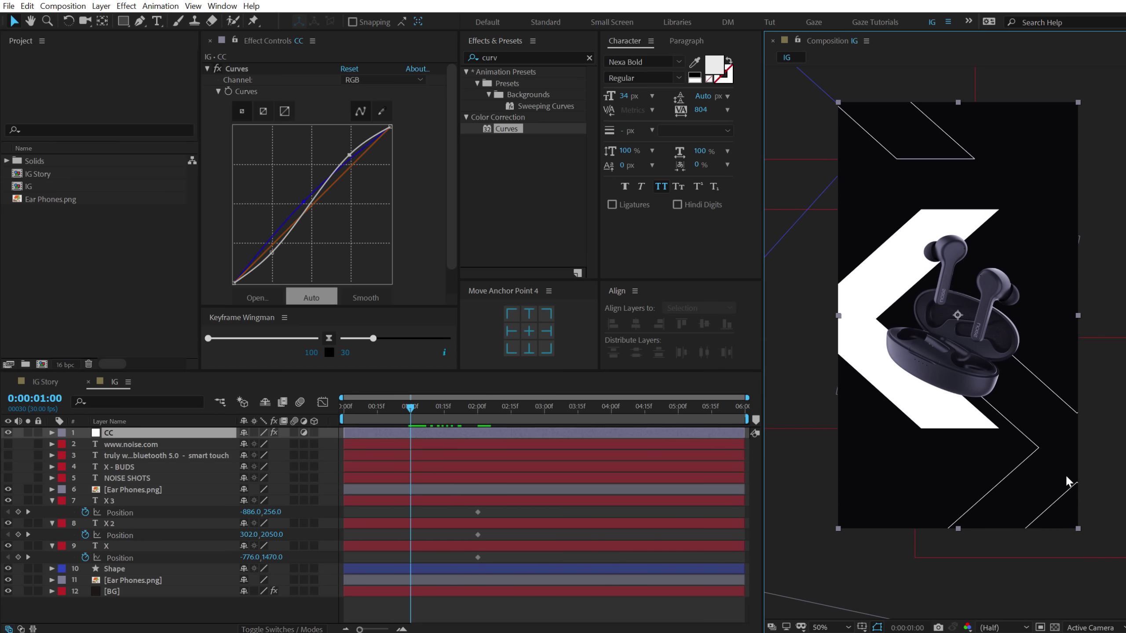
click(123, 548)
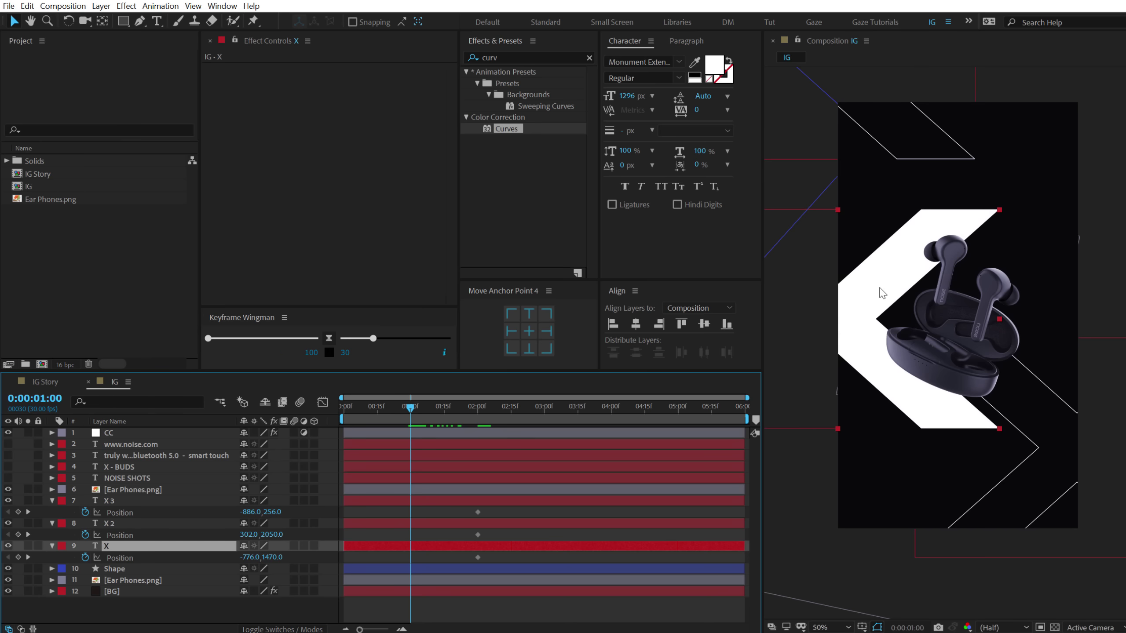
drag(882, 293, 715, 298)
key(Return)
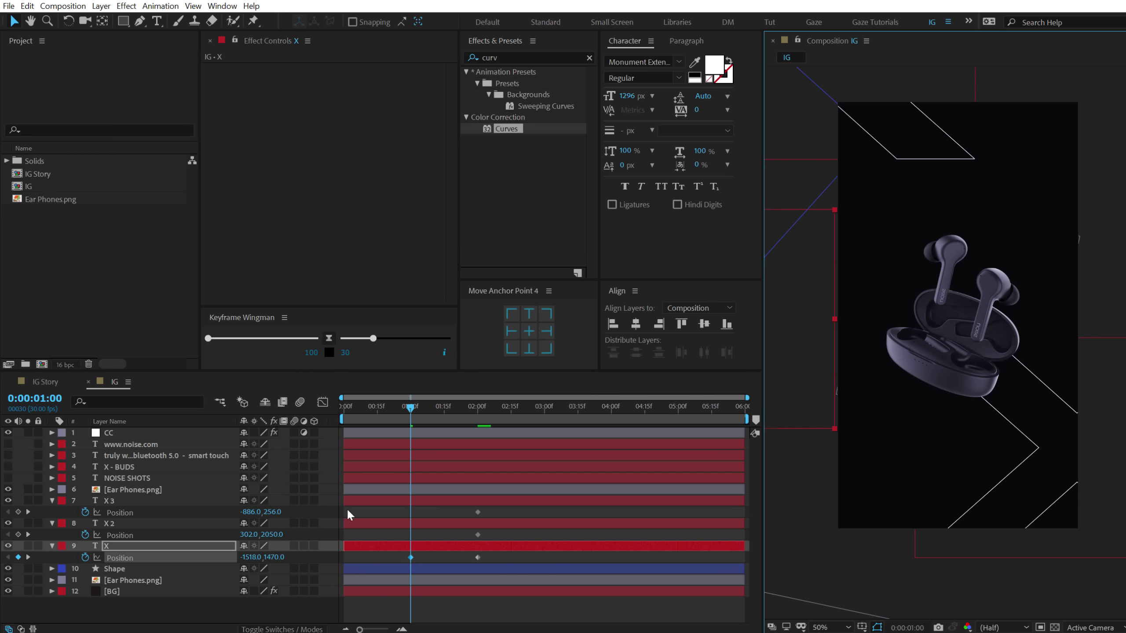
Move the outlined X 2 layer horizontally off the canvas's right side at 1 s, to position about 1056, 2050
click(123, 524)
drag(989, 471, 1101, 470)
key(Return)
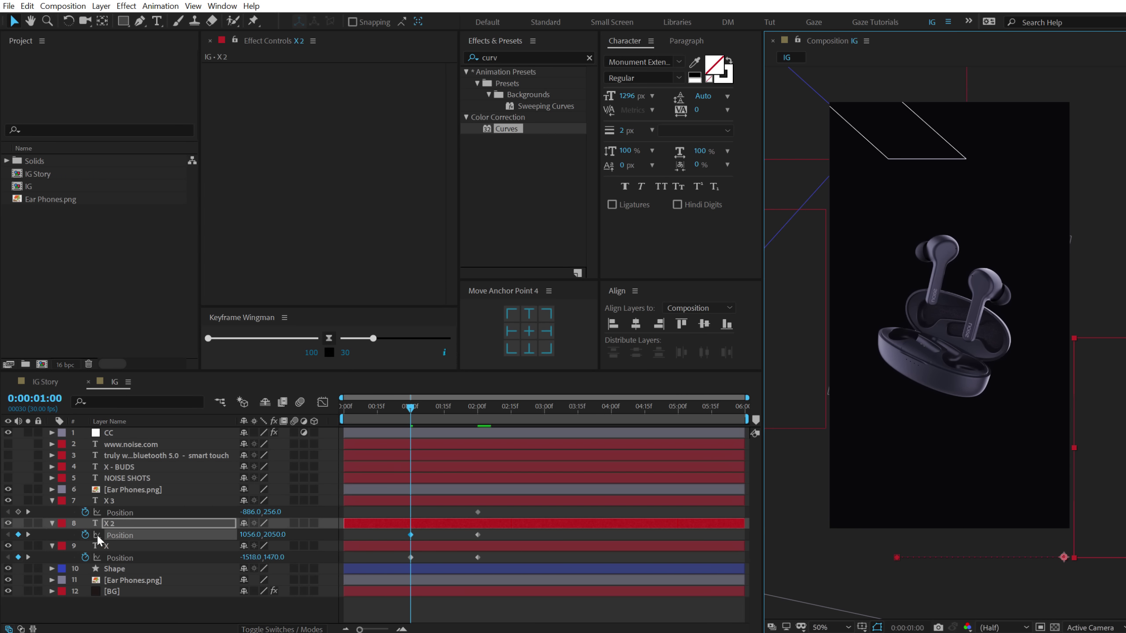
Move the outlined X 3 layer straight up off the top of the canvas at 1 s, to position about -886, -22
click(109, 501)
drag(886, 144, 891, 87)
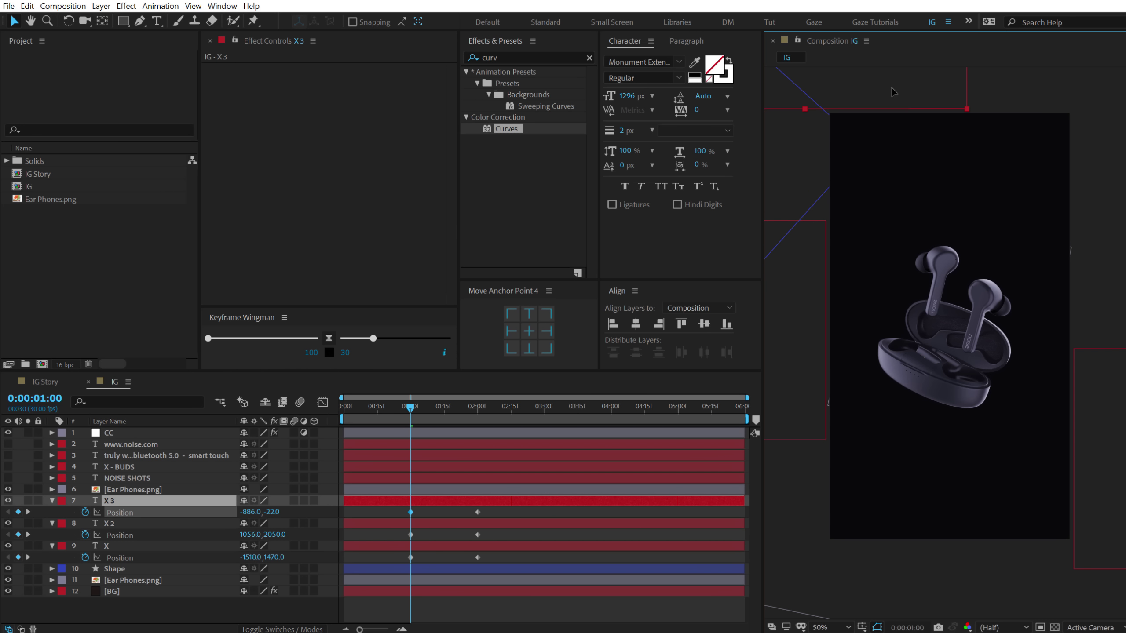
key(Return)
Ease all position keyframes of the three X layers with linked Keyframe Wingman values of 90, and preview the motion
drag(401, 514, 503, 561)
click(335, 354)
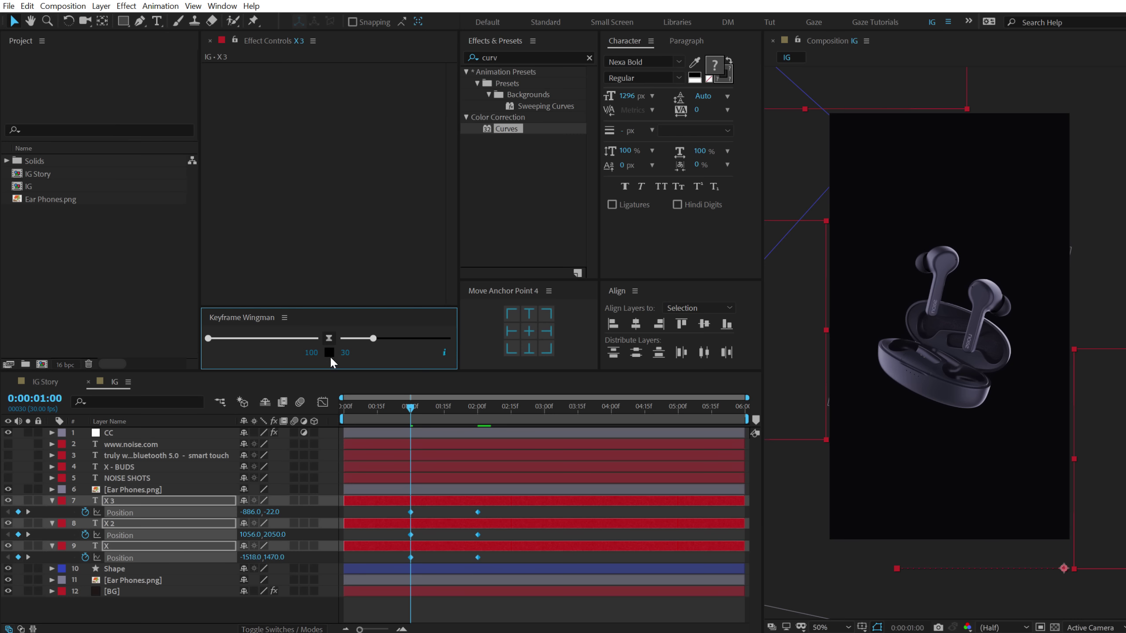
drag(374, 338, 413, 337)
click(412, 409)
key(space)
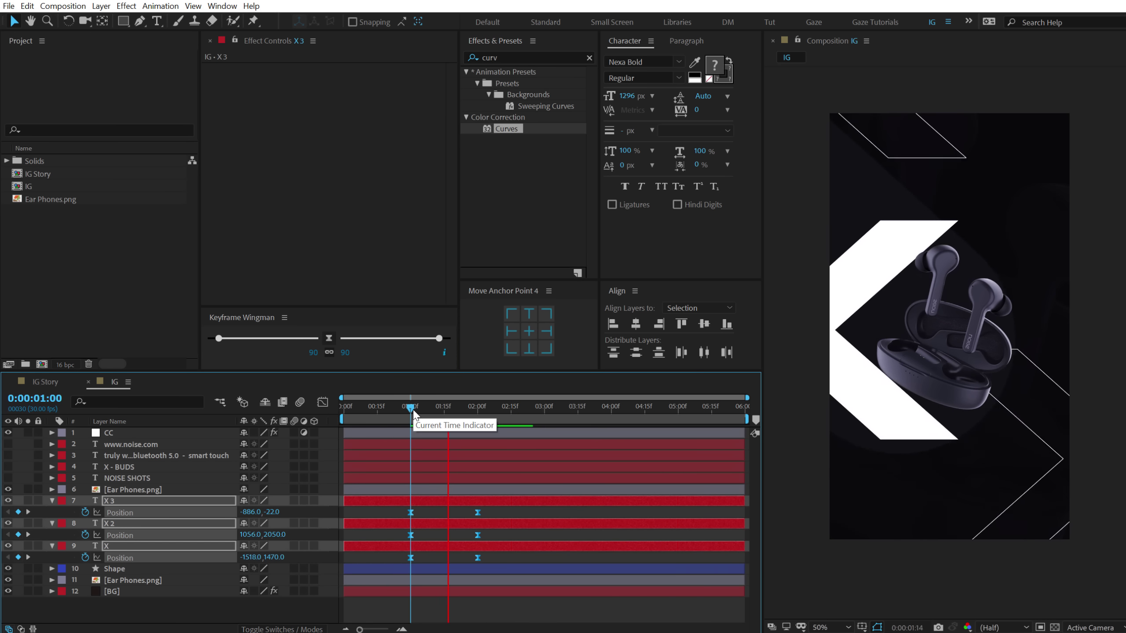
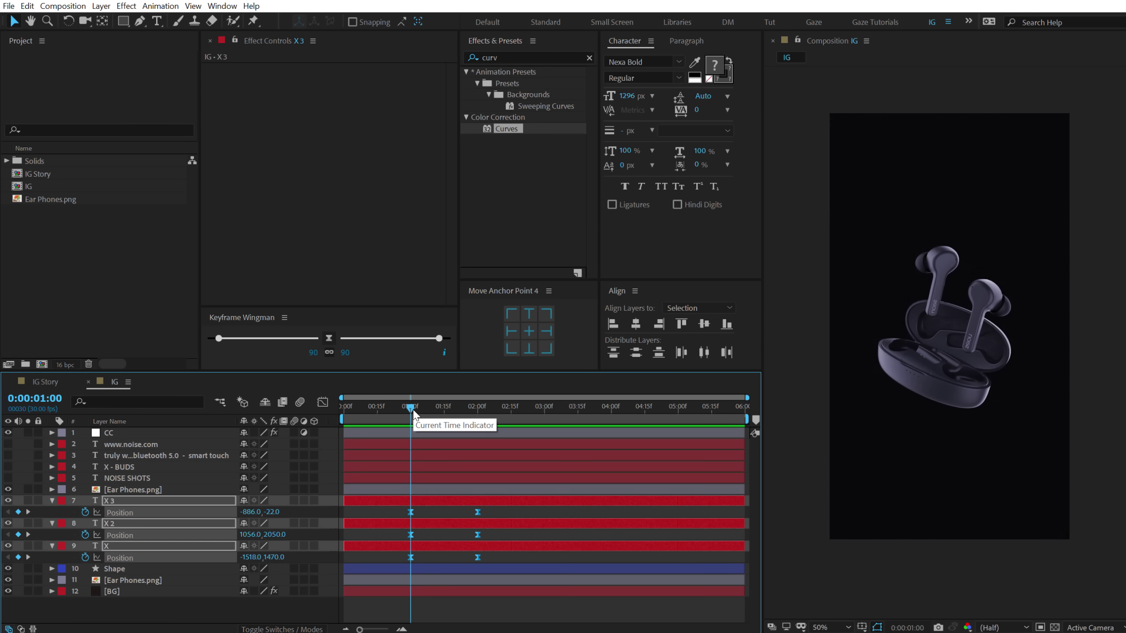
key(space)
At 1 s 25 frames, reveal the scale of the three X layers and center their anchor points
mouse_move(449, 407)
mouse_down()
mouse_move(477, 407)
mouse_move(466, 408)
mouse_up()
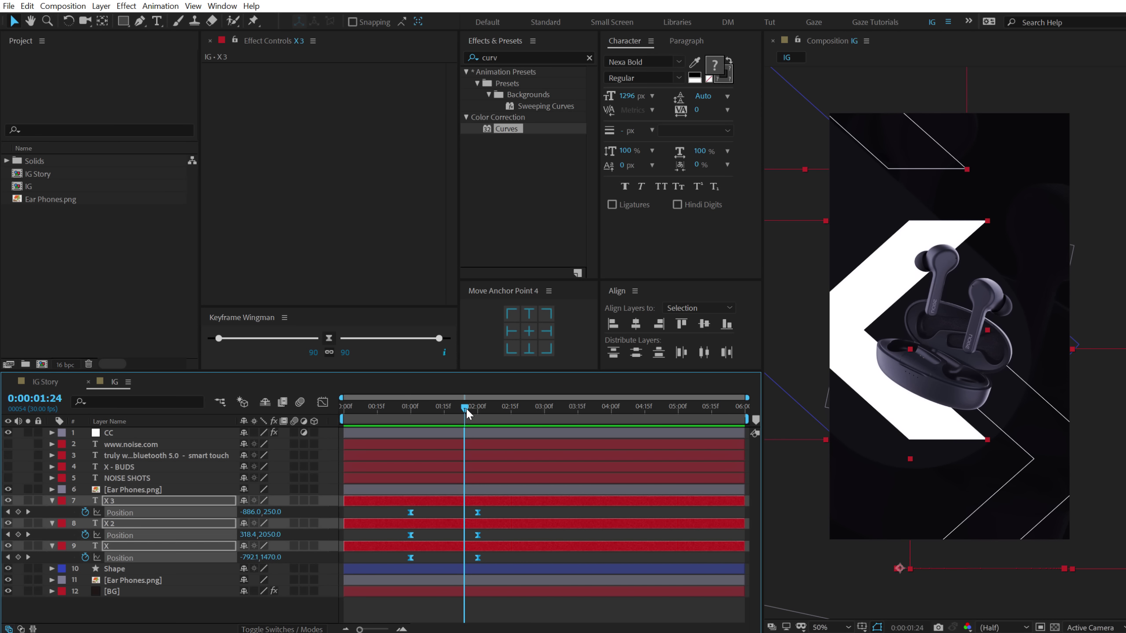
key(Page_Down)
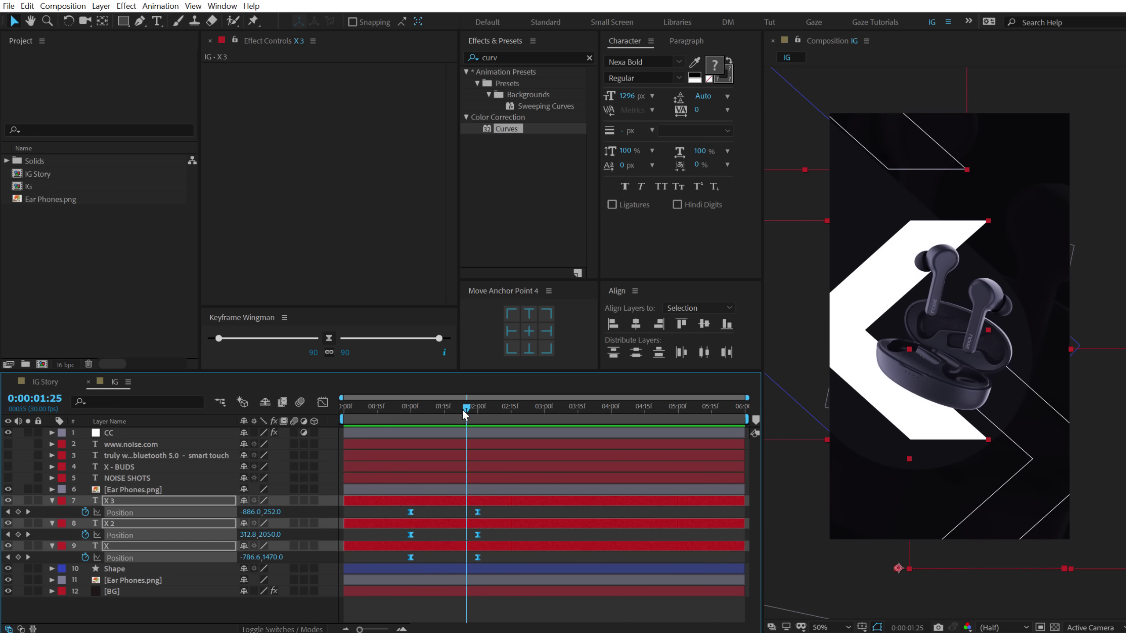
key(s)
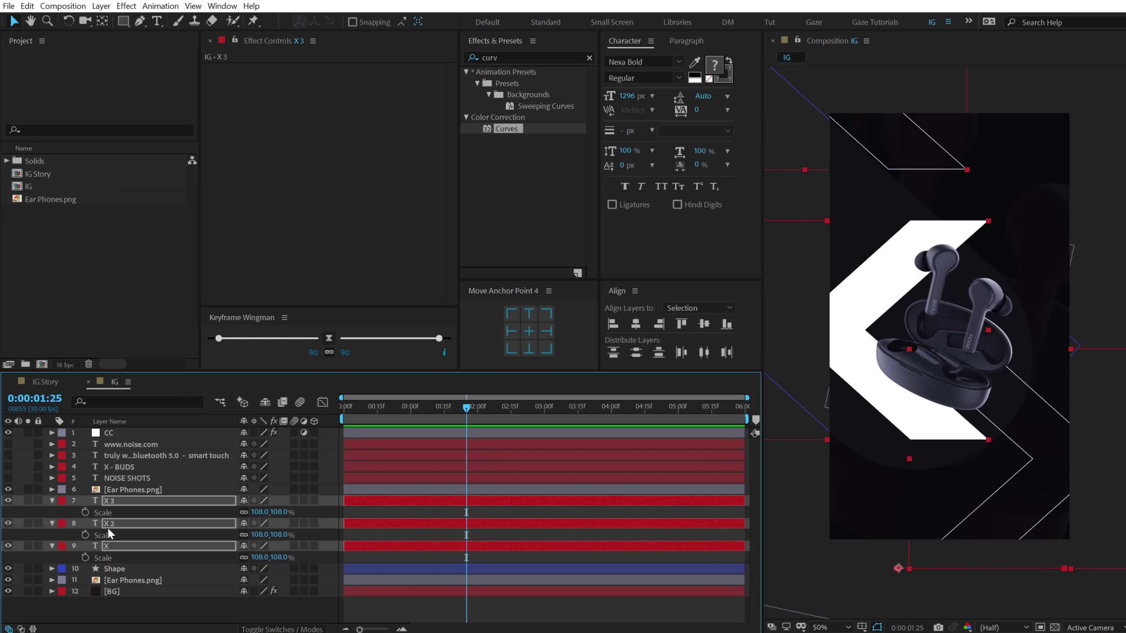
click(525, 330)
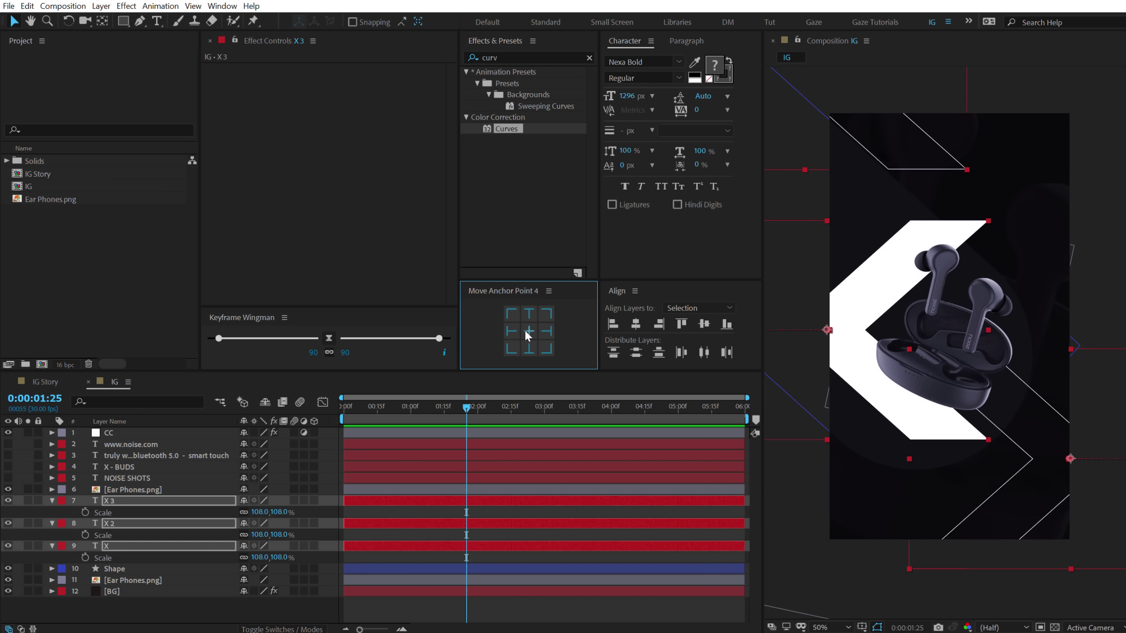
Keyframe the current scale of the three X layers at 1 s 25 frames and set it to 100% at 3 s
click(85, 512)
drag(467, 413, 542, 414)
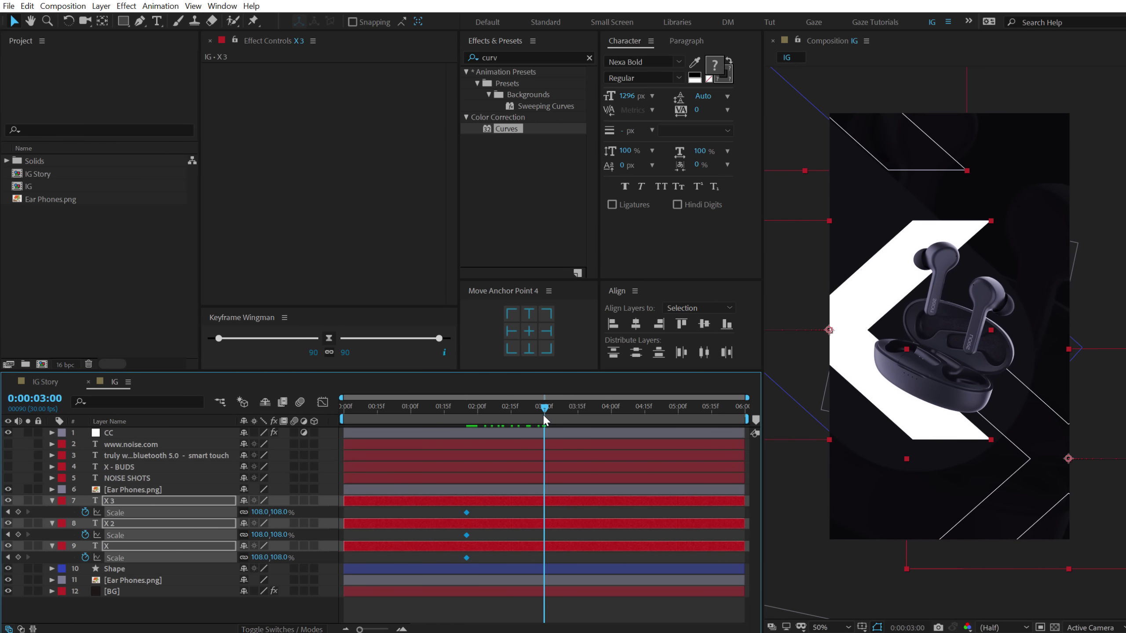
click(286, 513)
text(100)
key(Return)
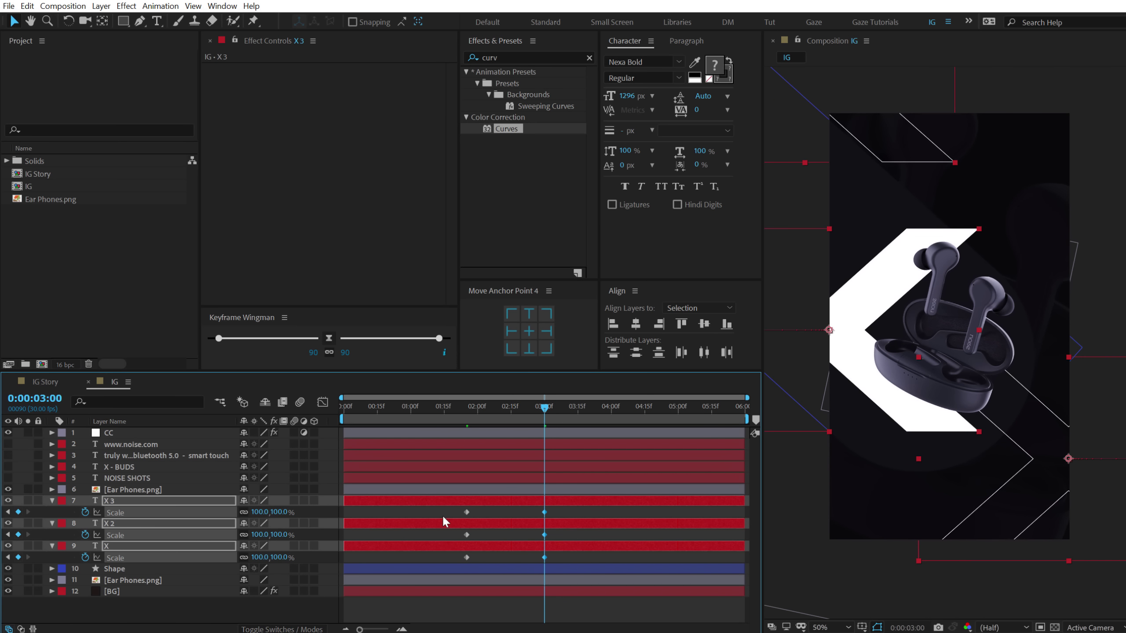
Ease all scale keyframes of the three X layers with Keyframe Wingman values of 90, and preview from 1 s 16 frames
drag(441, 515, 530, 550)
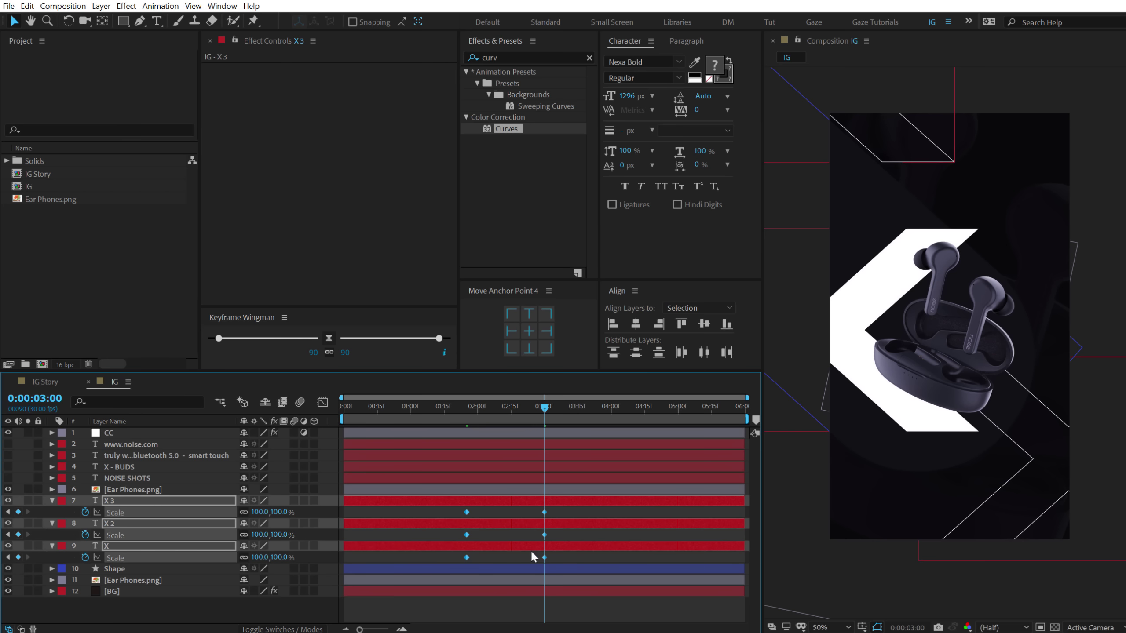
click(329, 341)
click(446, 414)
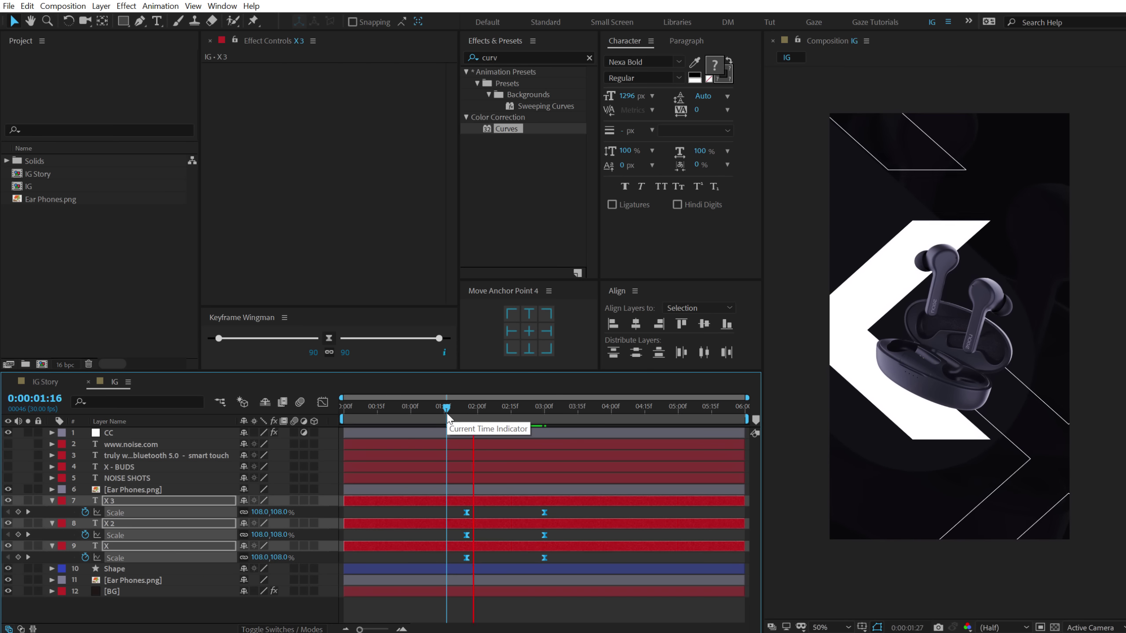
key(space)
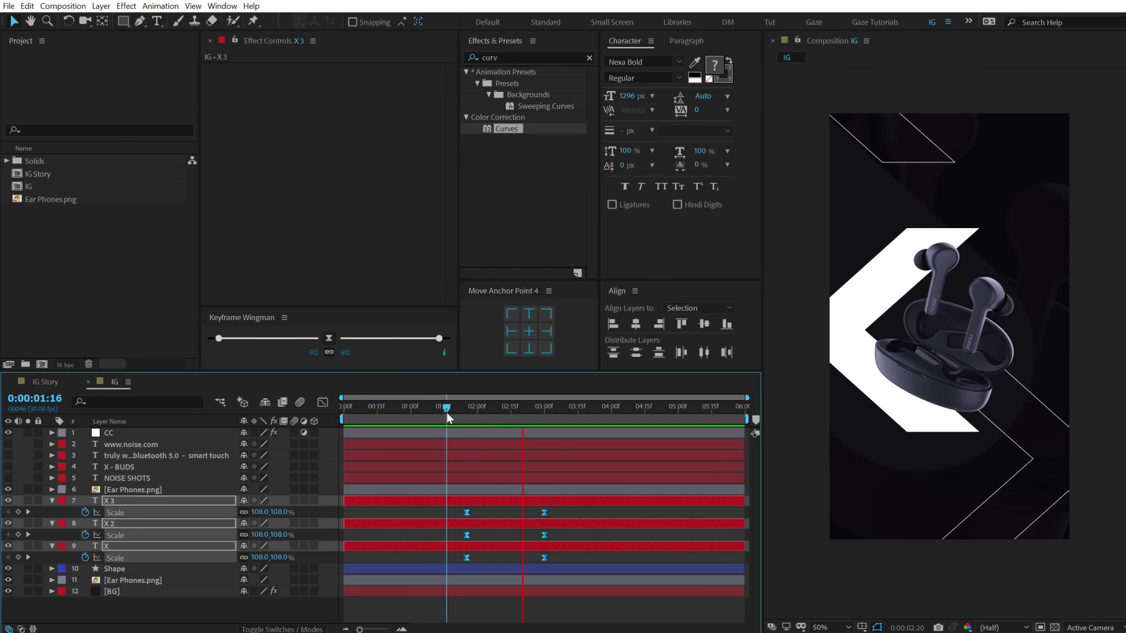
Shift the ending scale keyframes of the three X layers to 2 s 15 frames, and preview the motion
drag(446, 411, 520, 412)
drag(527, 511, 508, 523)
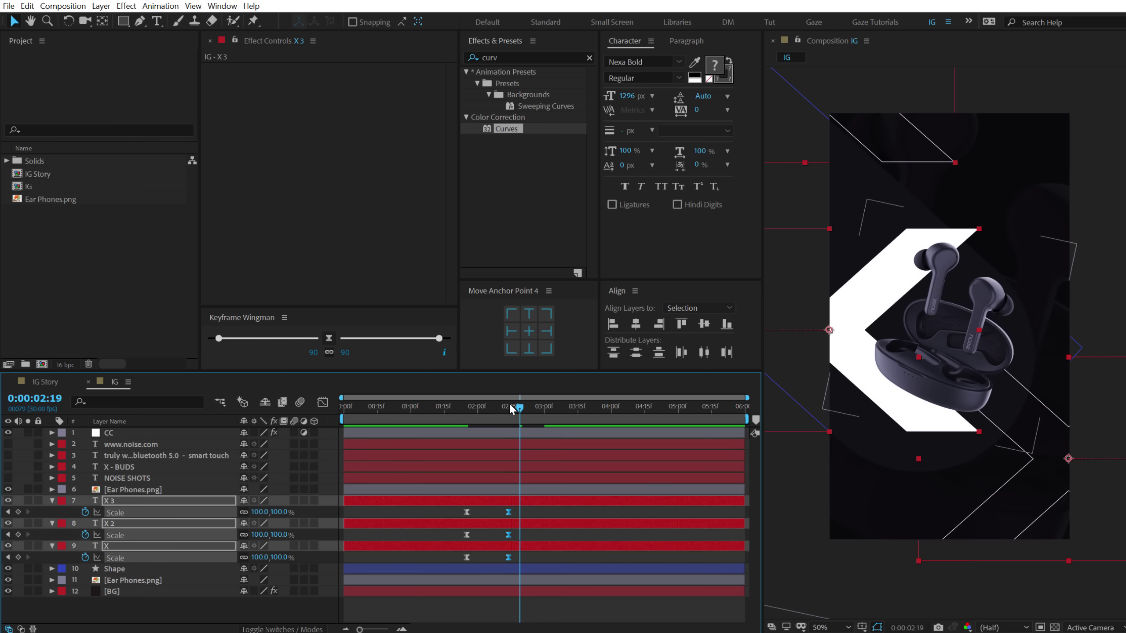
click(510, 405)
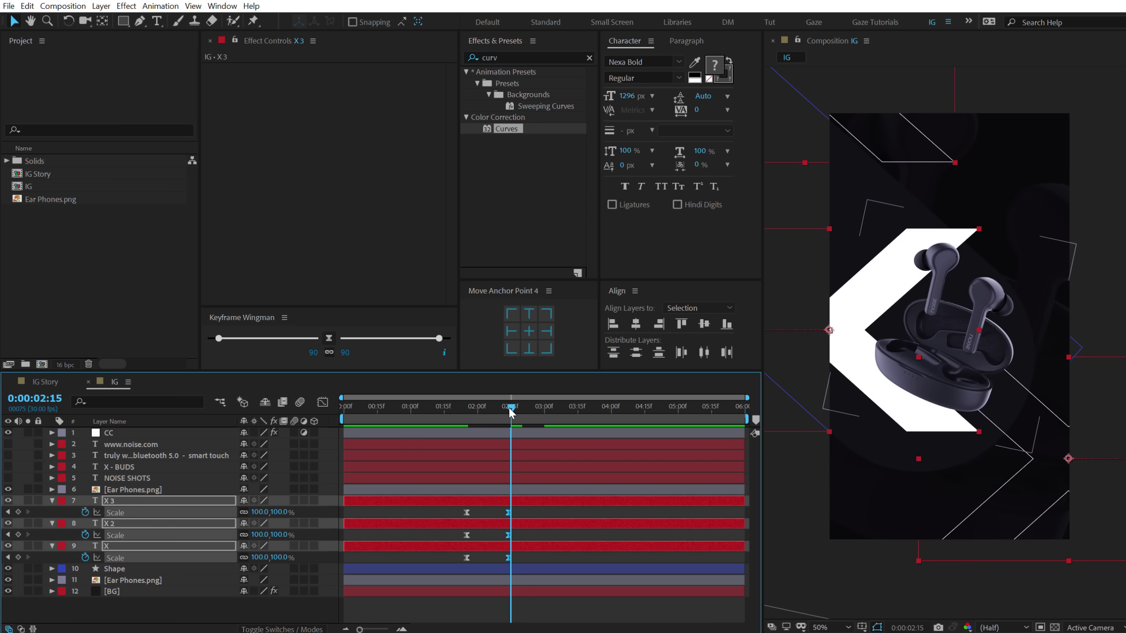
drag(508, 513, 510, 514)
click(500, 514)
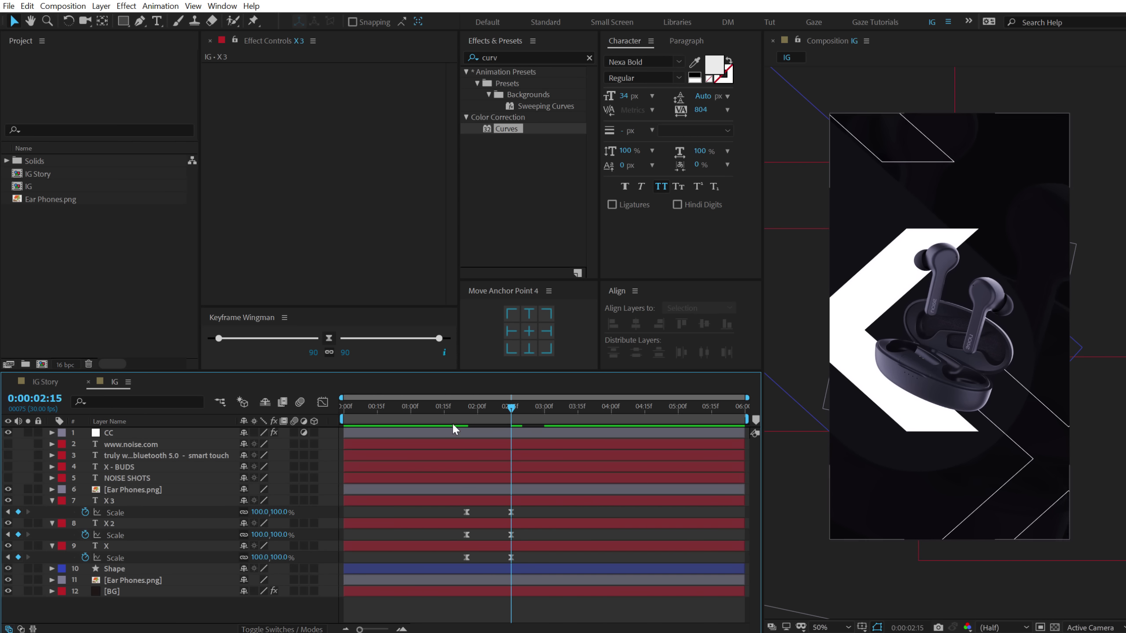
click(368, 407)
key(space)
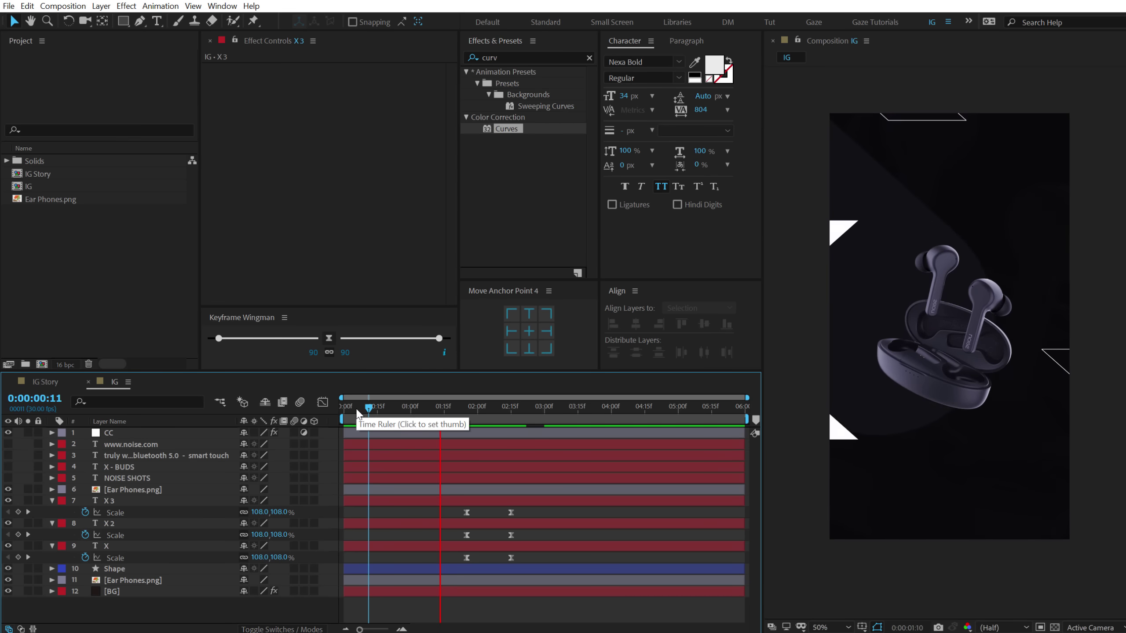
key(space)
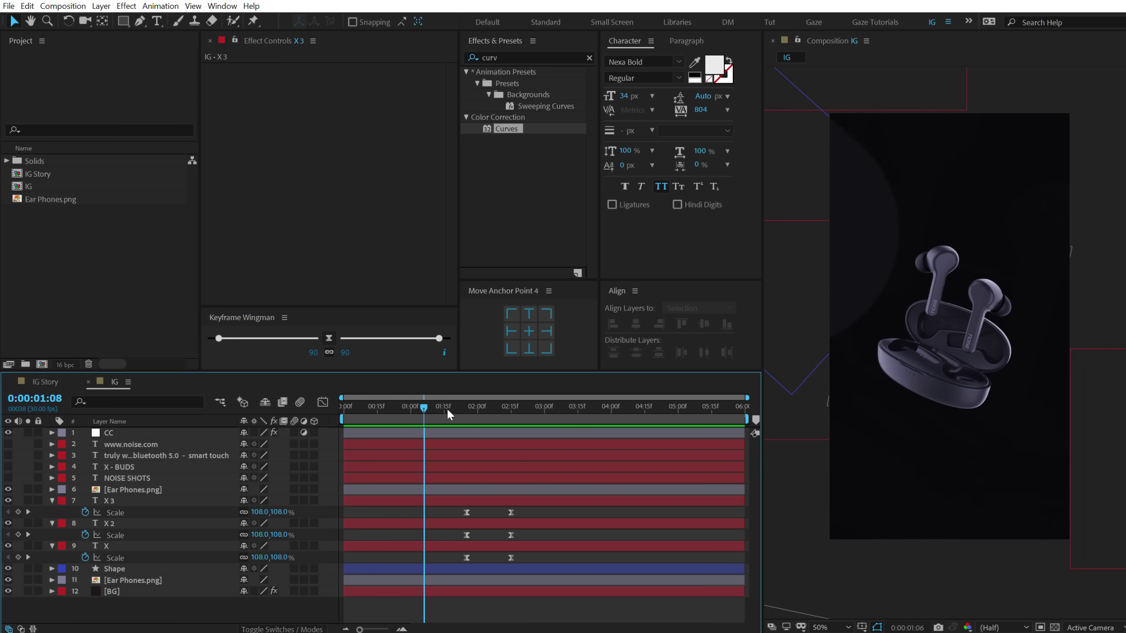
At 2 s 15 frames, collapse the X layers' properties and make the NOISE SHOTS and X - BUDS text layers visible
click(511, 407)
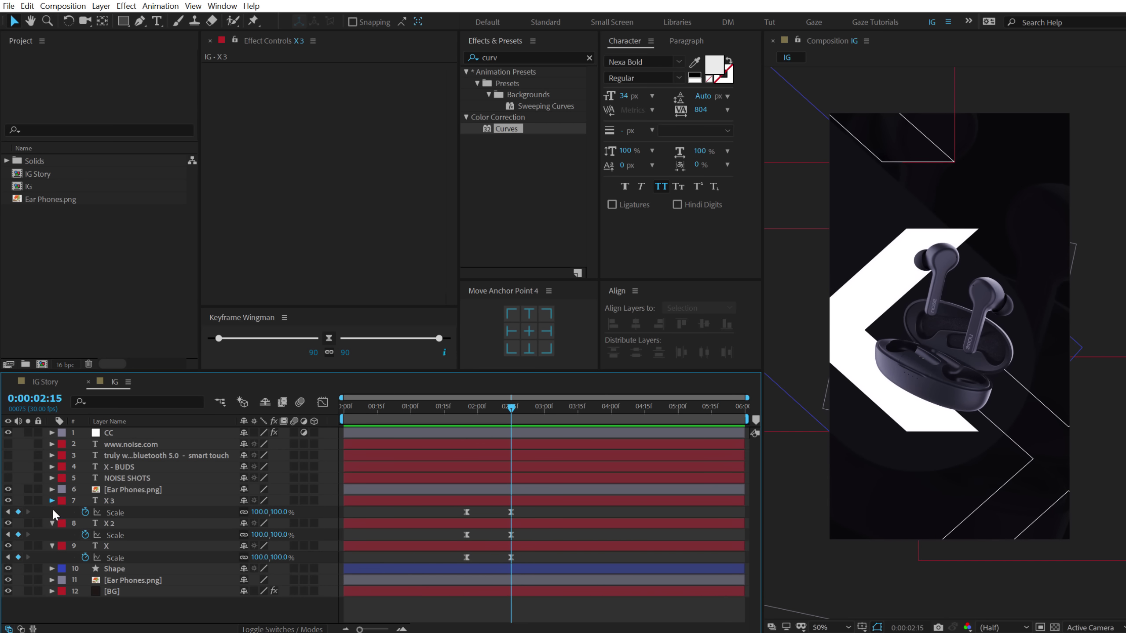
click(52, 501)
click(52, 512)
click(124, 479)
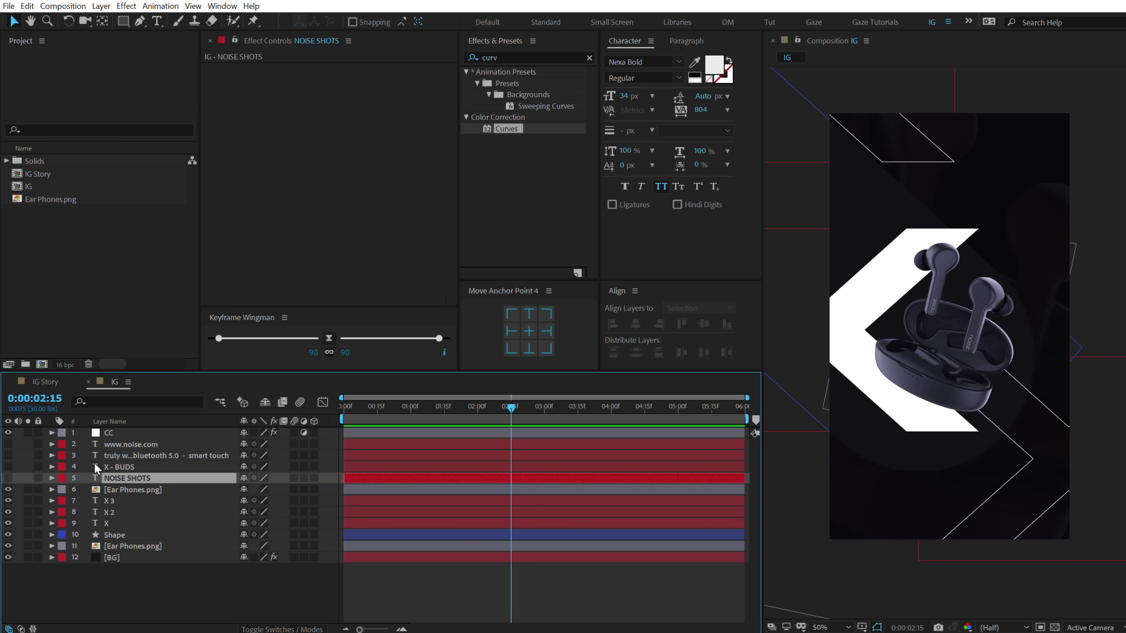
drag(8, 478, 8, 467)
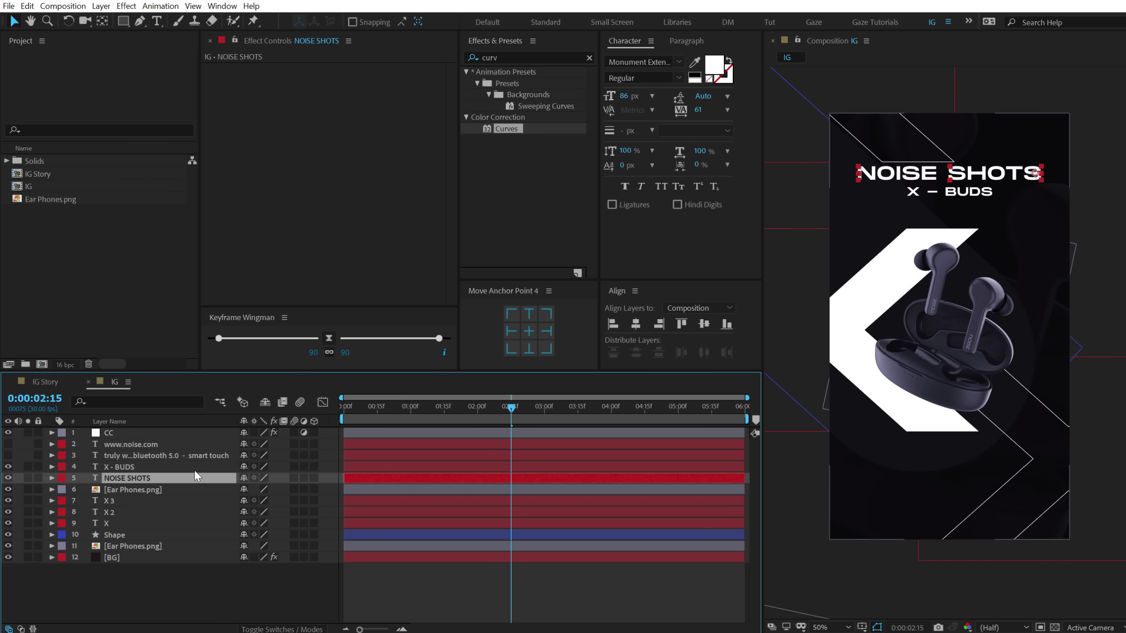
Add a position text animator to the NOISE SHOTS layer and set its position to 0, 60
click(52, 478)
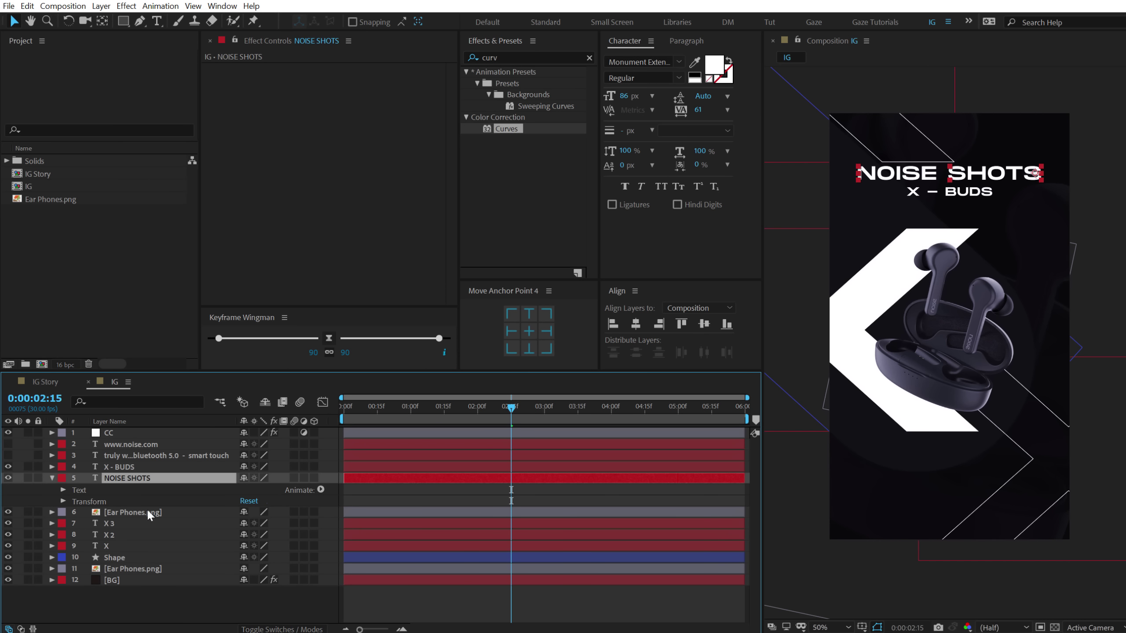
click(321, 489)
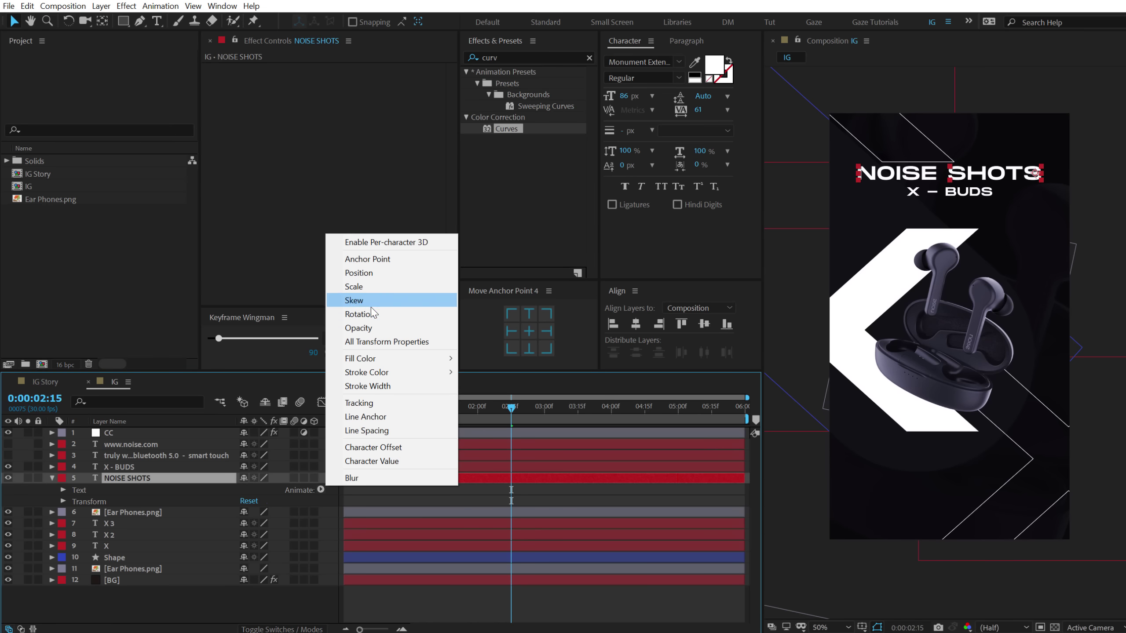
click(359, 273)
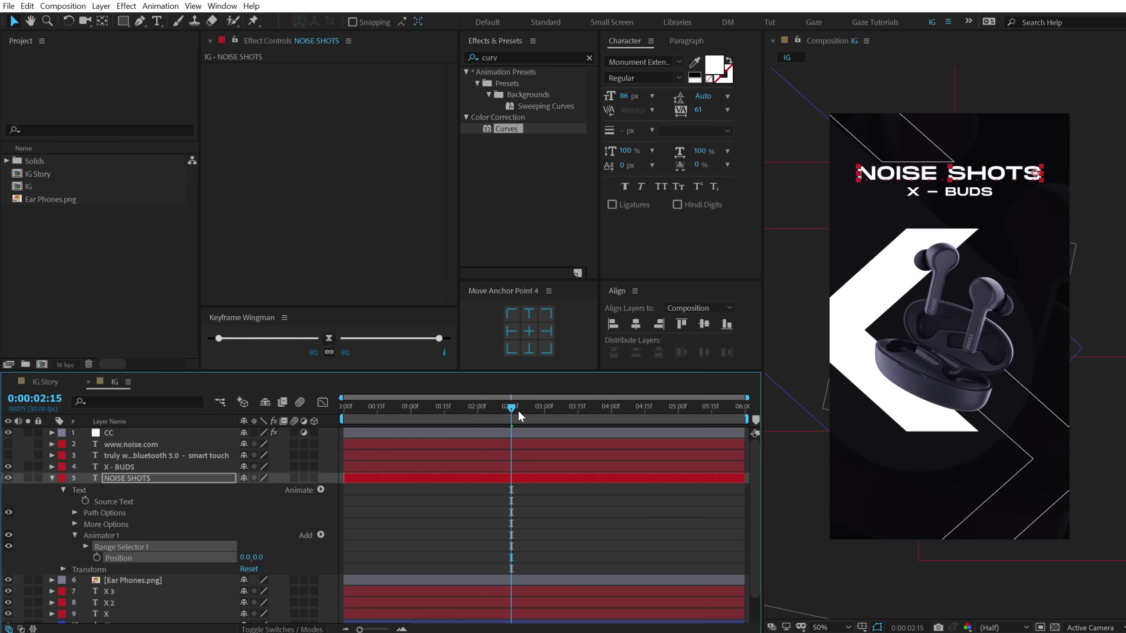
drag(489, 409, 512, 416)
click(230, 523)
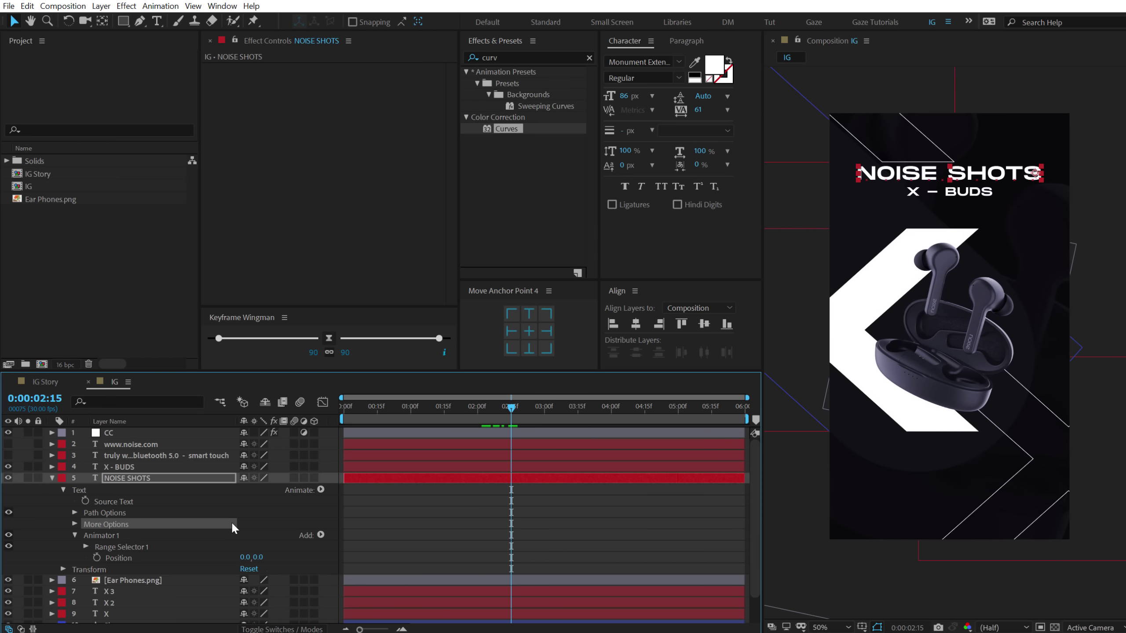
drag(257, 558, 281, 573)
click(259, 558)
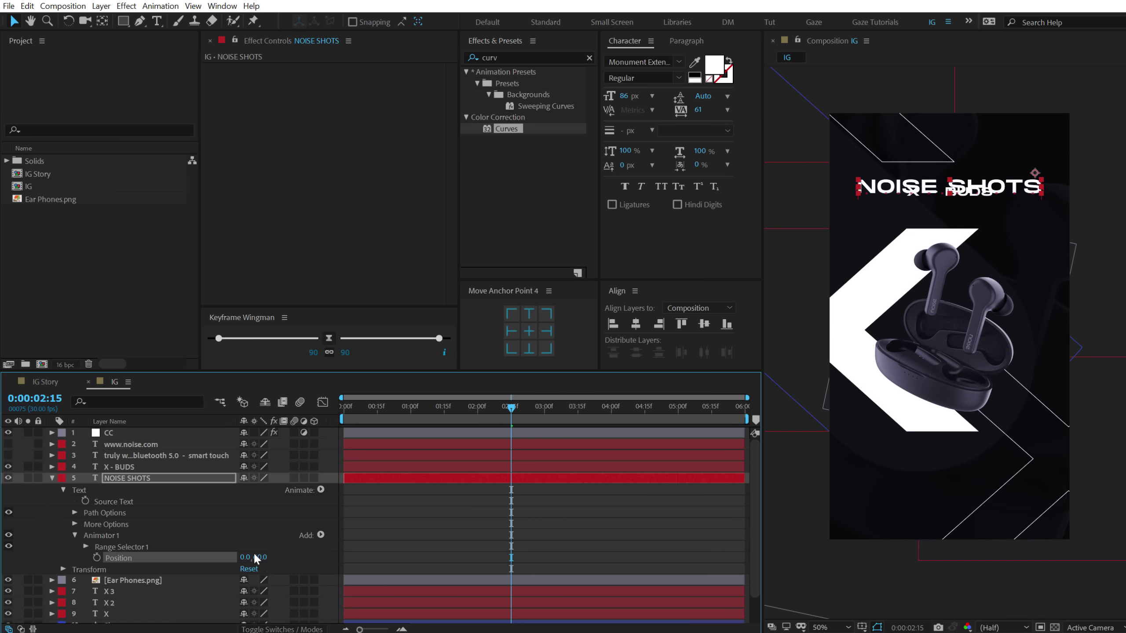
Add an opacity property to the NOISE SHOTS text animator and set it to 0%
click(320, 535)
mouse_move(379, 541)
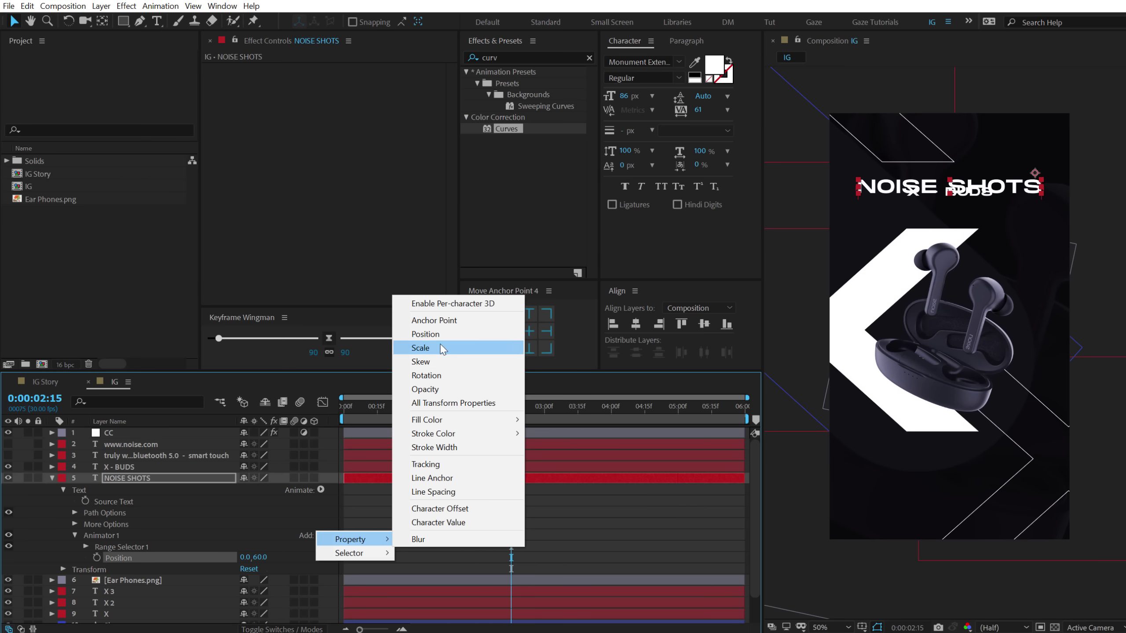
click(448, 389)
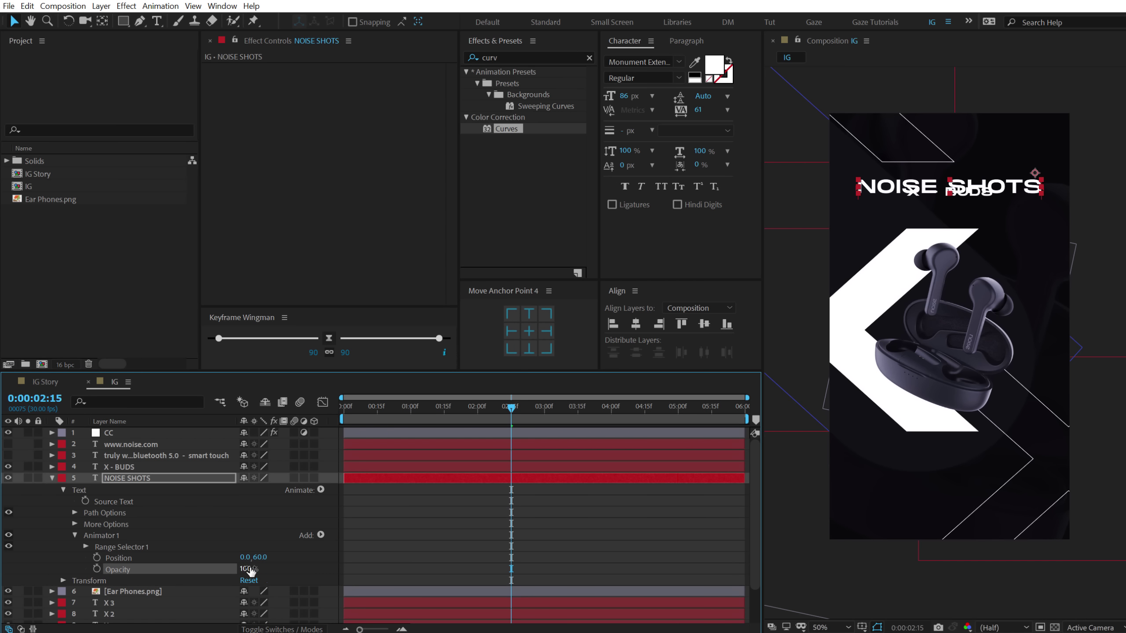
drag(244, 569, 51, 580)
Set the NOISE SHOTS range selector's advanced shape to Ramp Up, with Ease High and Ease Low at 100%
click(86, 547)
scroll(181, 521, down, 2)
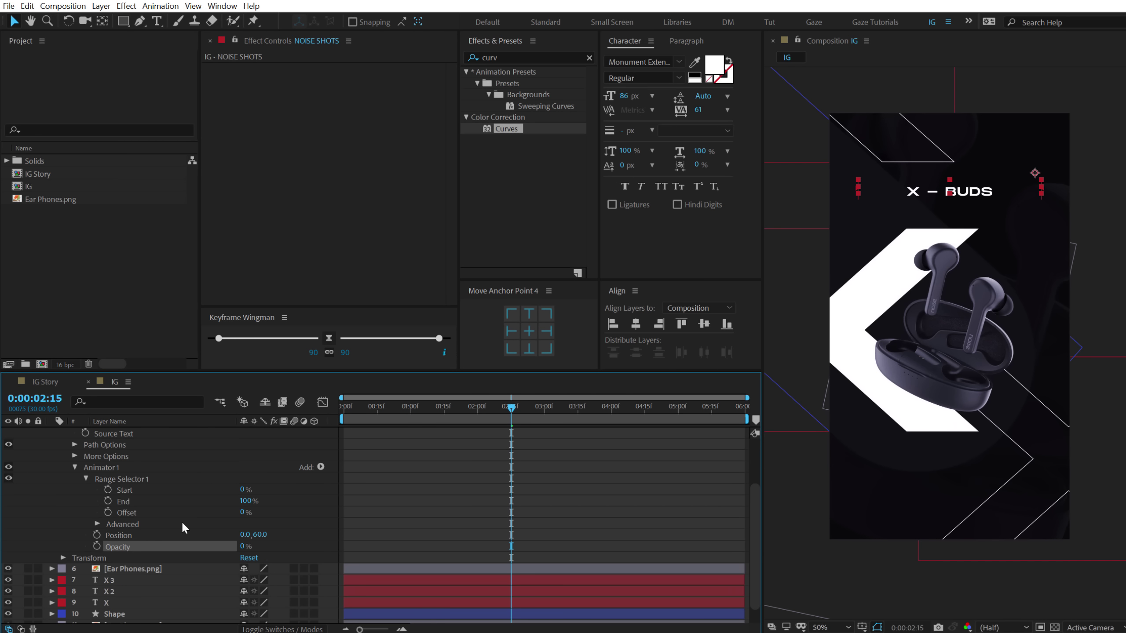
scroll(160, 482, down, 1)
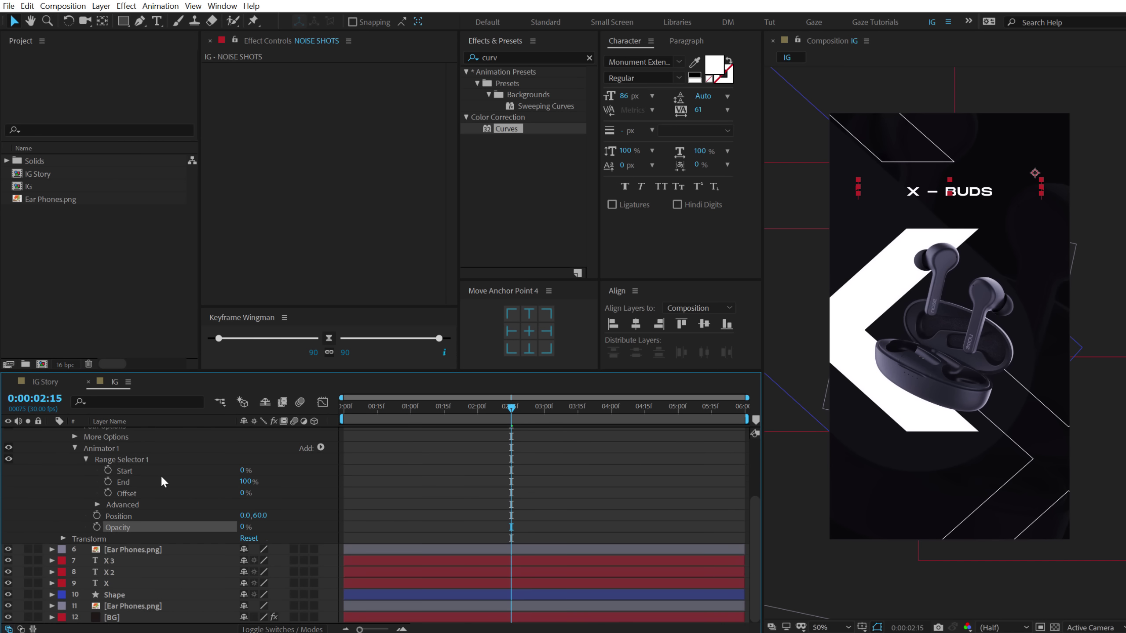
click(97, 505)
click(273, 563)
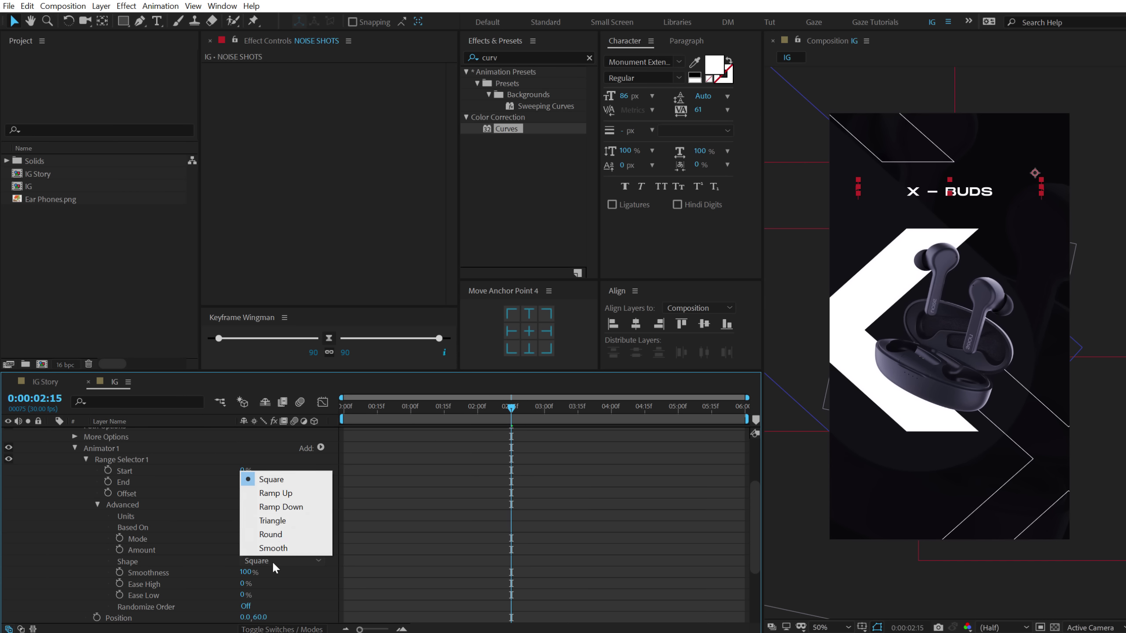
click(275, 494)
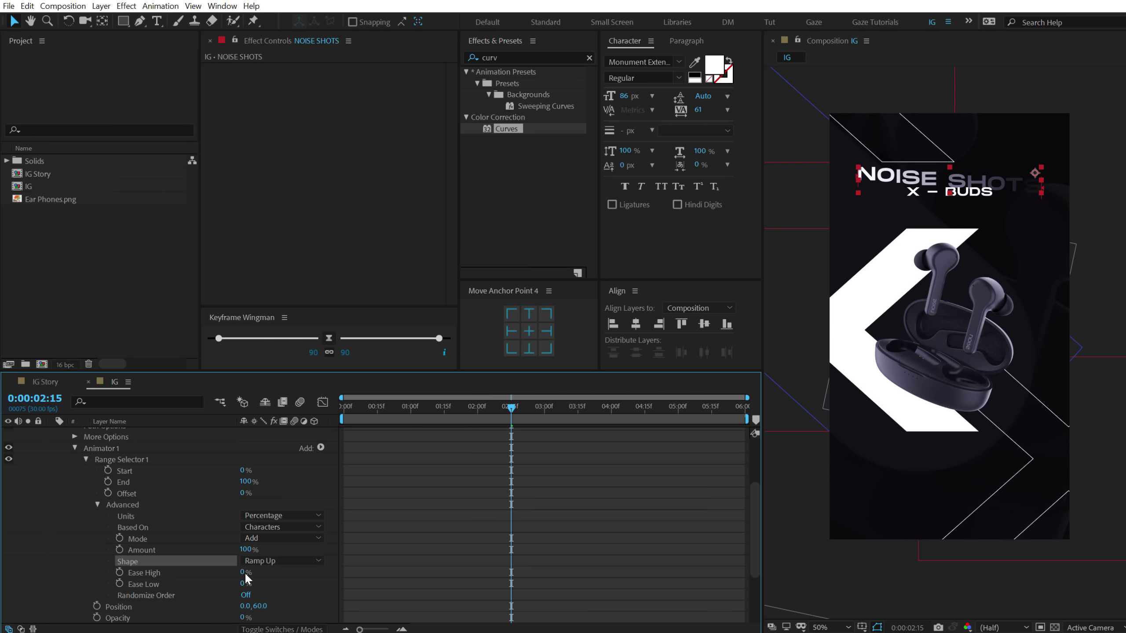
drag(245, 572, 364, 581)
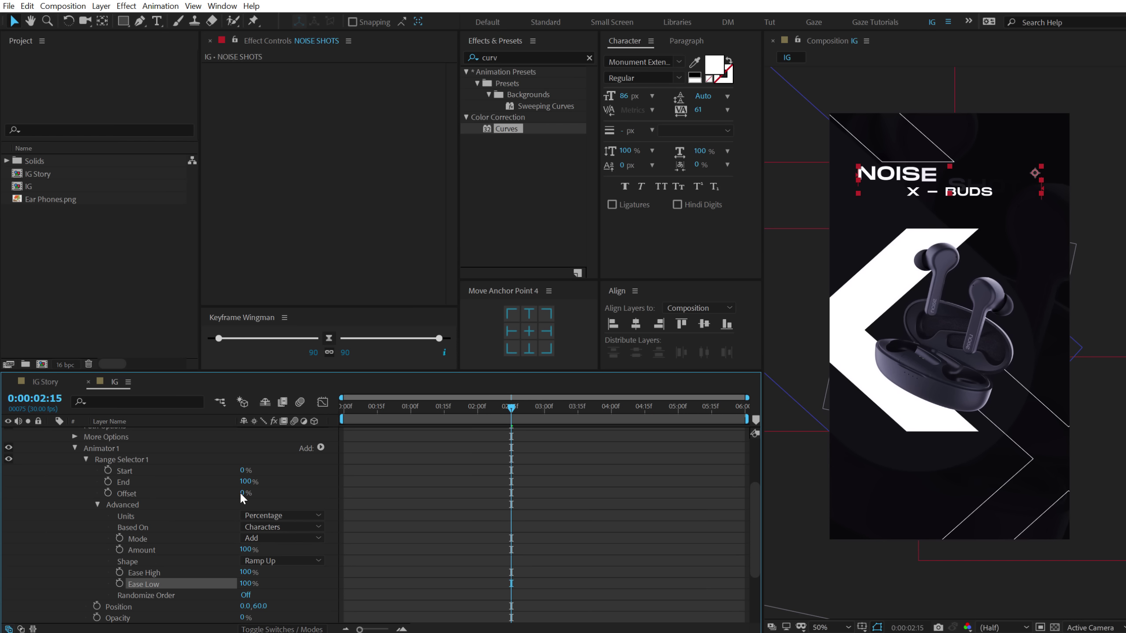
Keyframe the NOISE SHOTS range selector offset at -100% at 1 s 15 frames and 100% at 2 s 15 frames, and preview it
drag(242, 492, 364, 492)
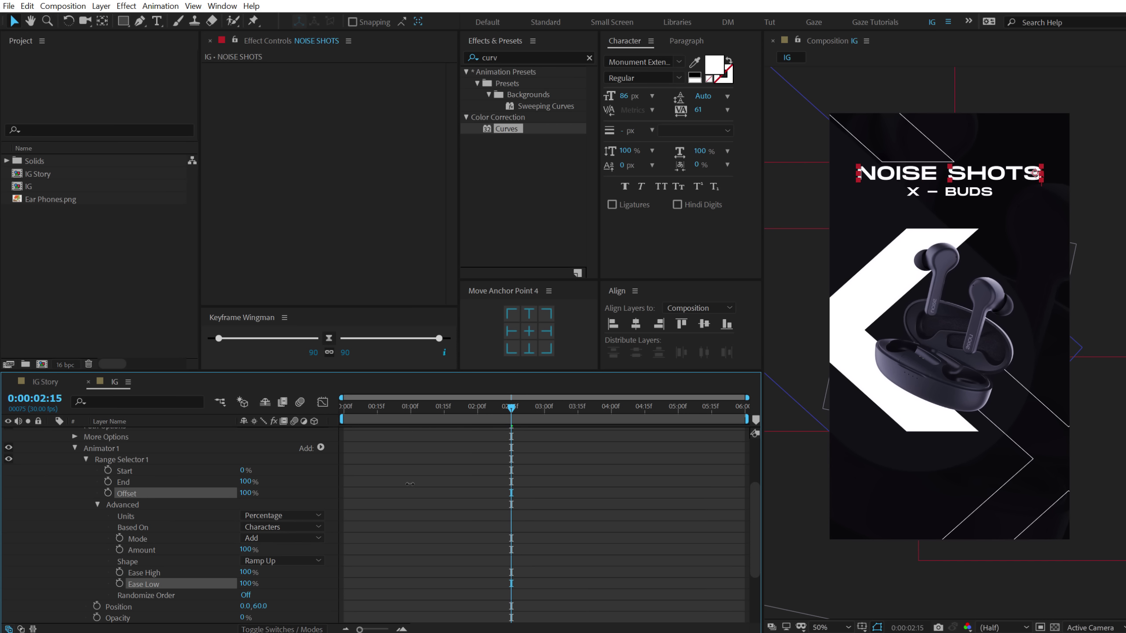
click(108, 492)
drag(502, 407, 443, 411)
drag(246, 493, 2, 501)
key(space)
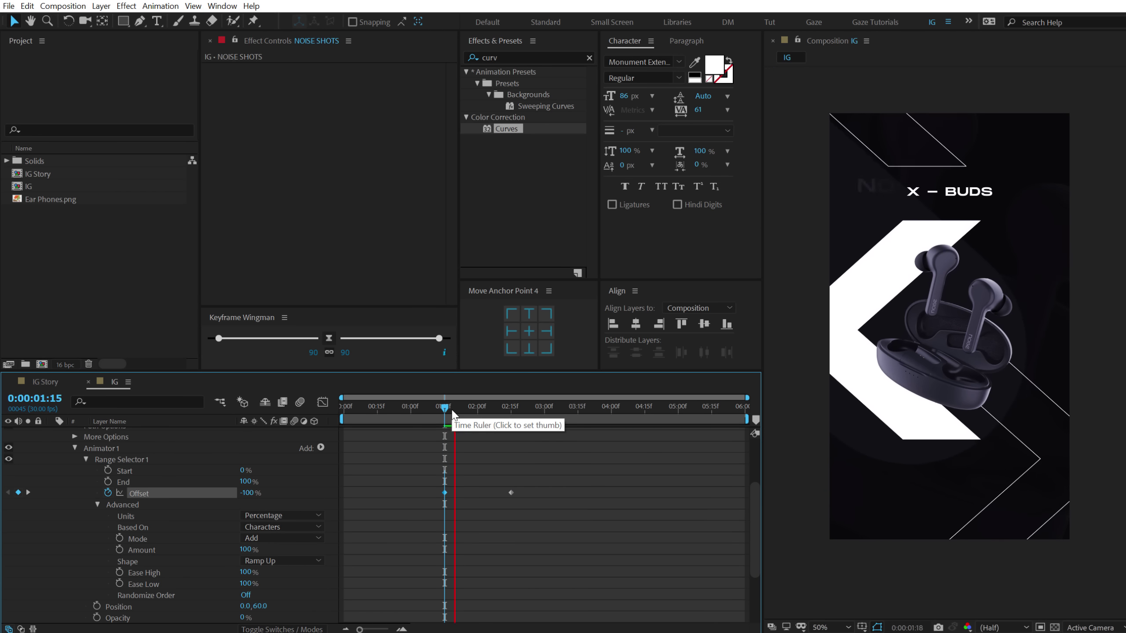
Keyframe the NOISE SHOTS layer's scale at its current value at 2 s and set it to 110% at 3 s
mouse_move(480, 407)
mouse_down()
mouse_move(506, 406)
mouse_move(476, 414)
mouse_up()
click(490, 452)
scroll(480, 448, up, 2)
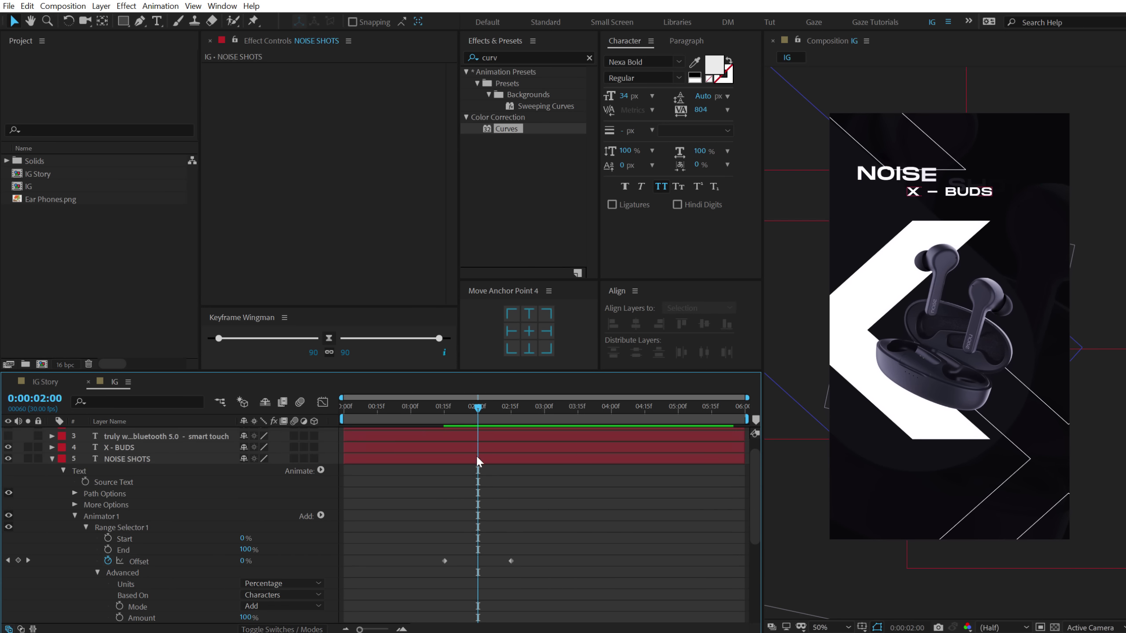
click(114, 457)
key(s)
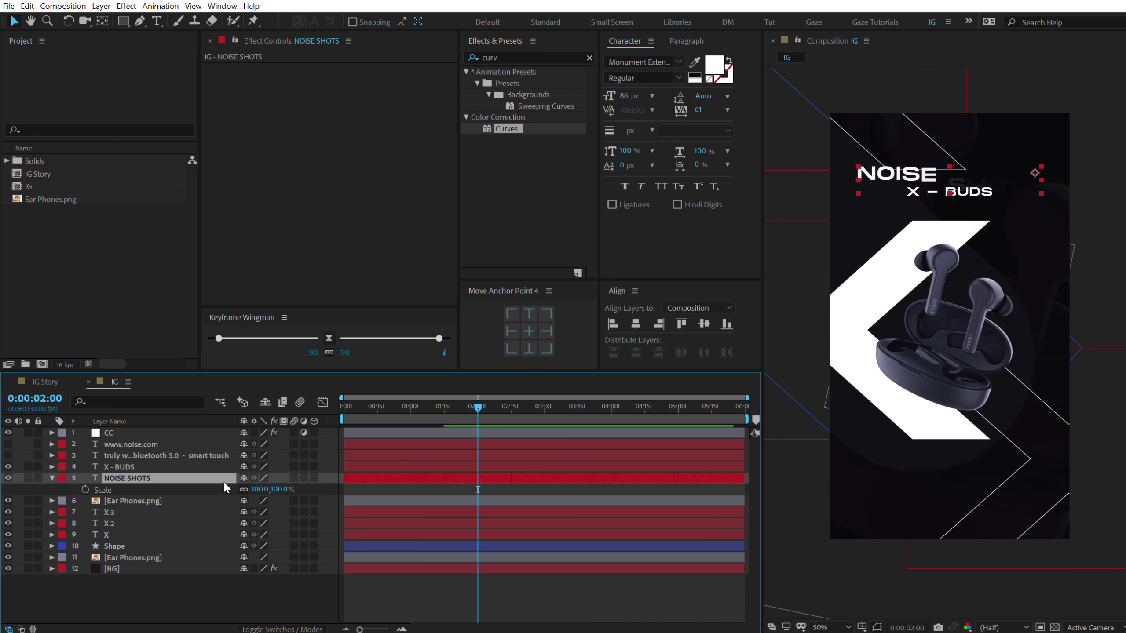
click(85, 489)
drag(484, 403, 543, 410)
click(277, 489)
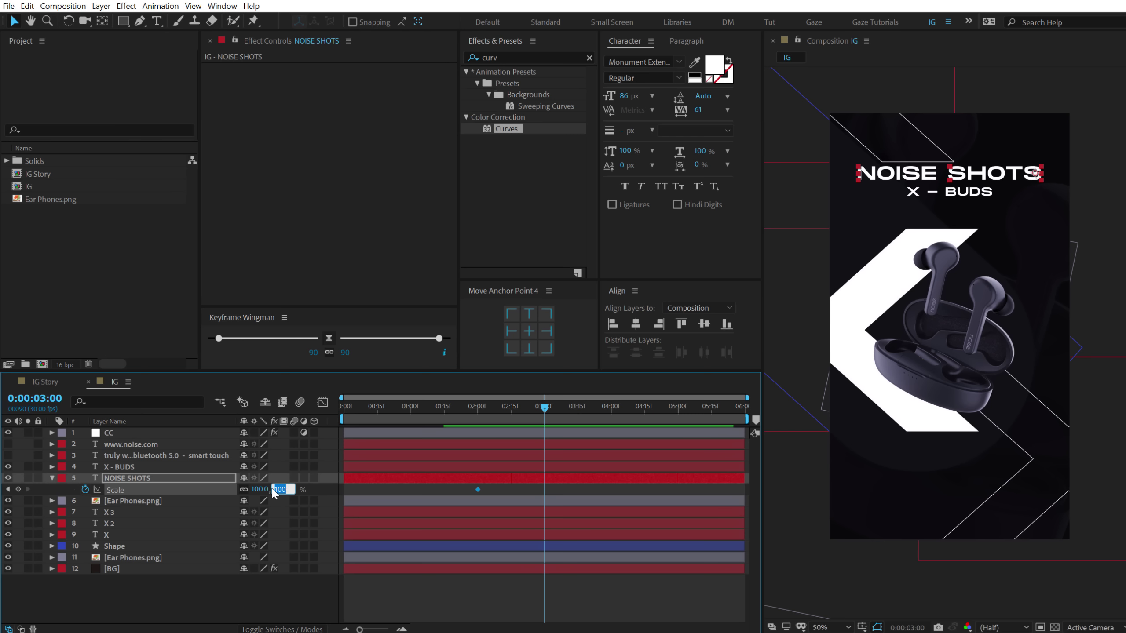
text(110)
key(Return)
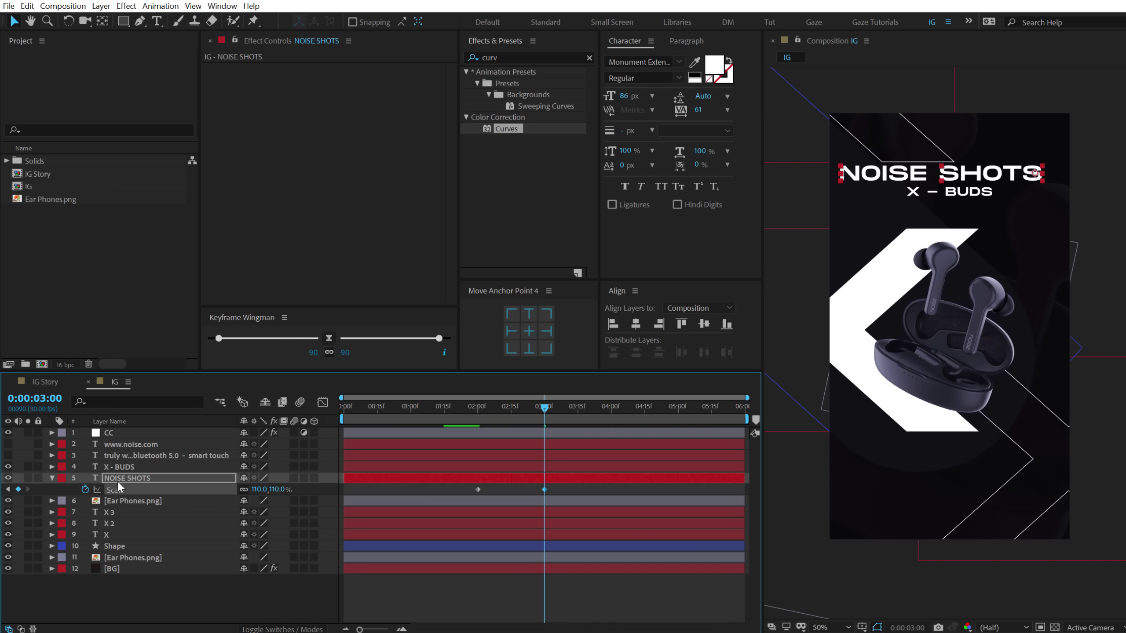
Center the NOISE SHOTS layer's anchor point and align the layer horizontally to the middle of the composition
click(117, 479)
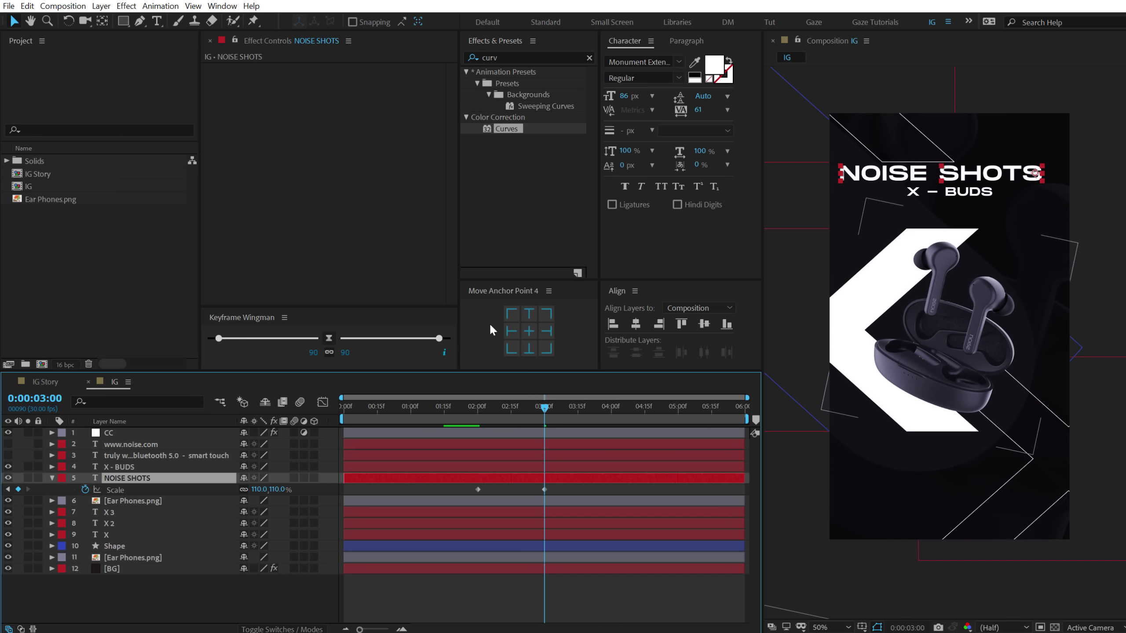
click(528, 332)
click(635, 324)
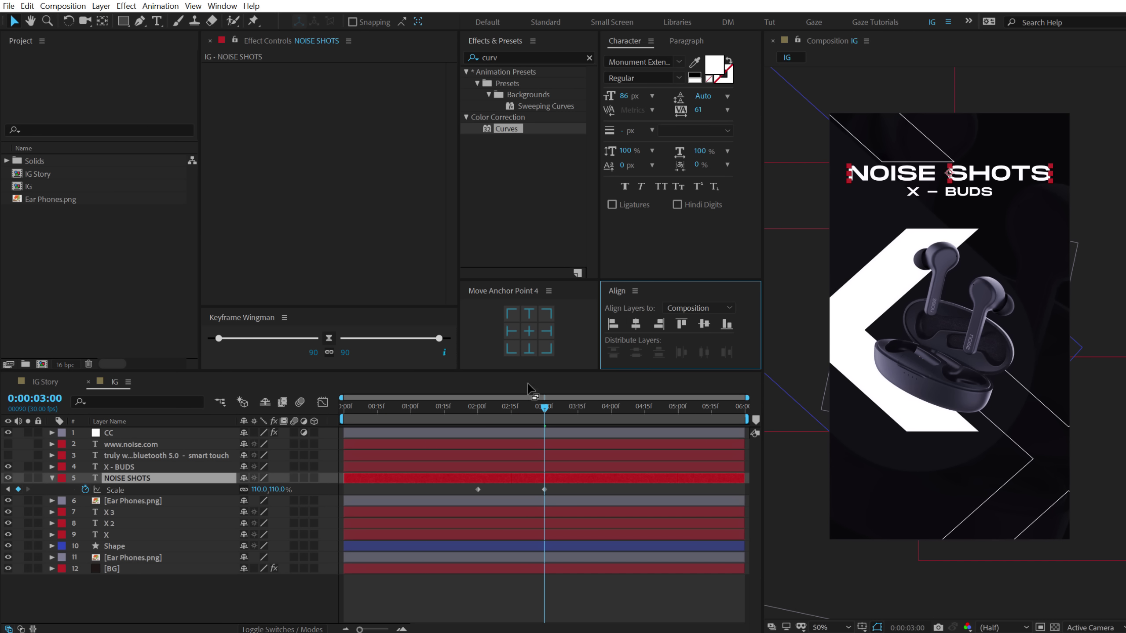
Ease both scale keyframes of the NOISE SHOTS layer with Keyframe Wingman values of 90
mouse_move(531, 407)
mouse_down()
mouse_move(483, 408)
mouse_move(535, 409)
mouse_up()
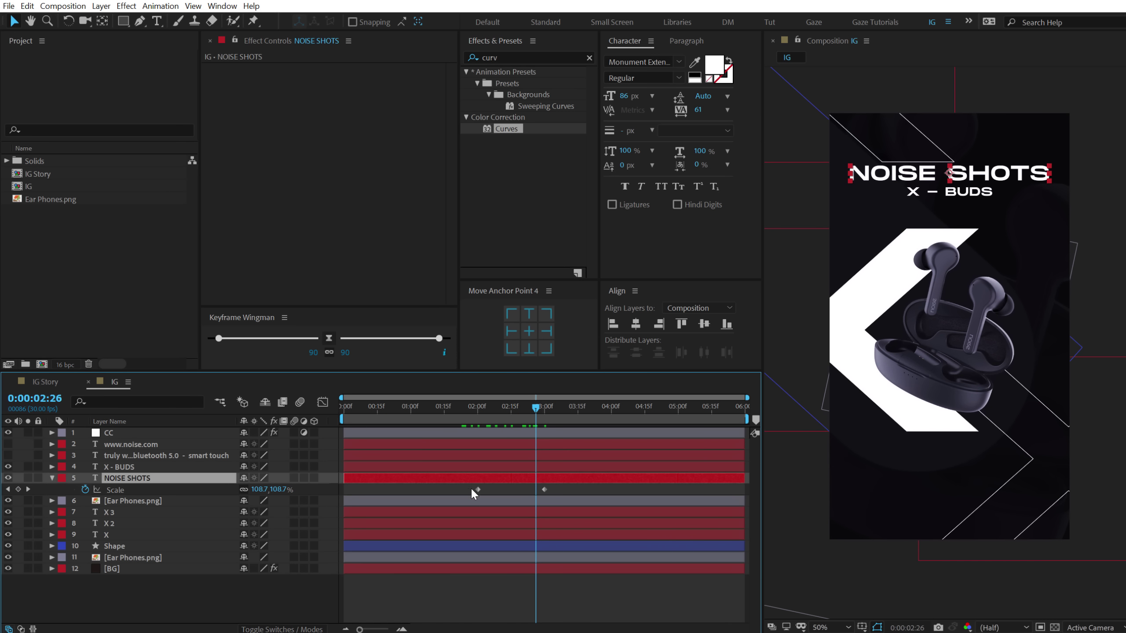
drag(471, 487, 549, 493)
click(328, 338)
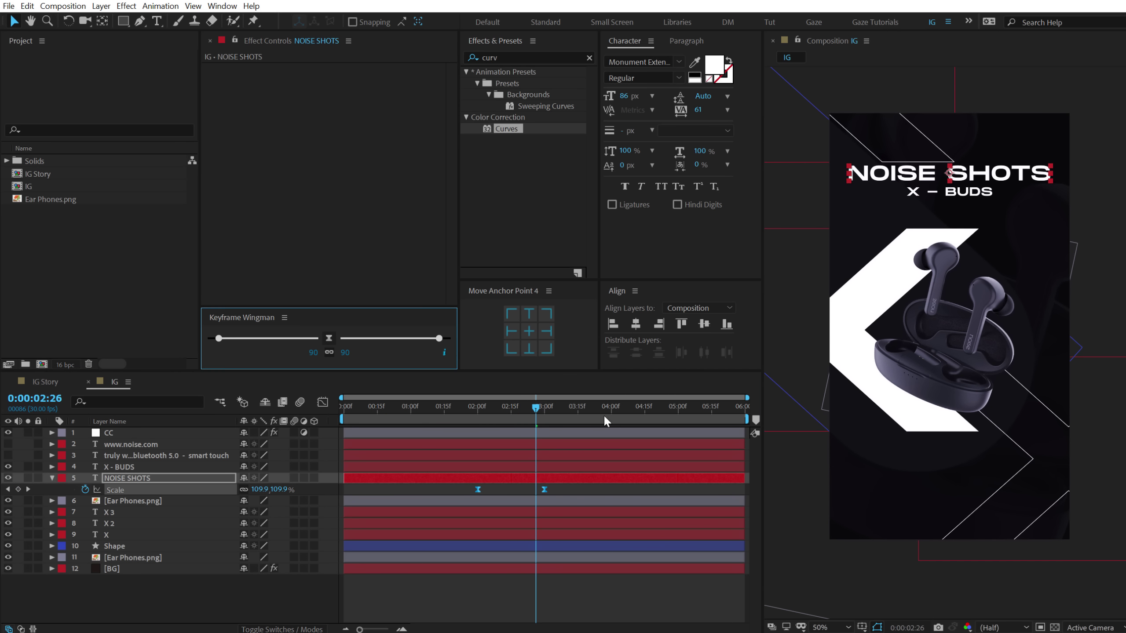
Preview the eased scale animation of the NOISE SHOTS title, starting just before 2 s
click(474, 409)
key(space)
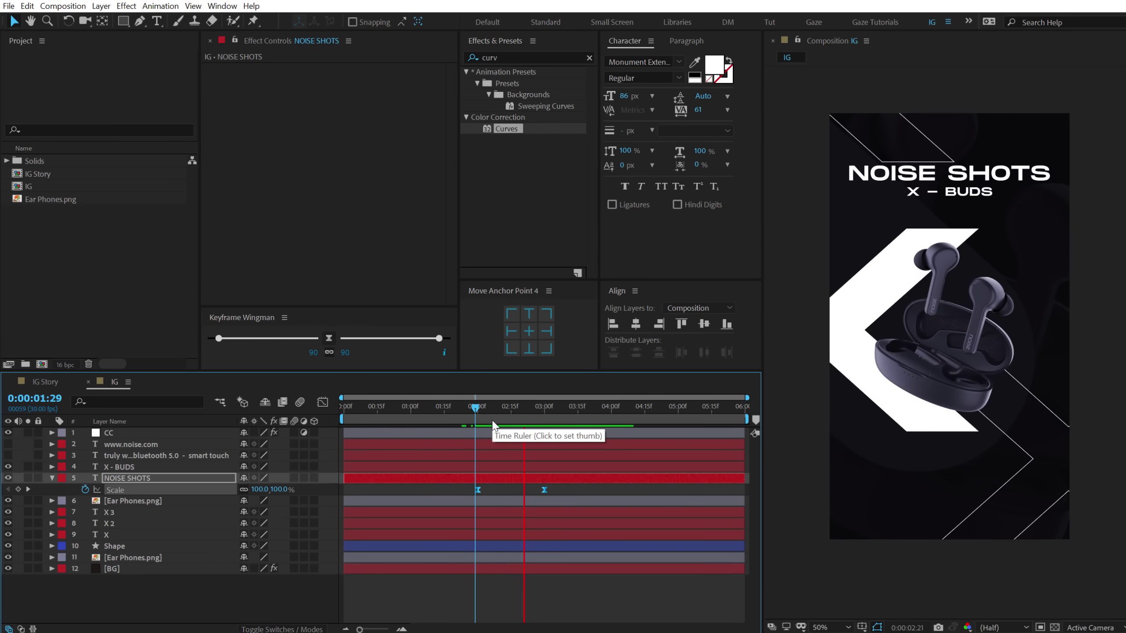
key(space)
key(space)
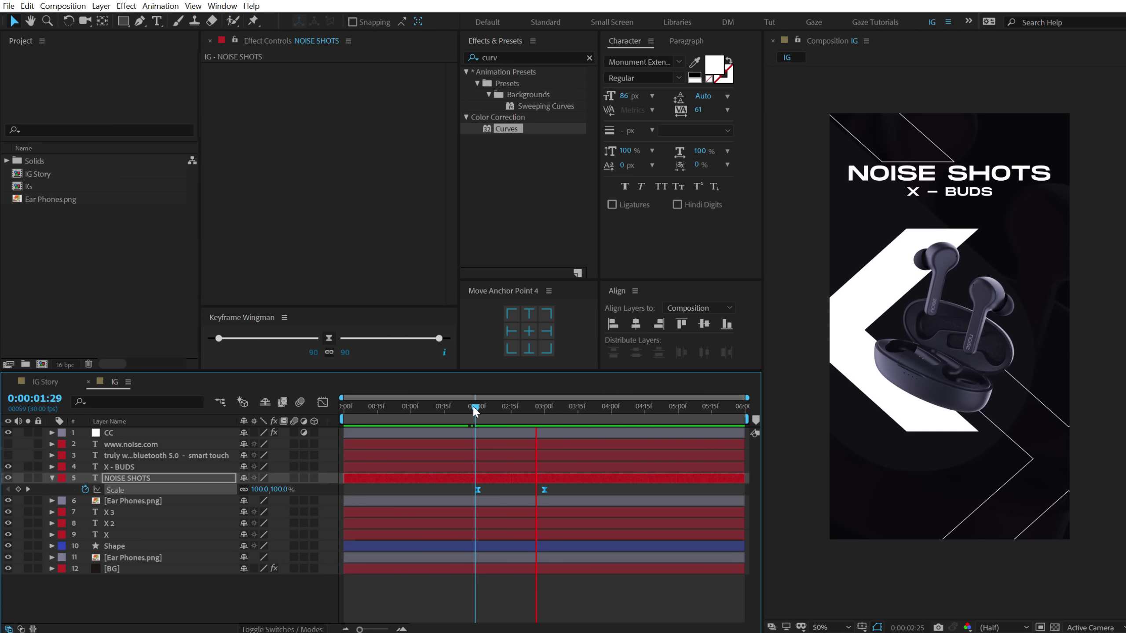
key(space)
key(space)
Center the X - BUDS layer's anchor point and keyframe its opacity at 0% at 2 s
click(477, 412)
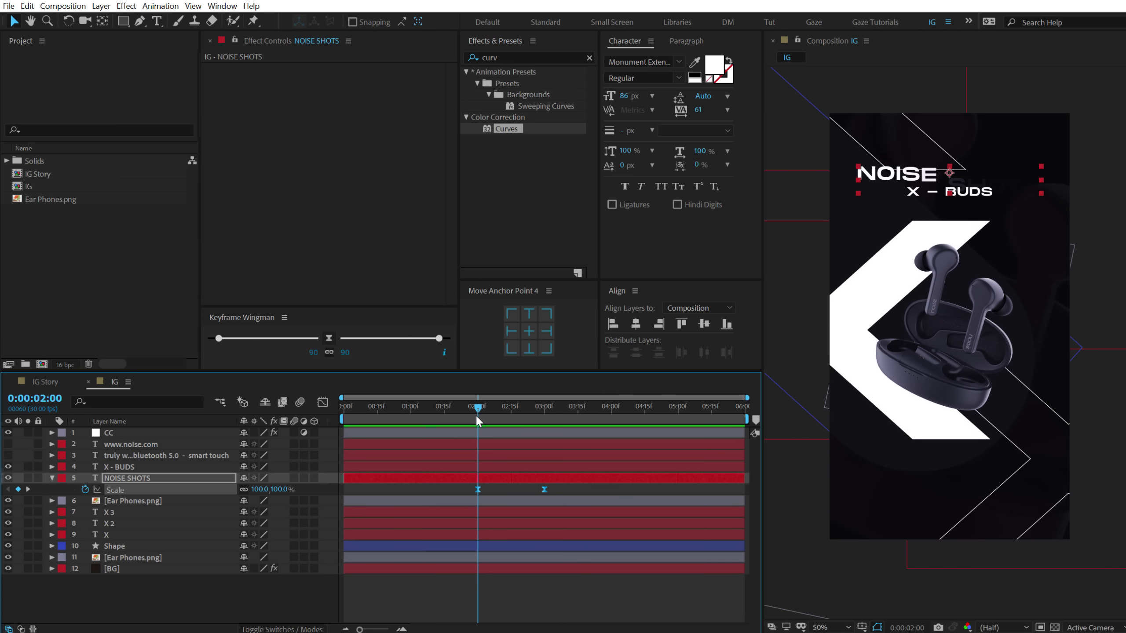
click(492, 495)
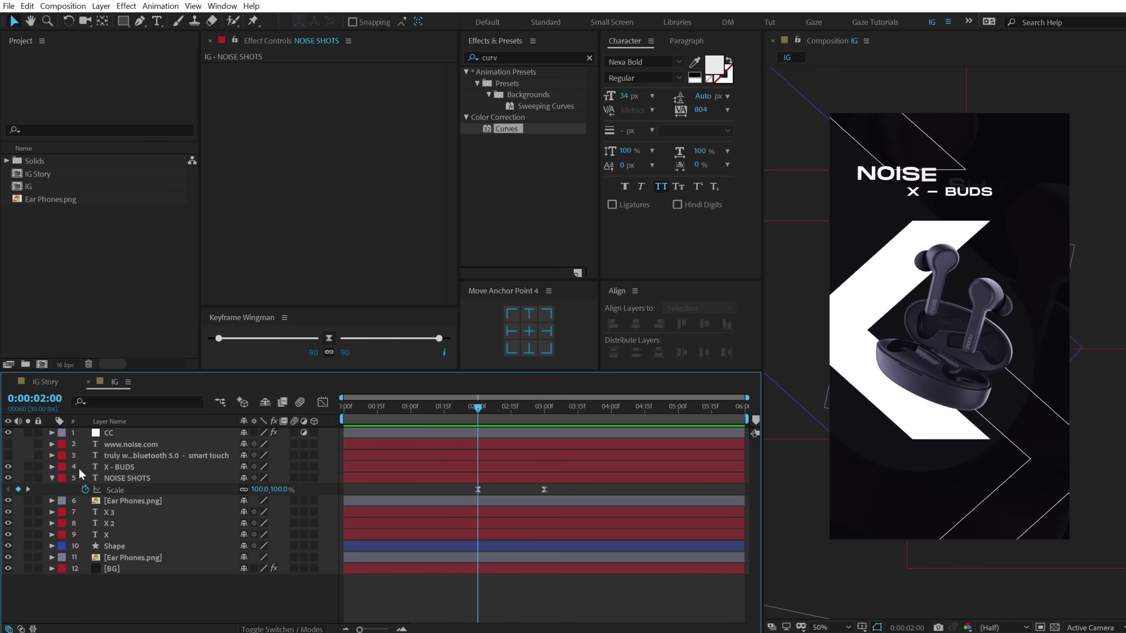
click(124, 467)
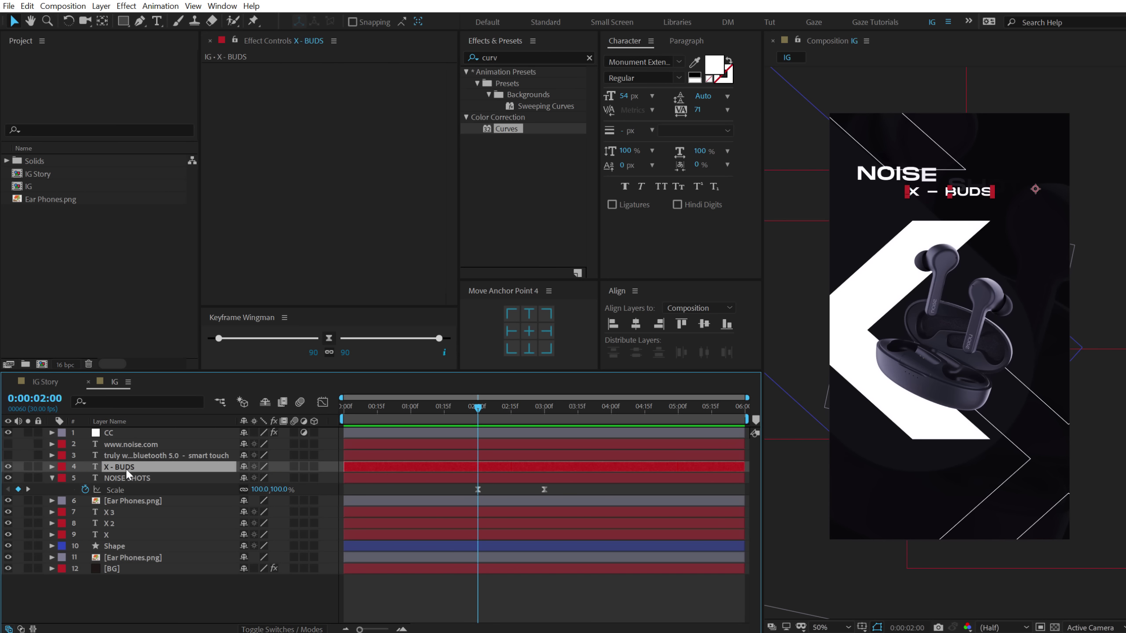
click(528, 330)
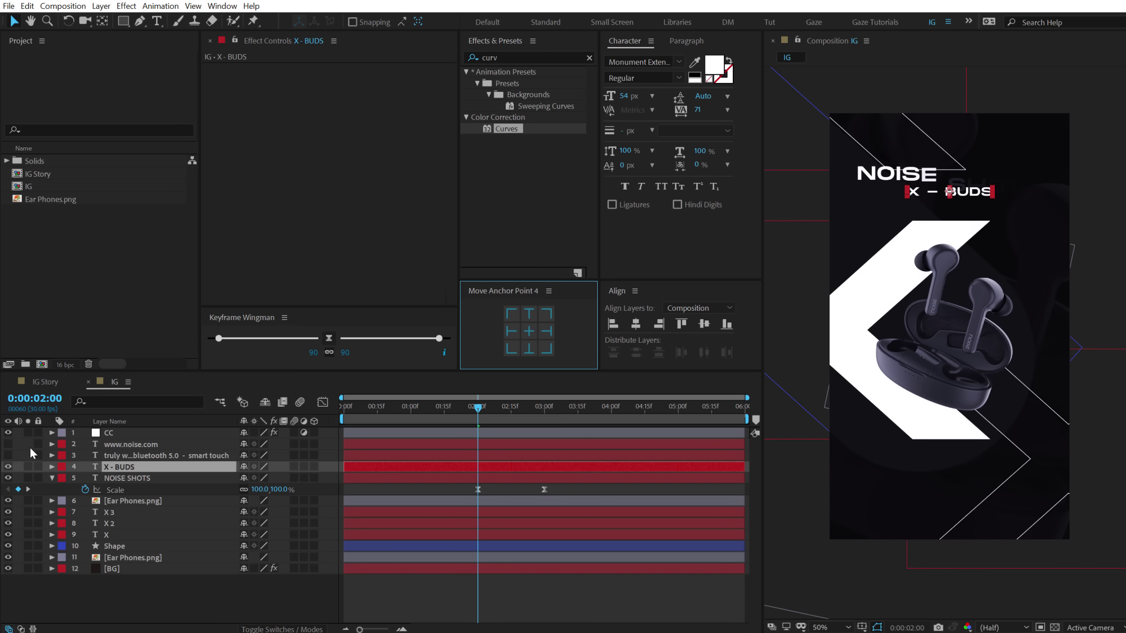
click(84, 465)
key(alt+shift+t)
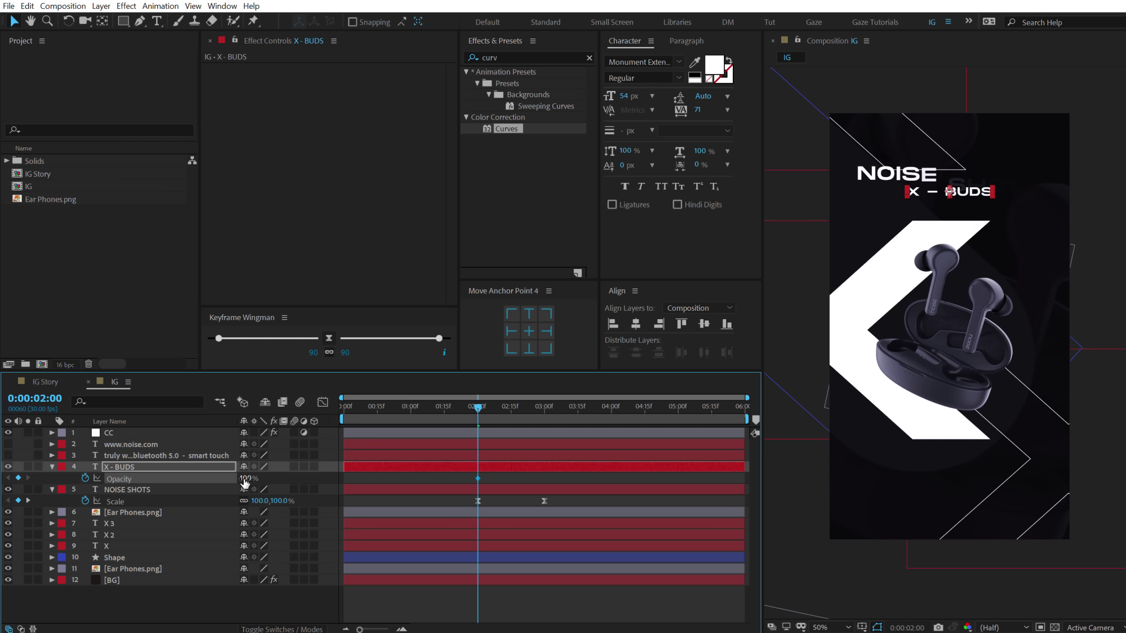
drag(244, 478, 125, 489)
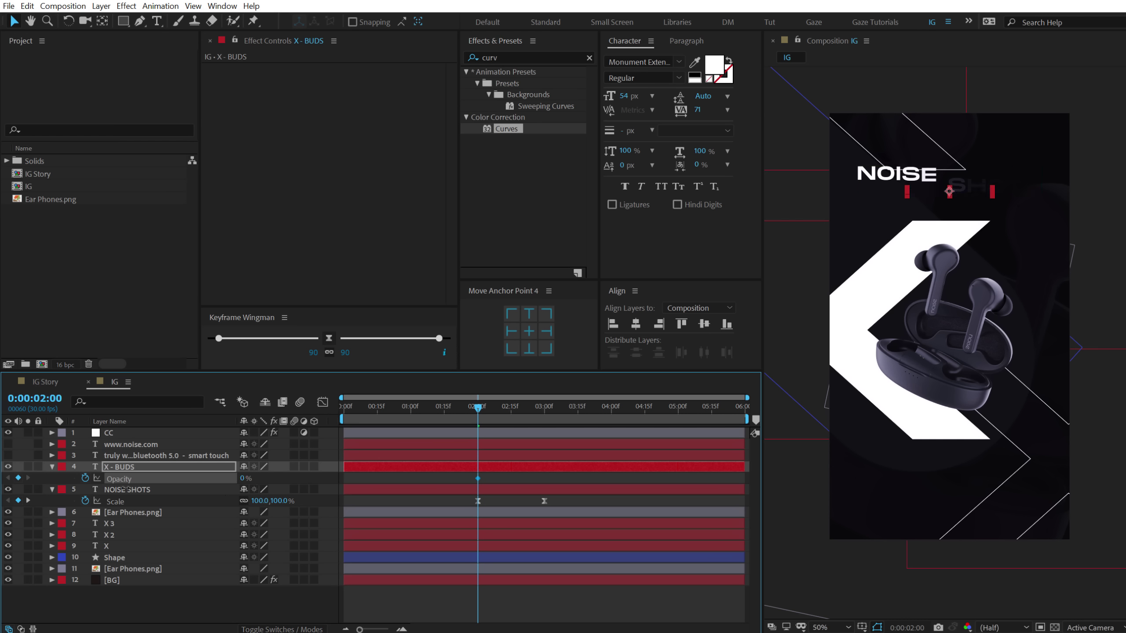
Keyframe the X - BUDS layer's scale at 50% at 2 s
click(114, 466)
key(s)
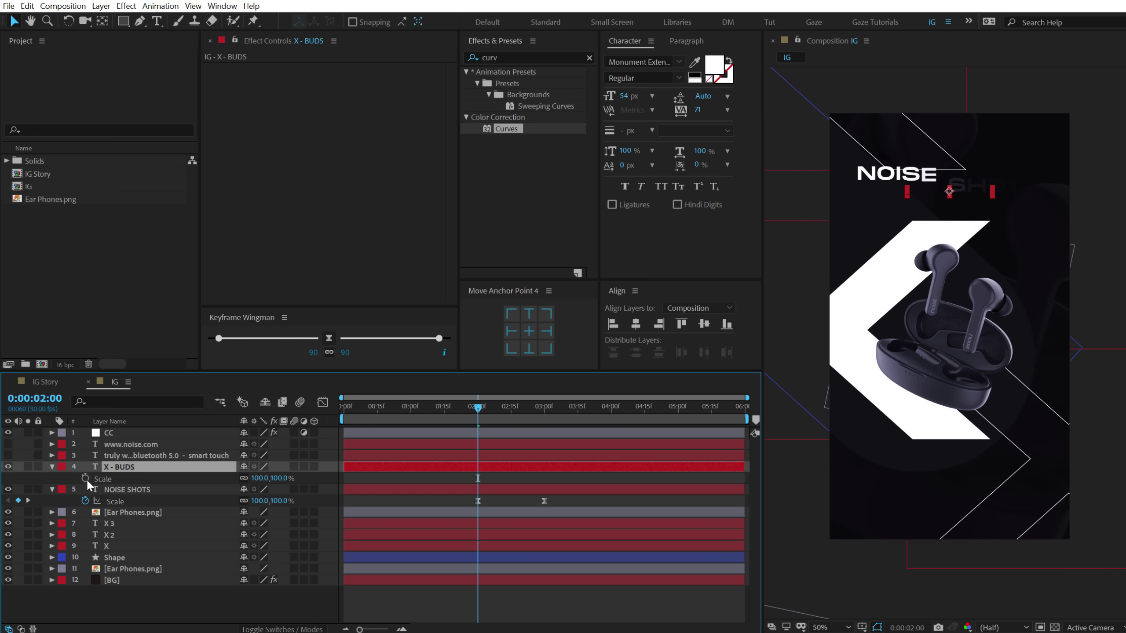
click(85, 478)
click(279, 479)
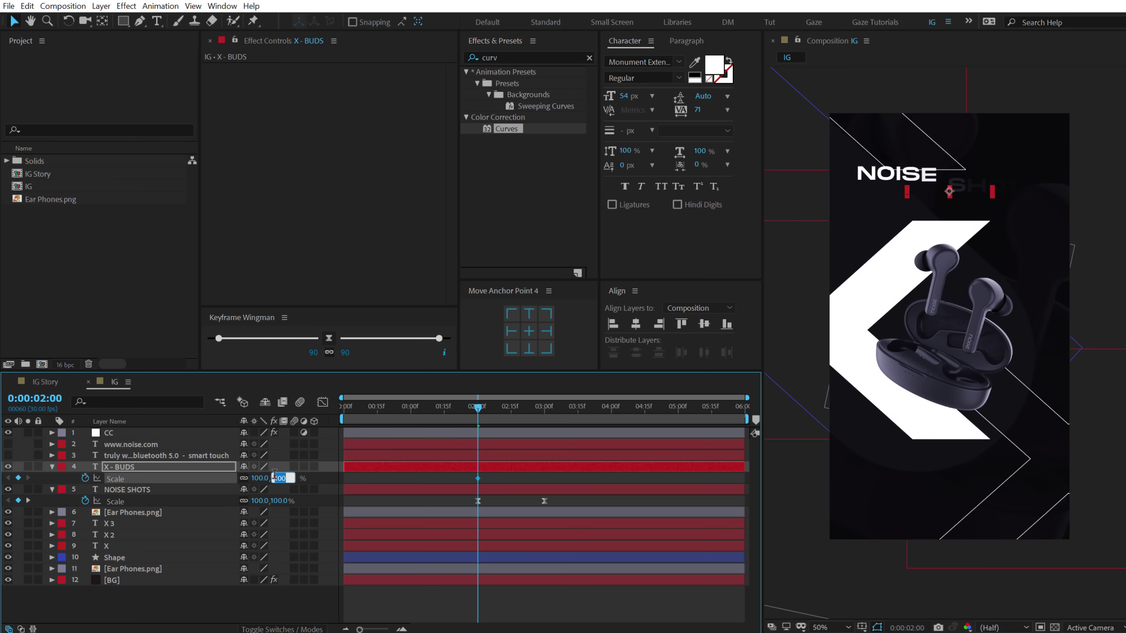
text(50)
key(Return)
Set the X - BUDS layer's opacity and scale both to 100% at 3 s
key(alt+shift+t)
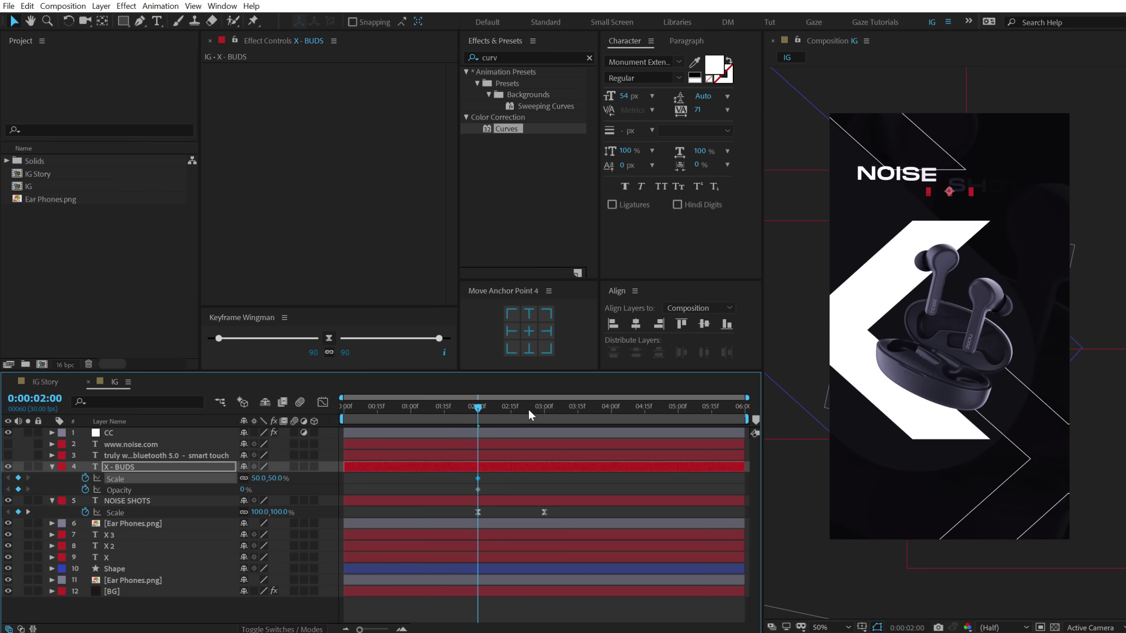
drag(528, 409, 545, 407)
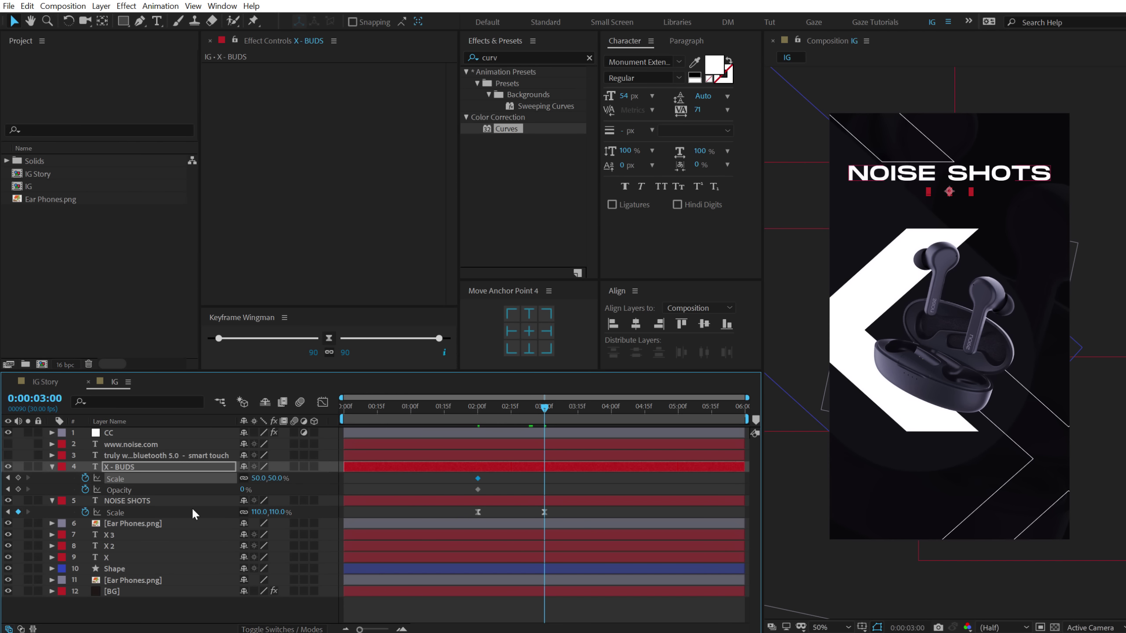
drag(242, 490, 329, 490)
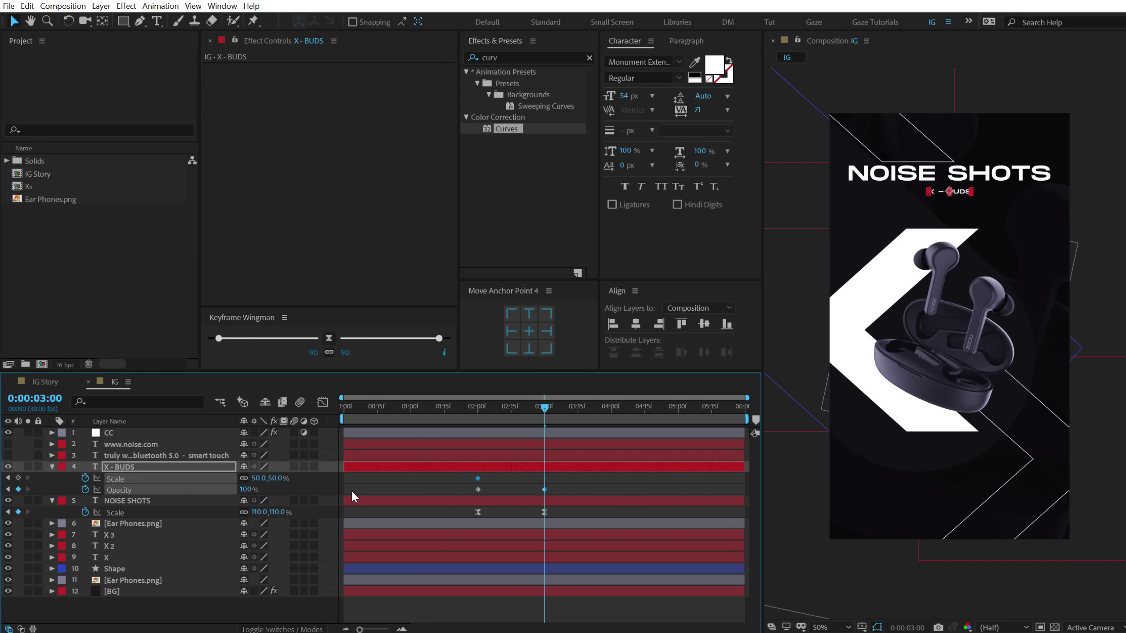
click(275, 480)
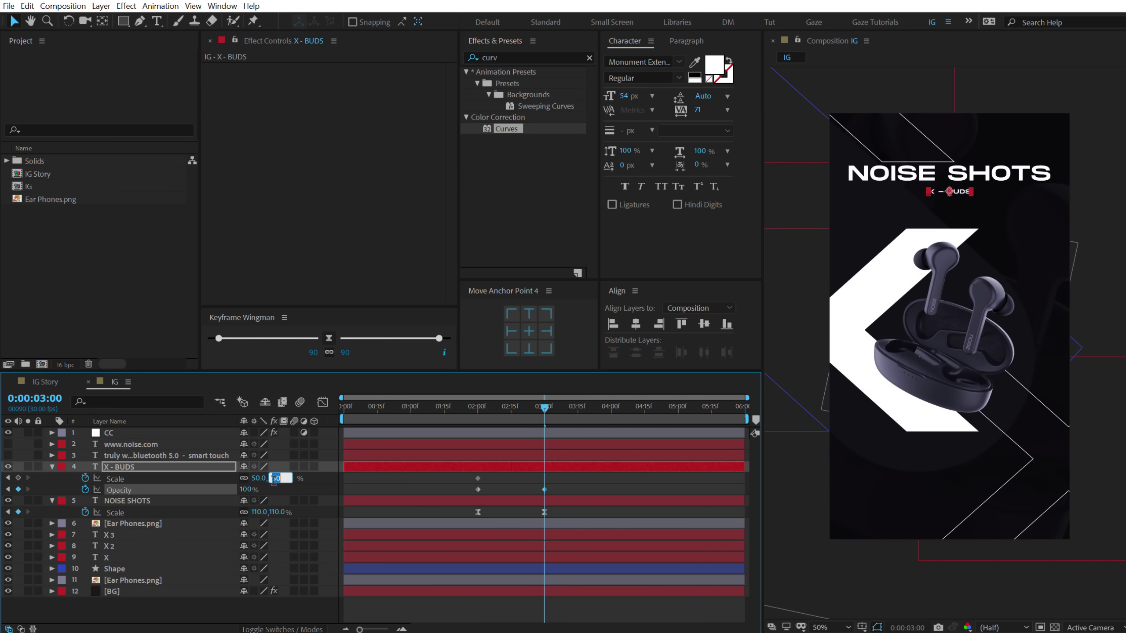
text(100)
key(Return)
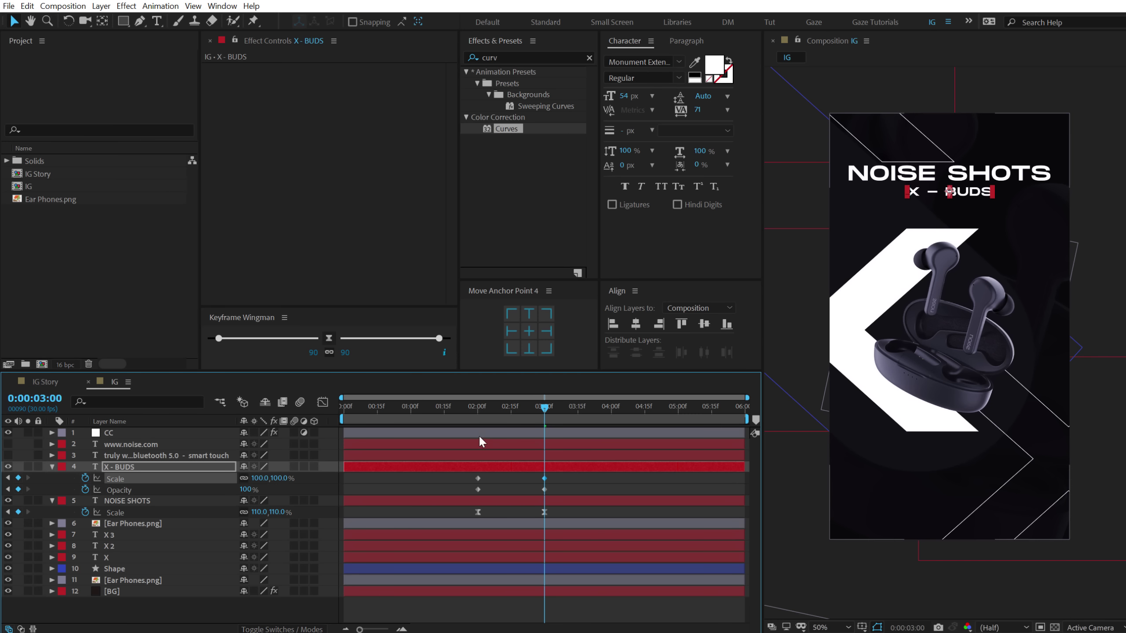
Ease all scale and opacity keyframes of the X - BUDS layer with Keyframe Wingman values of 90 and preview the reveal
drag(461, 478, 567, 496)
click(328, 336)
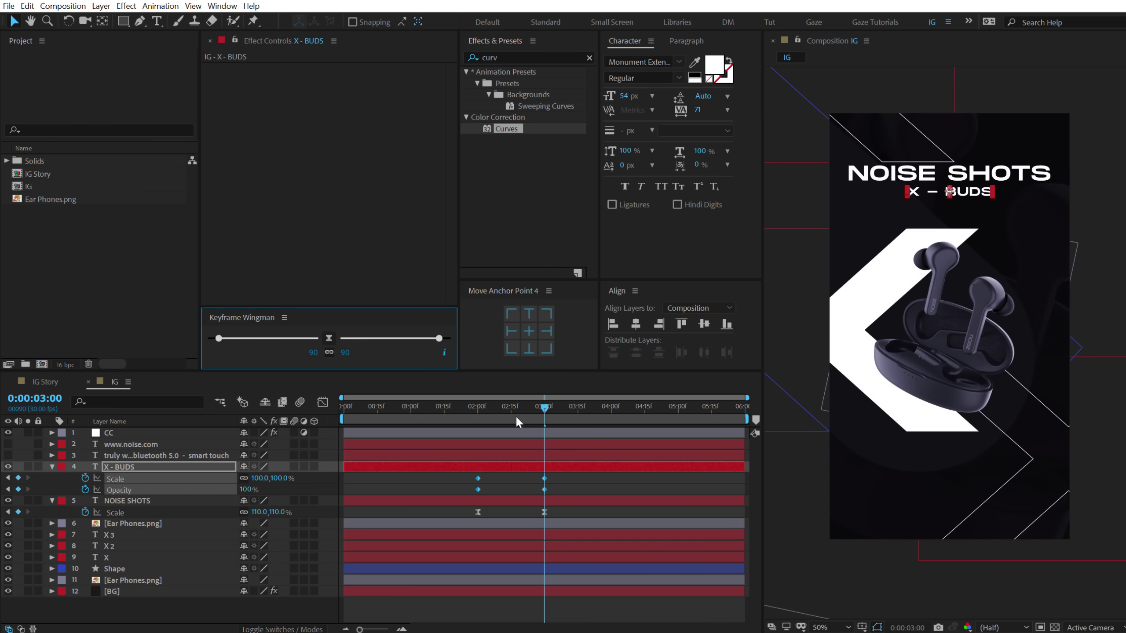
click(471, 409)
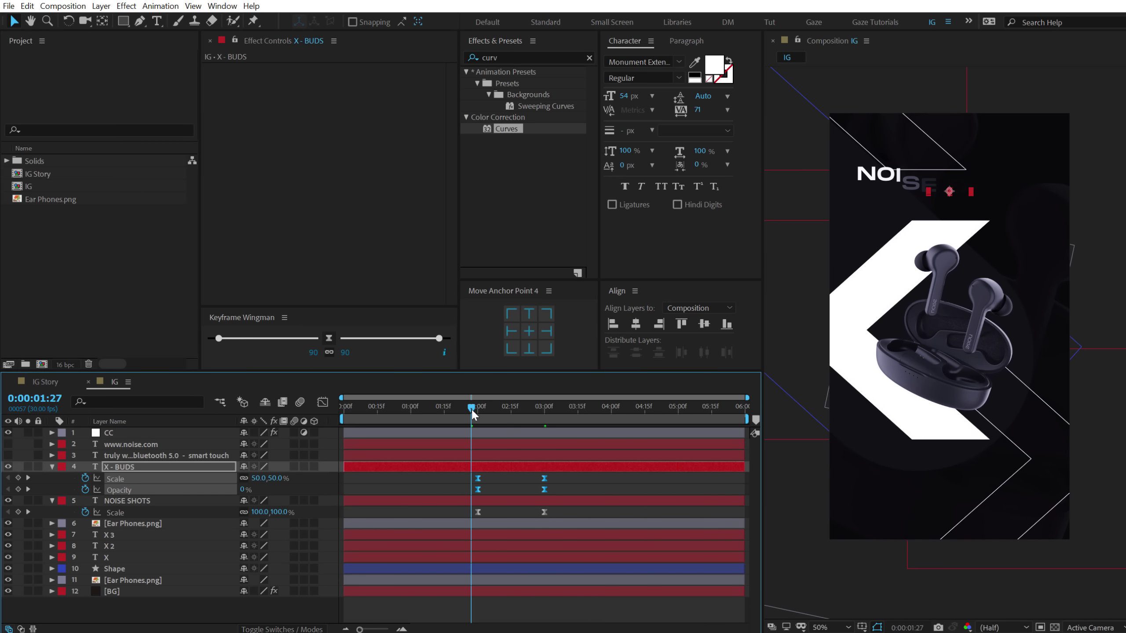
key(space)
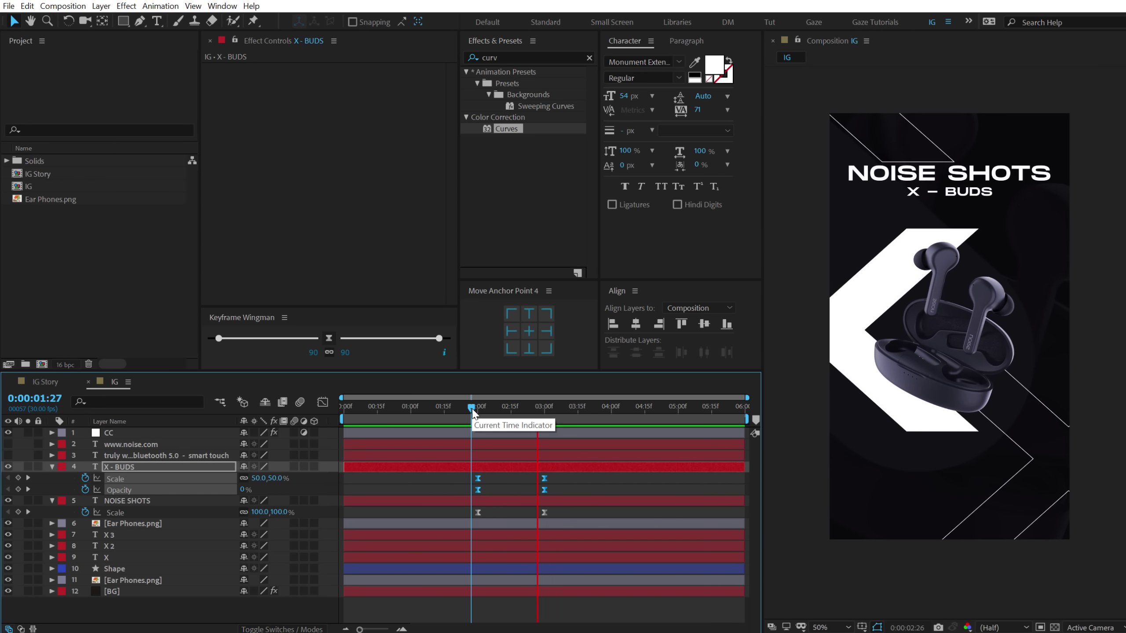
key(space)
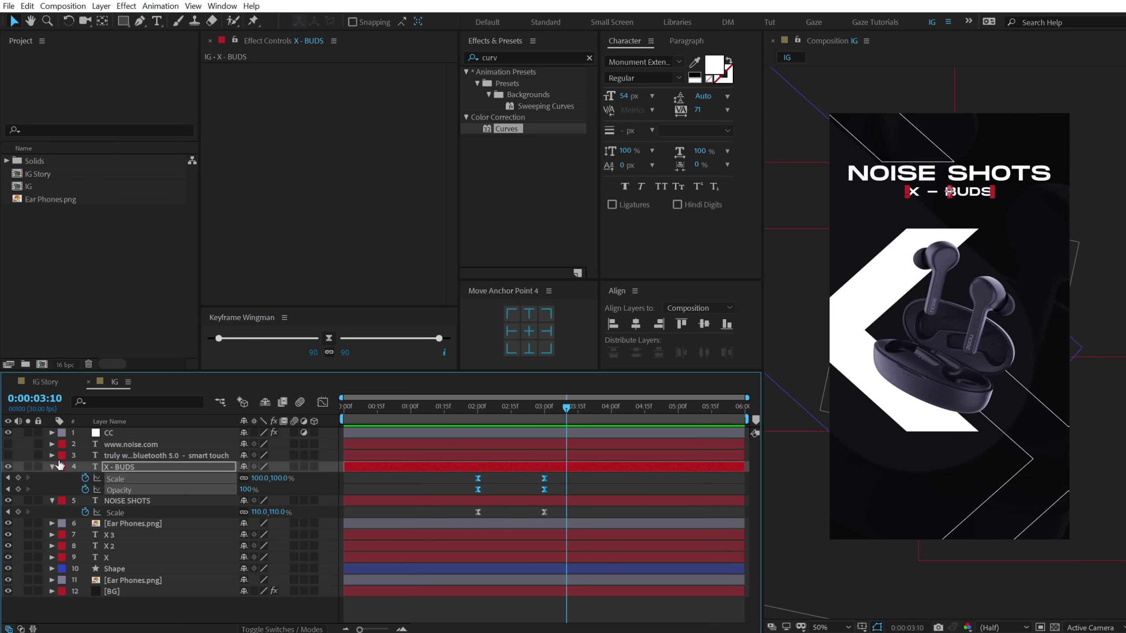
click(52, 467)
key(F2)
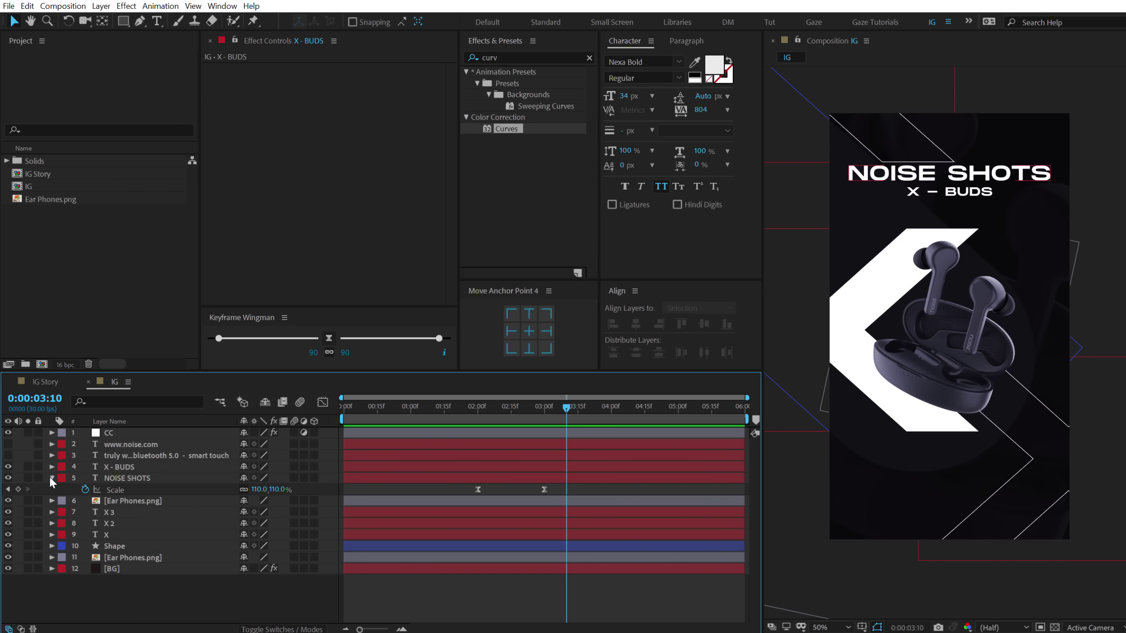
click(51, 477)
click(8, 455)
click(8, 443)
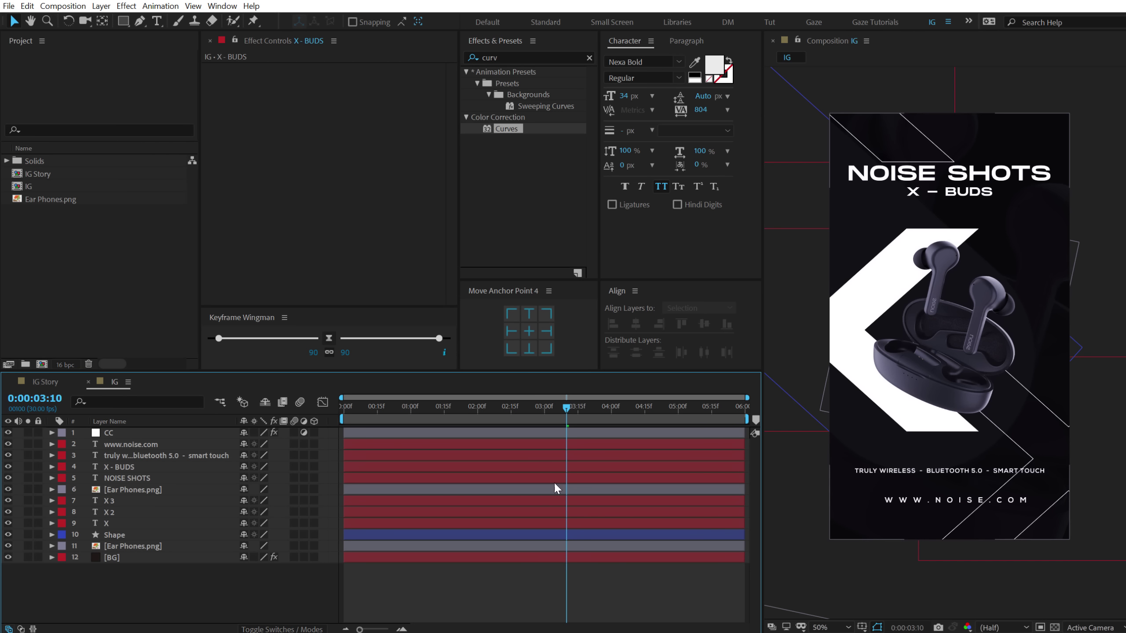
click(122, 478)
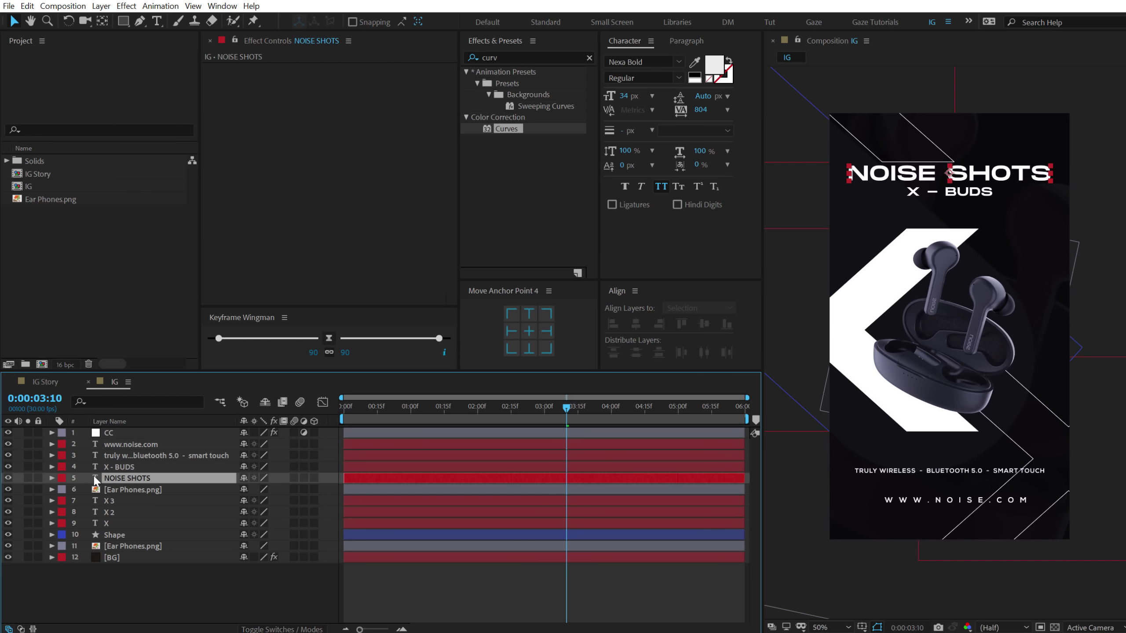
click(52, 477)
click(63, 502)
click(63, 489)
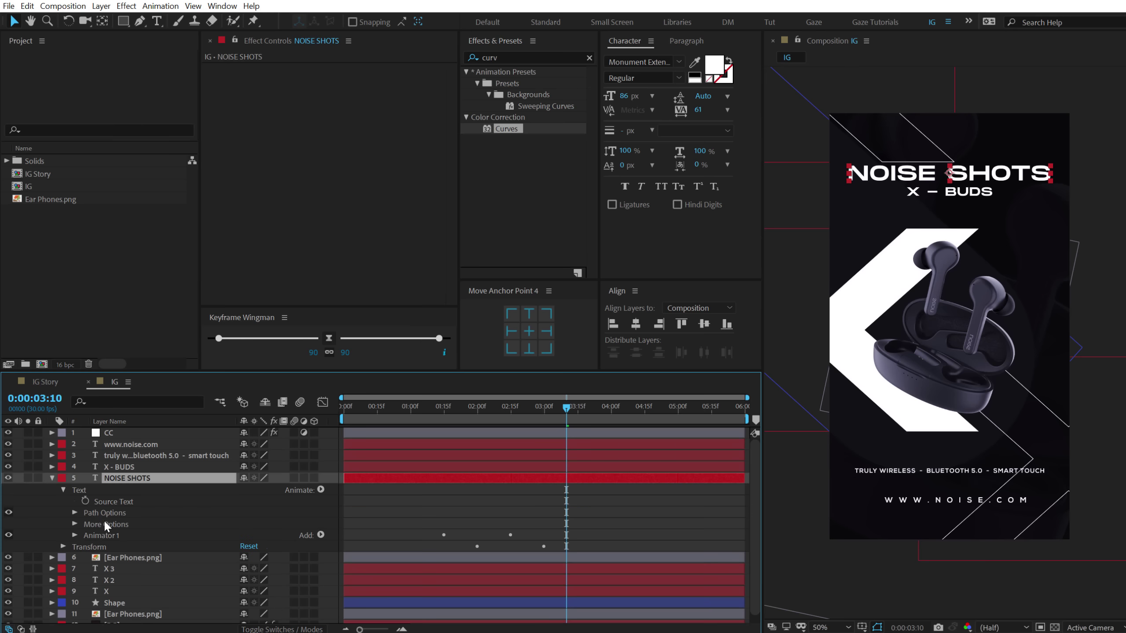
click(103, 534)
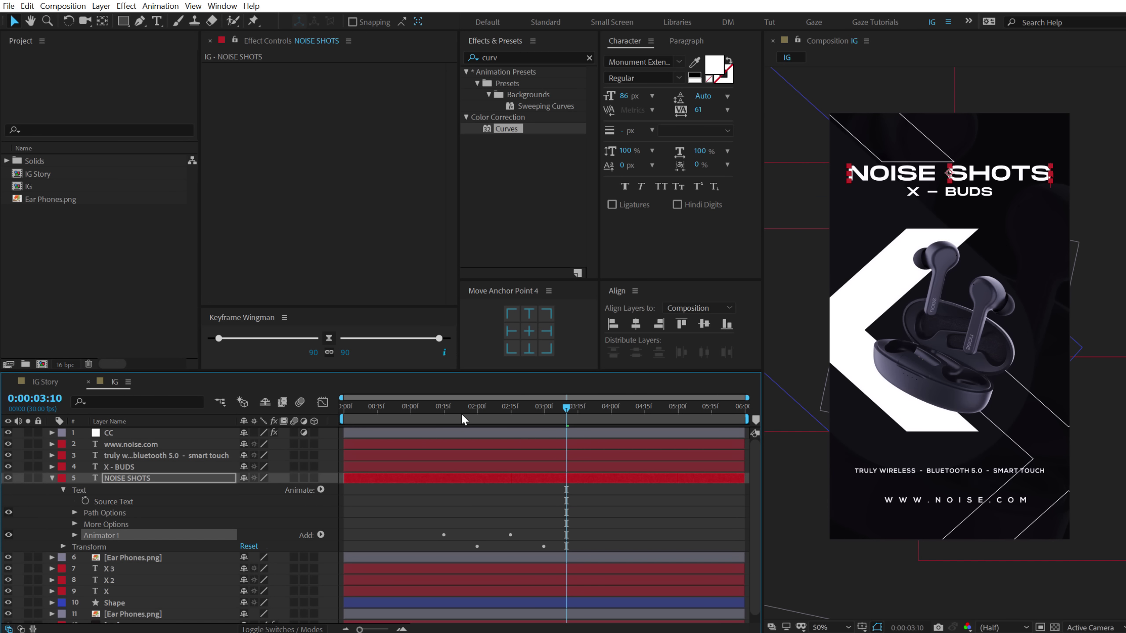
drag(462, 412, 510, 416)
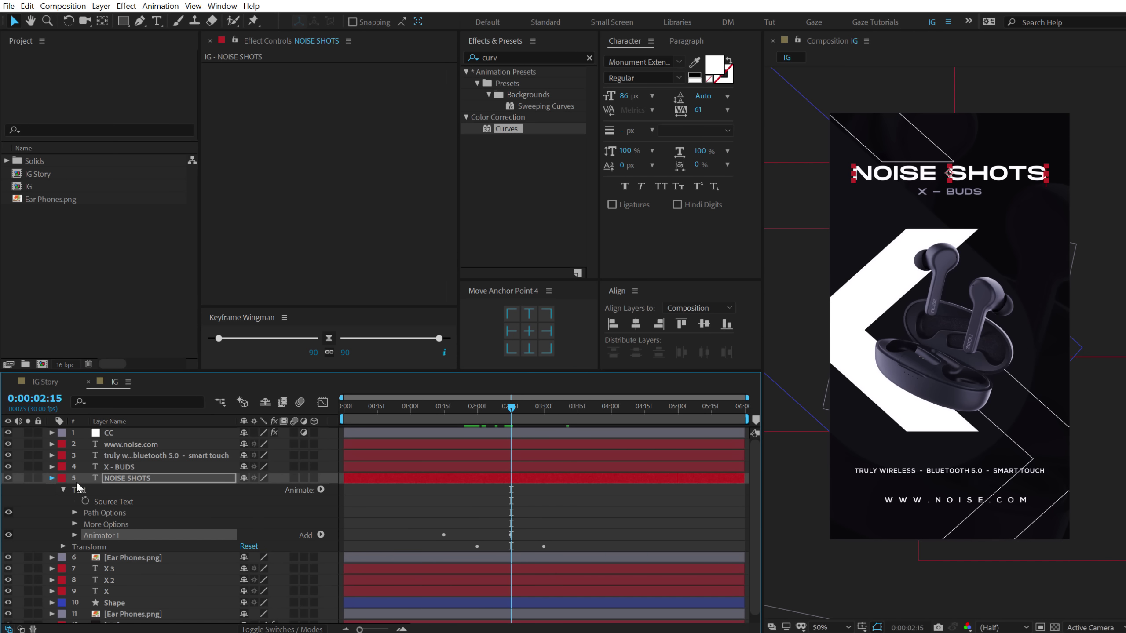
click(52, 478)
click(115, 444)
ctrl+click(114, 455)
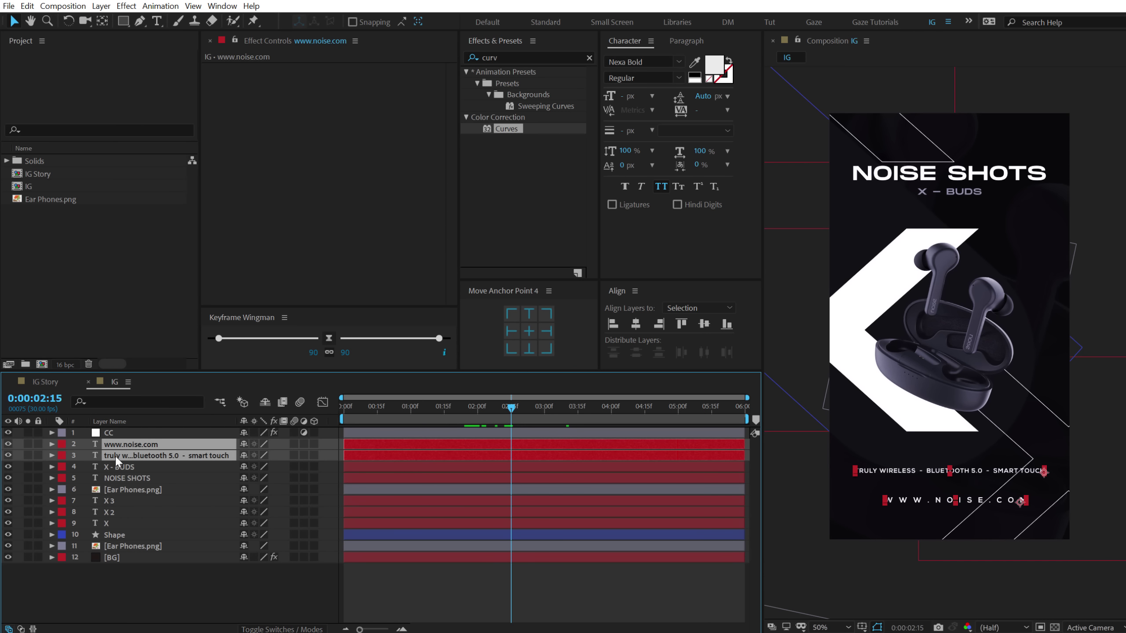
key(space)
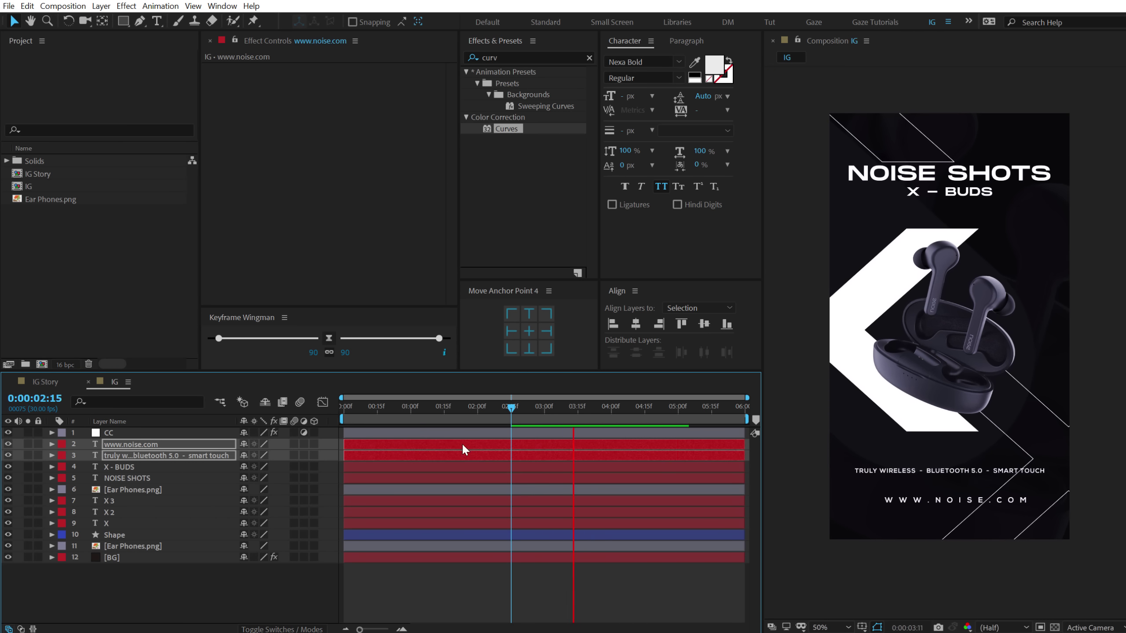
key(space)
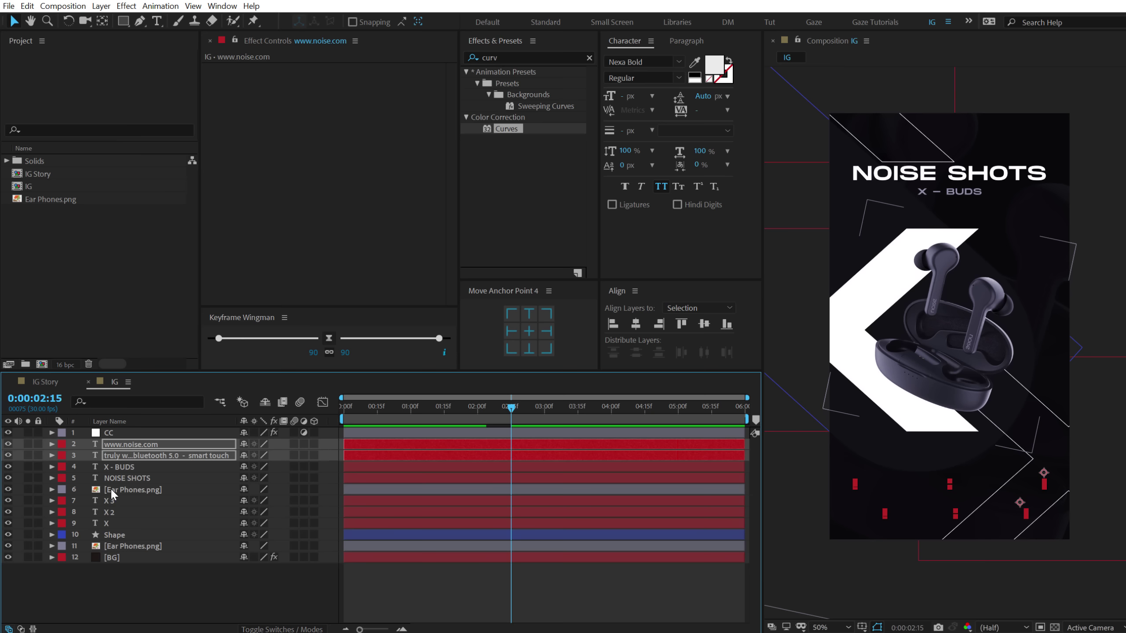
key(u)
key(u)
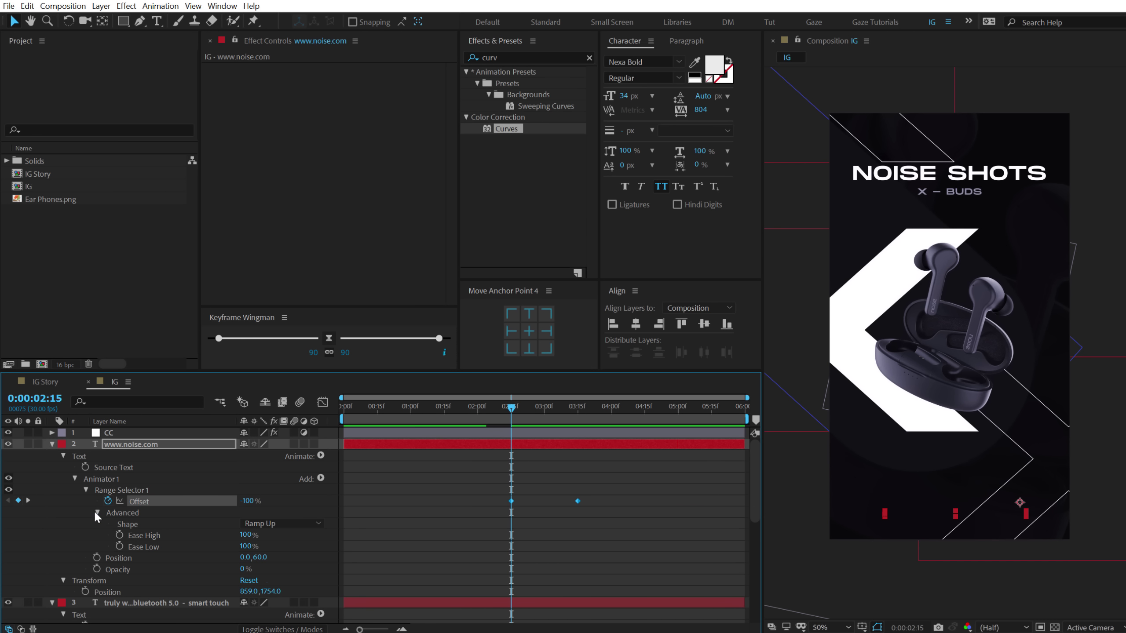
click(97, 513)
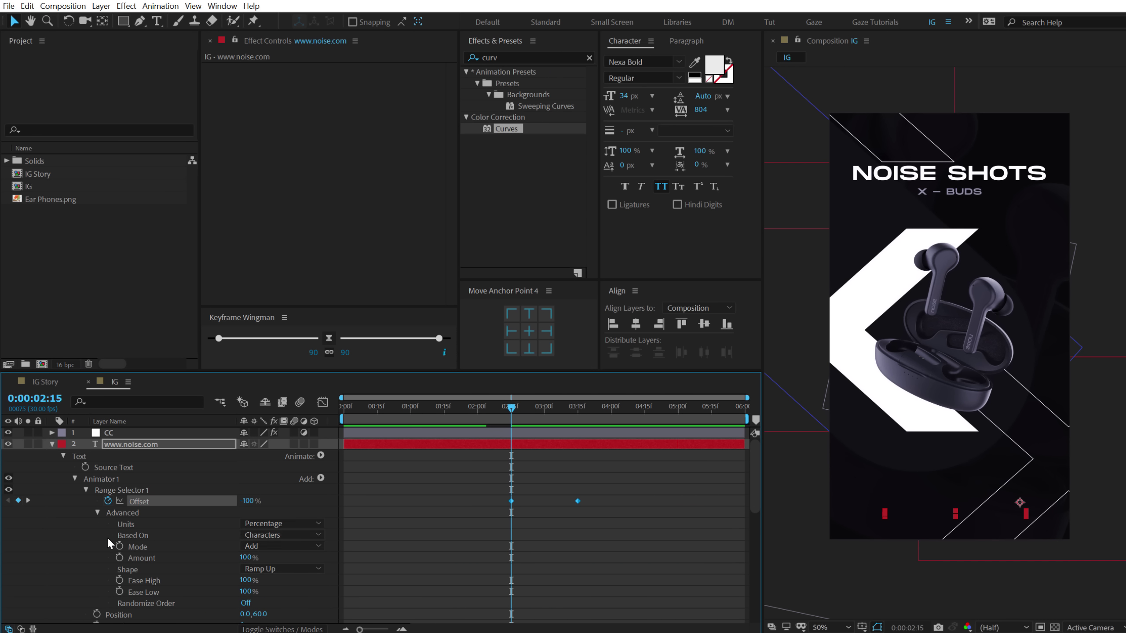
click(264, 535)
click(272, 577)
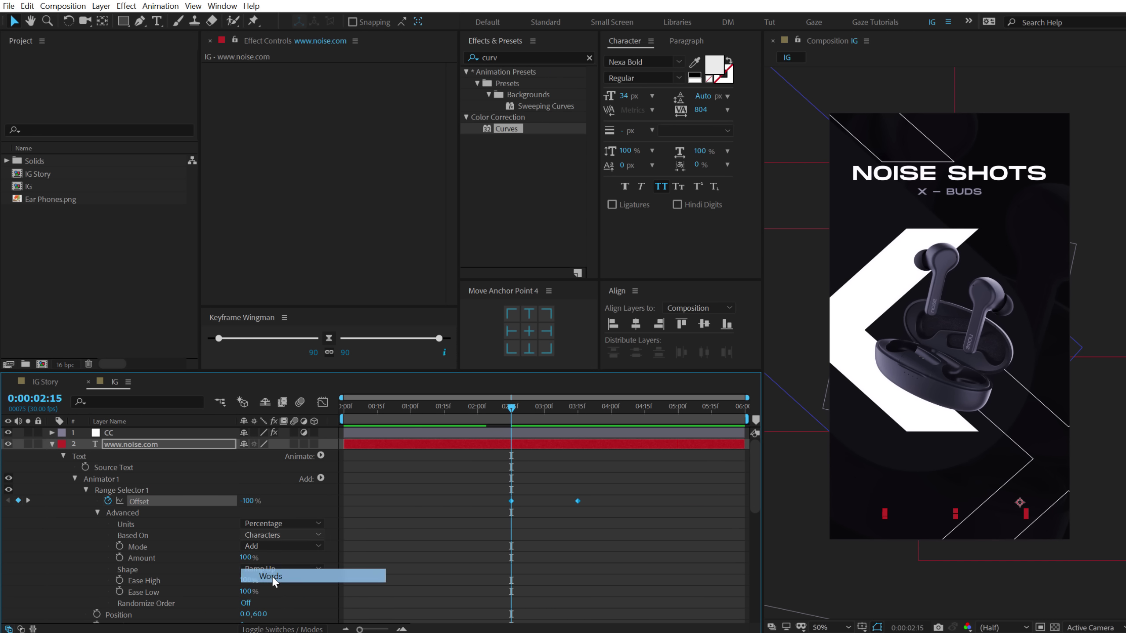
drag(506, 411, 555, 428)
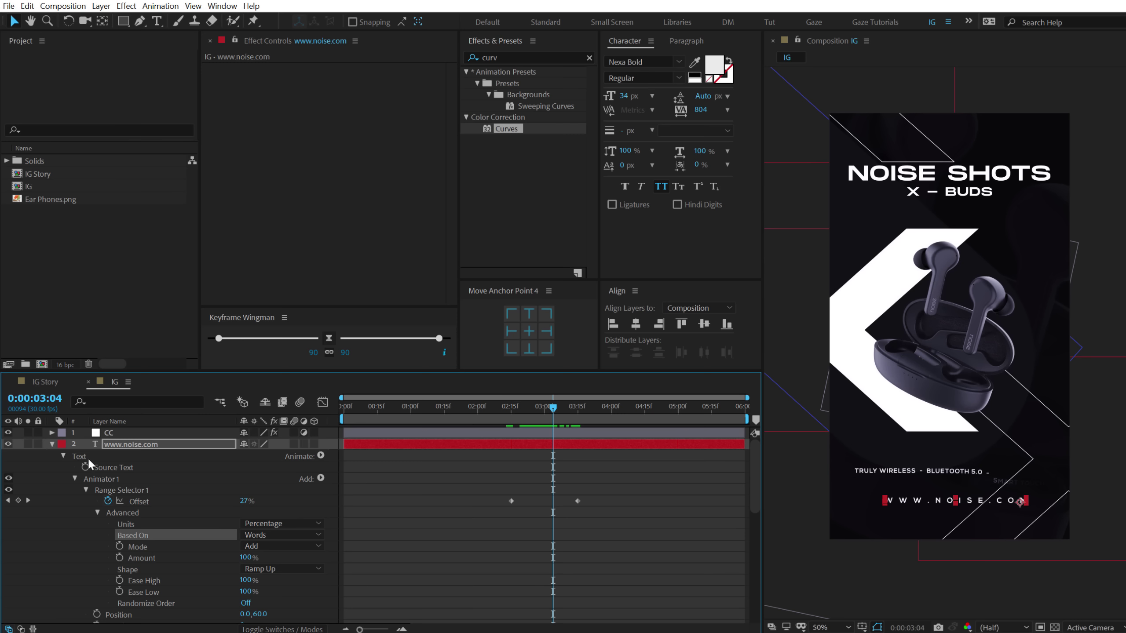
Base the tagline layer's range selector on Words, scrub the timeline to check the reveal, and collapse both text layers
click(52, 444)
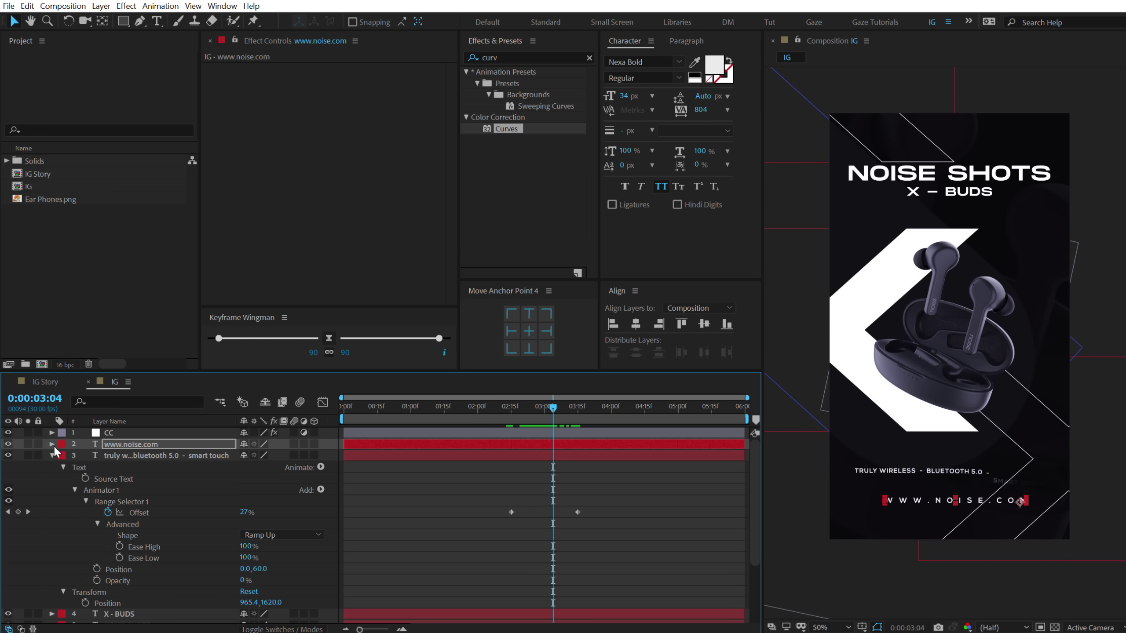
click(94, 524)
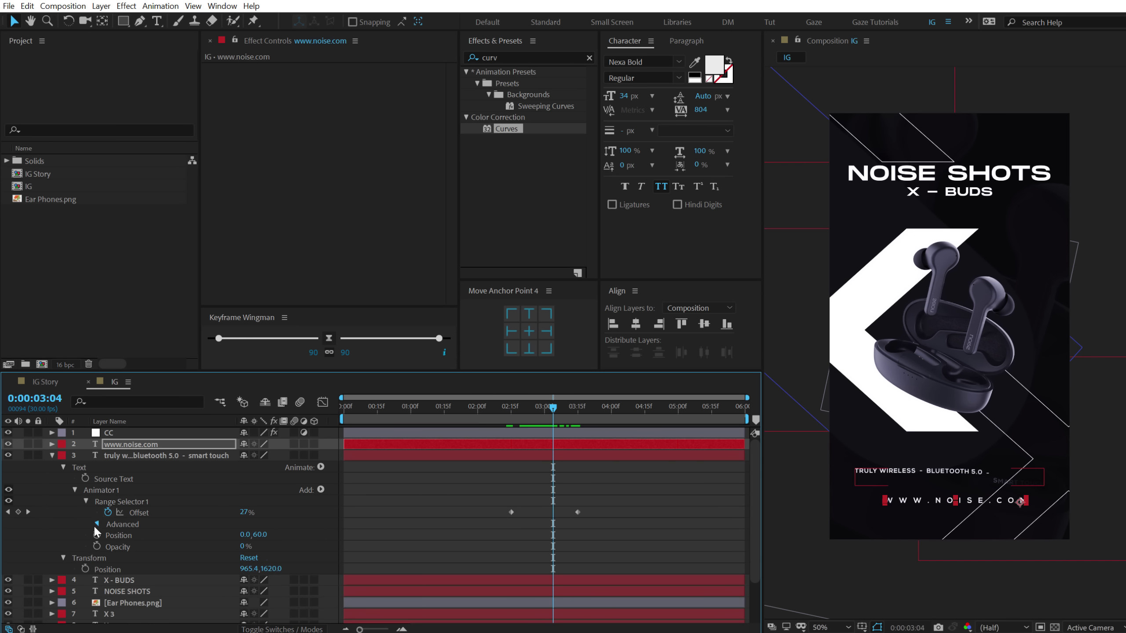
click(95, 524)
click(266, 546)
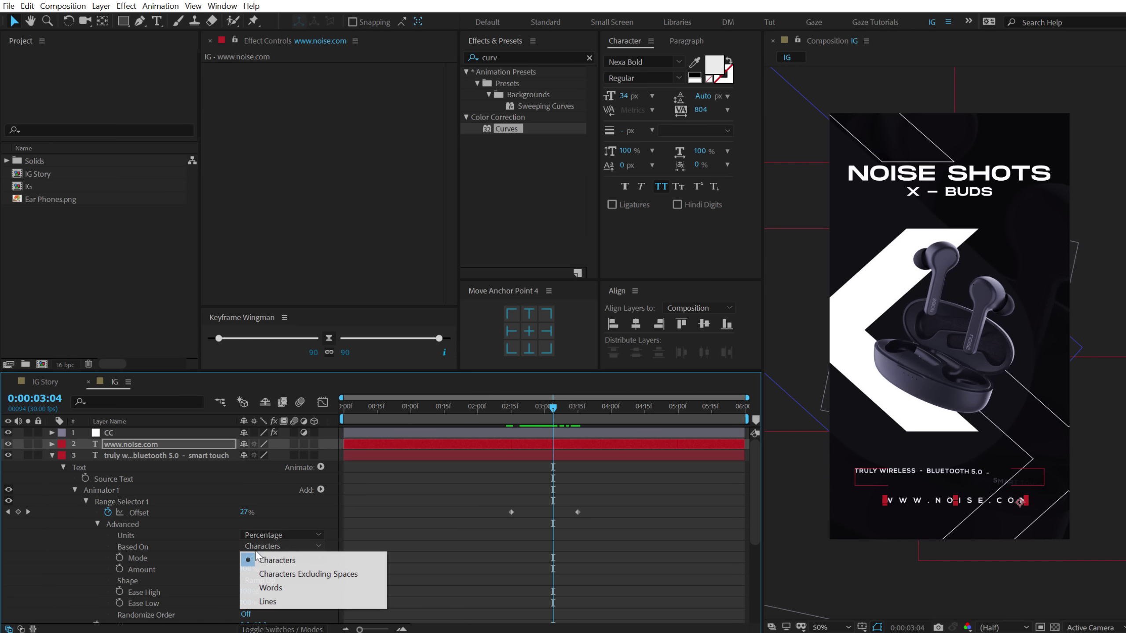
click(268, 587)
drag(509, 415, 553, 426)
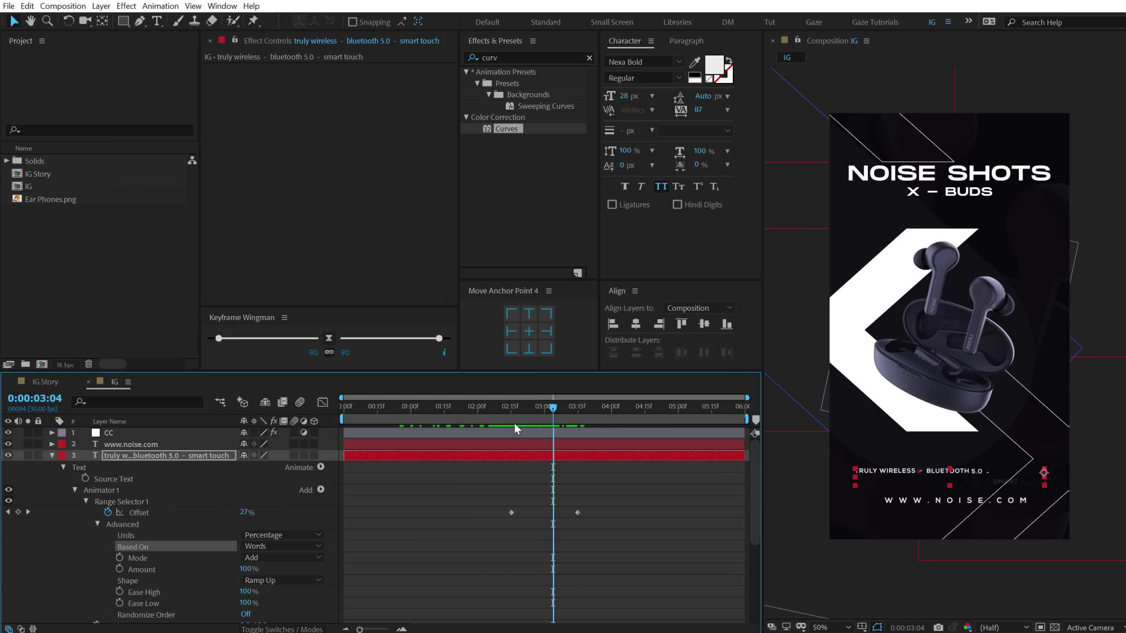
click(52, 456)
drag(382, 414, 522, 417)
Keyframe the rotation of the Ear Phones.png layer above BG from 12° at 0 s to a larger angle at the composition's end
click(130, 546)
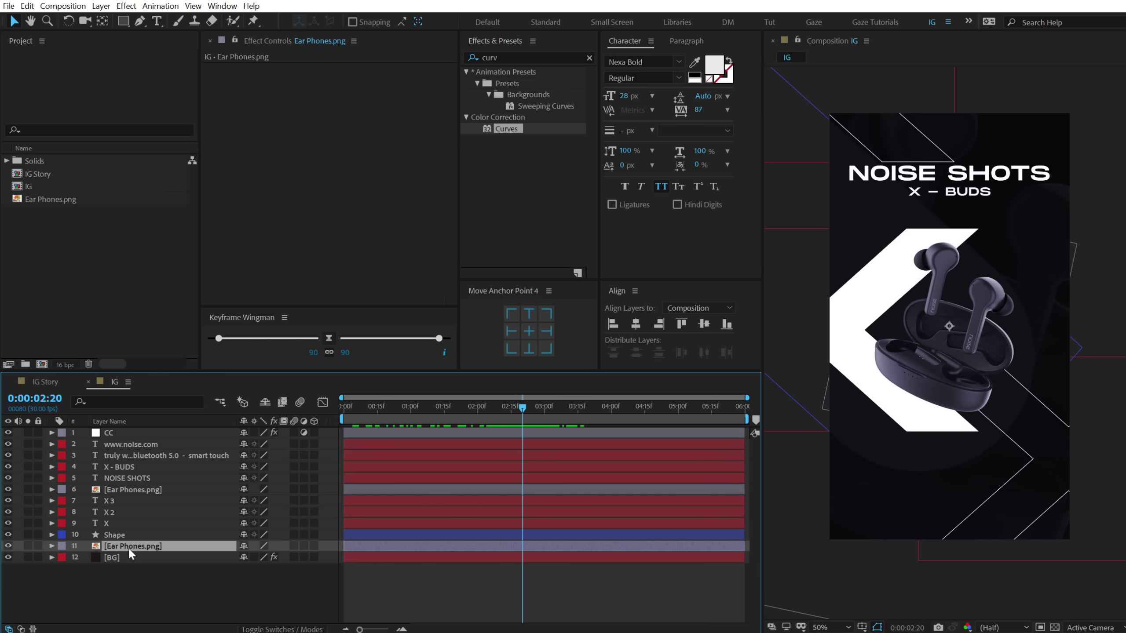
key(Home)
key(r)
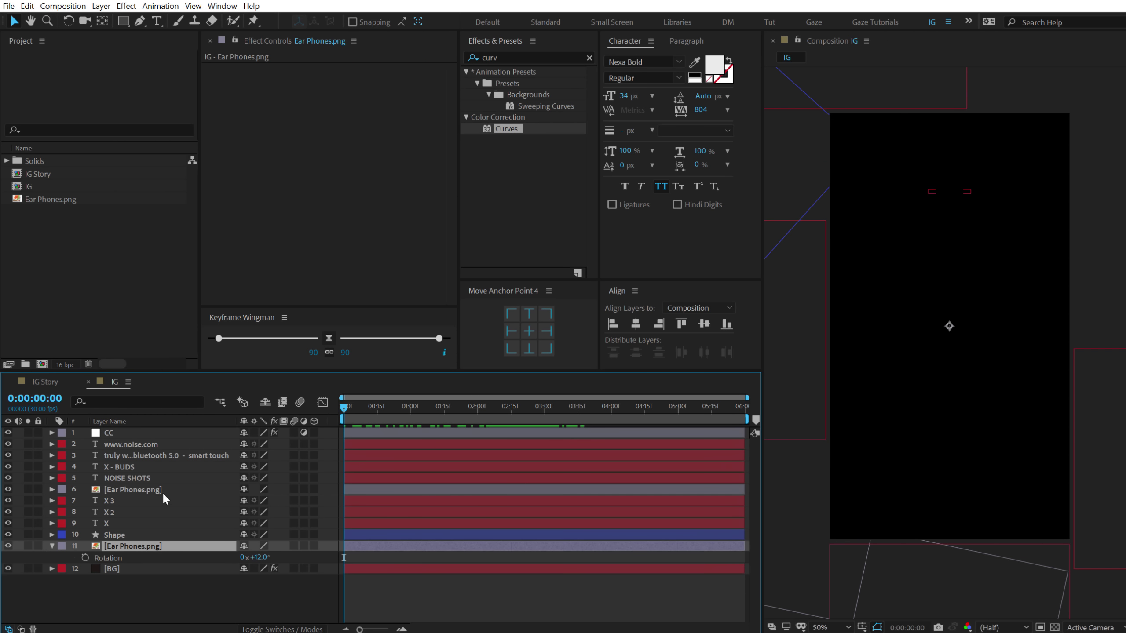
click(85, 560)
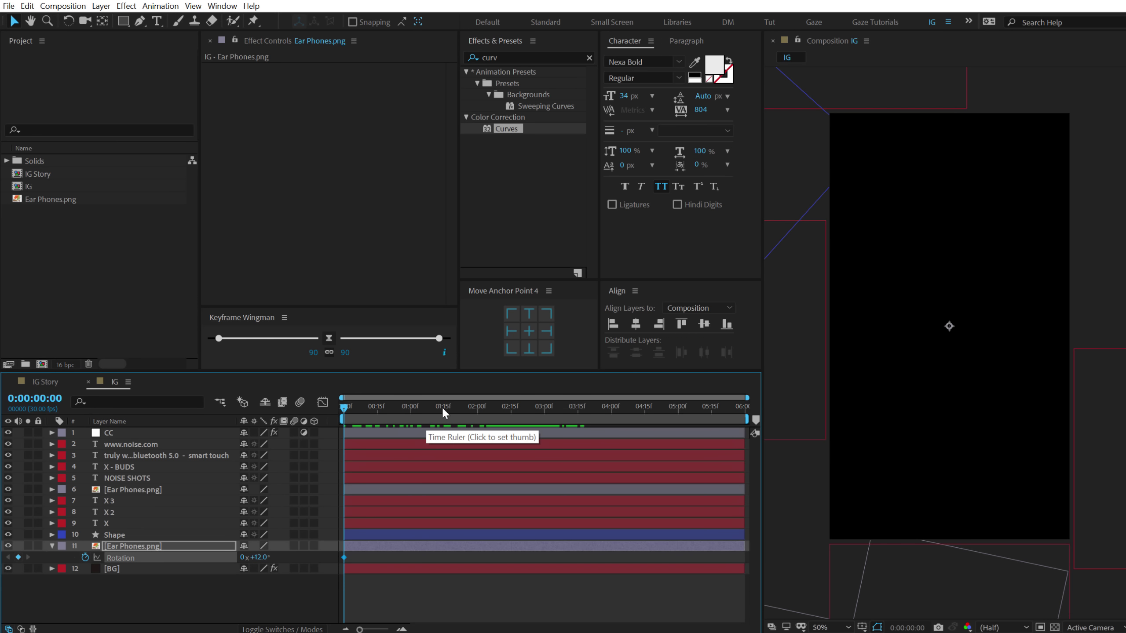
drag(442, 406, 755, 422)
drag(257, 558, 274, 558)
Preview the background earphones' rotation from the start, scrub to 3 s 23 frames, and collapse the layer
key(Home)
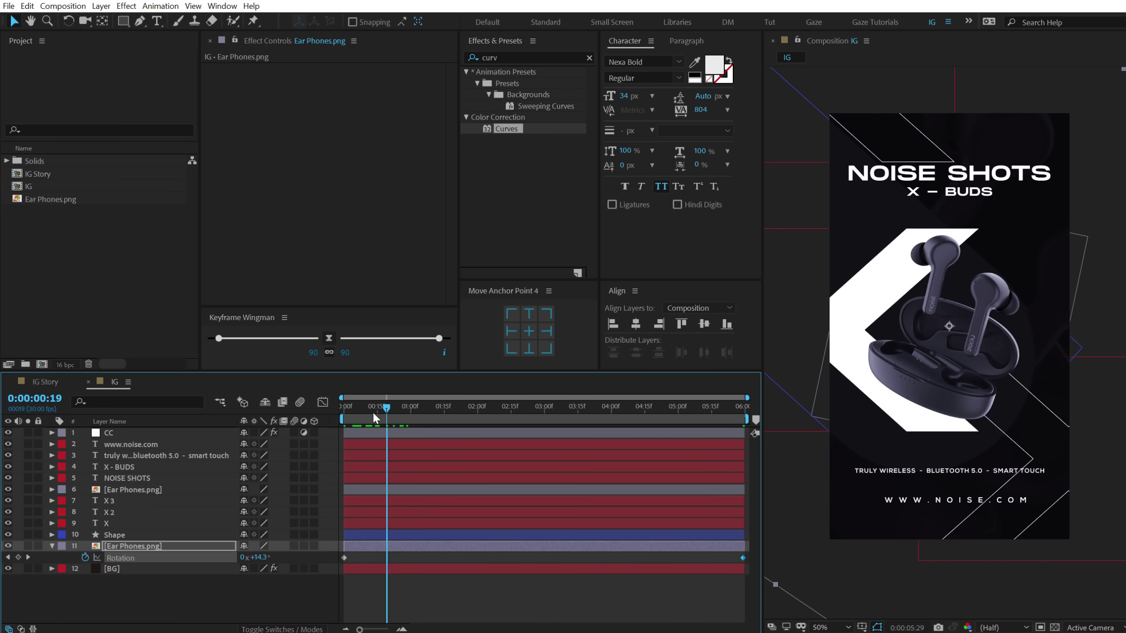
key(space)
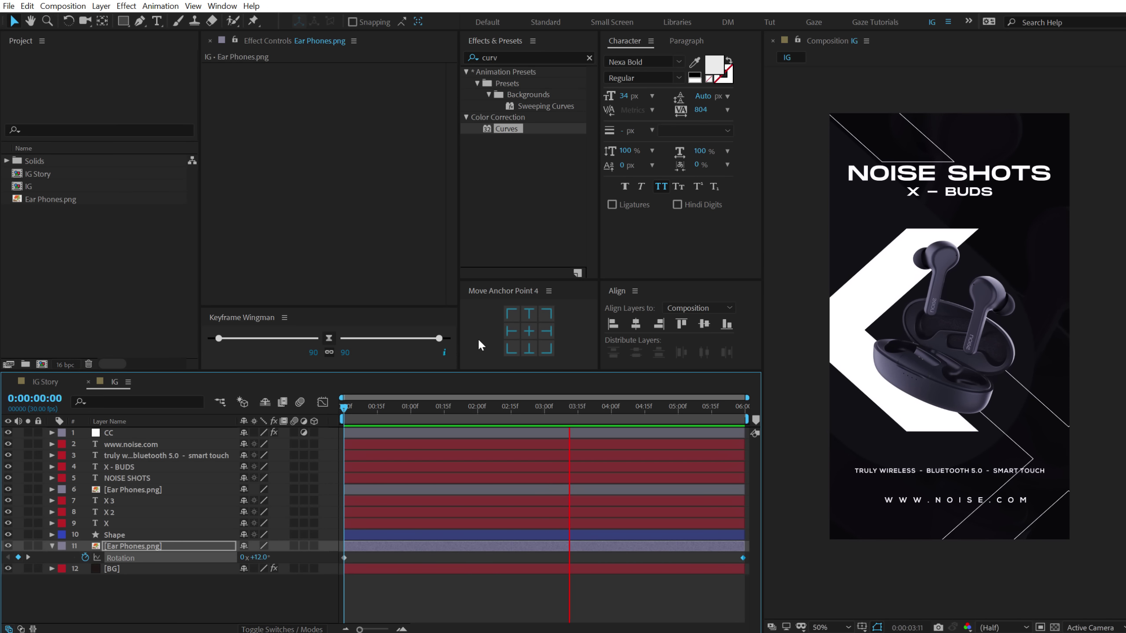
drag(459, 407, 596, 408)
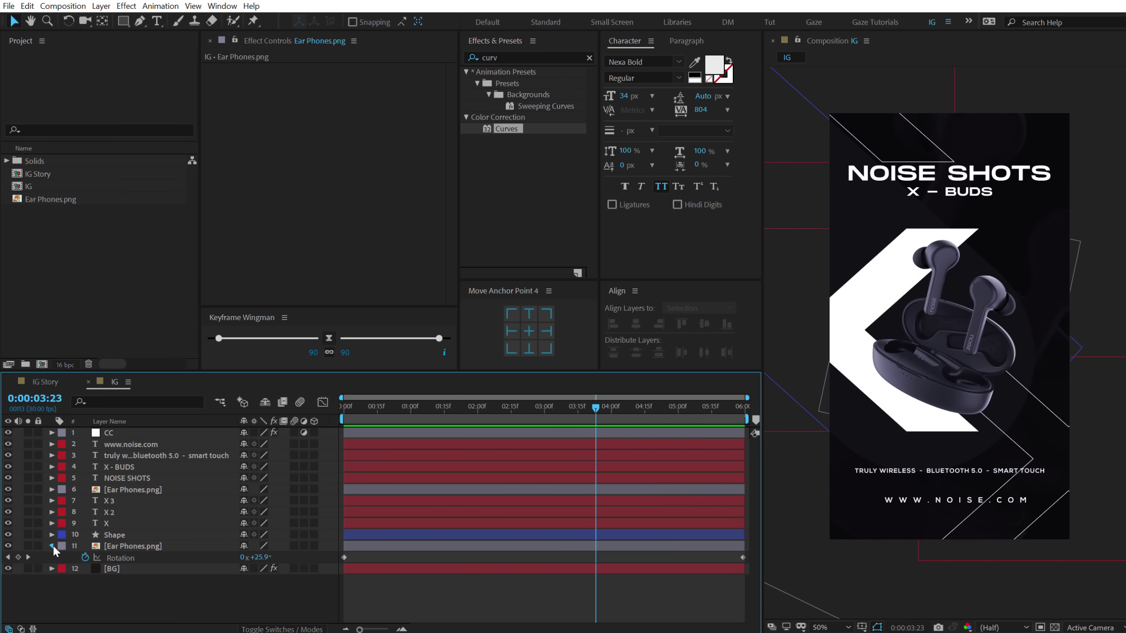
click(52, 545)
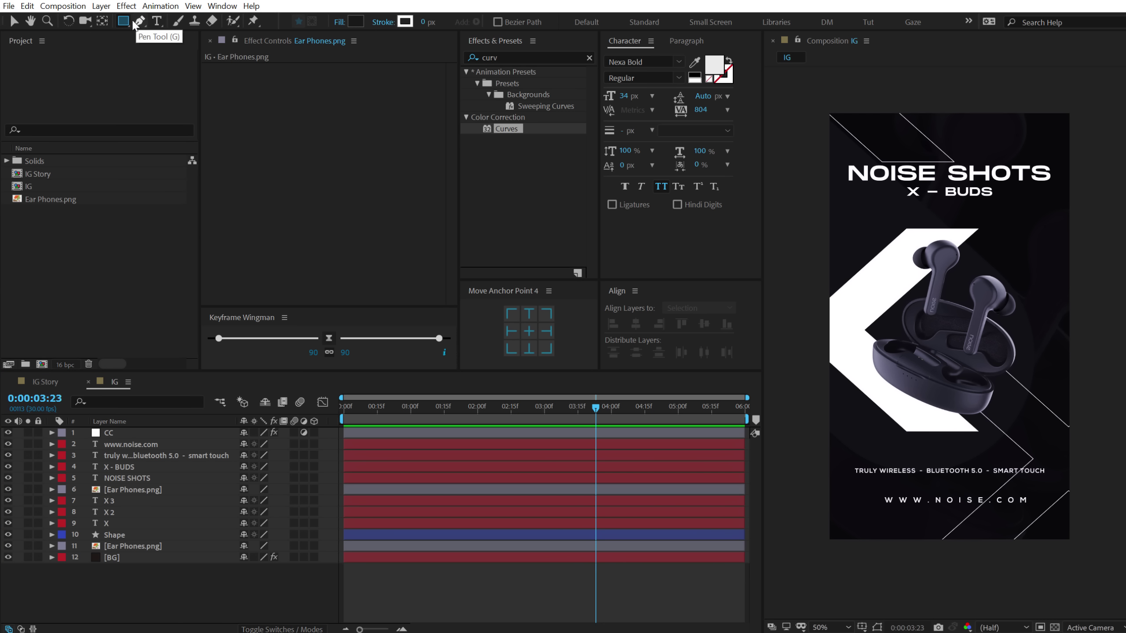
Draw a flat ellipse about 258 by 22 px just below the earphone case, filled with 0E0E0E
key(g)
drag(127, 24, 188, 51)
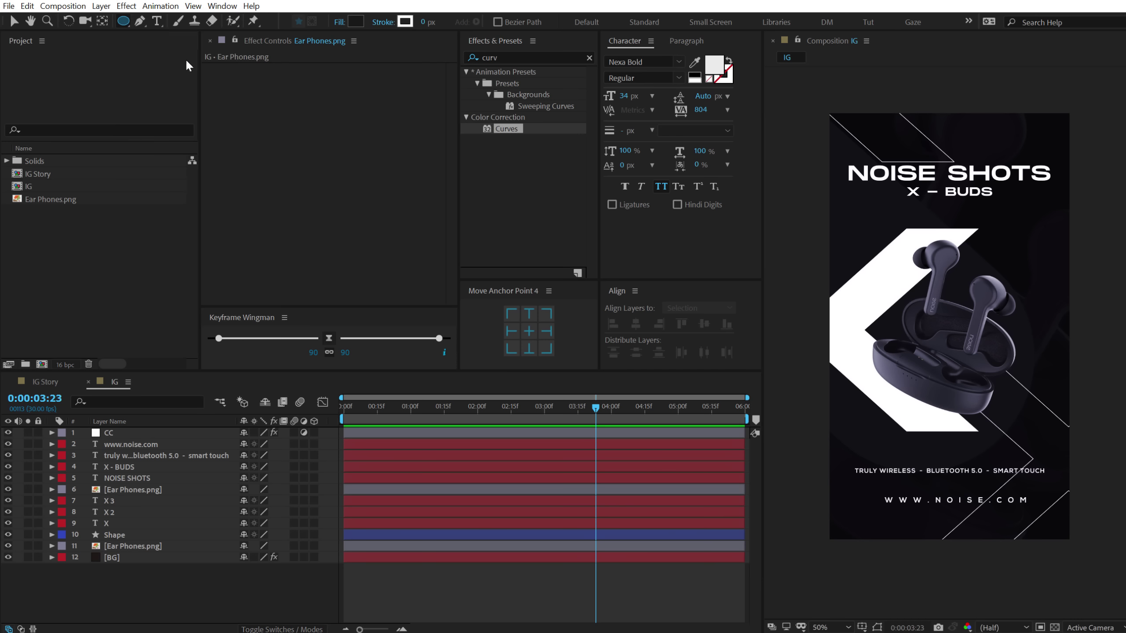
click(356, 24)
text(0F0F0F)
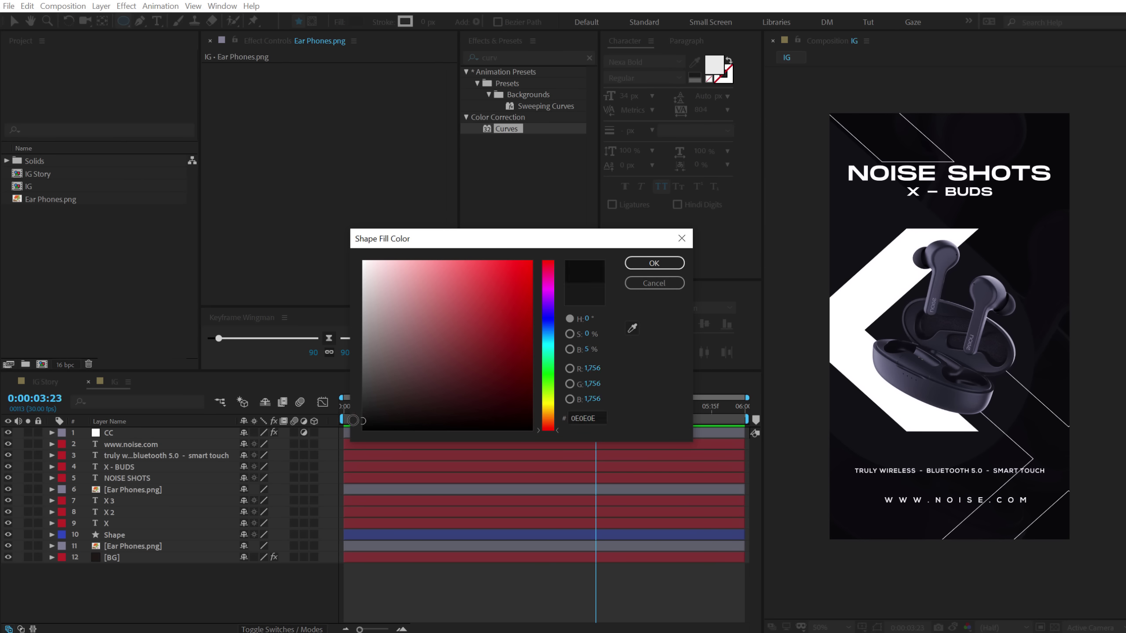
click(654, 263)
scroll(940, 363, up, 2)
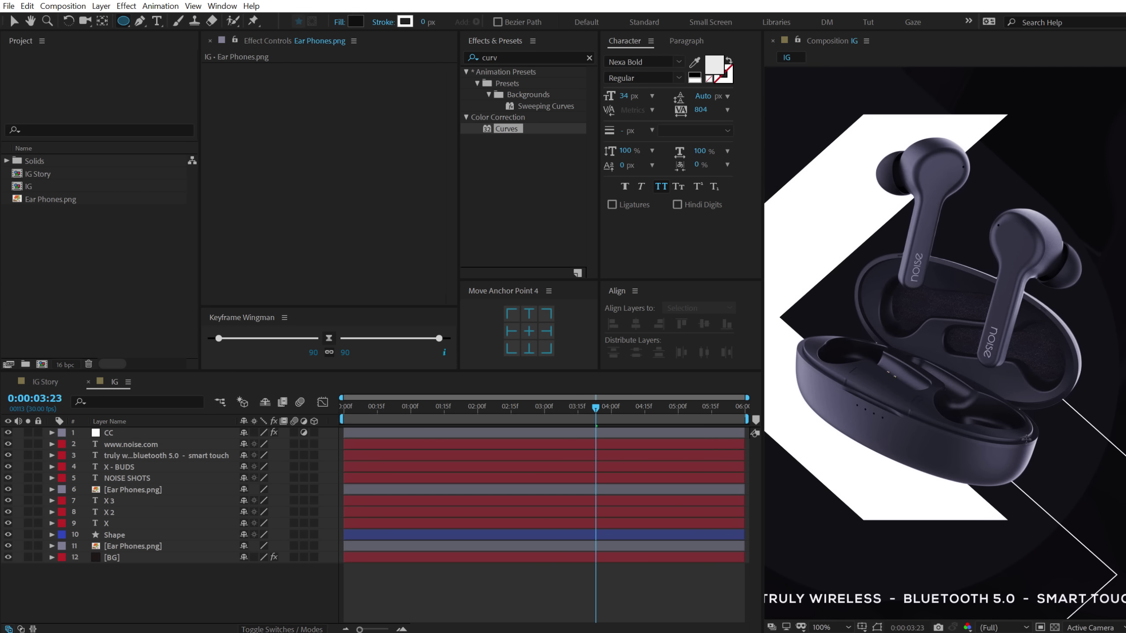
scroll(939, 363, down, 3)
drag(939, 364, 989, 368)
Apply Fast Blur (Legacy) to the ellipse layer with a blurriness of 24, leaving Repeat Edge Pixels off
click(130, 437)
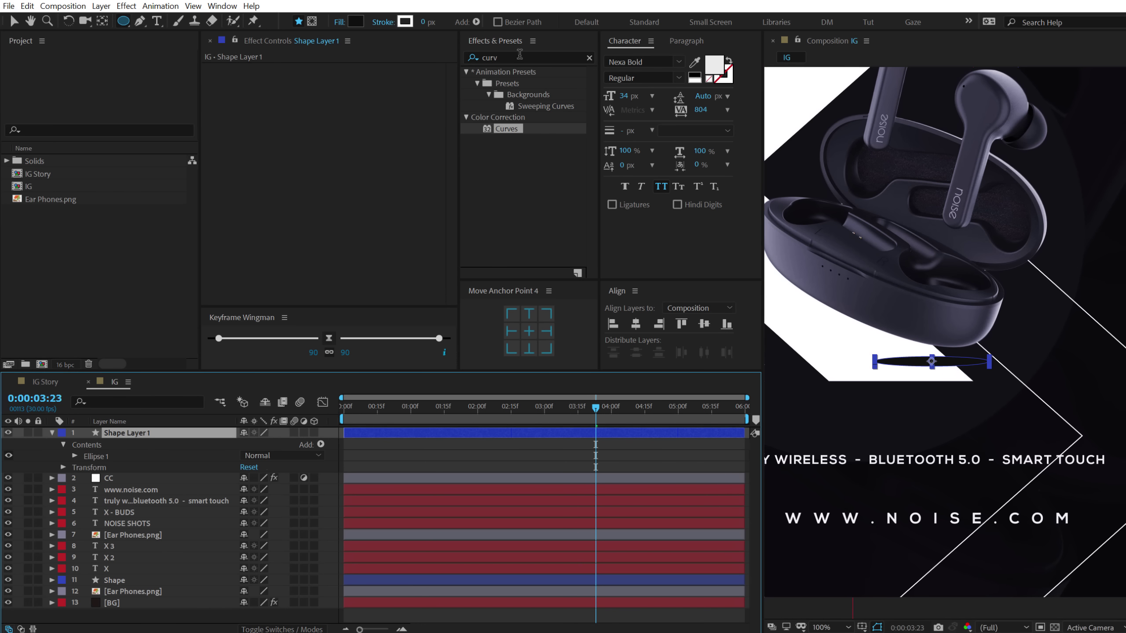
click(517, 58)
click(501, 58)
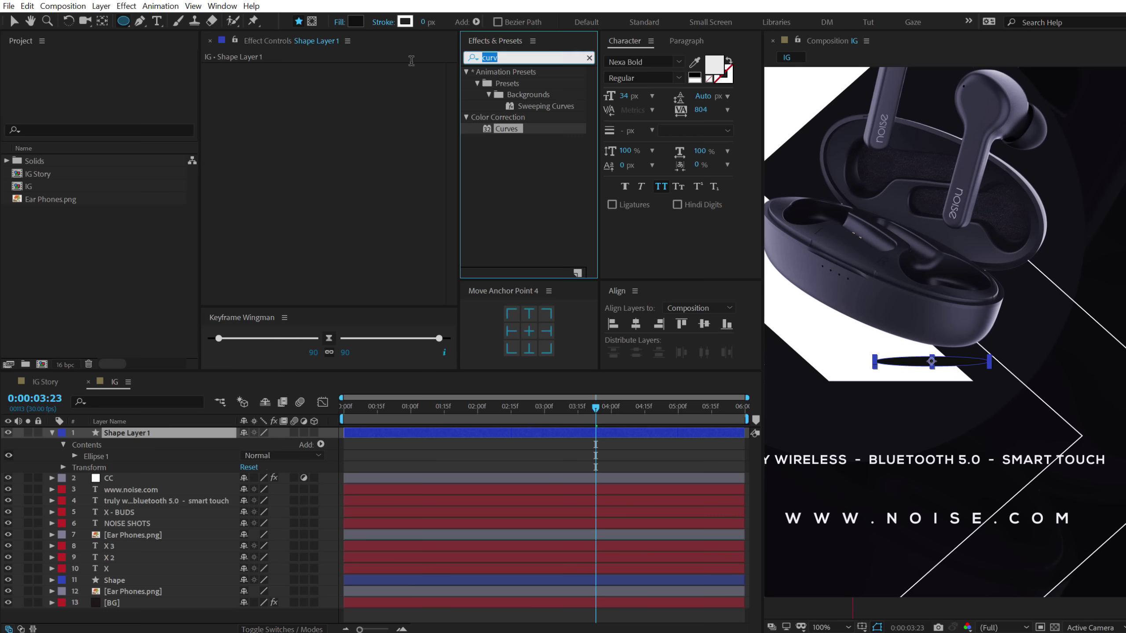
text(fast)
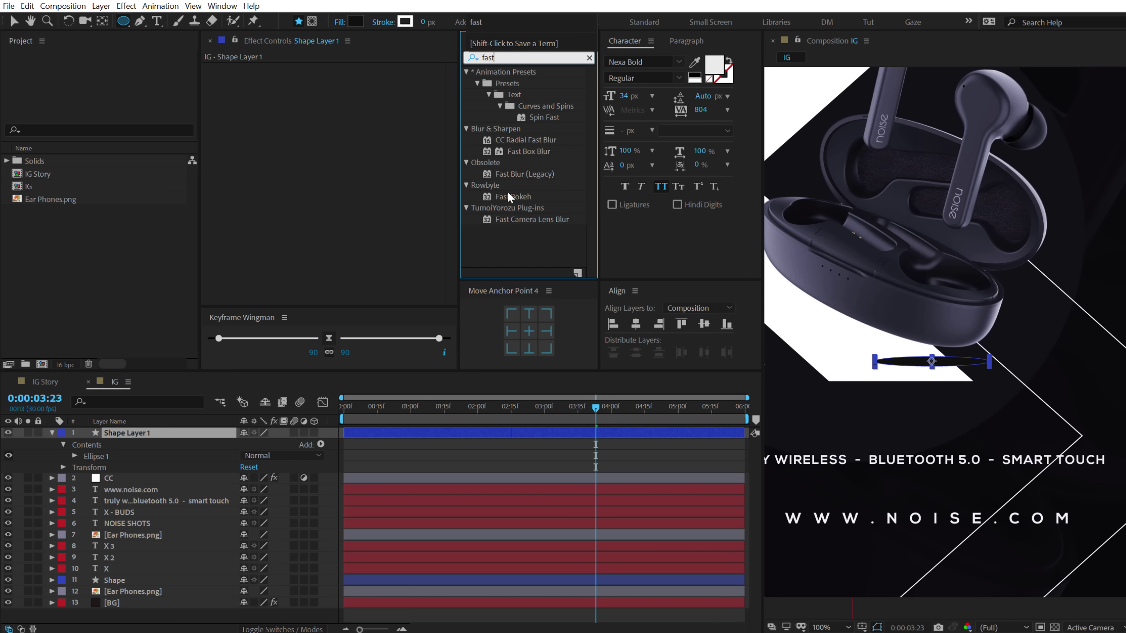
key(Return)
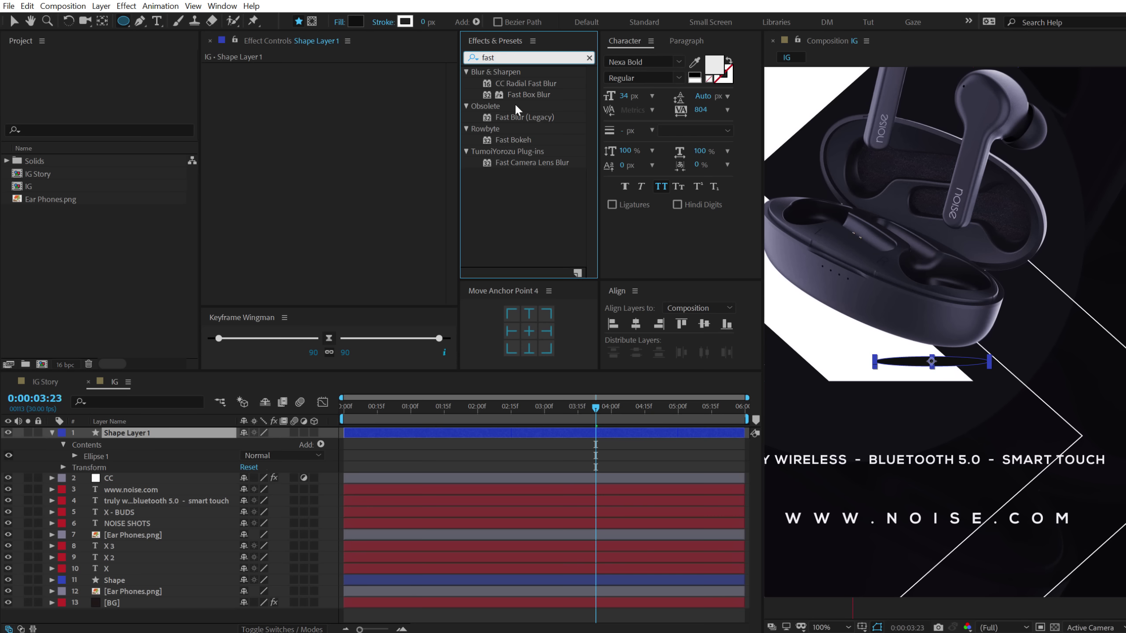
double_click(516, 118)
key(v)
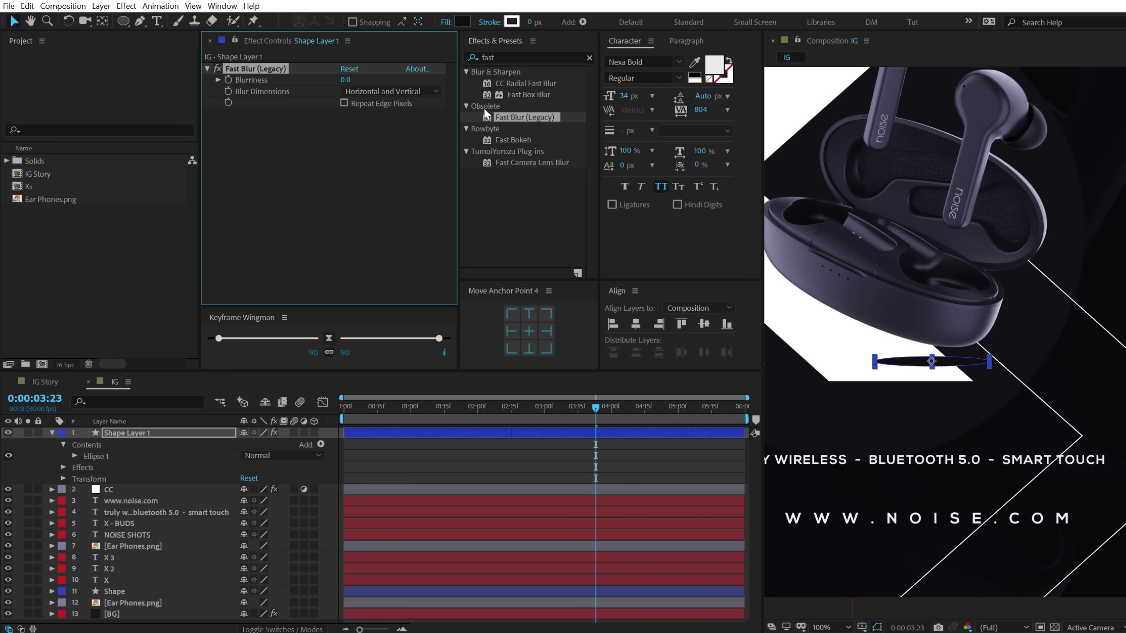
drag(360, 81, 367, 82)
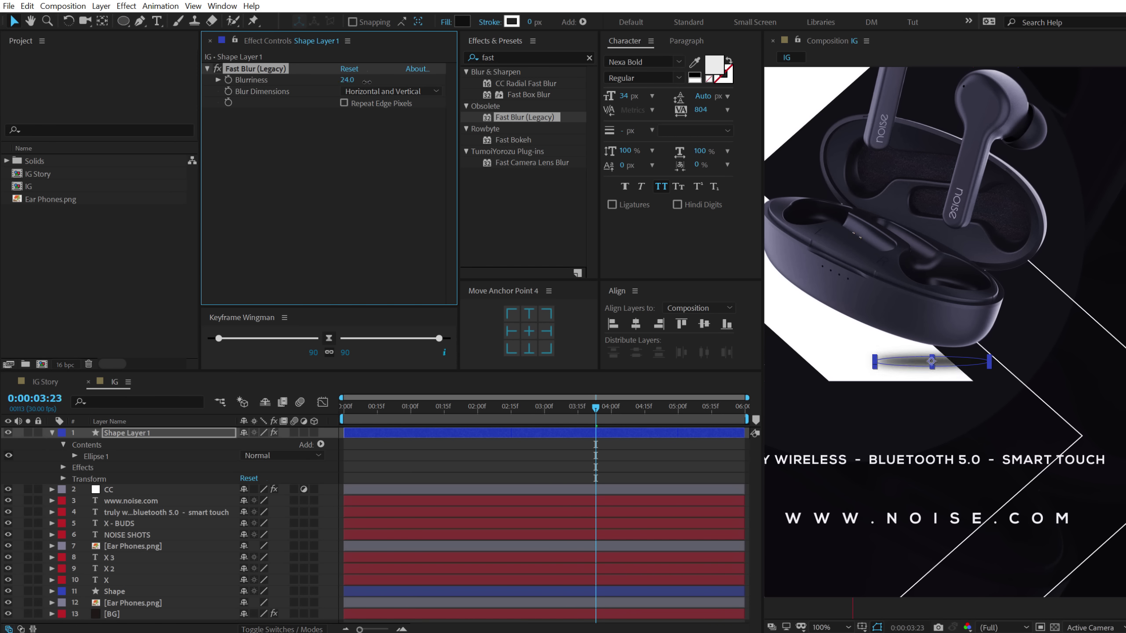
click(344, 104)
click(344, 105)
click(427, 461)
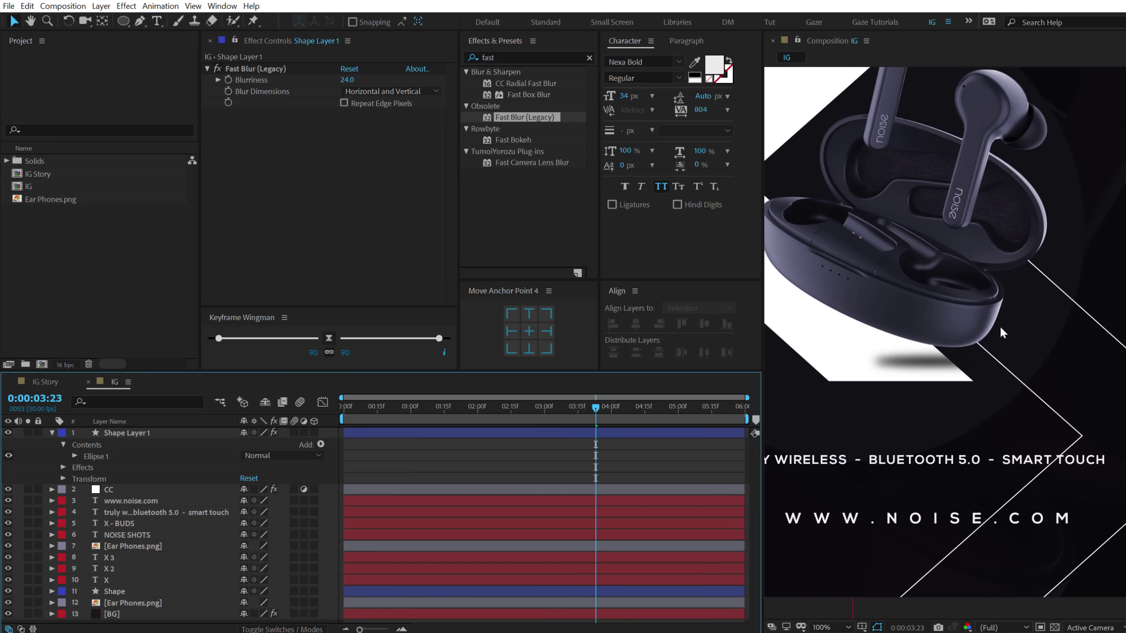
Set the blurred ellipse layer's opacity to 73%
click(876, 360)
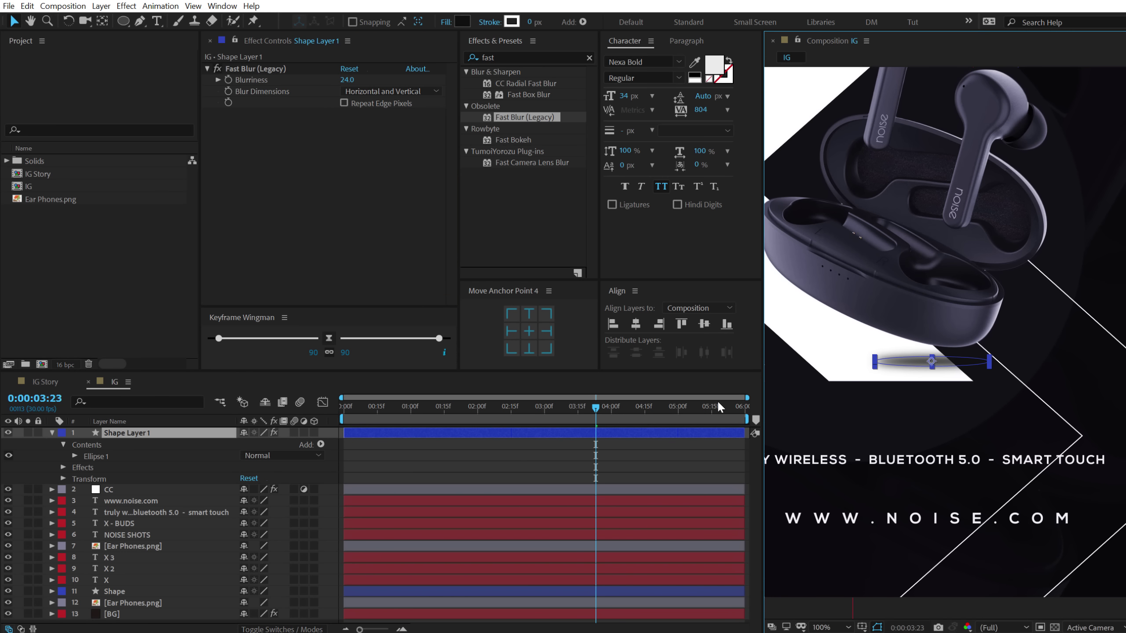
key(t)
drag(245, 443, 220, 451)
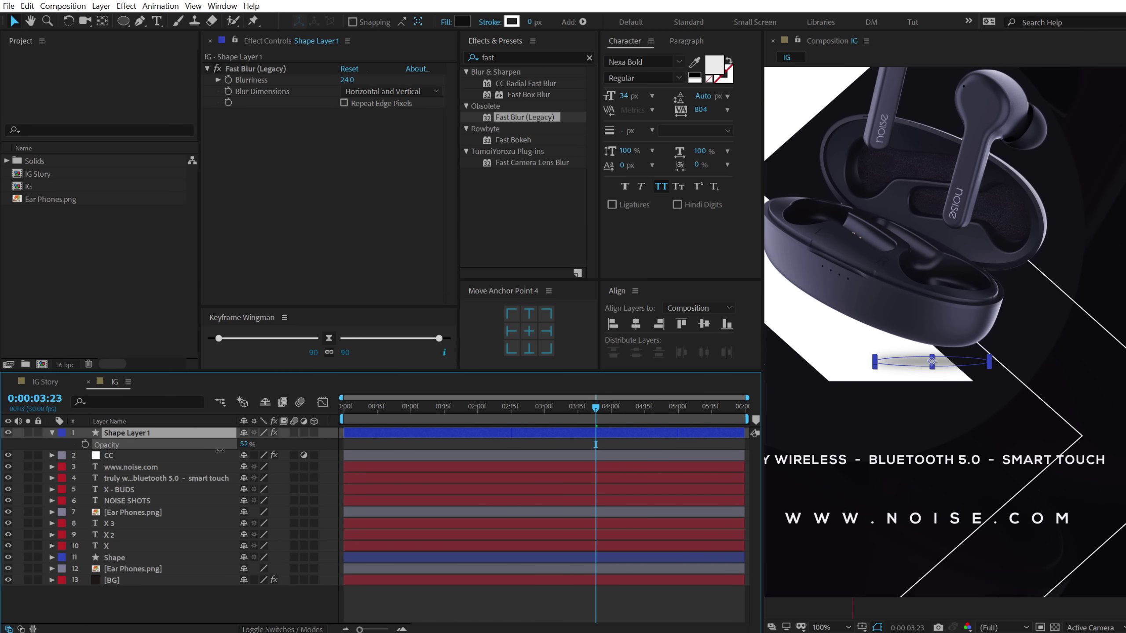
key(F2)
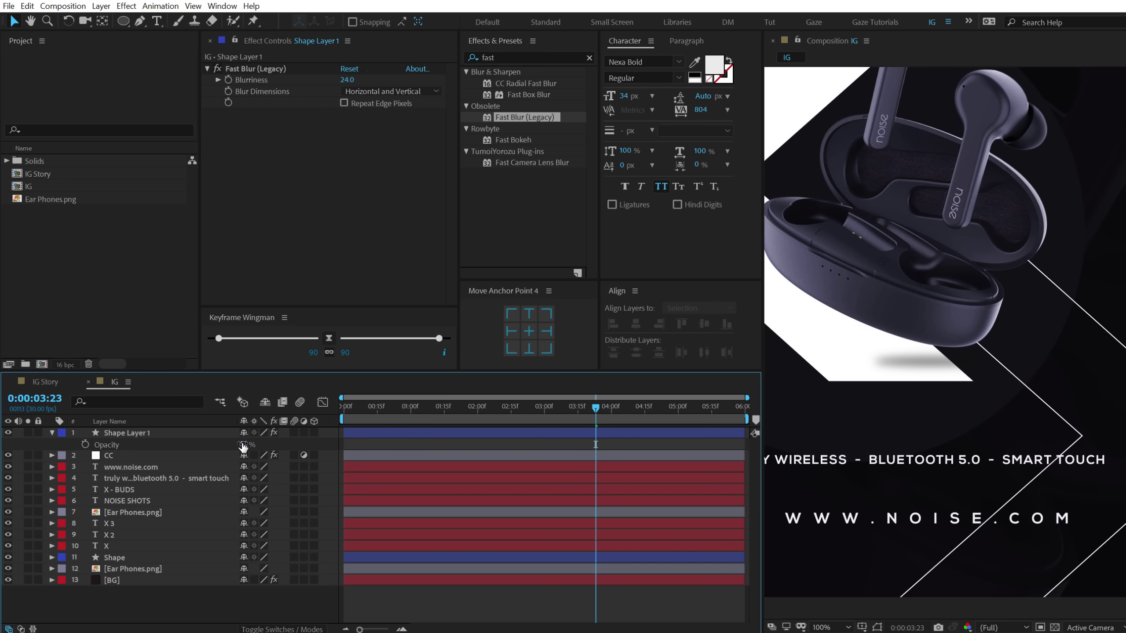
drag(243, 447, 261, 444)
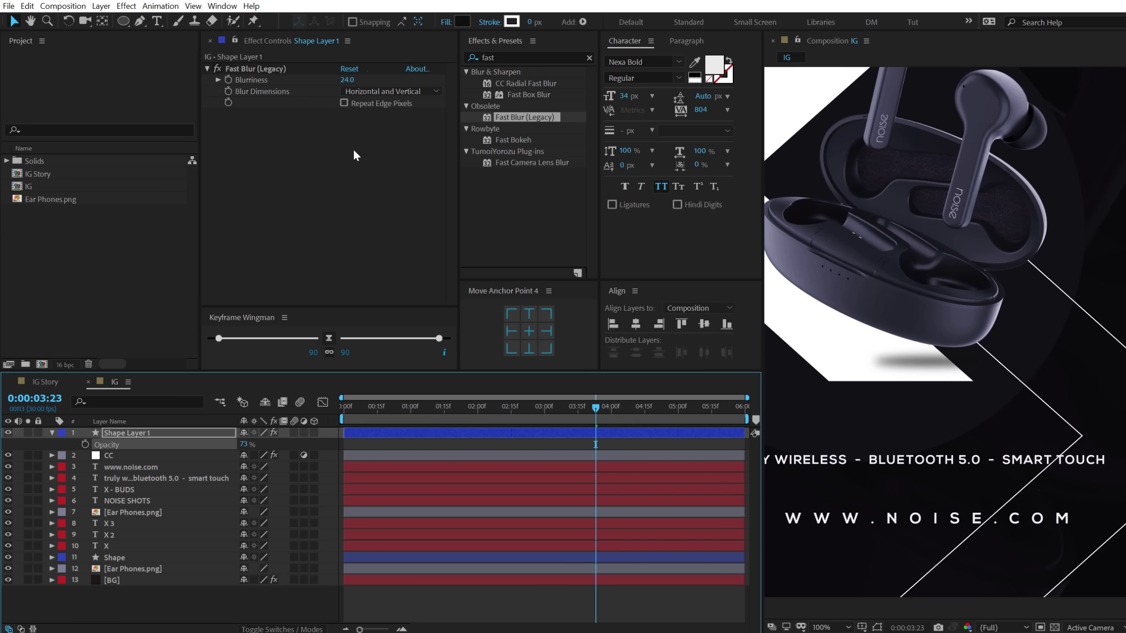
Resize the ellipse to 362 by 13 px and move it under the case to position 81, 429
click(124, 437)
key(u)
key(u)
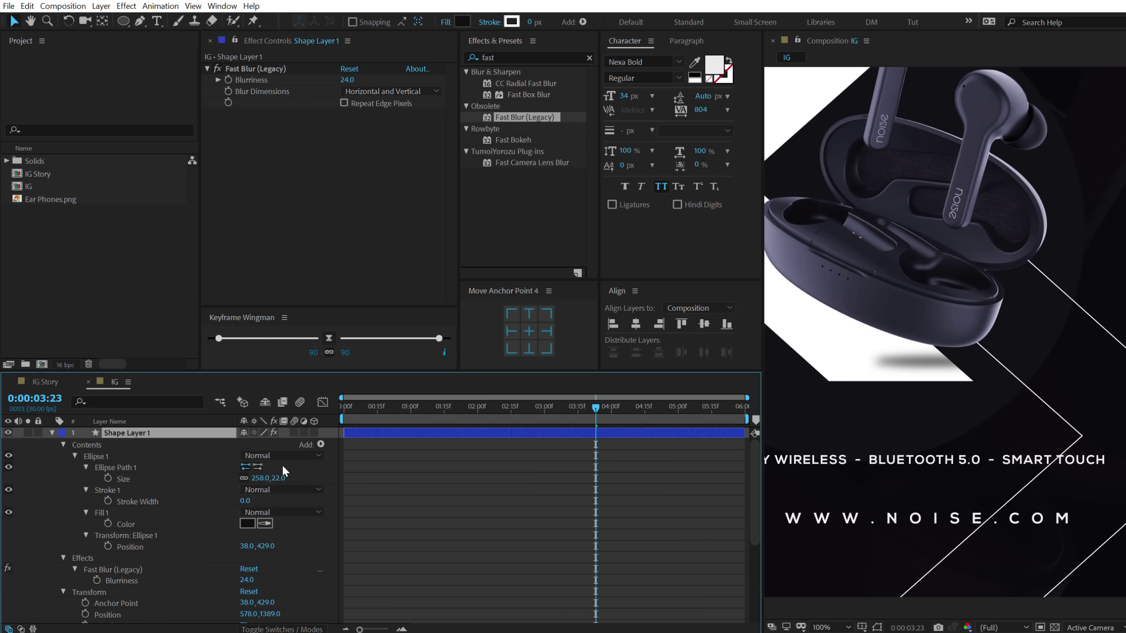
mouse_move(282, 482)
mouse_down()
mouse_move(271, 488)
mouse_move(286, 476)
mouse_move(345, 475)
mouse_move(277, 478)
mouse_up()
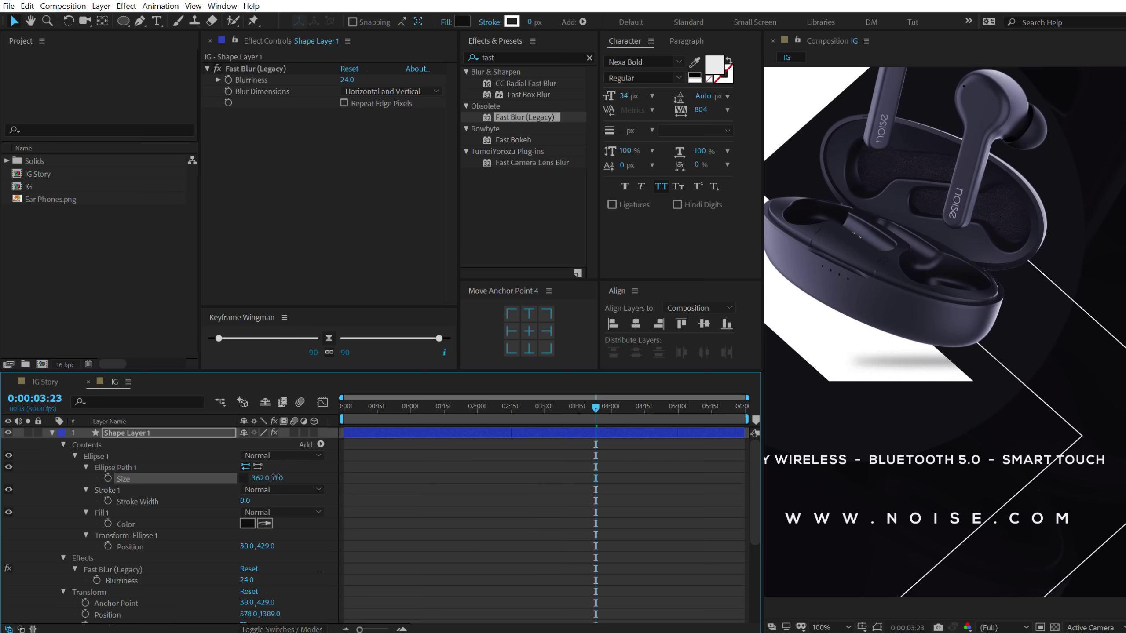
double_click(924, 373)
drag(923, 373, 931, 367)
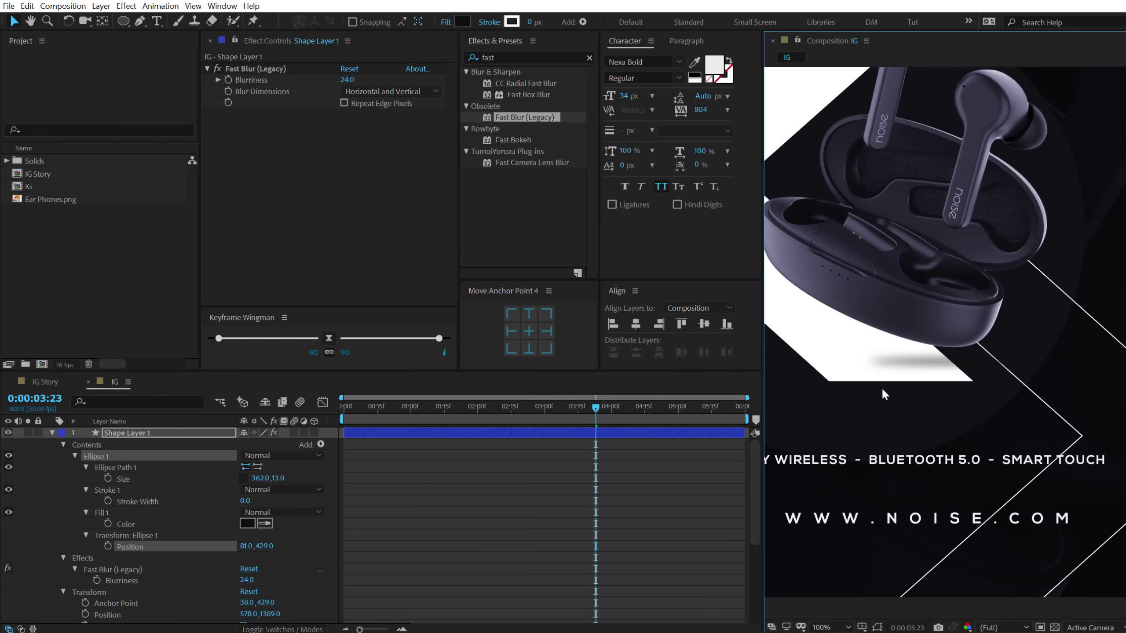
click(545, 520)
scroll(1079, 254, down, 2)
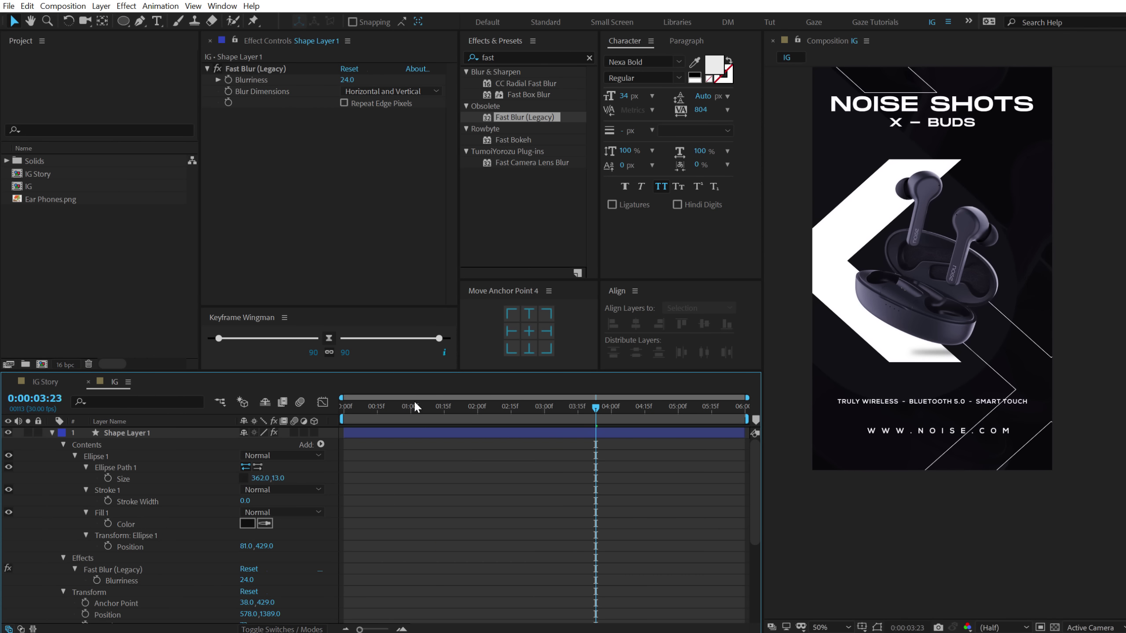
Collapse the ellipse shape layer and rename it Shadow
click(119, 433)
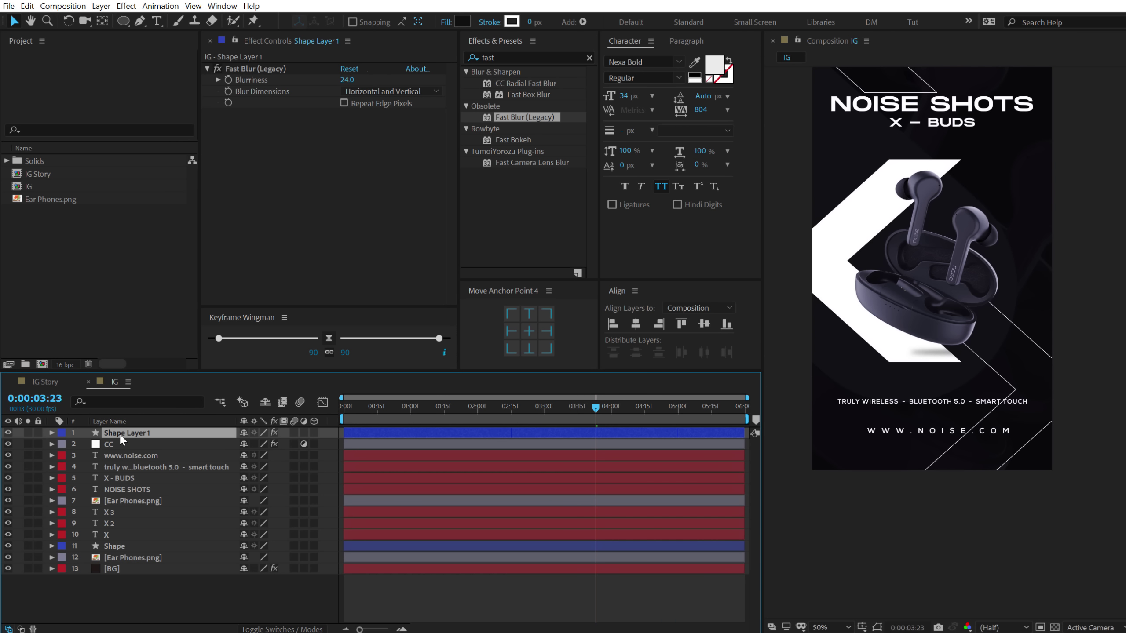
key(Return)
text(Shadow)
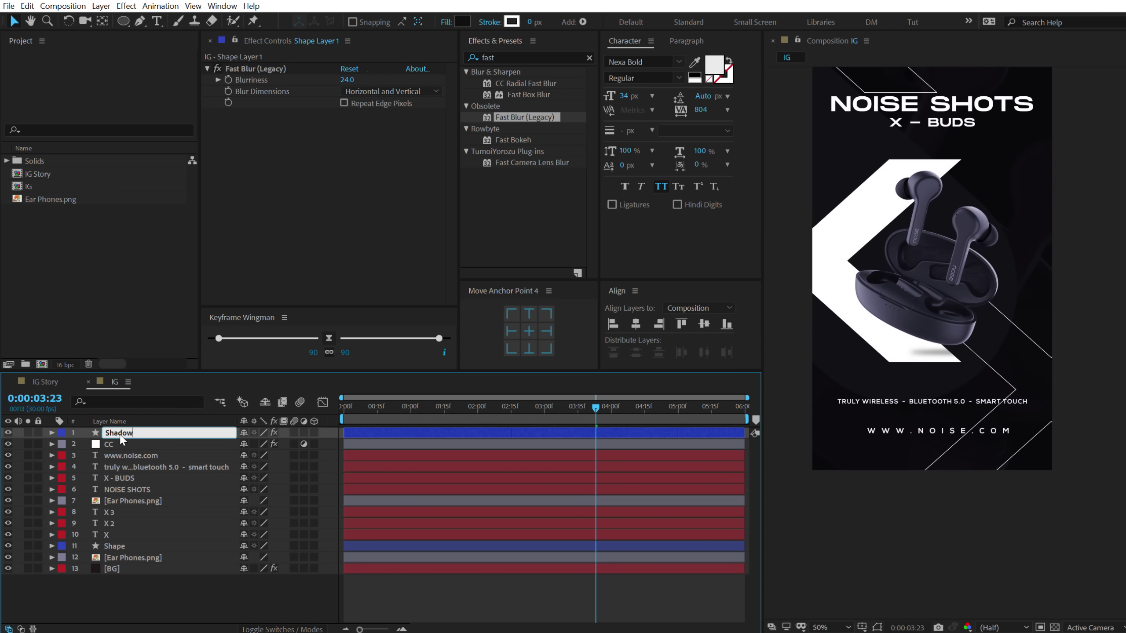
key(Return)
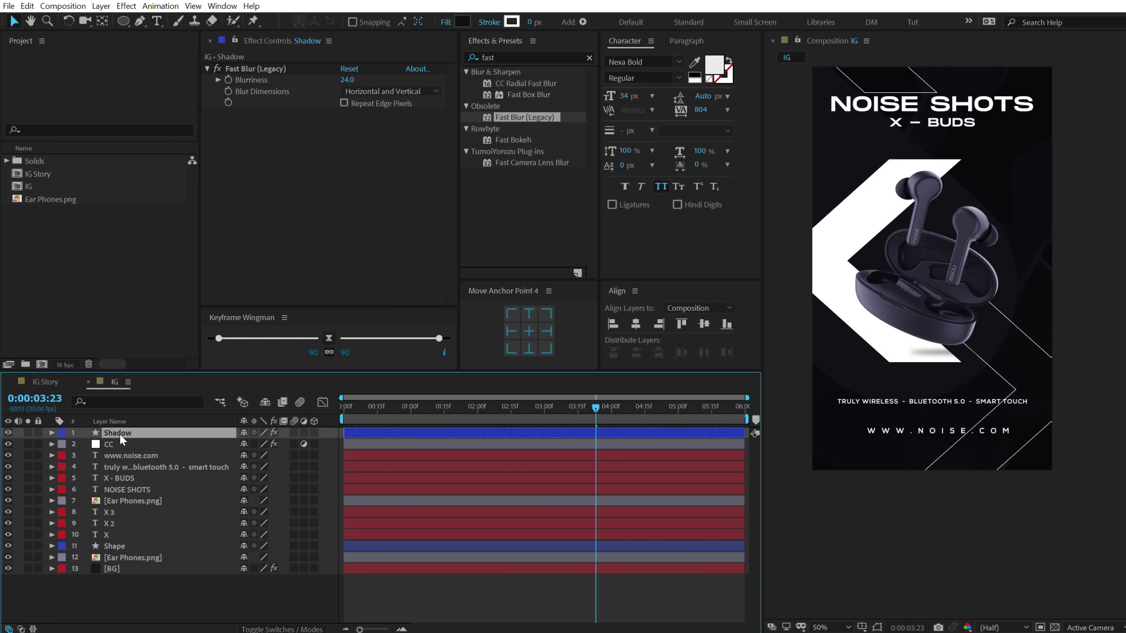
Show the Parent & Link column, parent the Shadow layer to Ear Phones.png layer 7, and scrub to check the motion before returning to 0 s
right_click(334, 421)
mouse_move(377, 457)
click(472, 555)
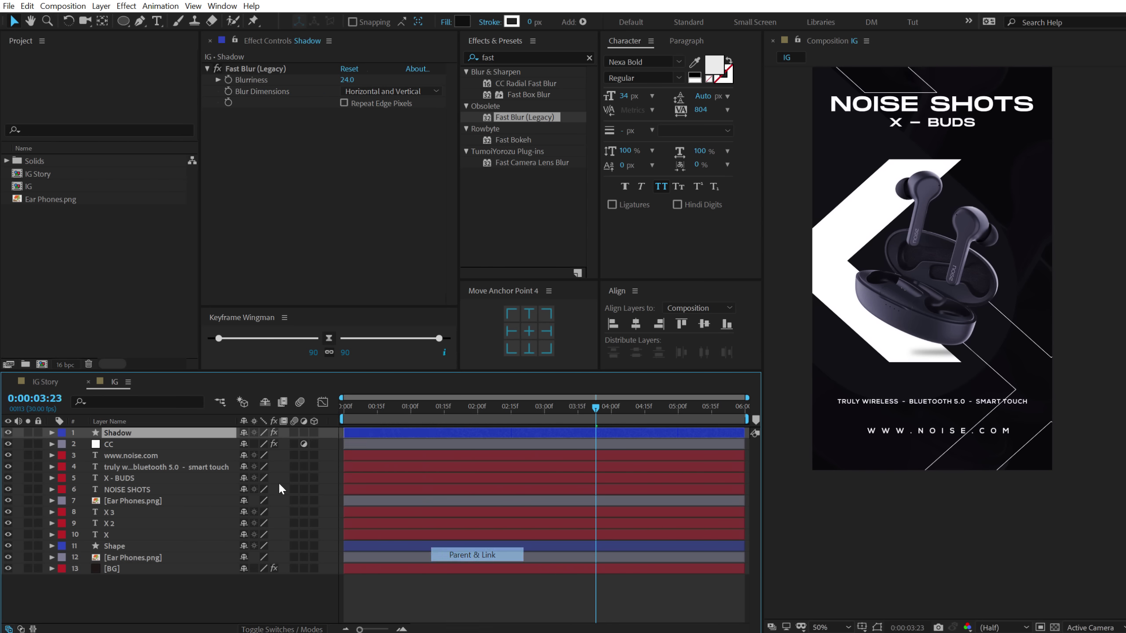
drag(334, 433, 147, 500)
mouse_move(609, 408)
mouse_down()
mouse_move(391, 424)
mouse_move(650, 417)
mouse_move(594, 418)
mouse_up()
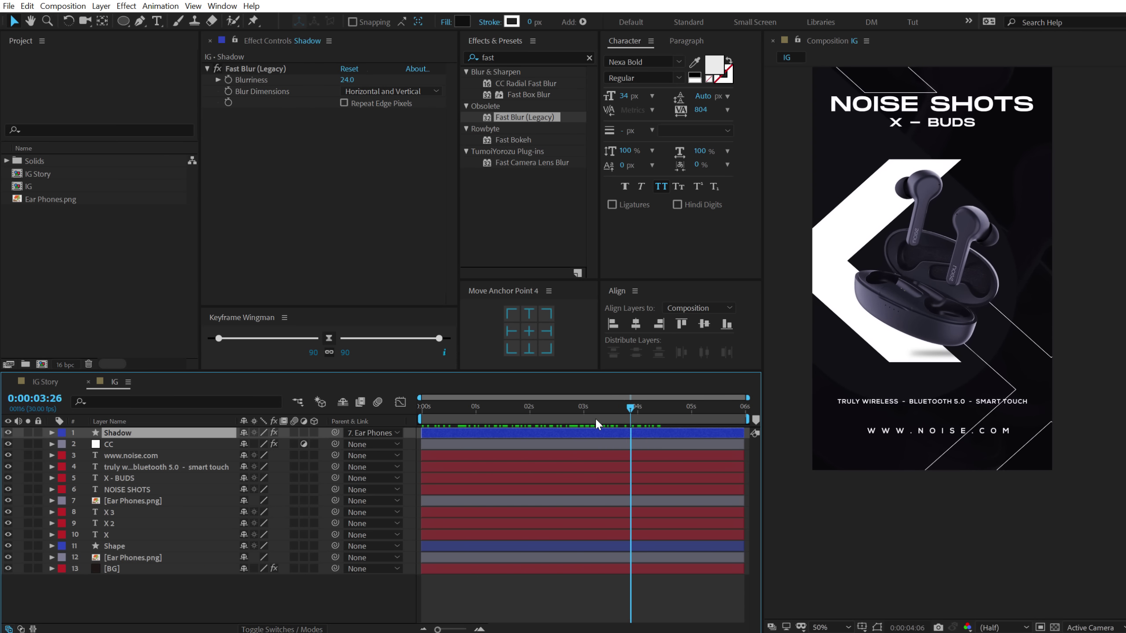
key(Home)
drag(876, 349, 877, 433)
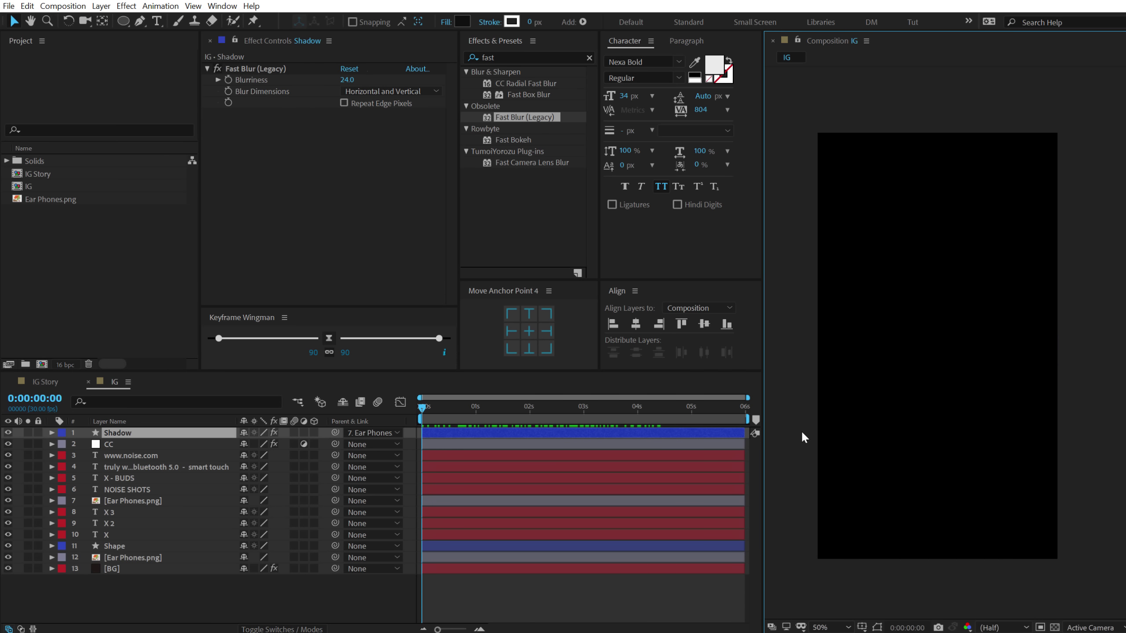
Play the IG composition from 0 s to review the finished promo animation with the parented shadow
key(space)
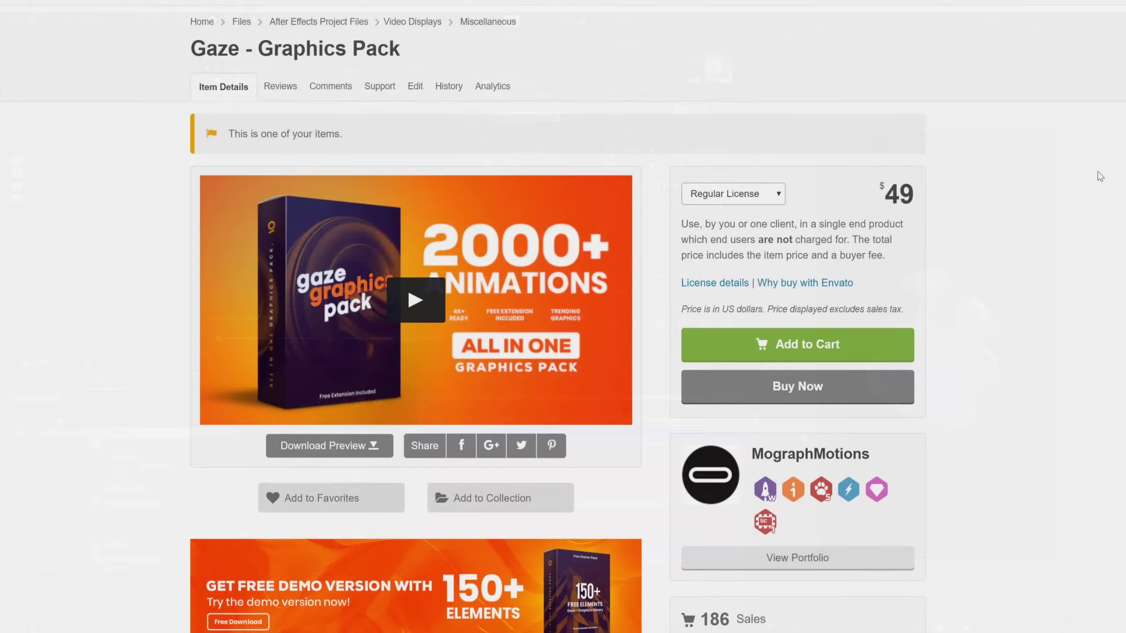
In the web browser, look through the Gaze - Graphics Pack item page, examining its price, preview banners, rating and included file details
middle_click(1099, 177)
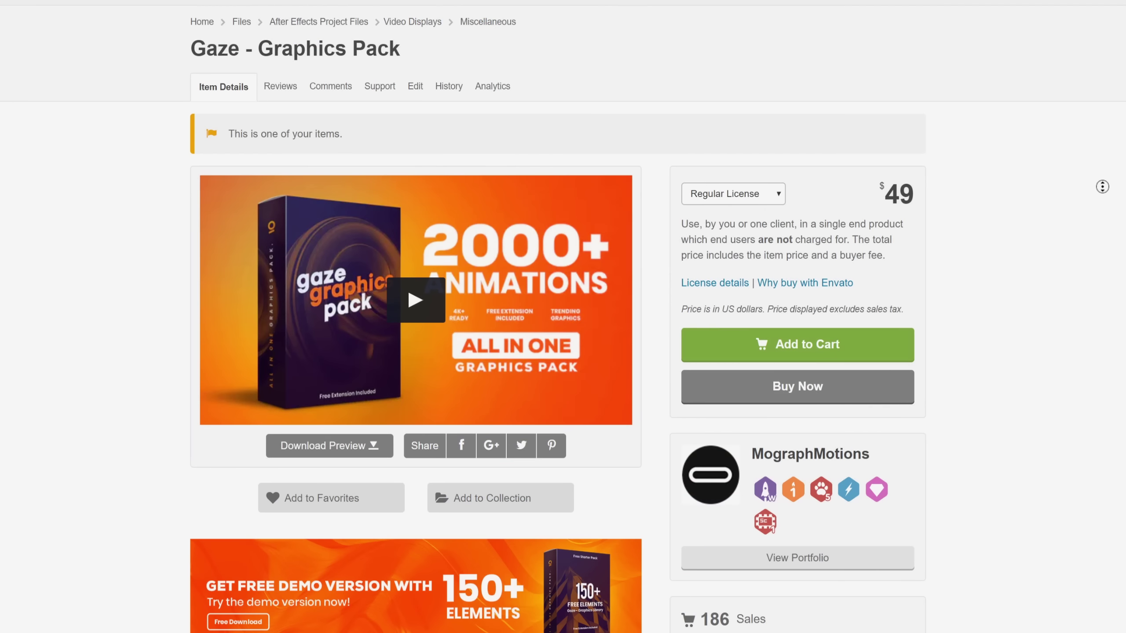
scroll(1101, 198, down, 1)
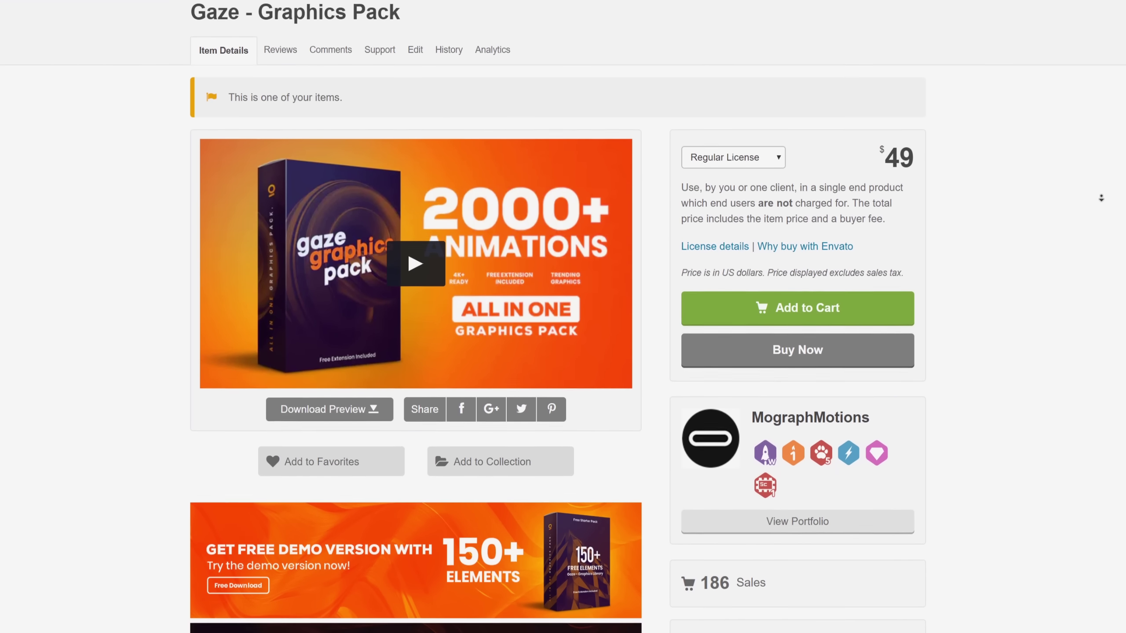
scroll(1101, 198, down, 1)
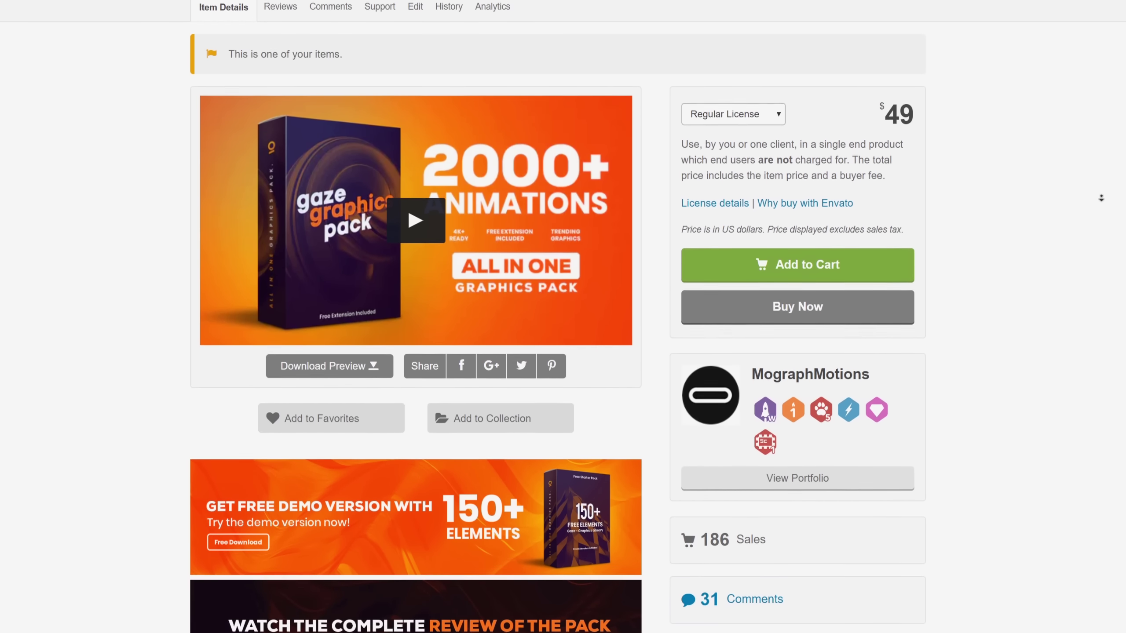
scroll(1101, 198, down, 1)
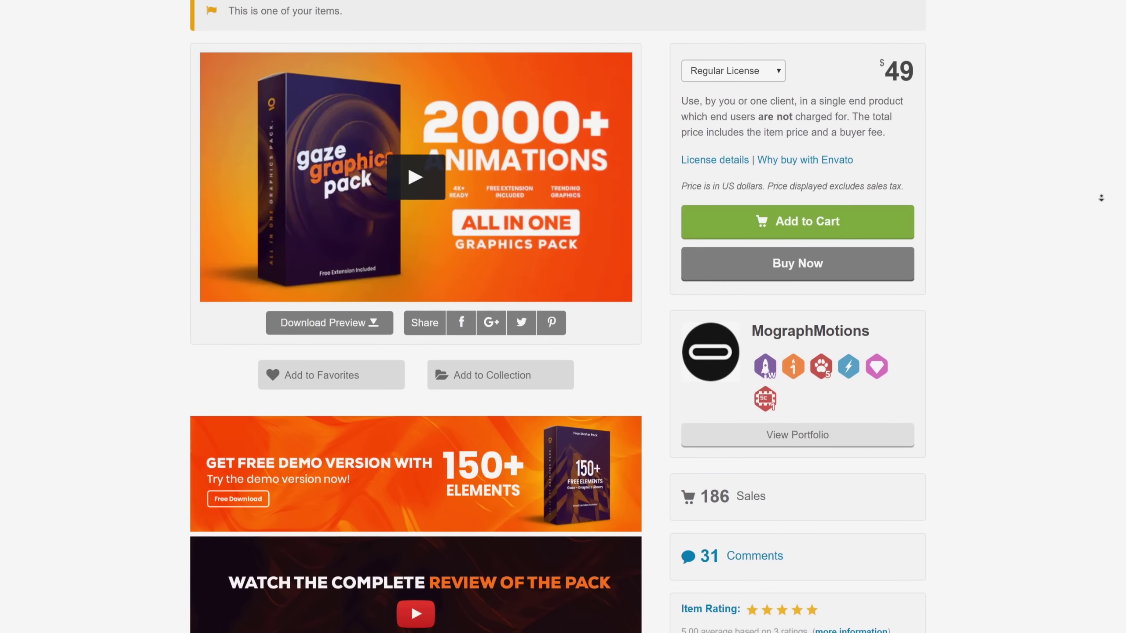
scroll(1101, 198, down, 1)
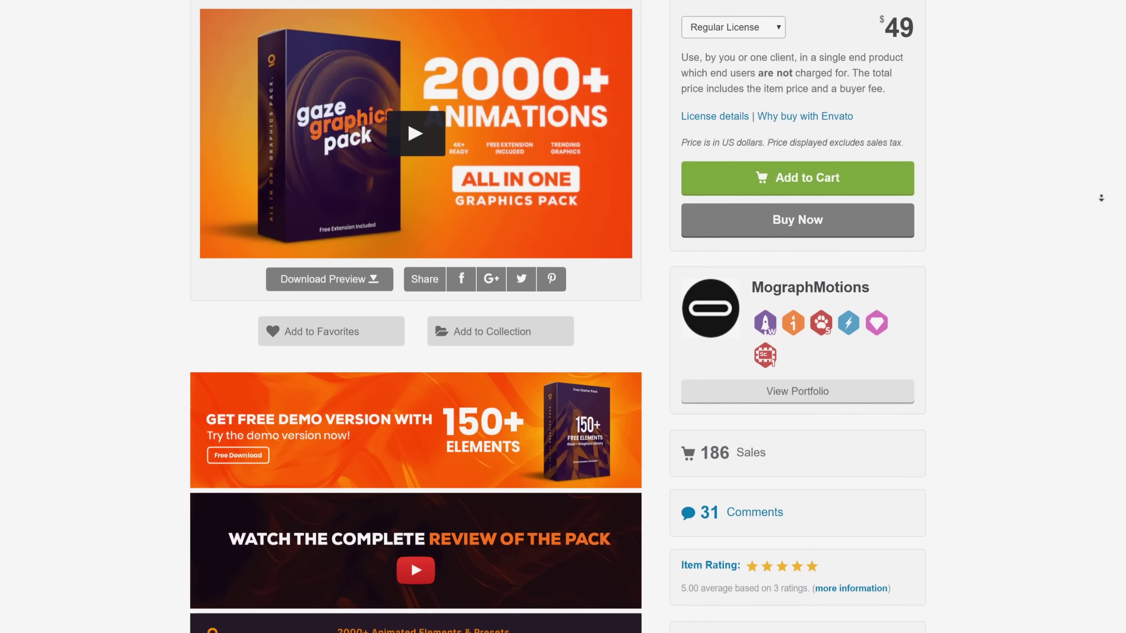
scroll(1101, 198, down, 1)
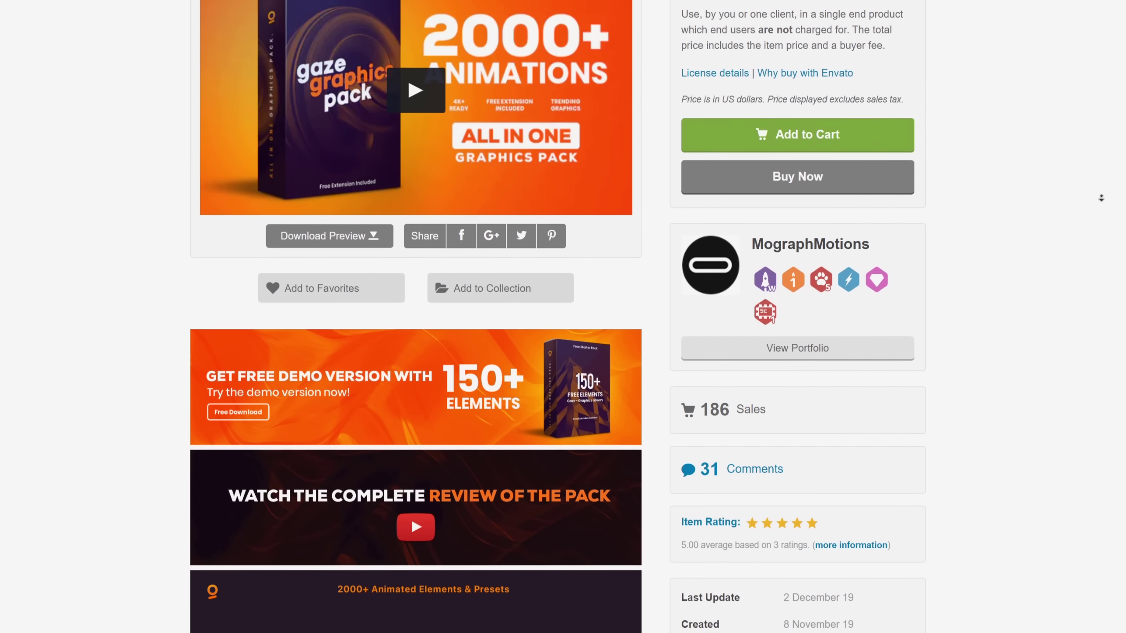
scroll(1101, 198, down, 1)
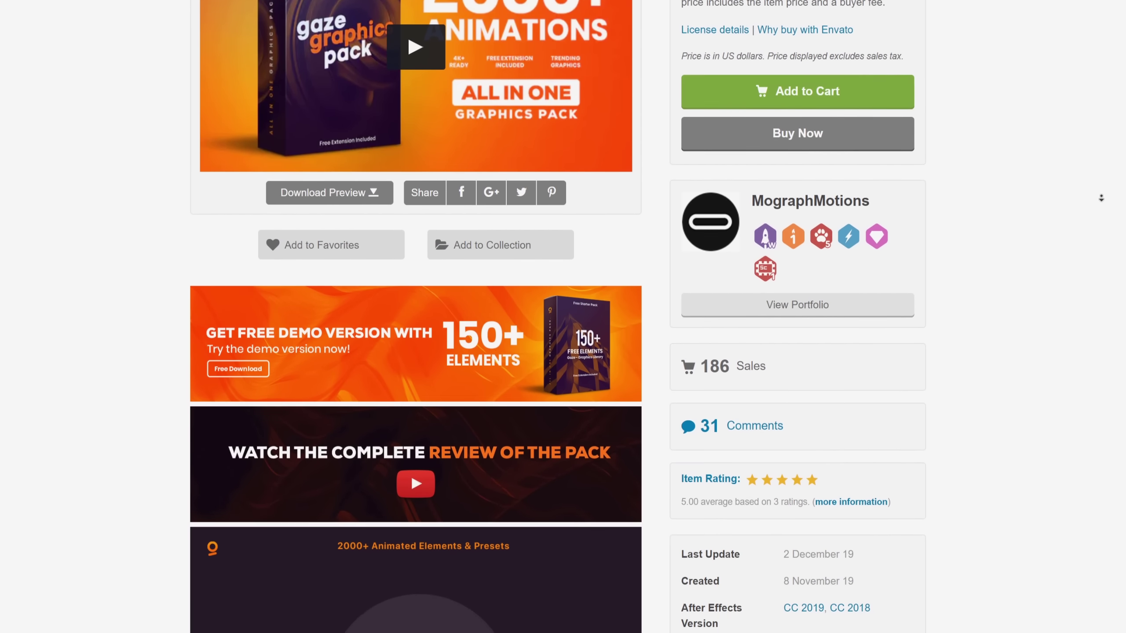
scroll(1101, 197, down, 1)
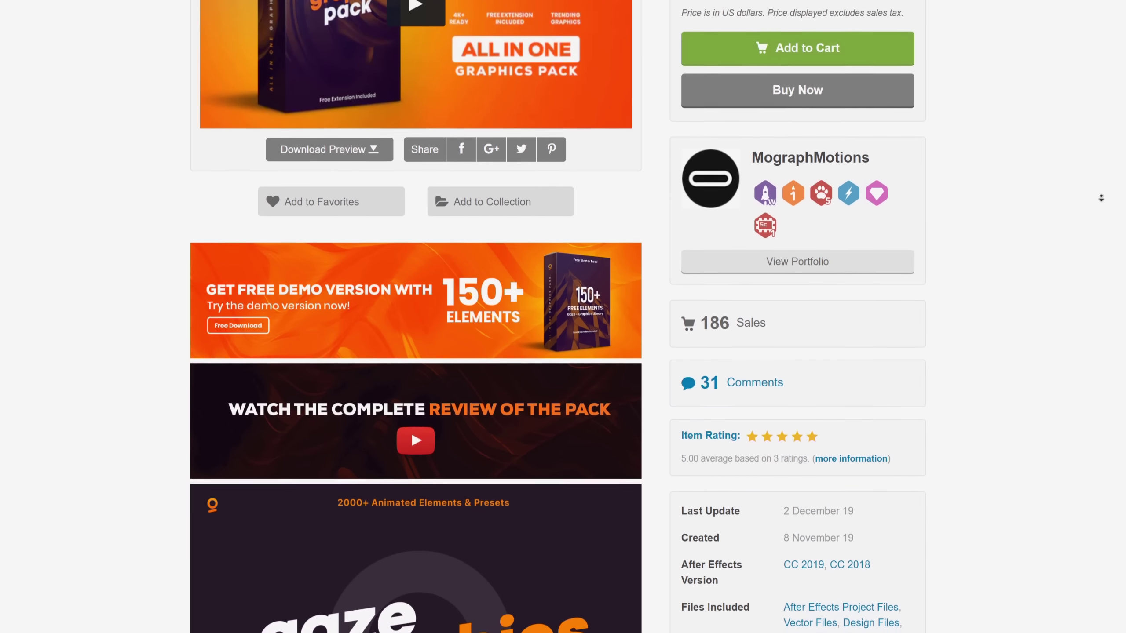
scroll(1101, 198, down, 1)
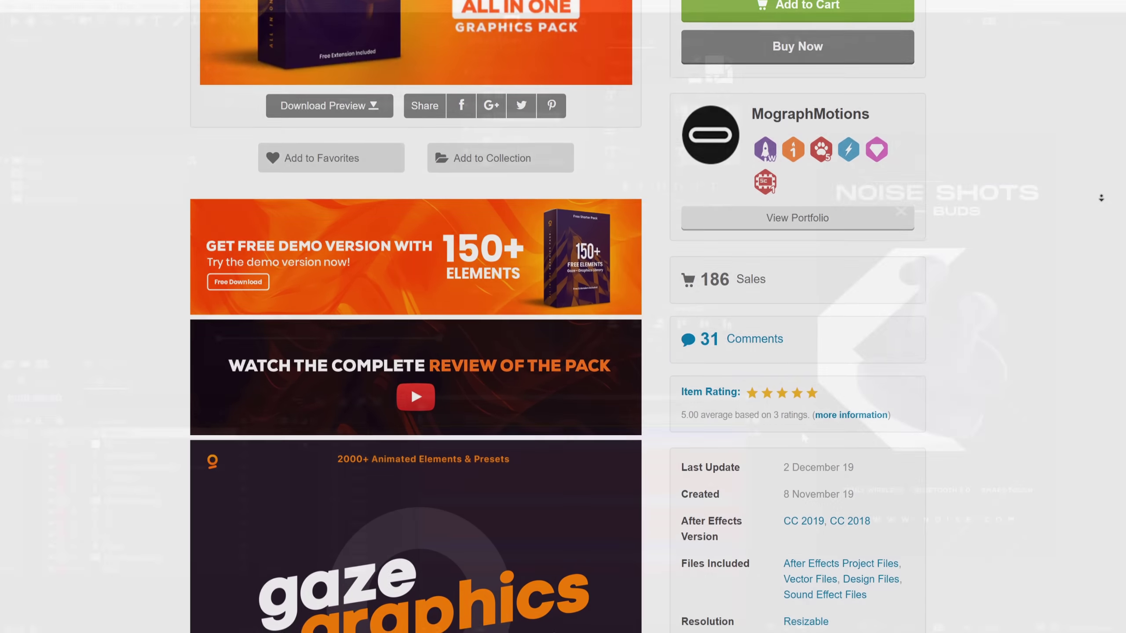